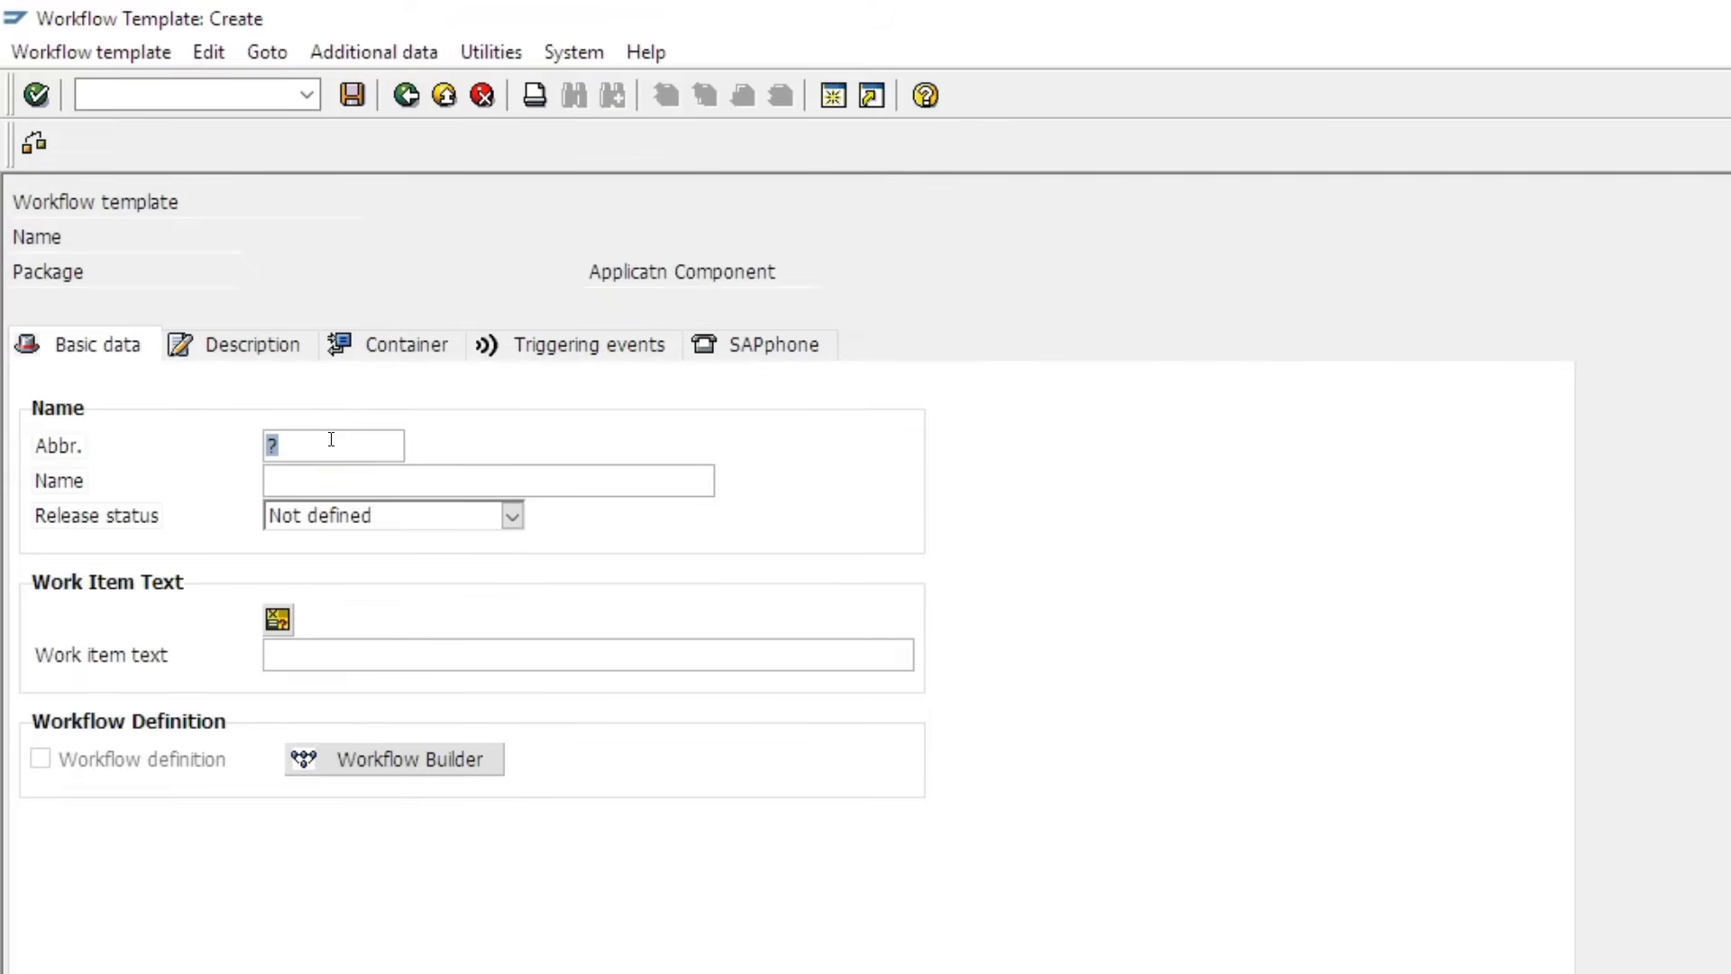
- Enter abbreviation Z_FIRST_WF and name 'Basic first Workflow', then launch the Workflow Builder
type("Z")
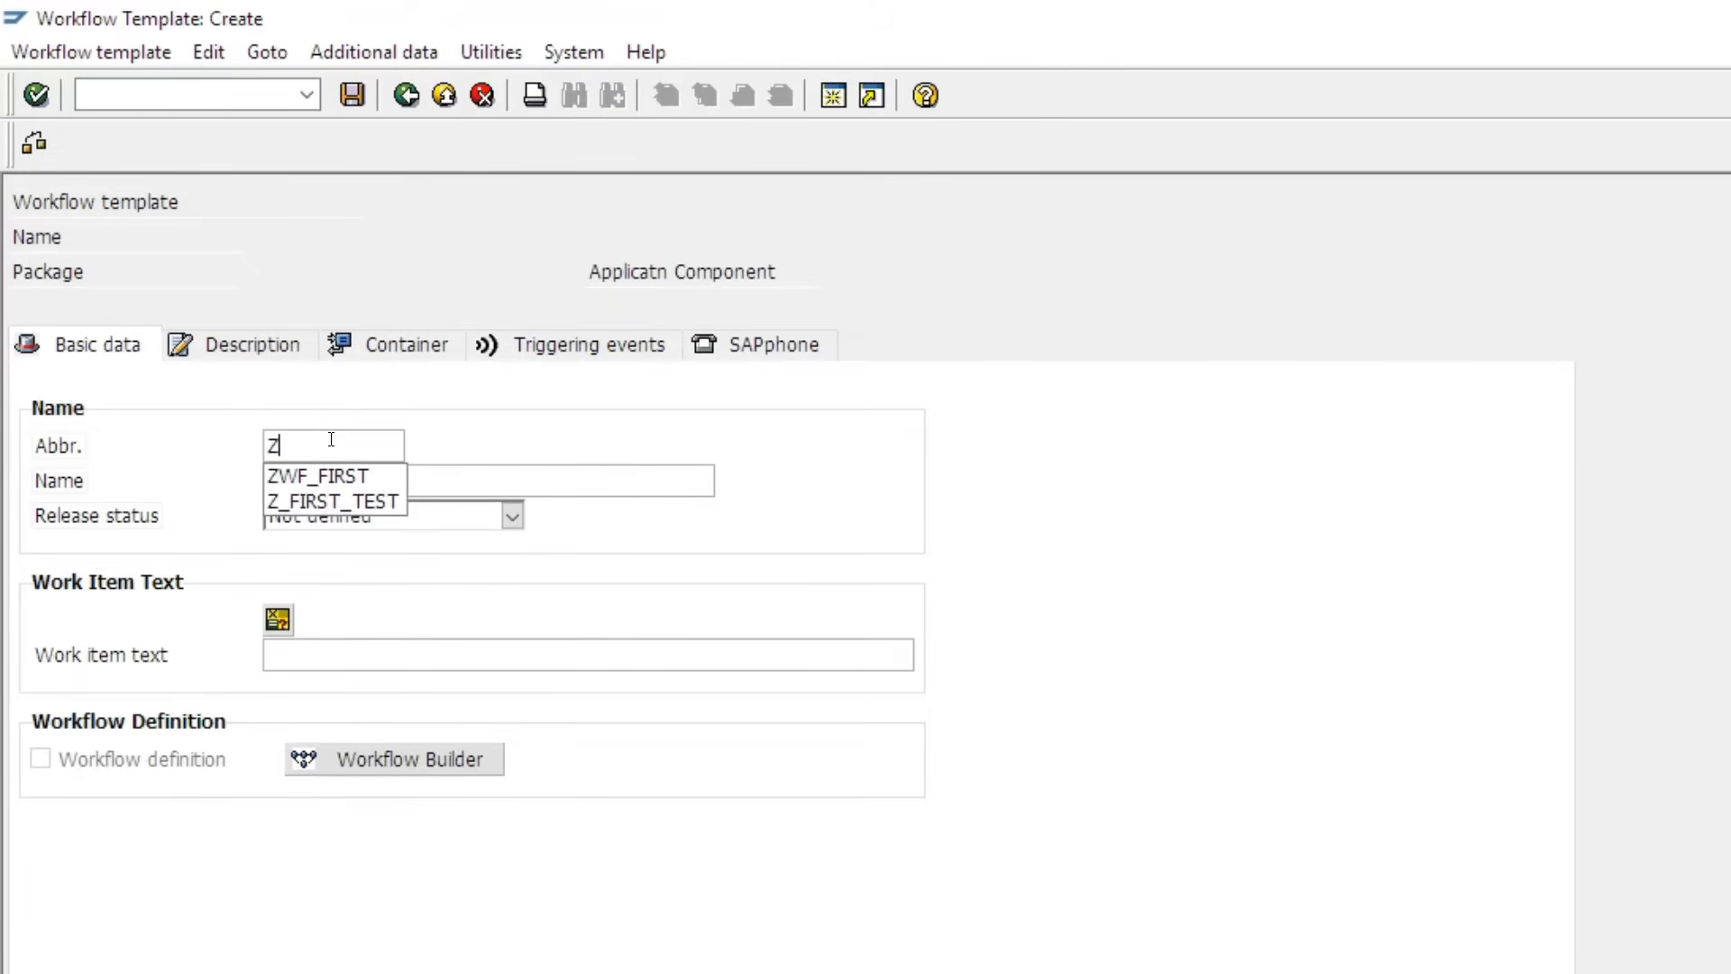
type("_FIRST_")
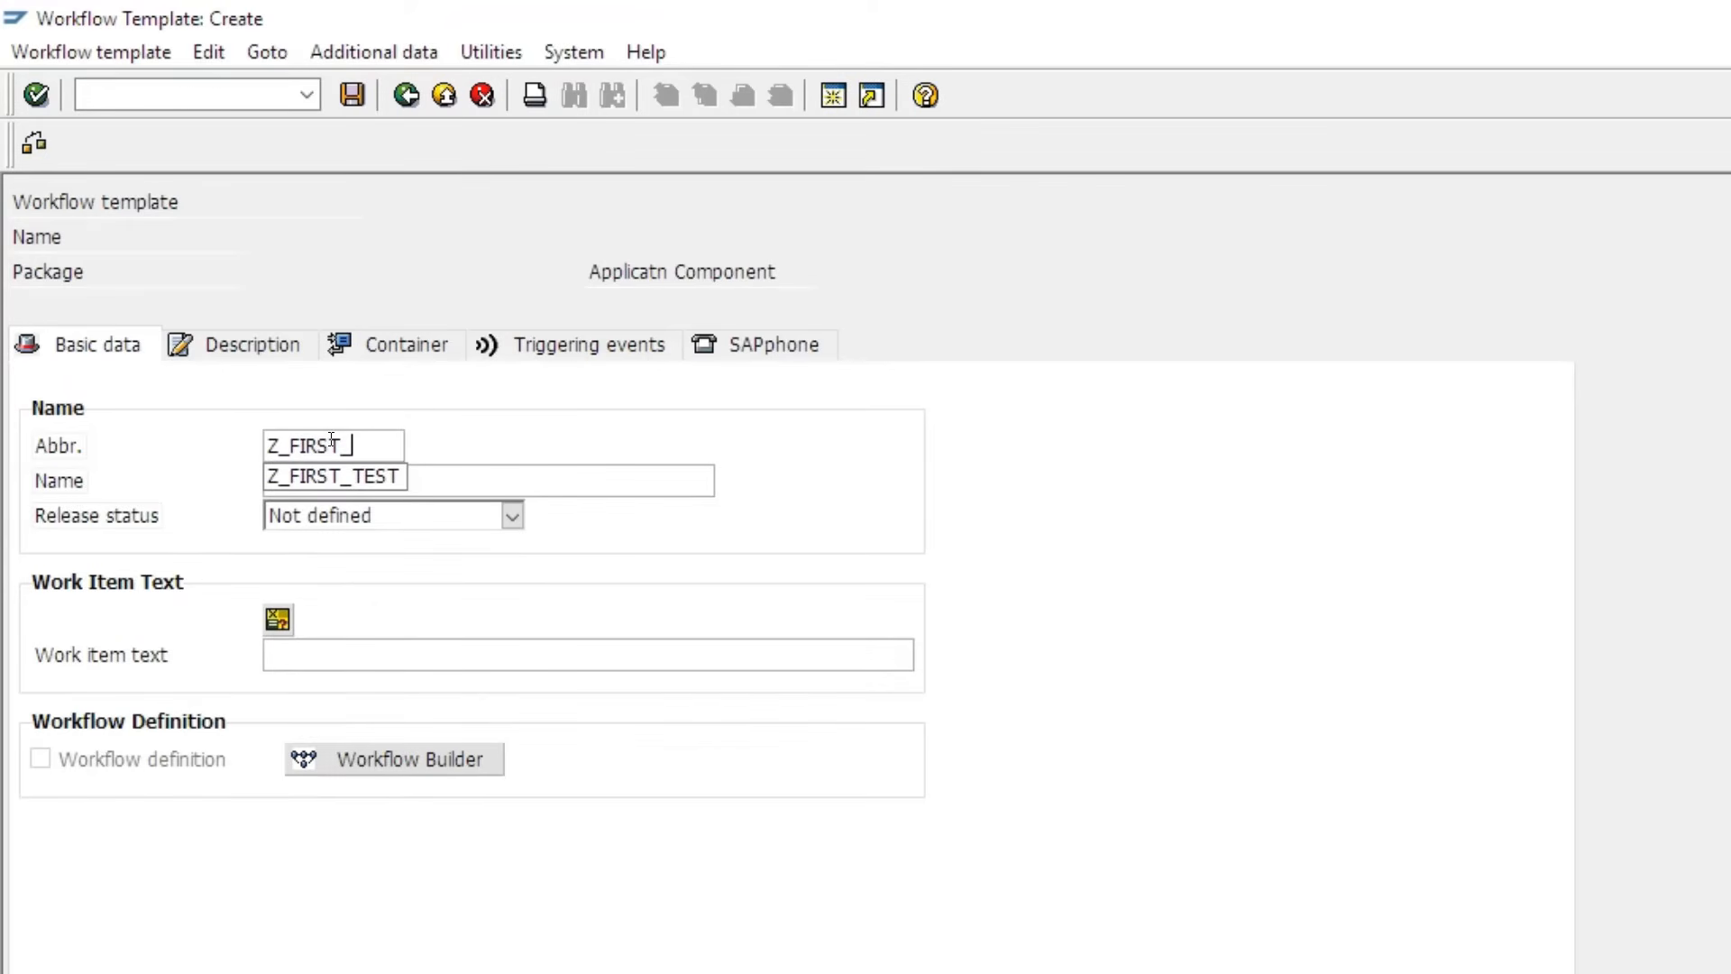
type("WF")
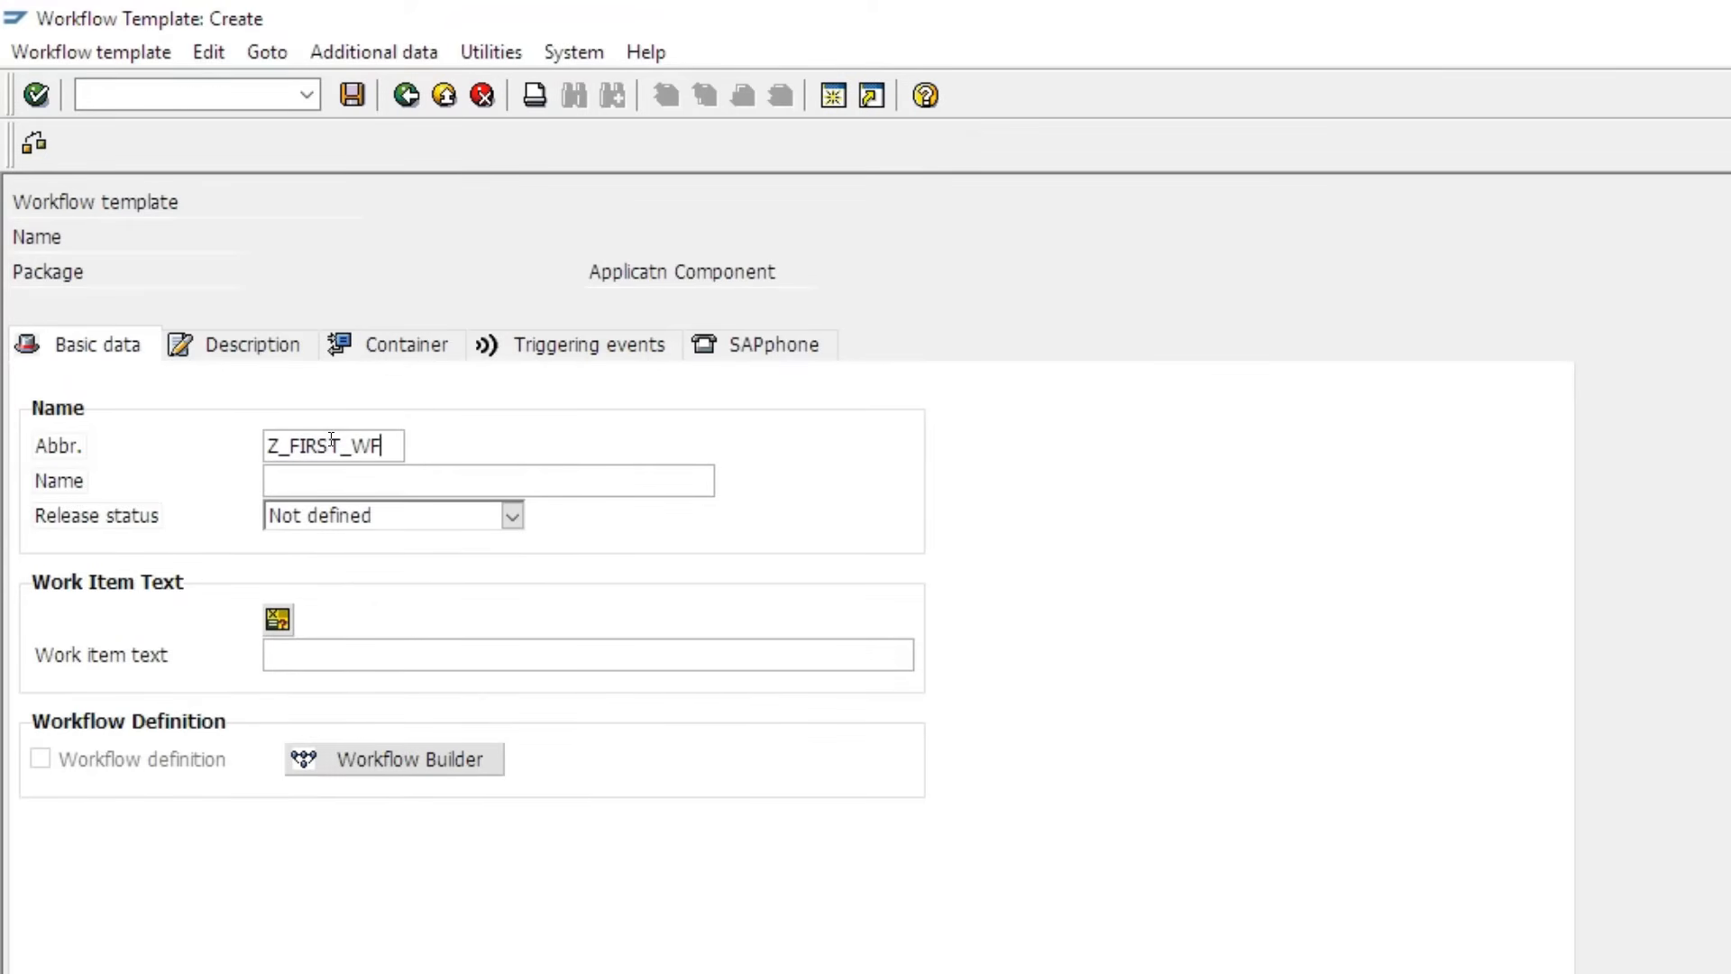
left_click(345, 484)
type("Basic first Workflow")
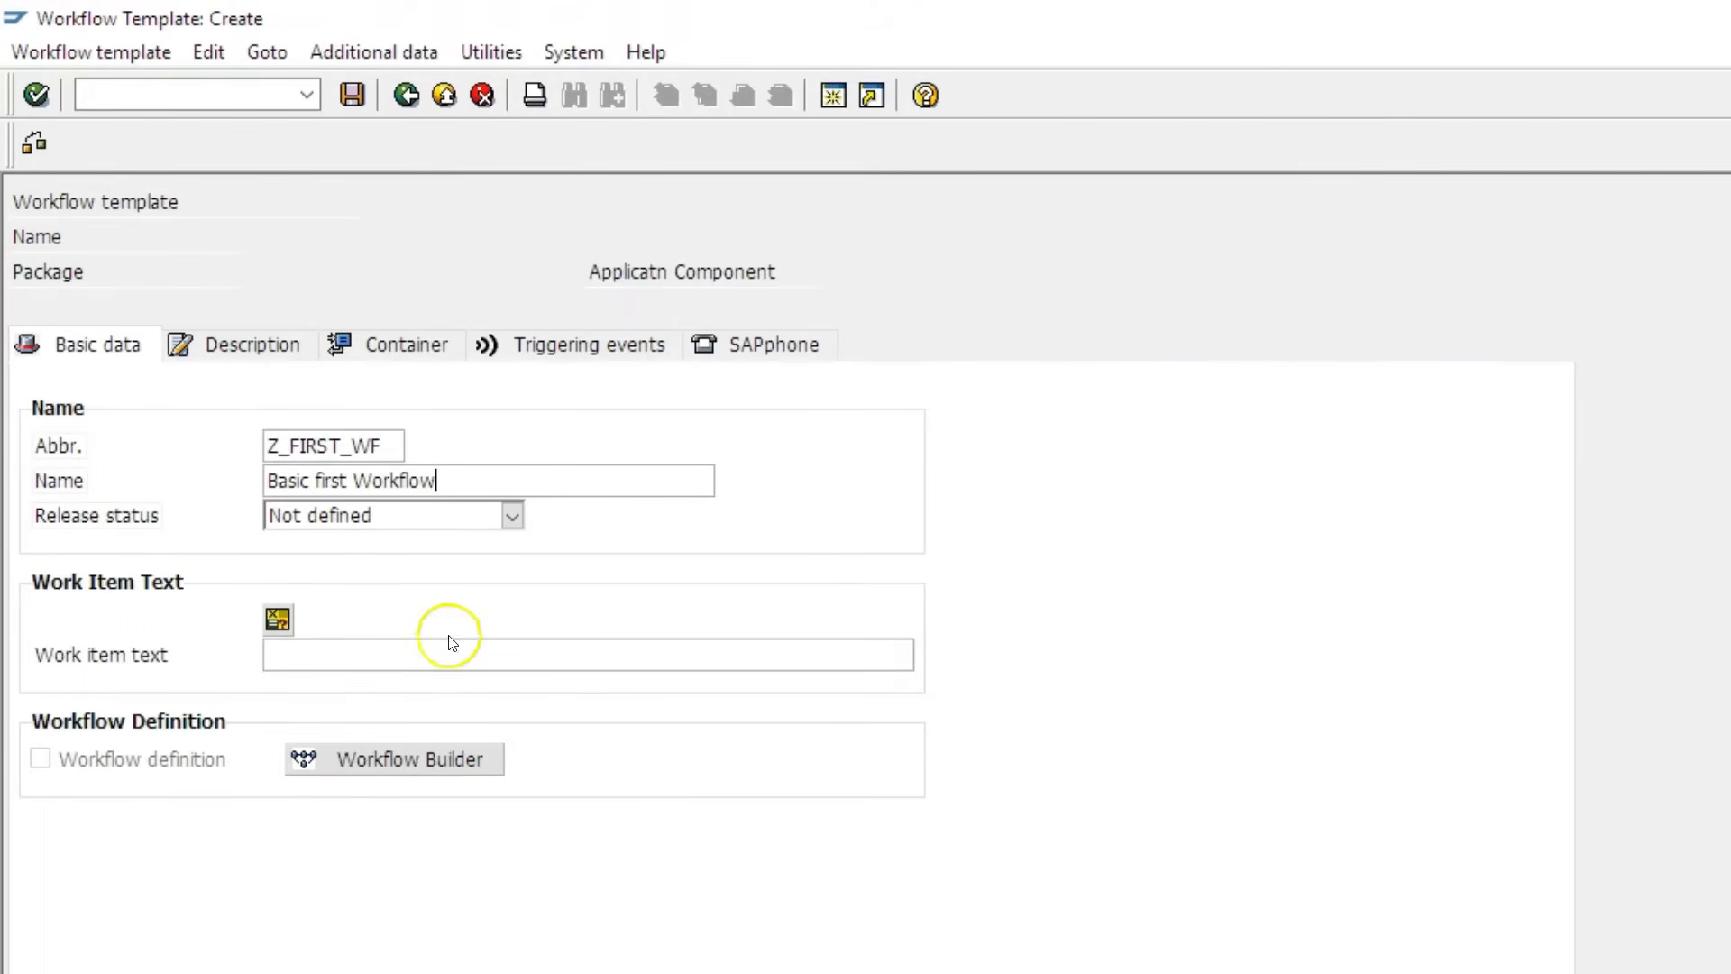
left_click(391, 759)
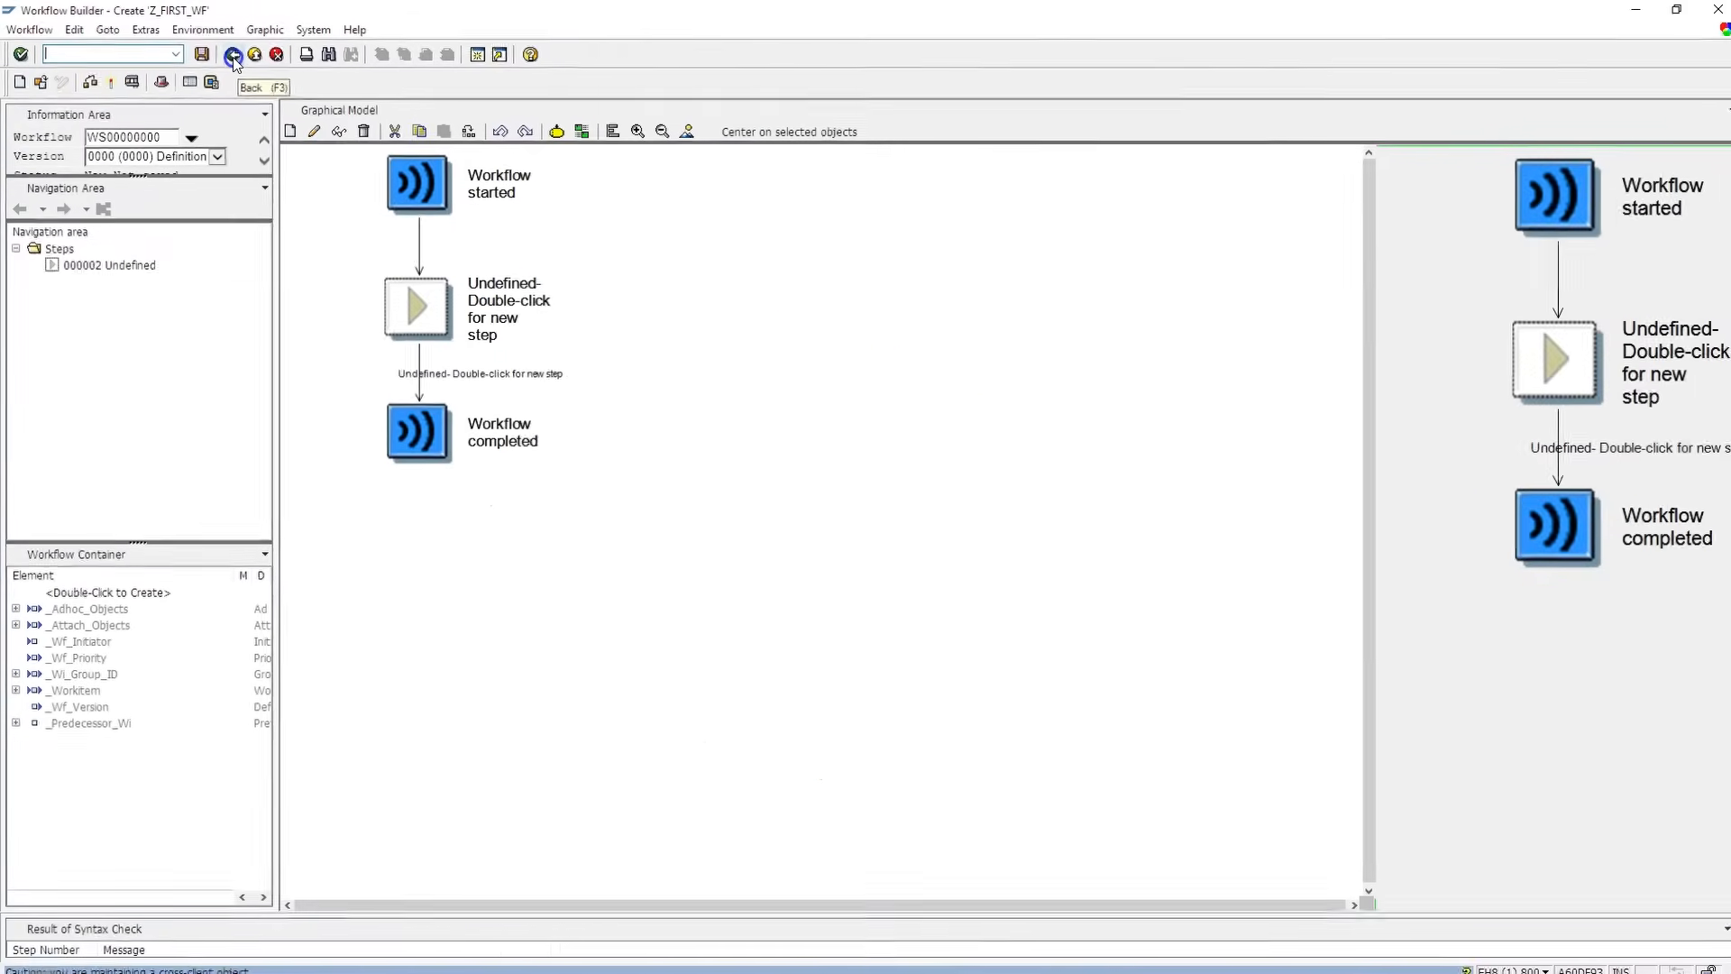
- Go back to SAP Easy Access and reopen the Workflow Builder with /nSWDD, editing ZWF_FIRST_1
left_click(232, 55)
left_click(231, 55)
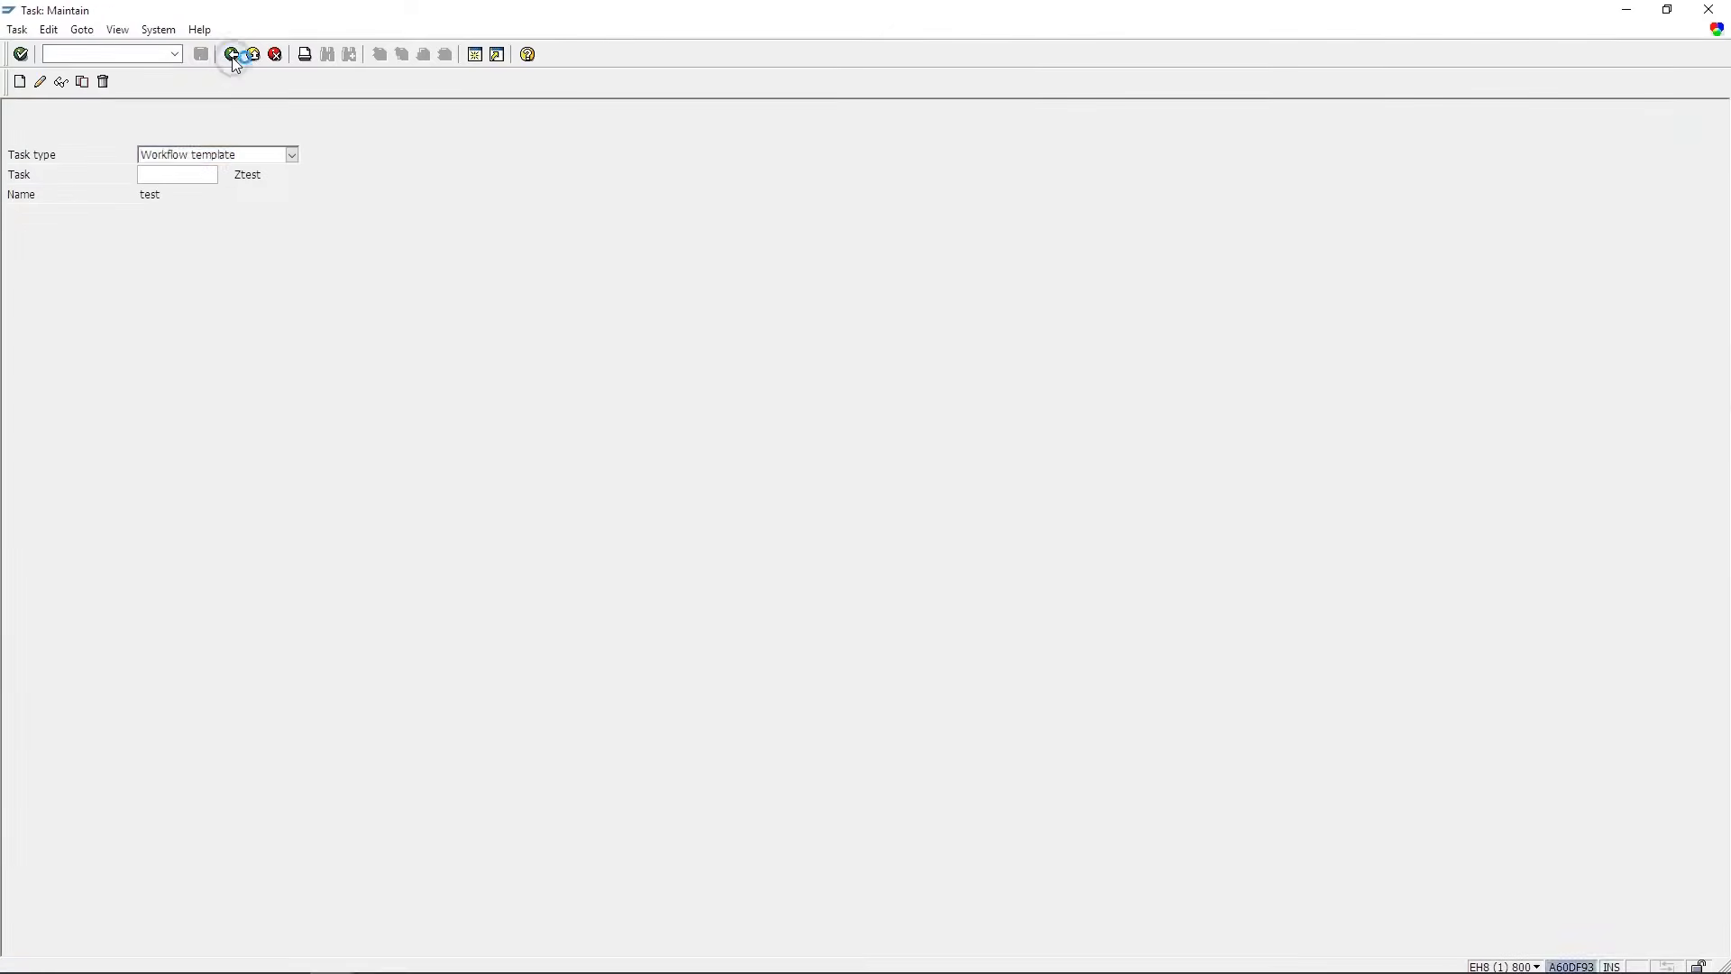
left_click(232, 55)
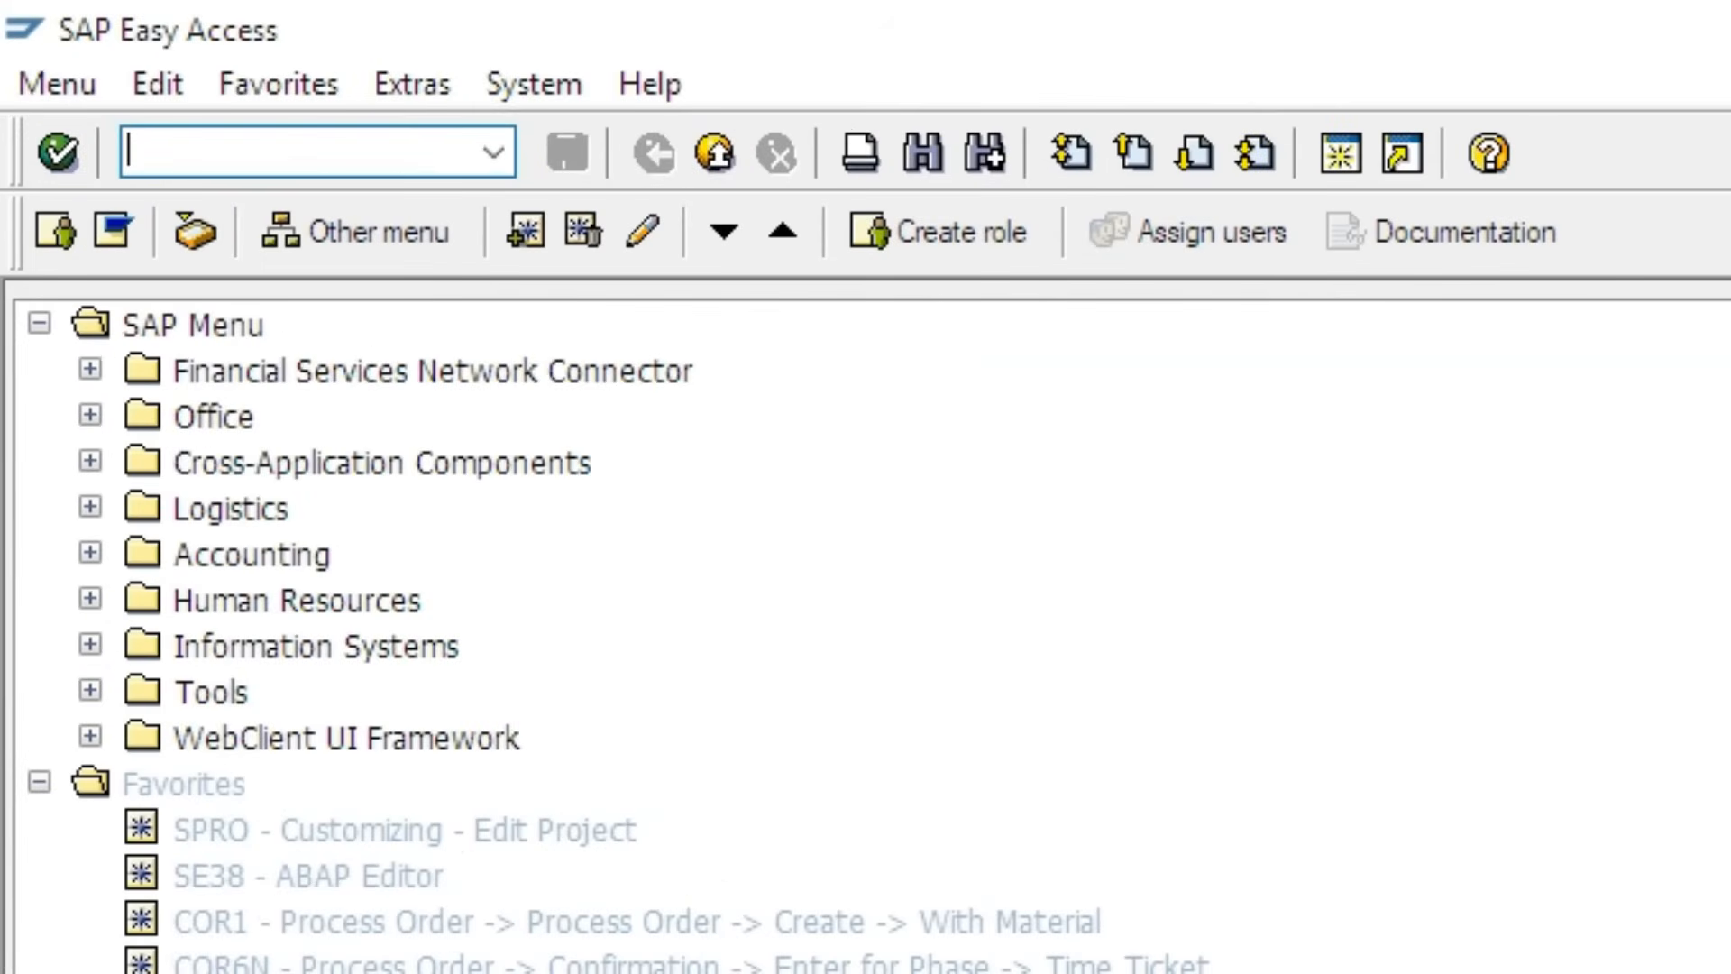
type("/nSWDD")
key("Return")
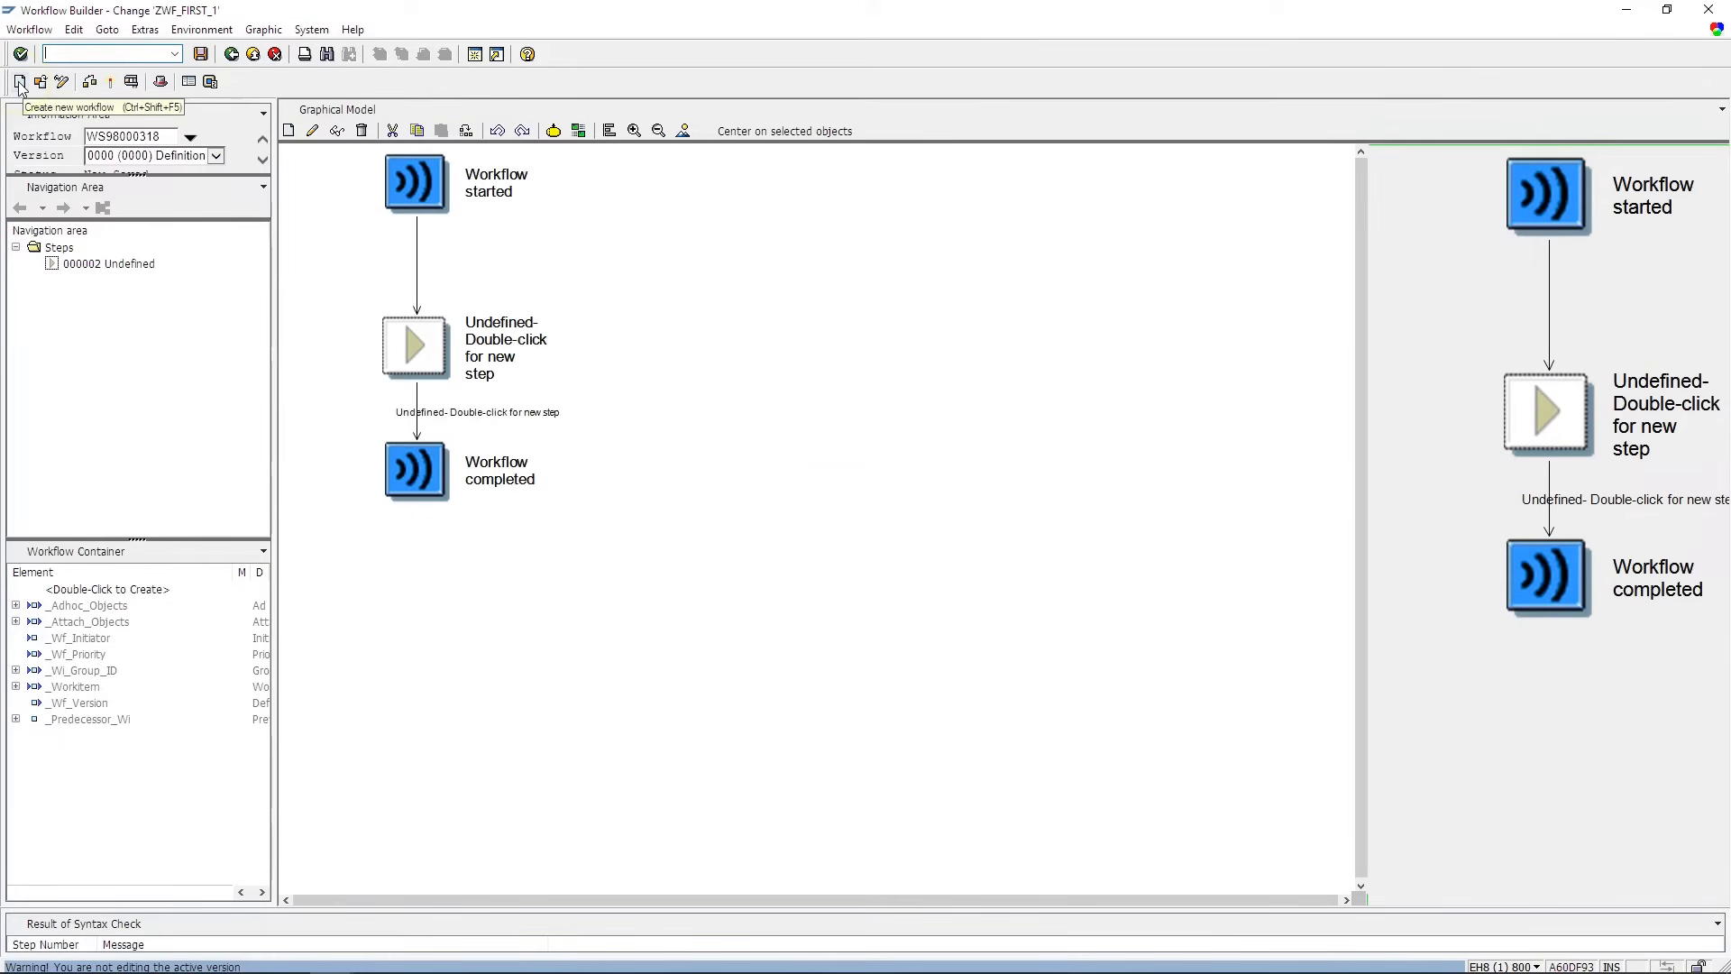
- Start a brand-new unnamed workflow in the Workflow Builder
left_click(112, 119)
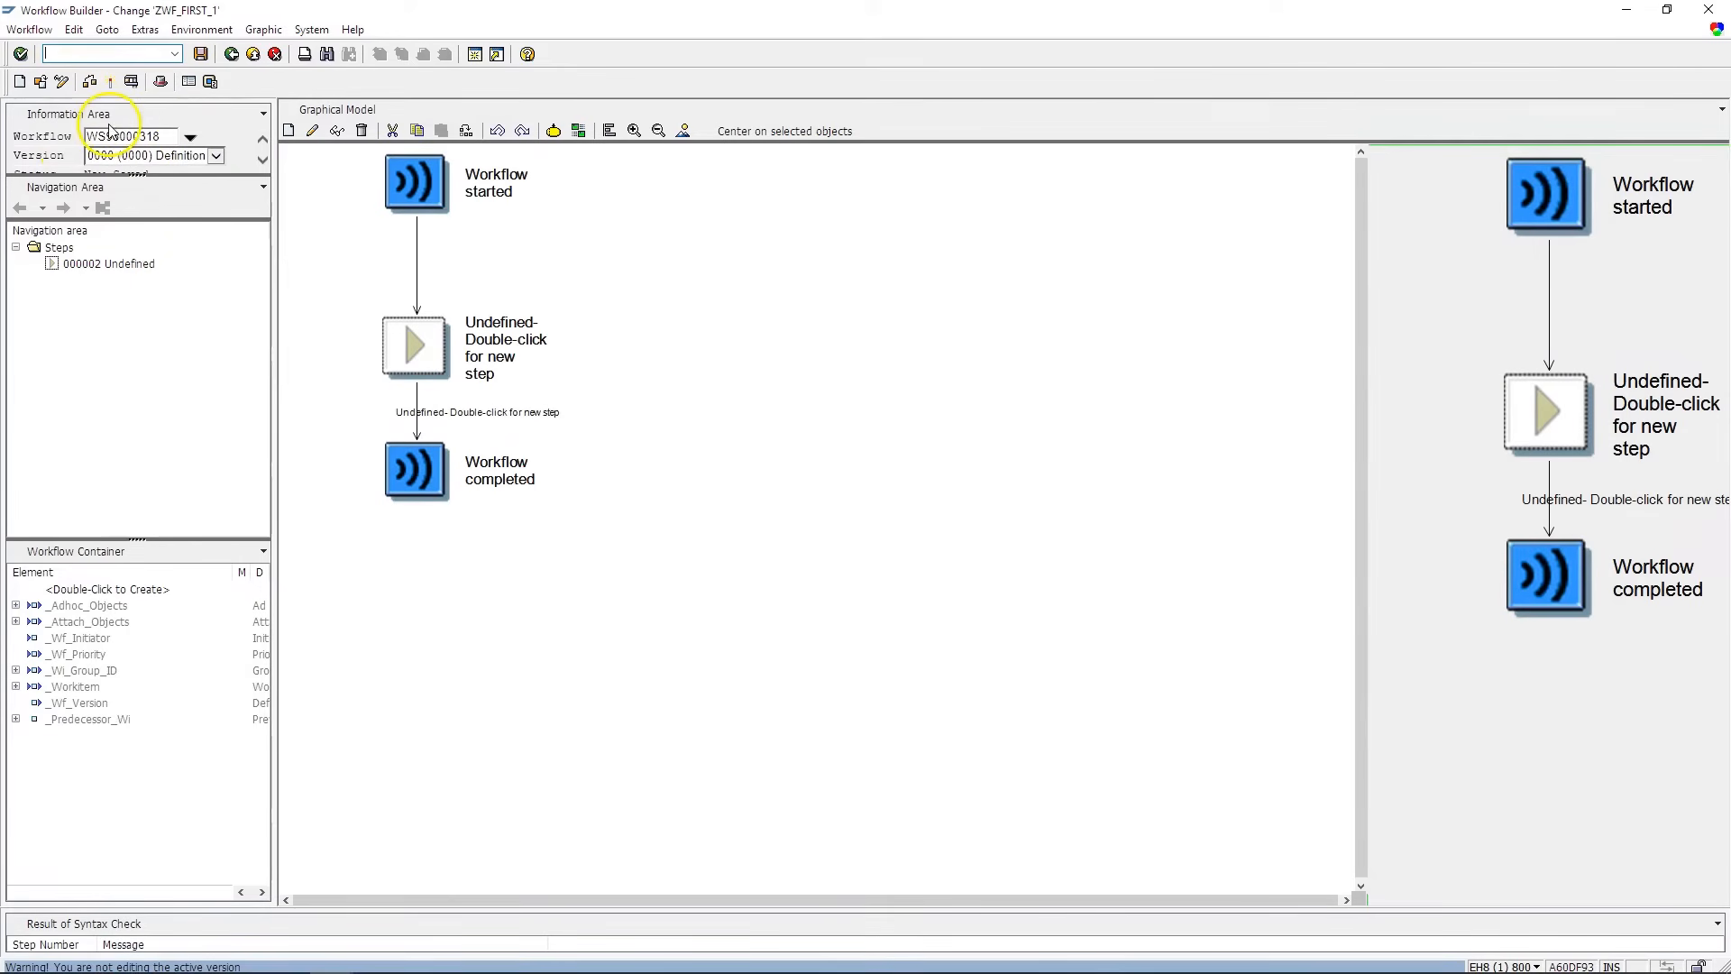
left_click(27, 81)
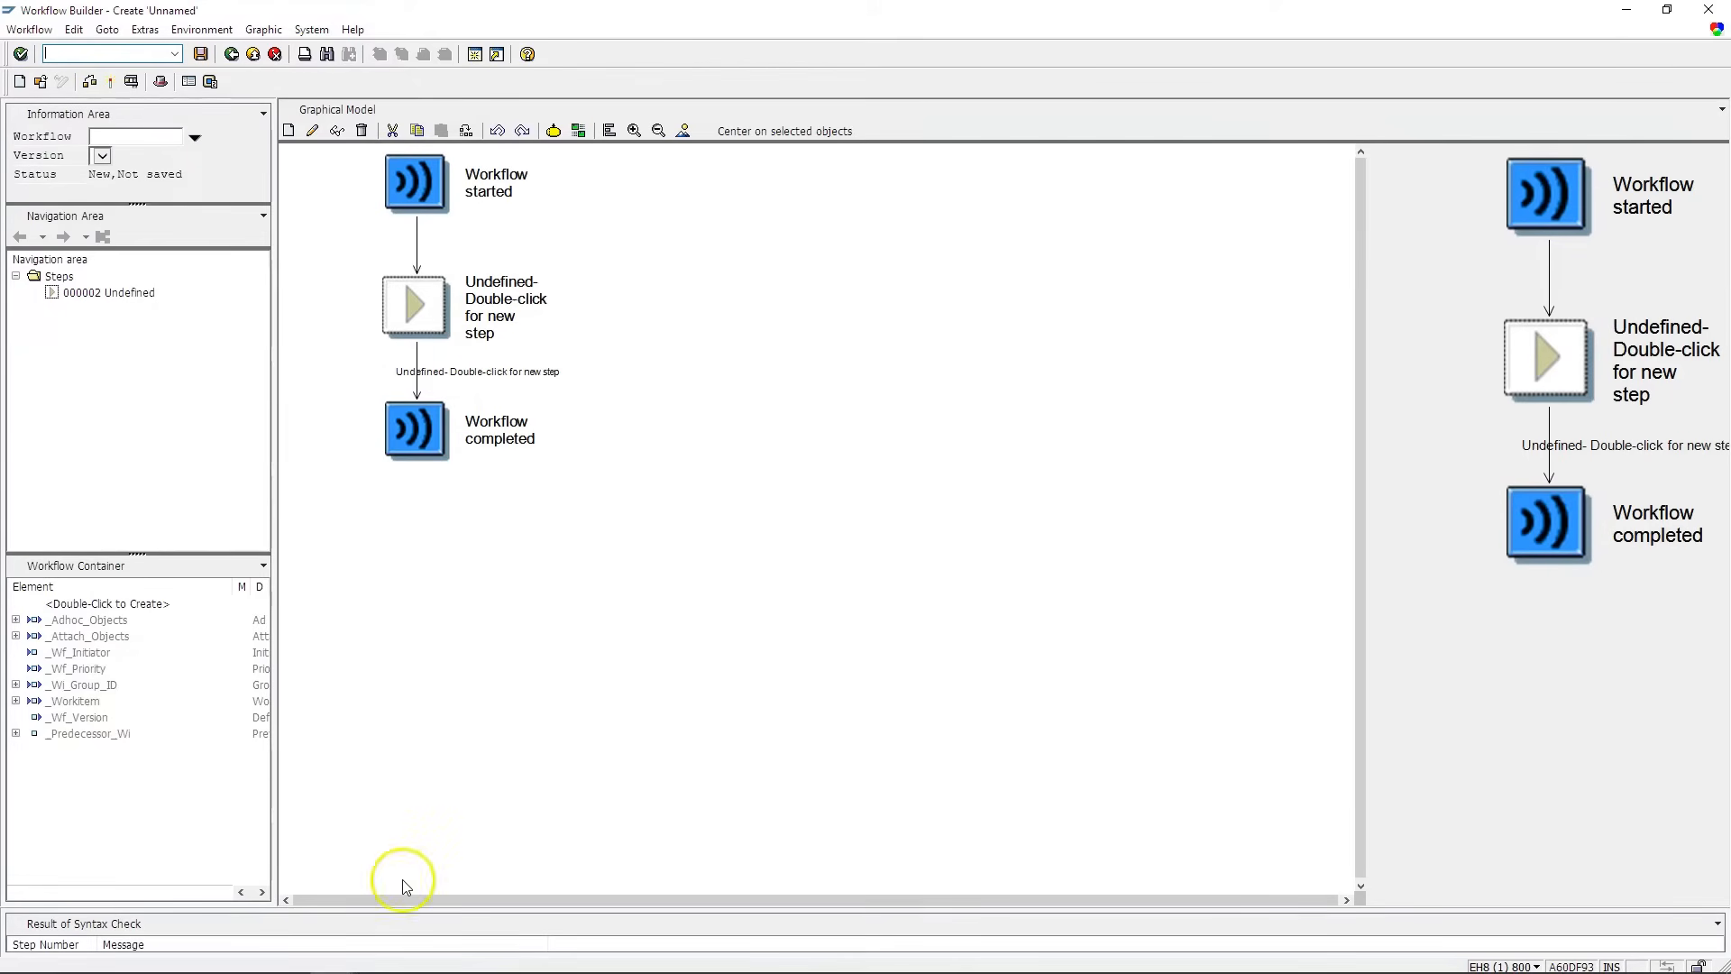
- Enlarge the Result of Syntax Check panel and adjust the Workflow Builder screen areas
left_click_drag(402, 911, 408, 834)
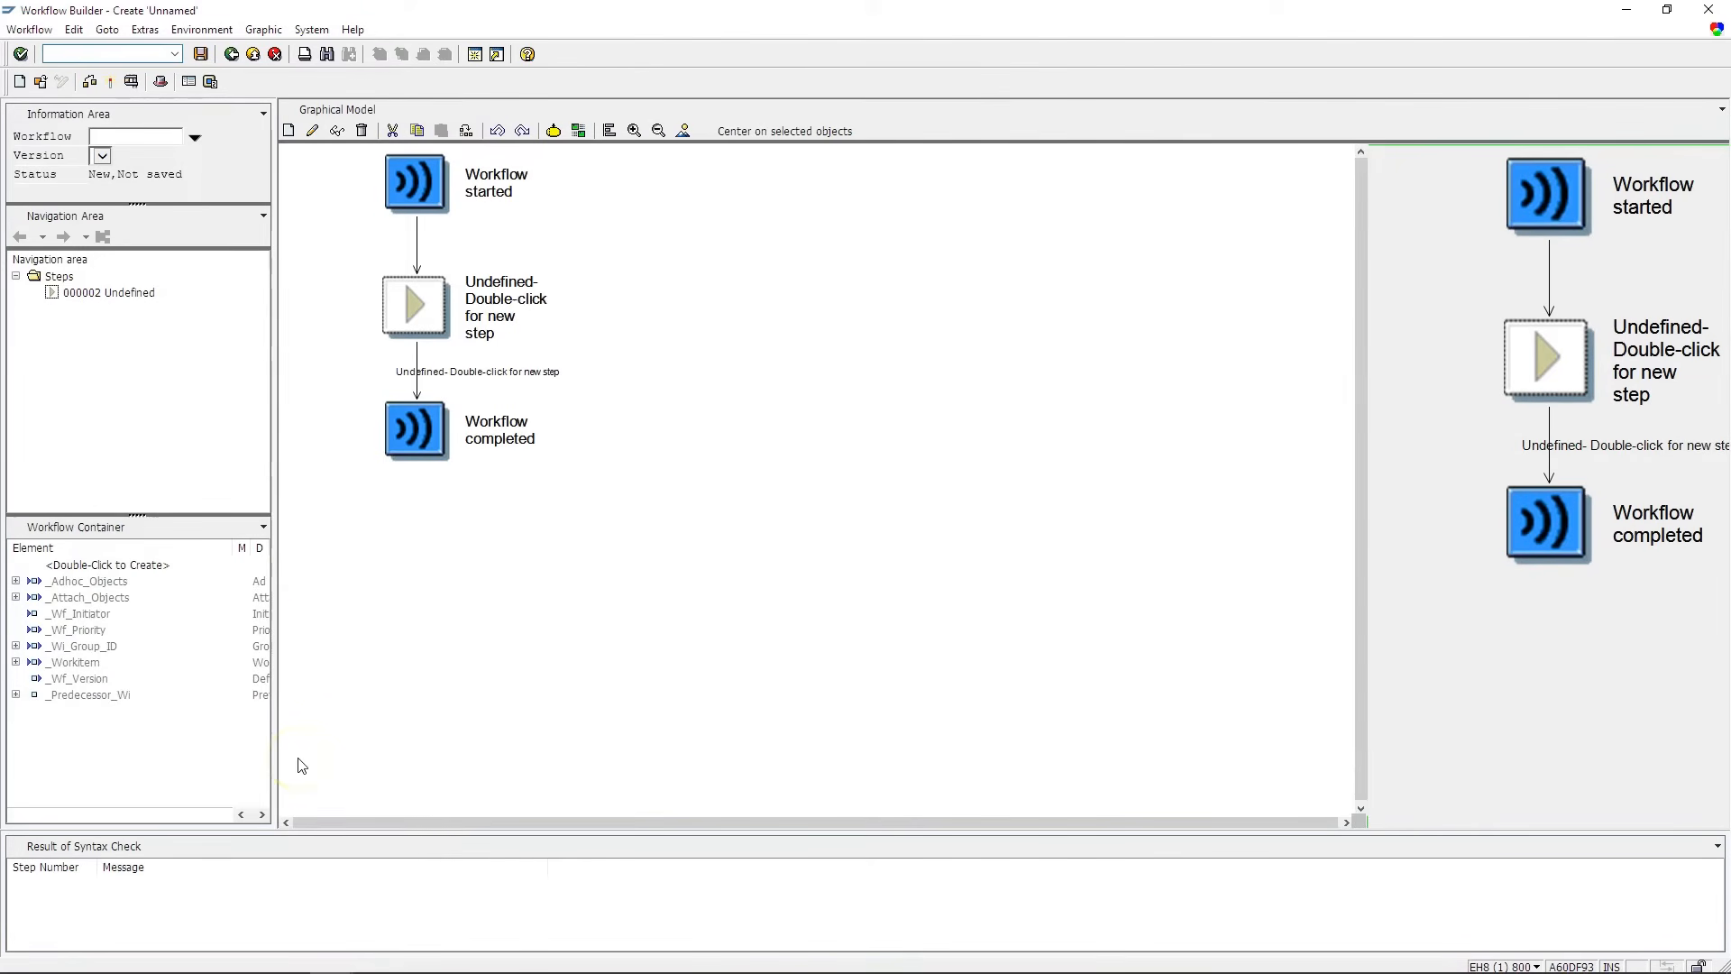
mouse_move(276, 97)
left_mouse_down()
mouse_move(375, 212)
mouse_move(1181, 764)
mouse_move(1349, 813)
left_mouse_up()
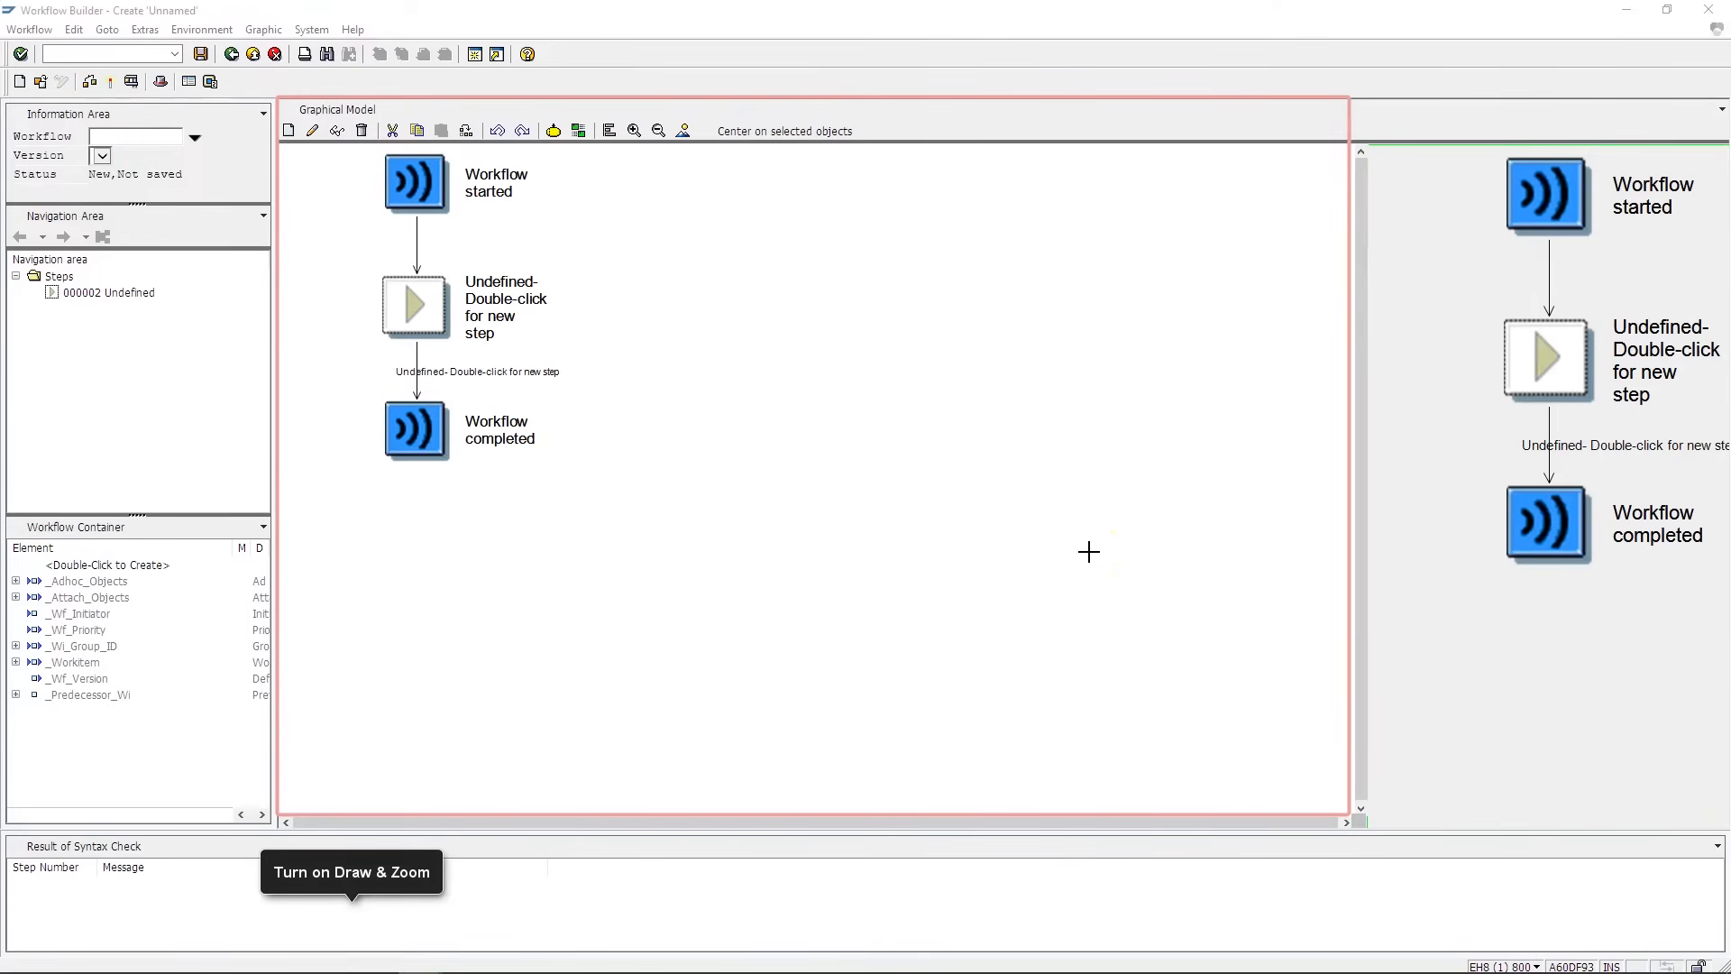
mouse_move(1366, 99)
left_mouse_down()
mouse_move(1529, 626)
mouse_move(1669, 822)
mouse_move(1721, 815)
left_mouse_up()
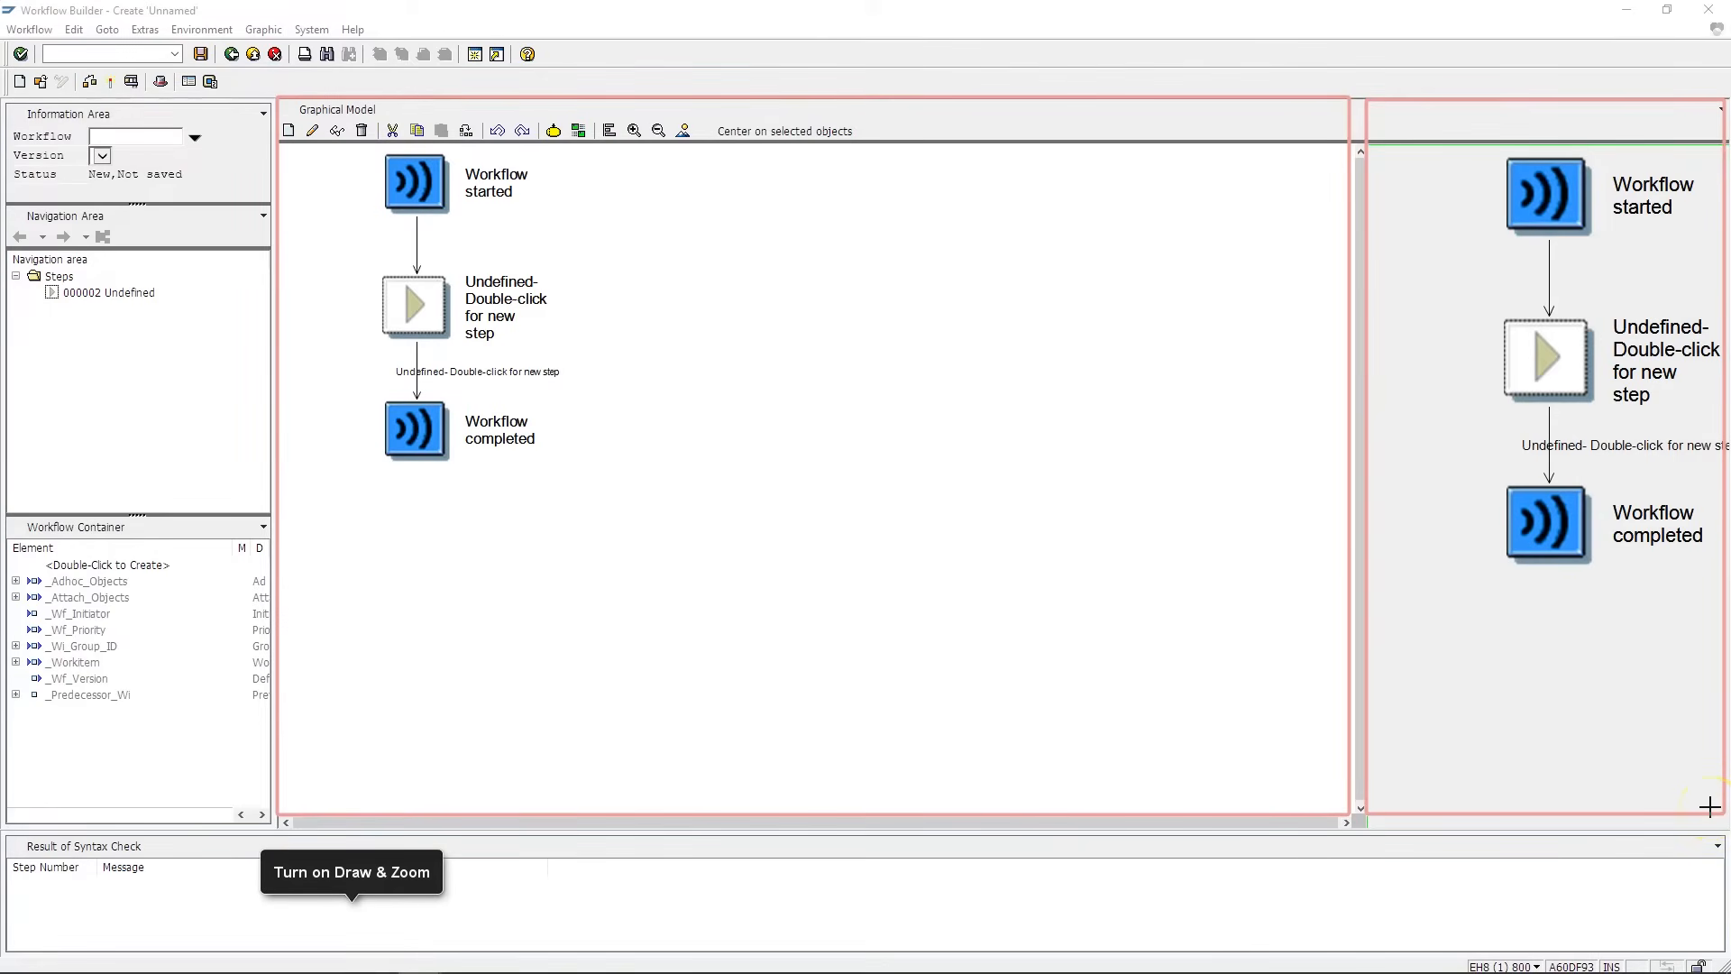
left_click_drag(6, 101, 270, 200)
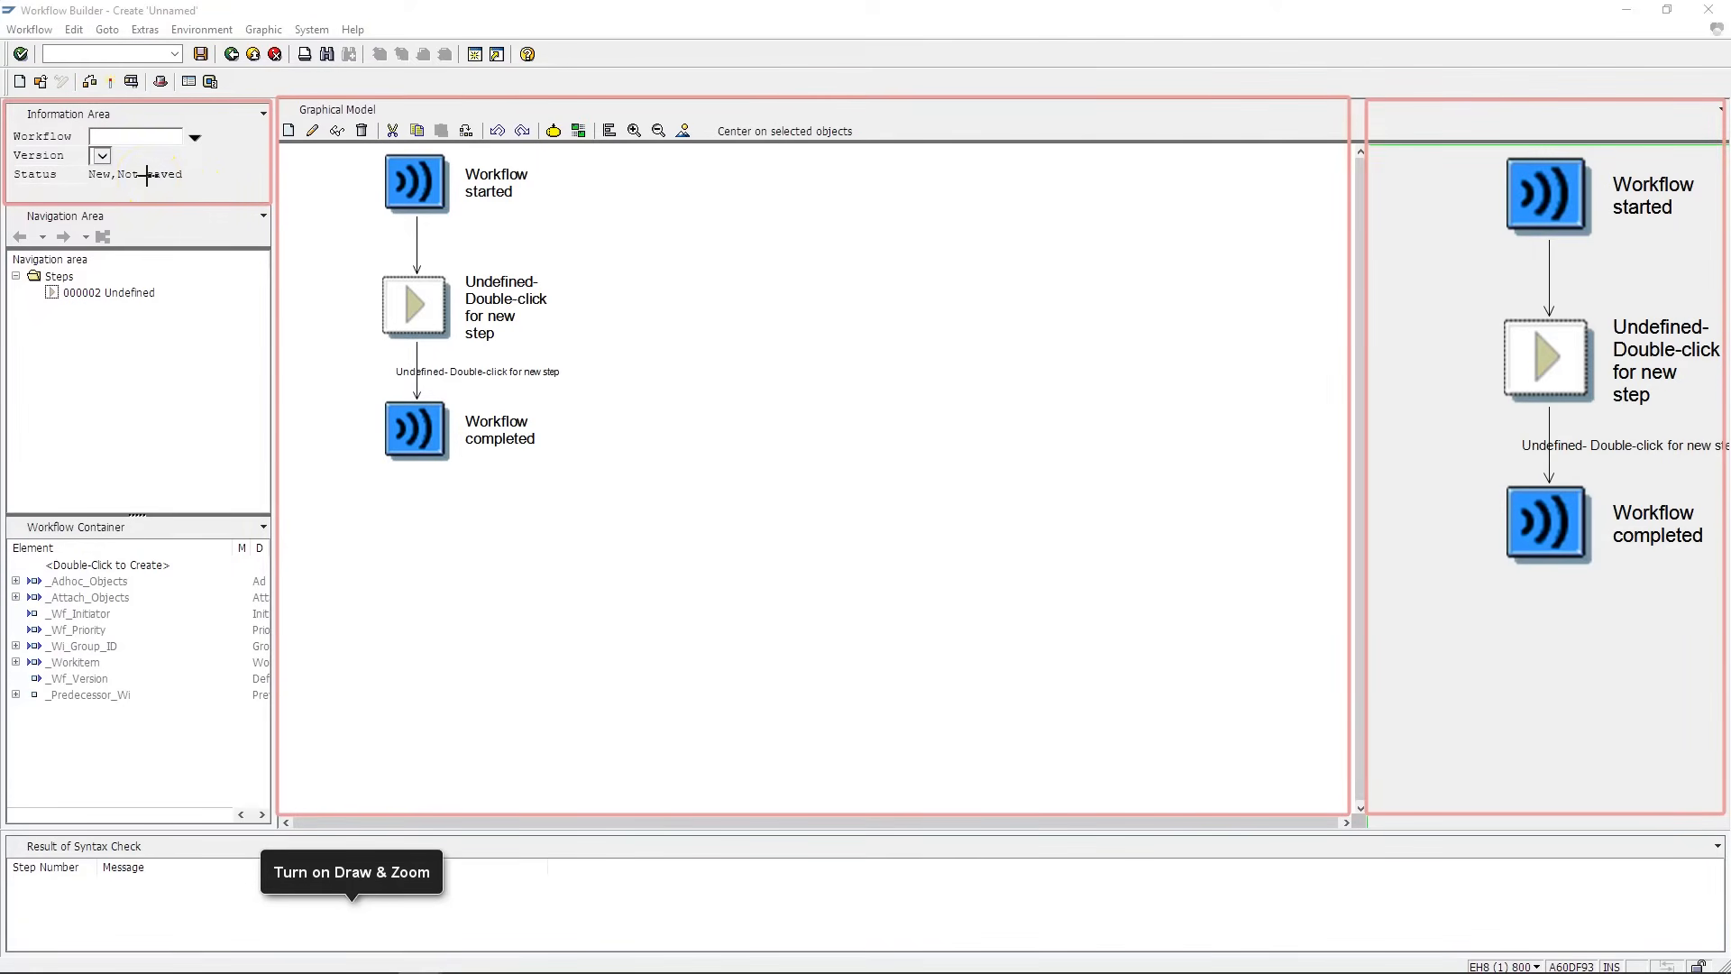
left_click(140, 189)
left_click(133, 174)
mouse_move(4, 209)
left_mouse_down()
mouse_move(81, 240)
mouse_move(268, 517)
left_mouse_up()
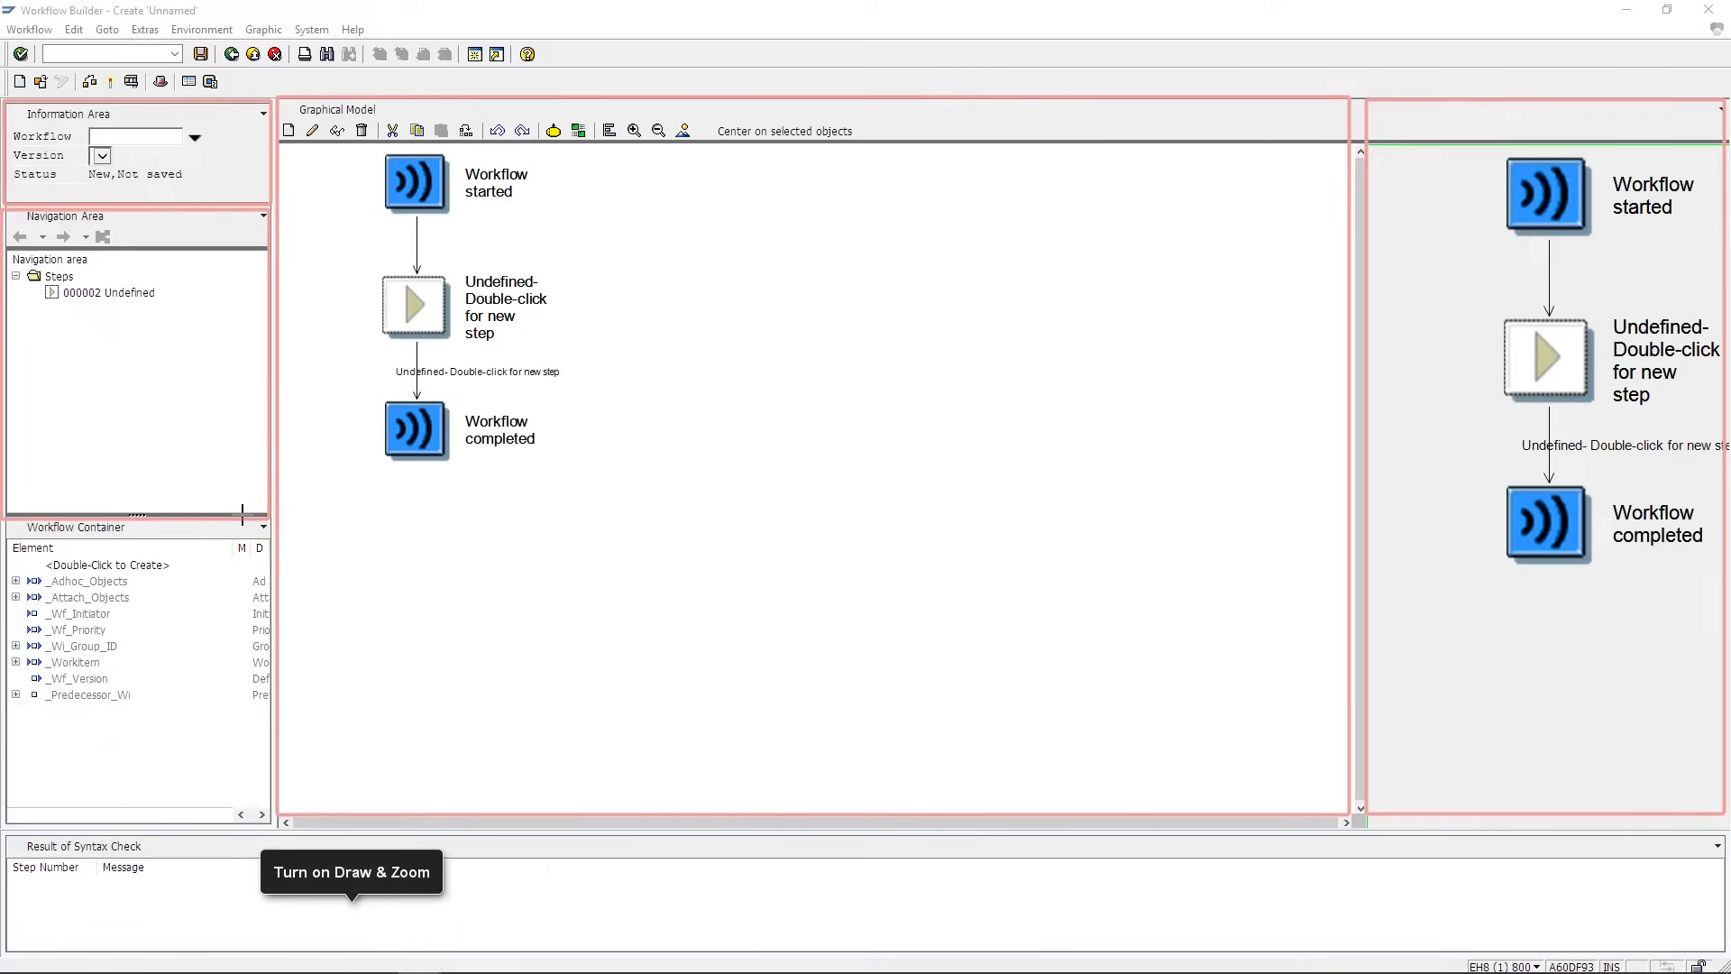
left_click_drag(8, 827, 1720, 947)
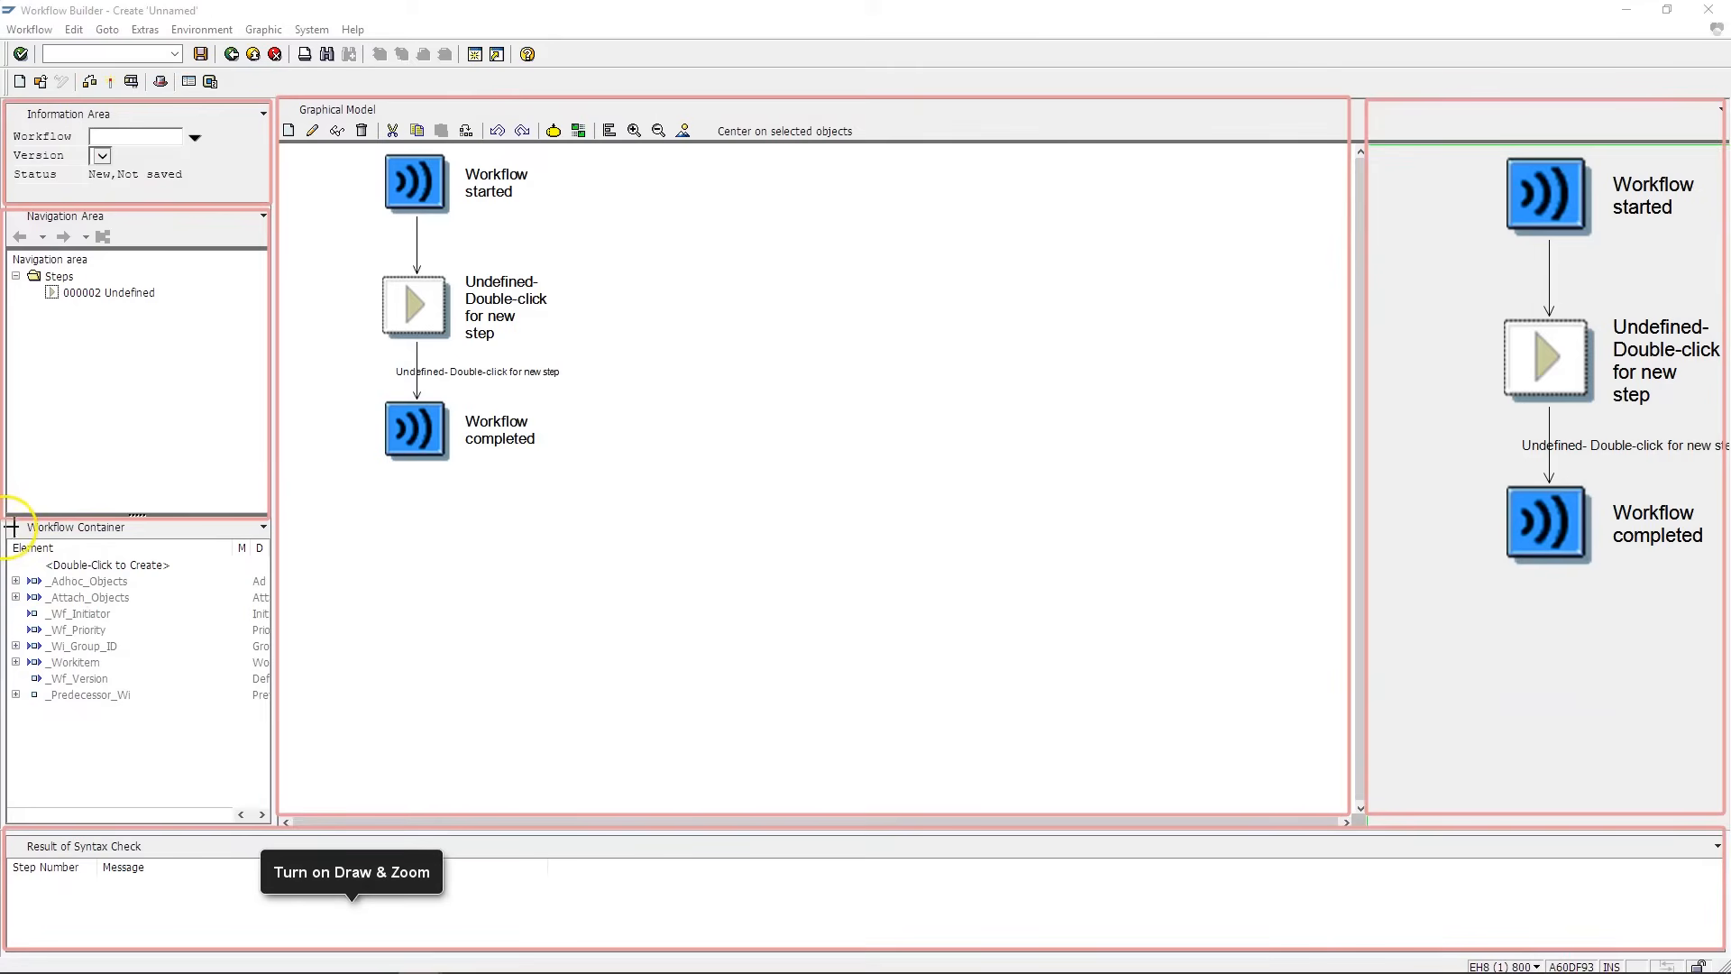
mouse_move(11, 525)
left_mouse_down()
mouse_move(79, 552)
mouse_move(268, 817)
left_mouse_up()
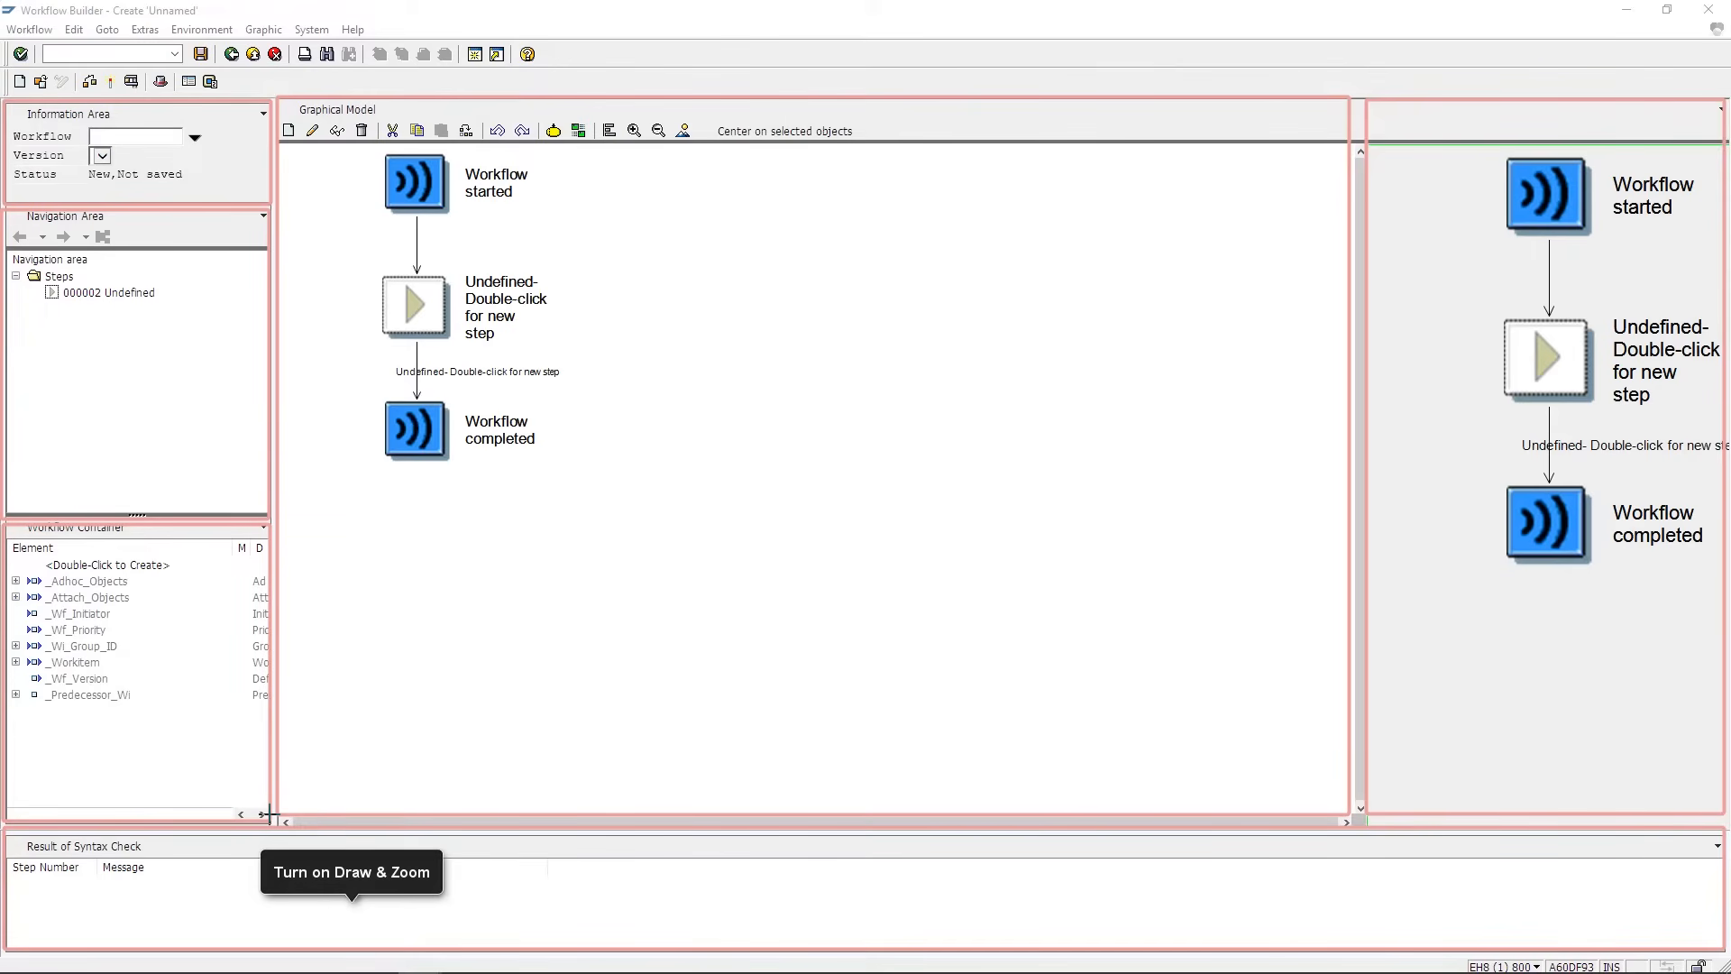
left_click(263, 526)
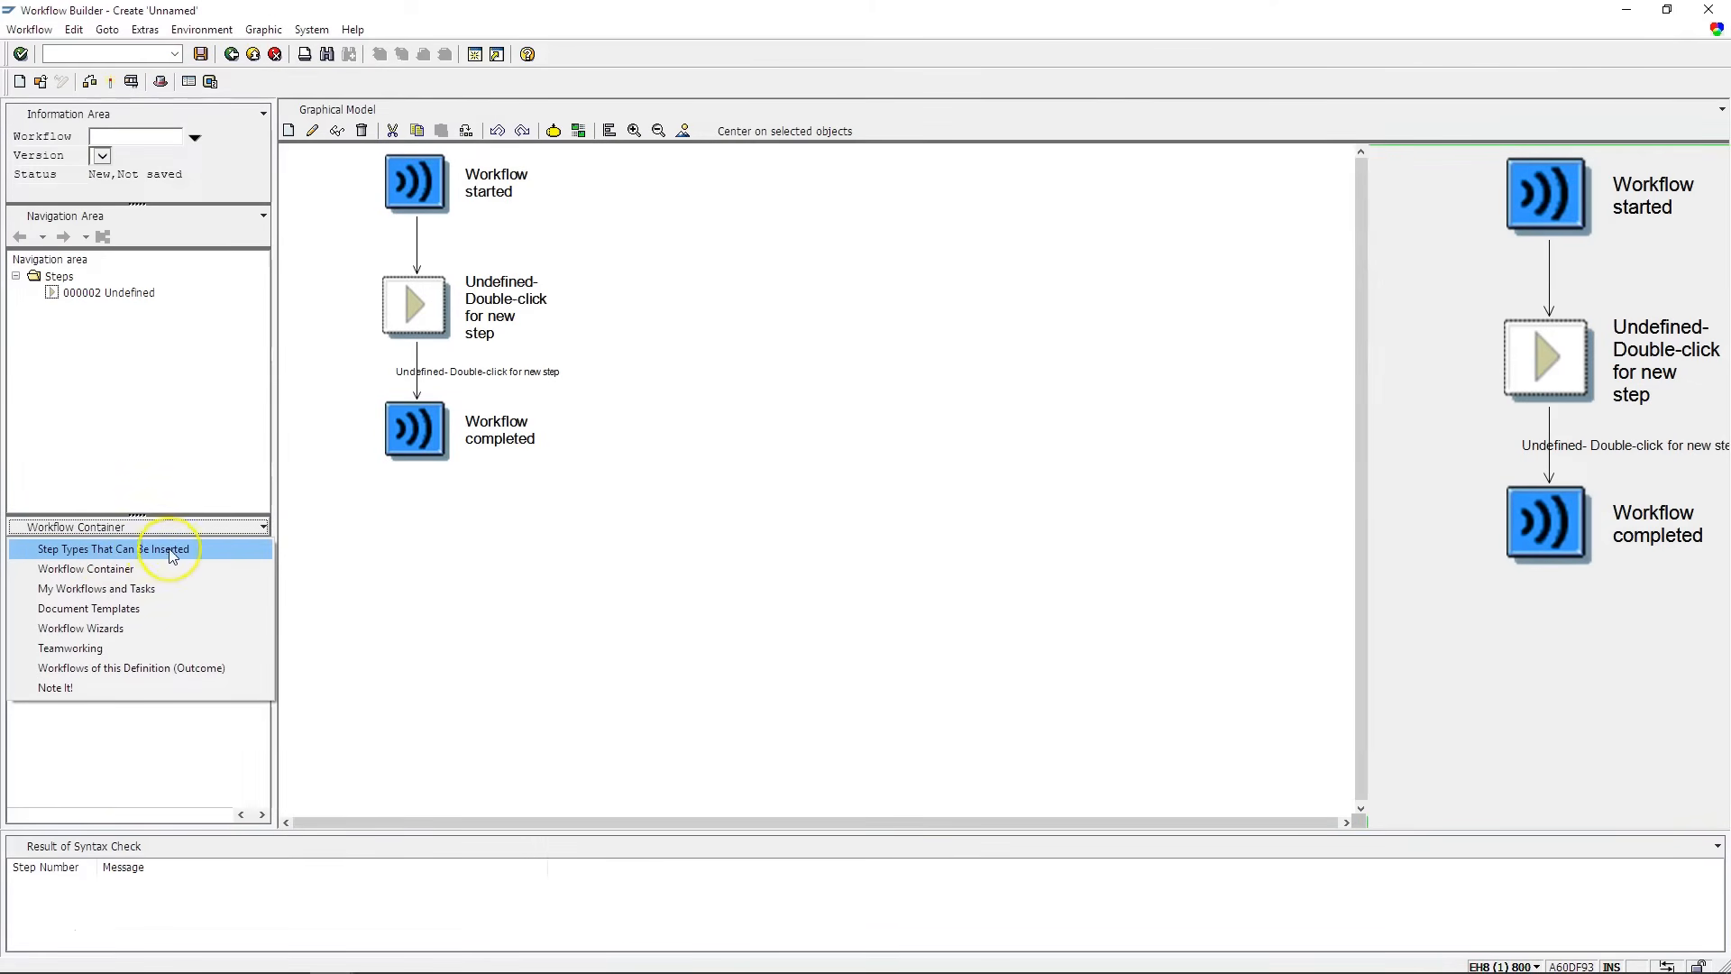
left_click(63, 572)
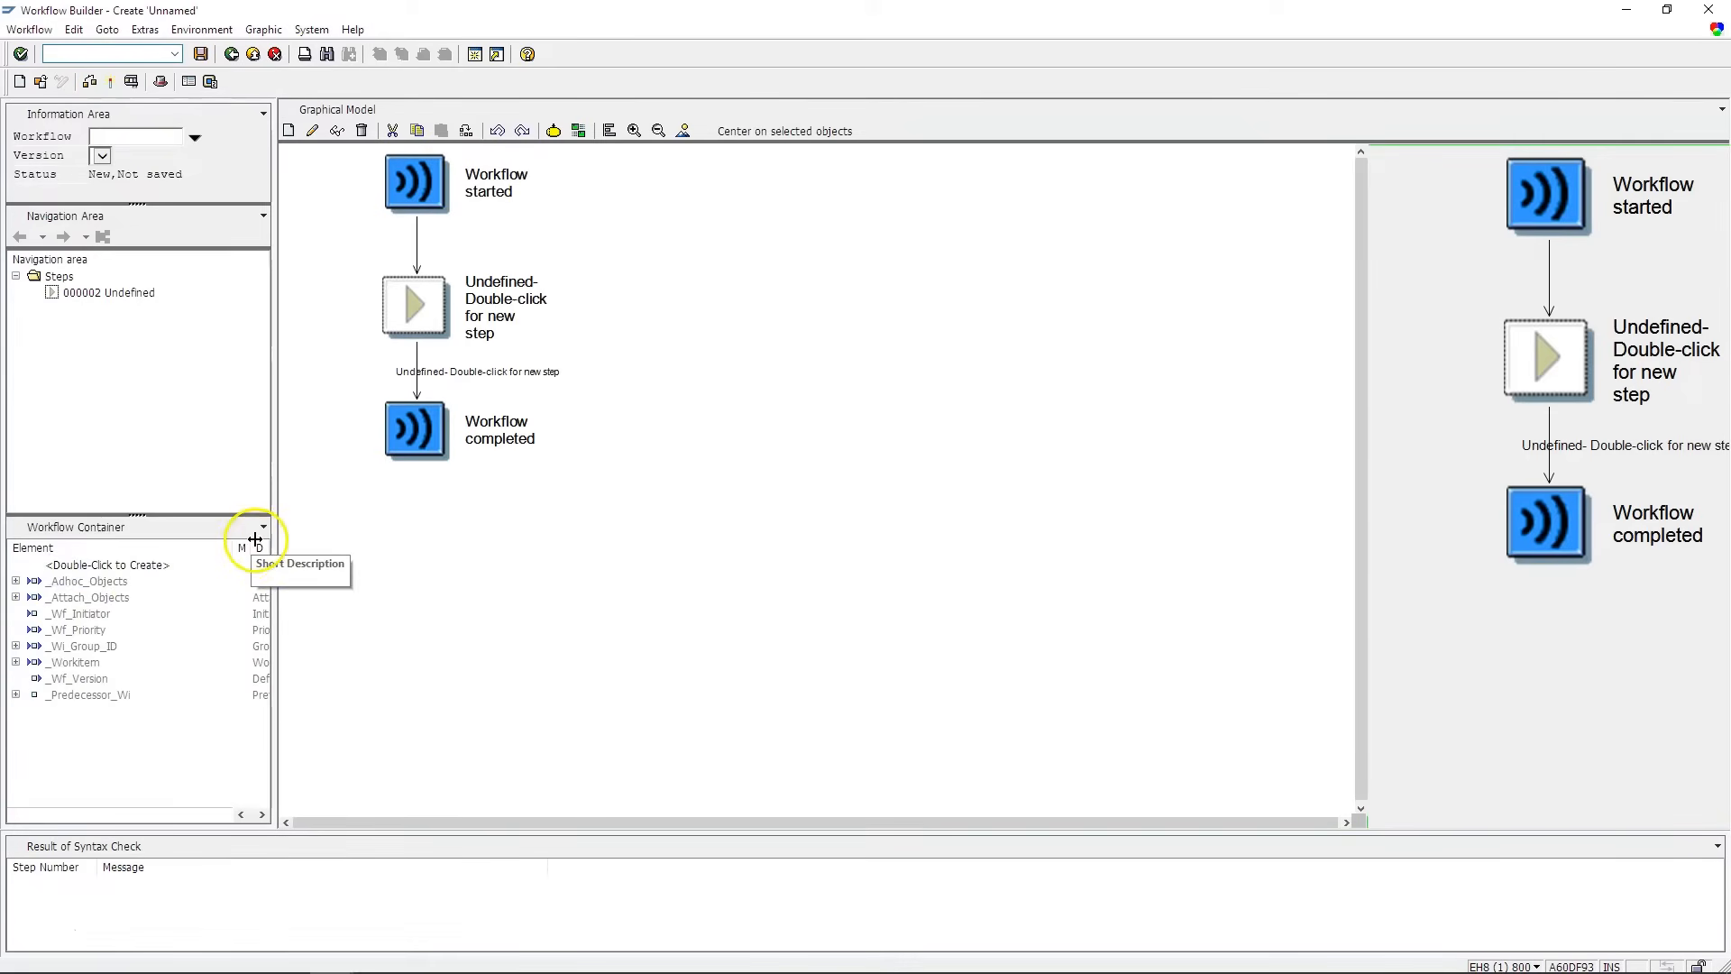
left_click(263, 528)
left_click(150, 549)
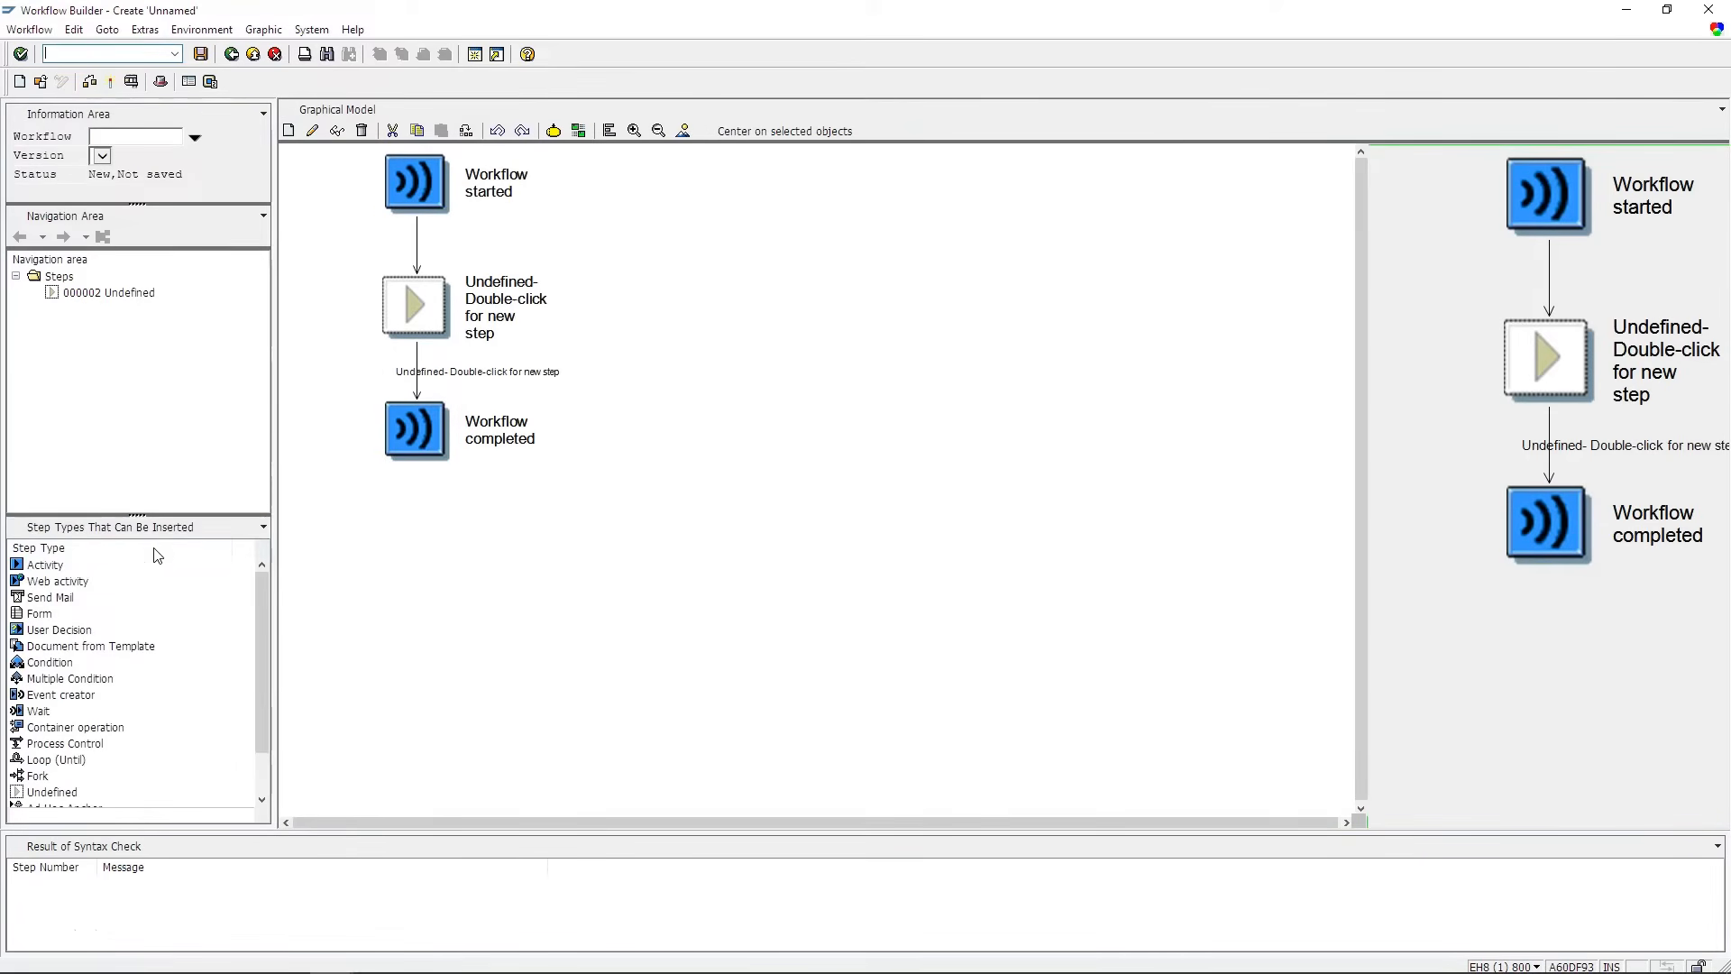
left_click(263, 528)
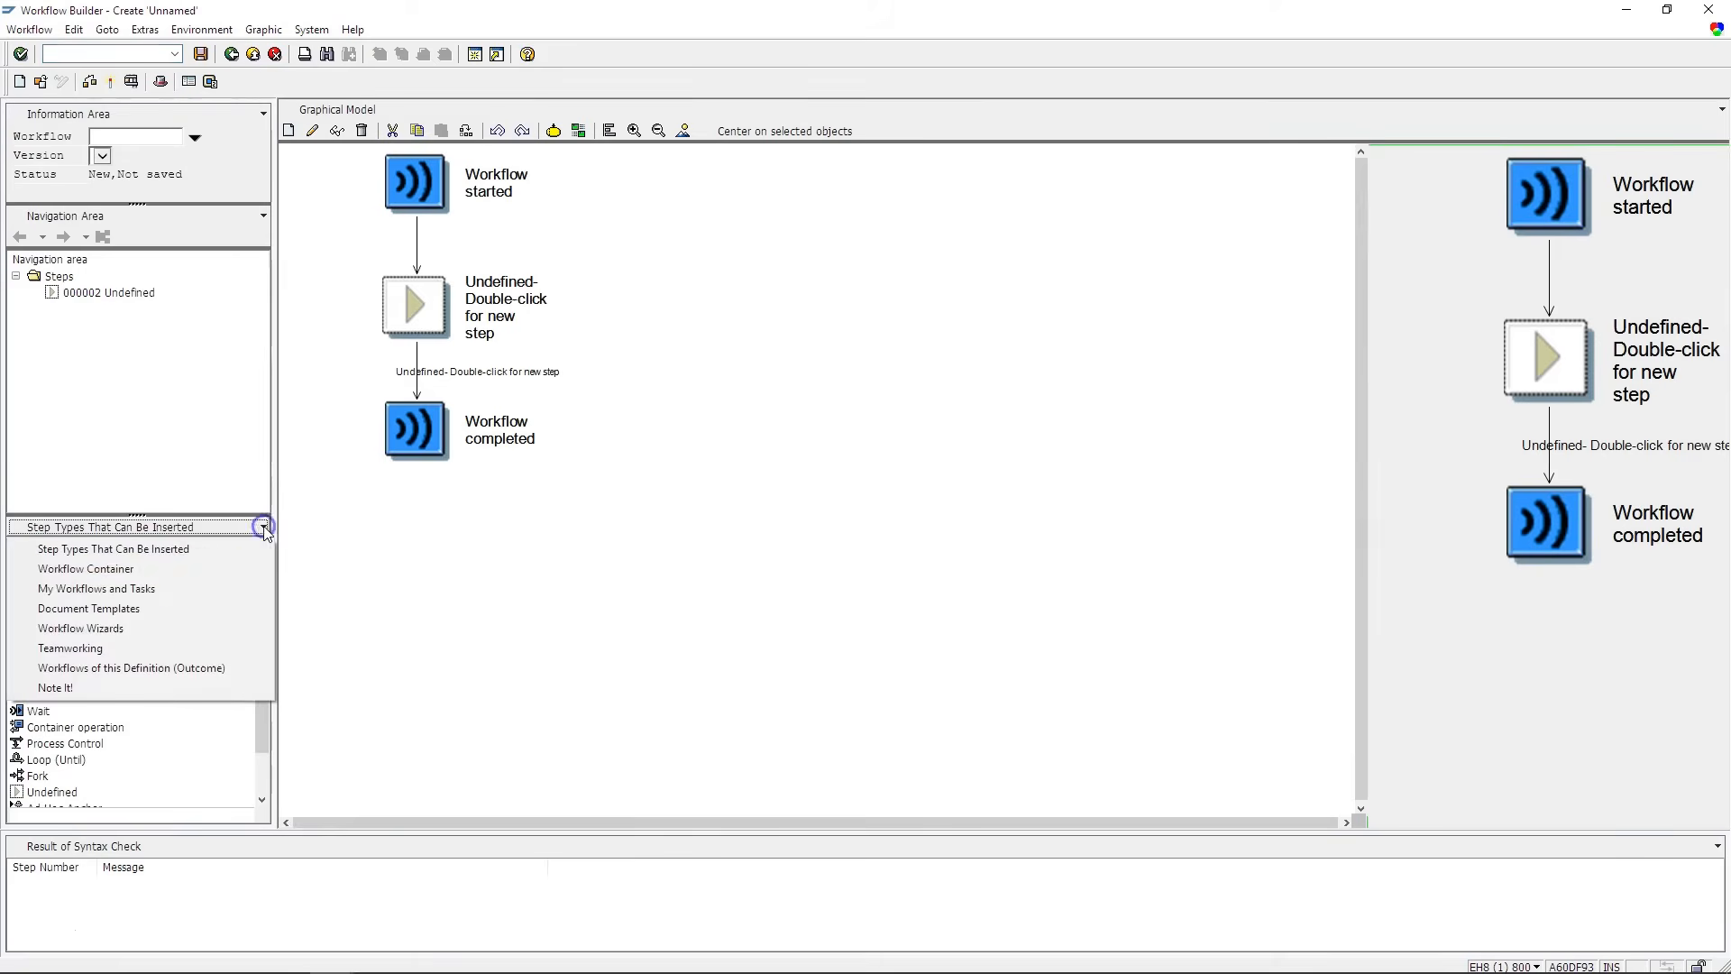
left_click(180, 592)
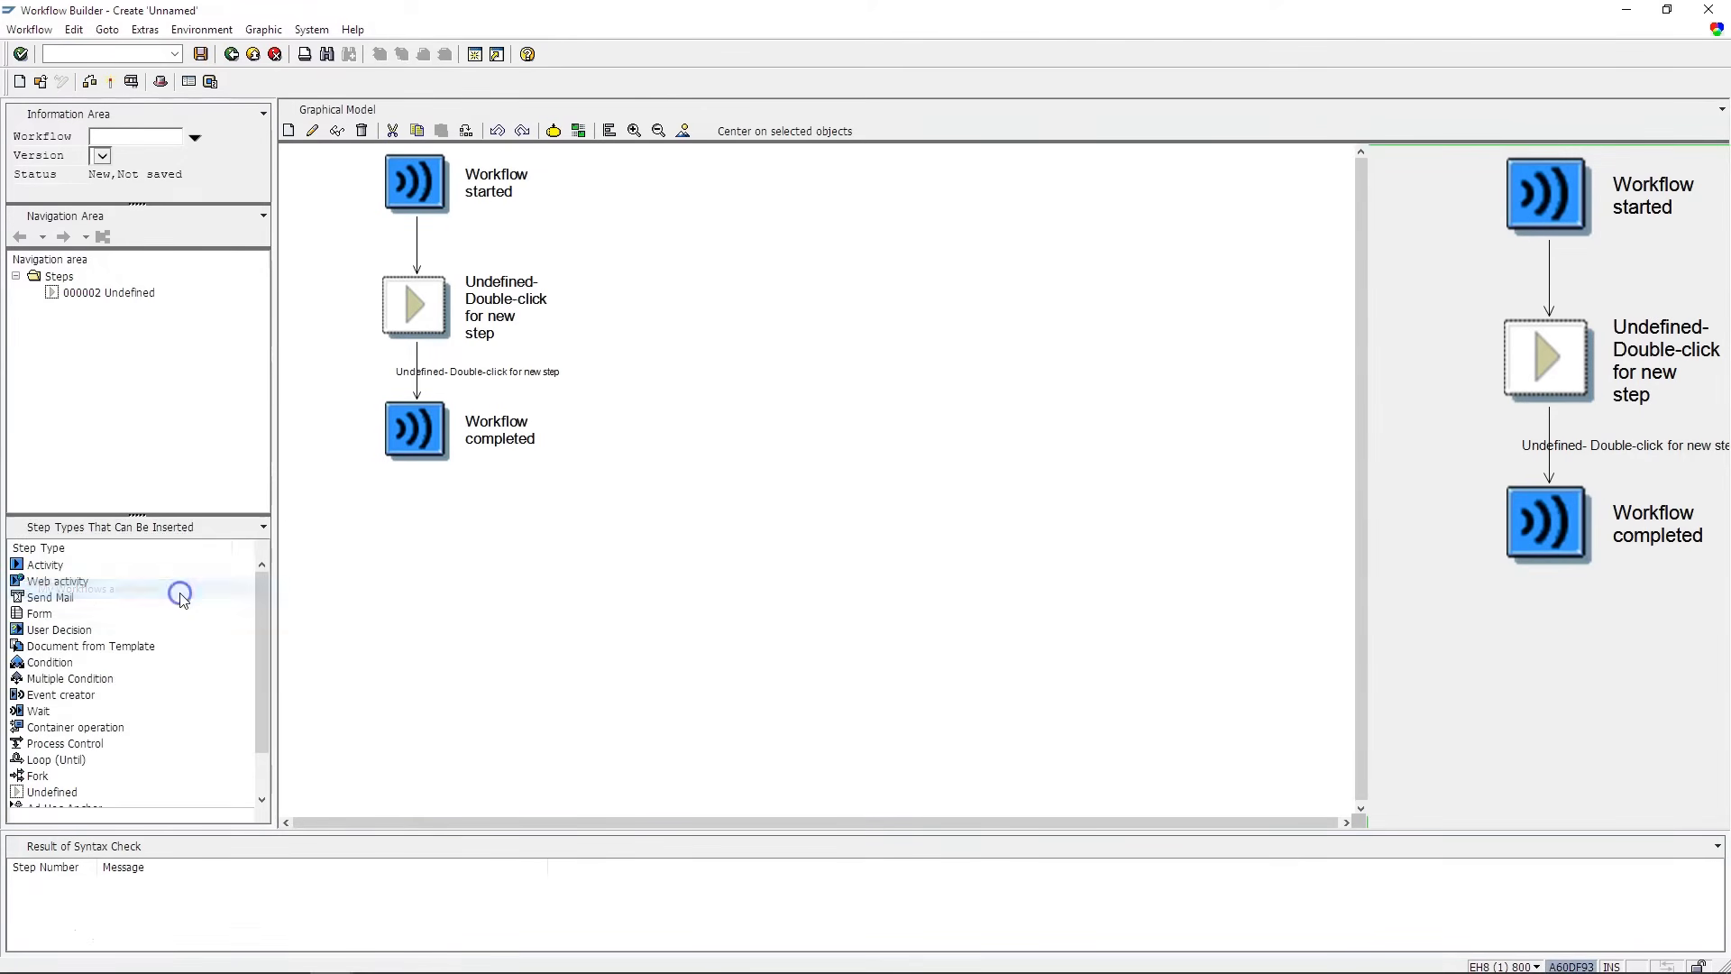
left_click(263, 528)
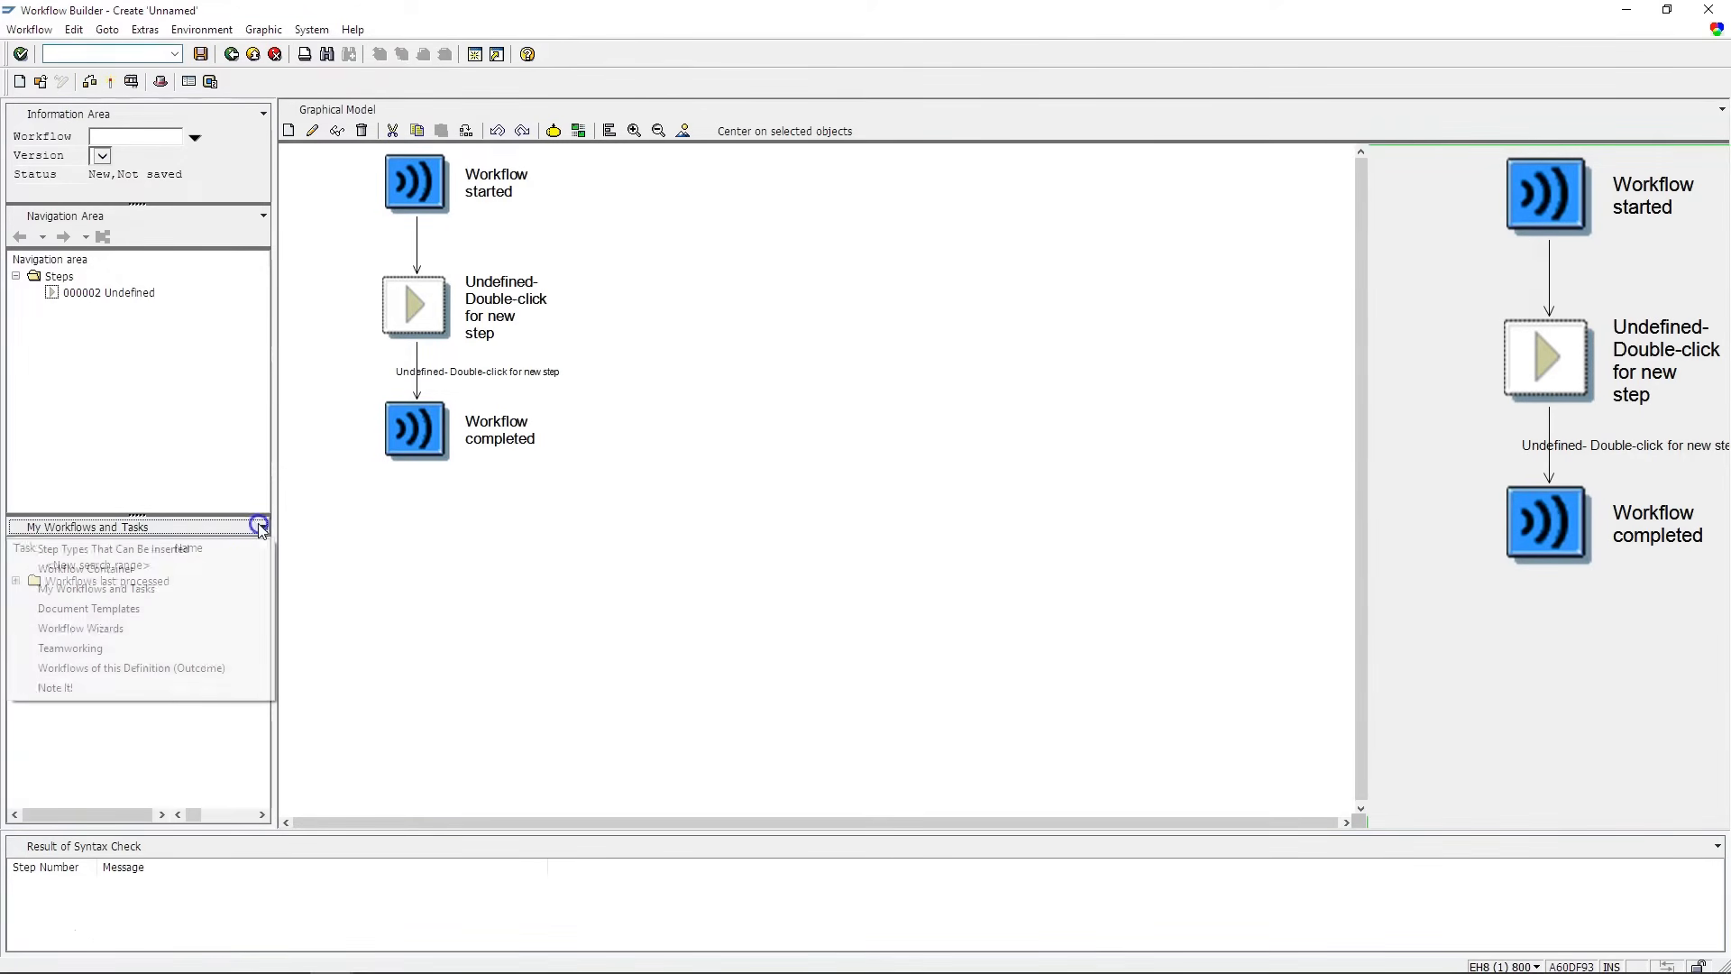
left_click(158, 628)
left_click(264, 527)
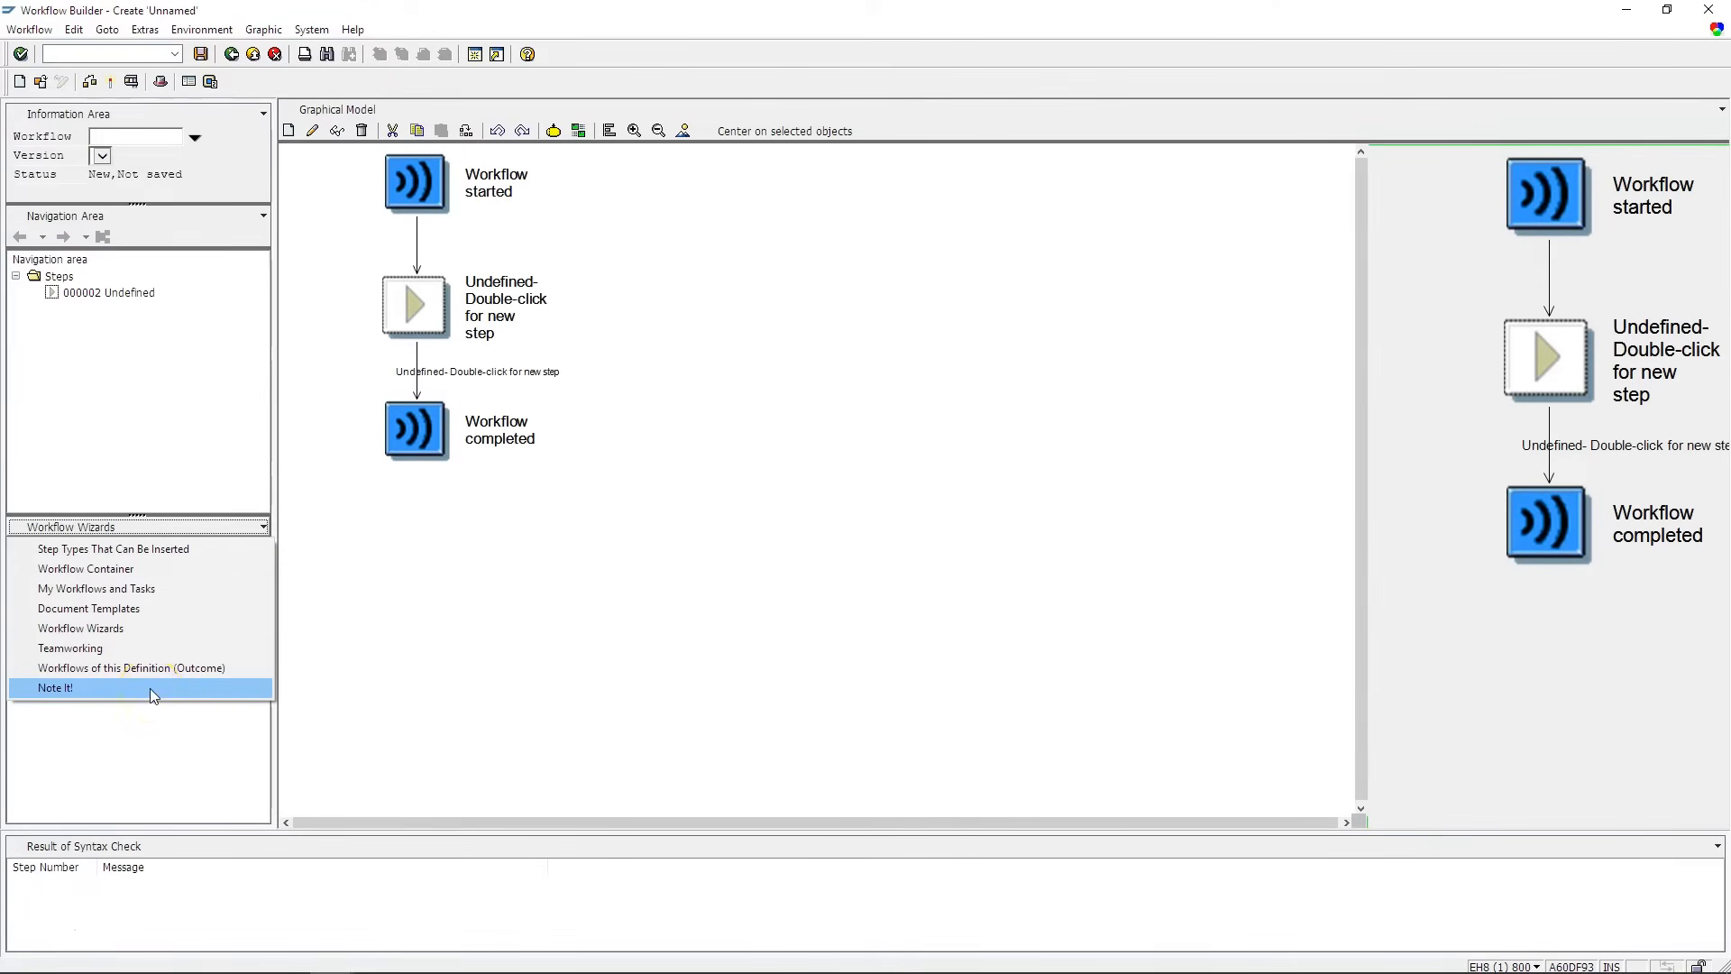
left_click(123, 568)
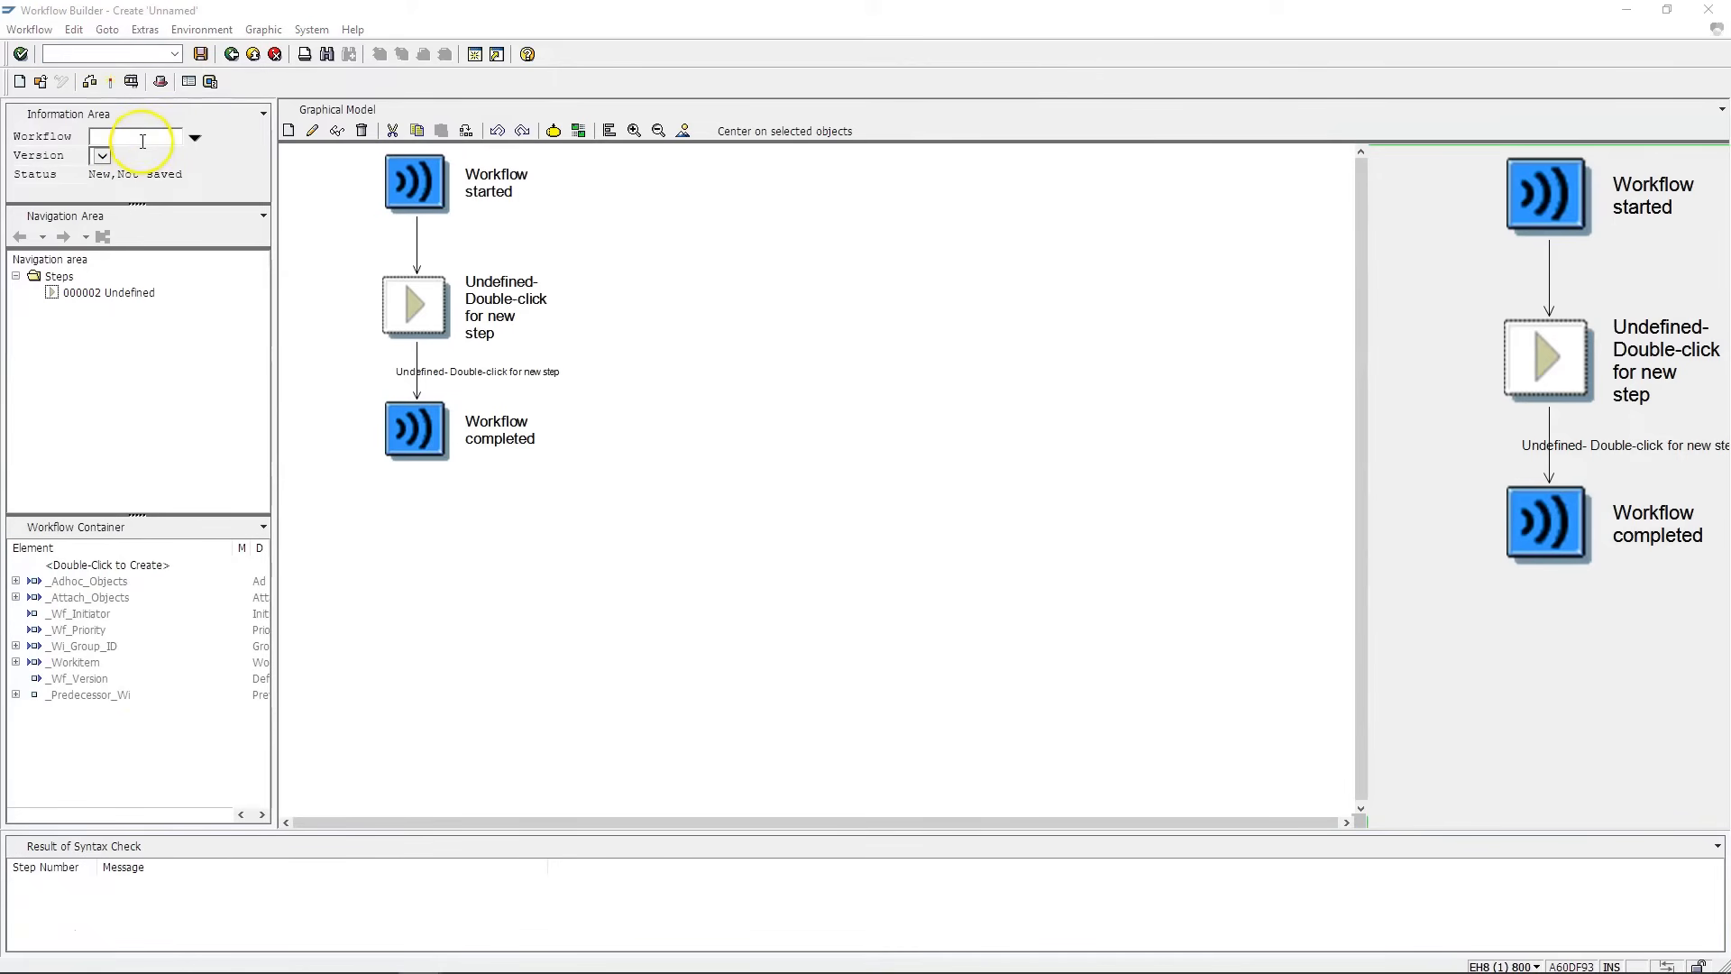
- Save the new workflow to bring up the template naming prompt
left_click(117, 137)
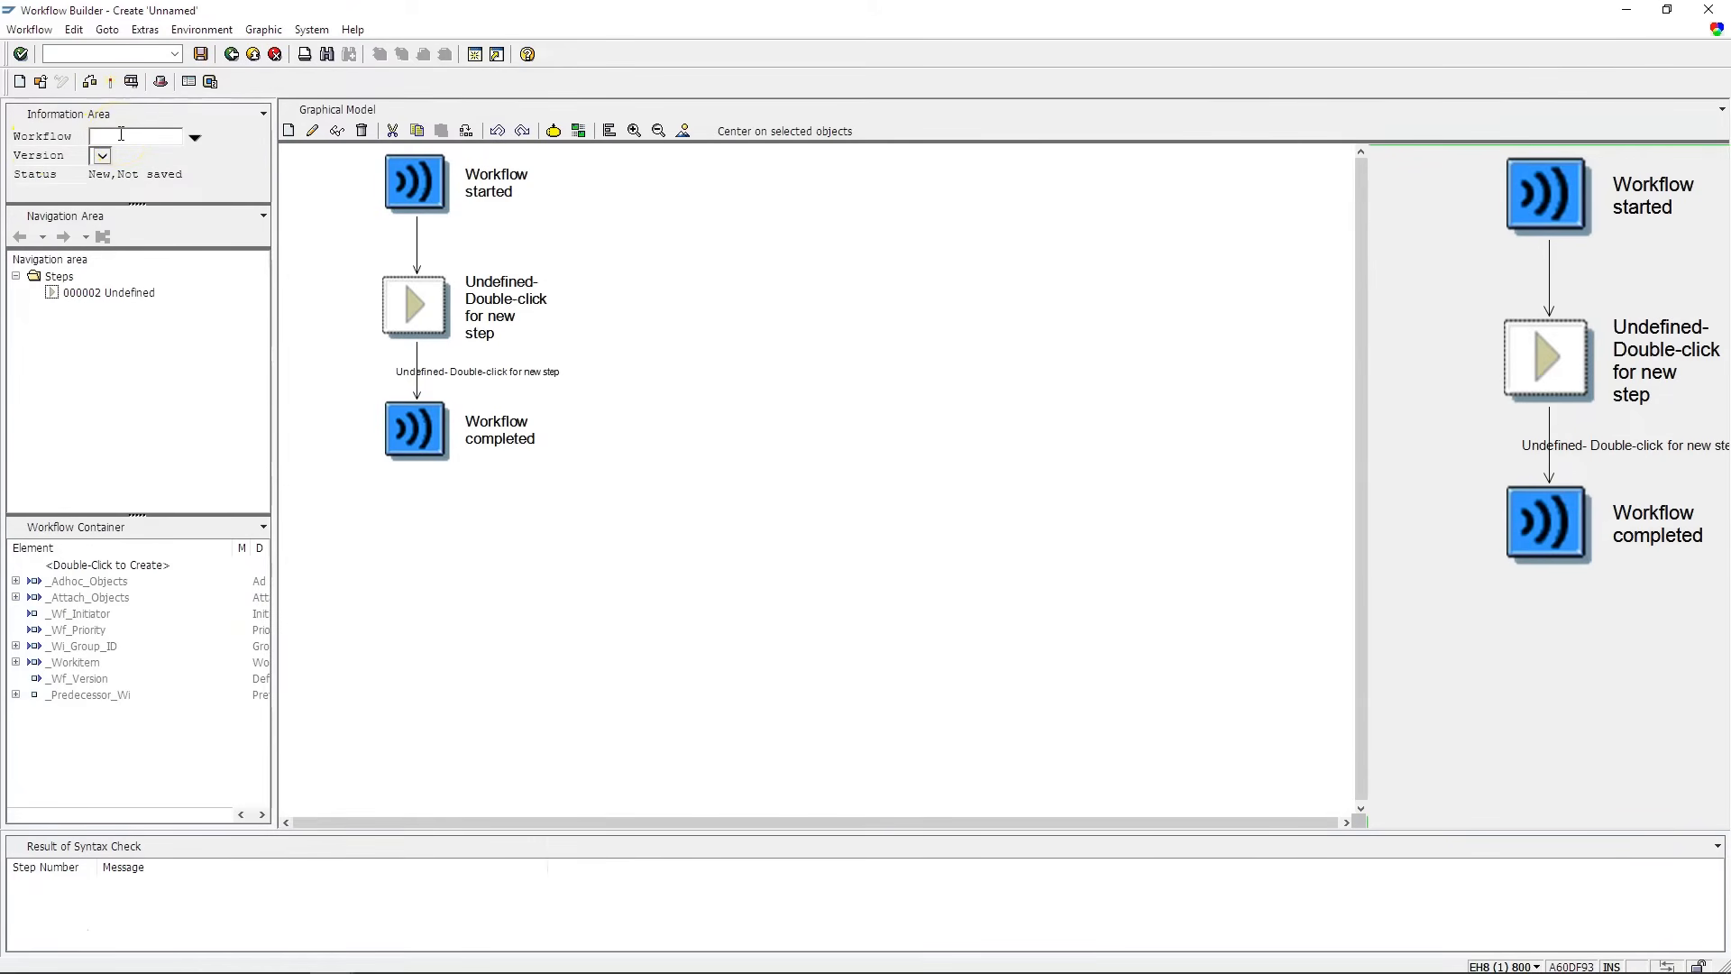
left_click(124, 138)
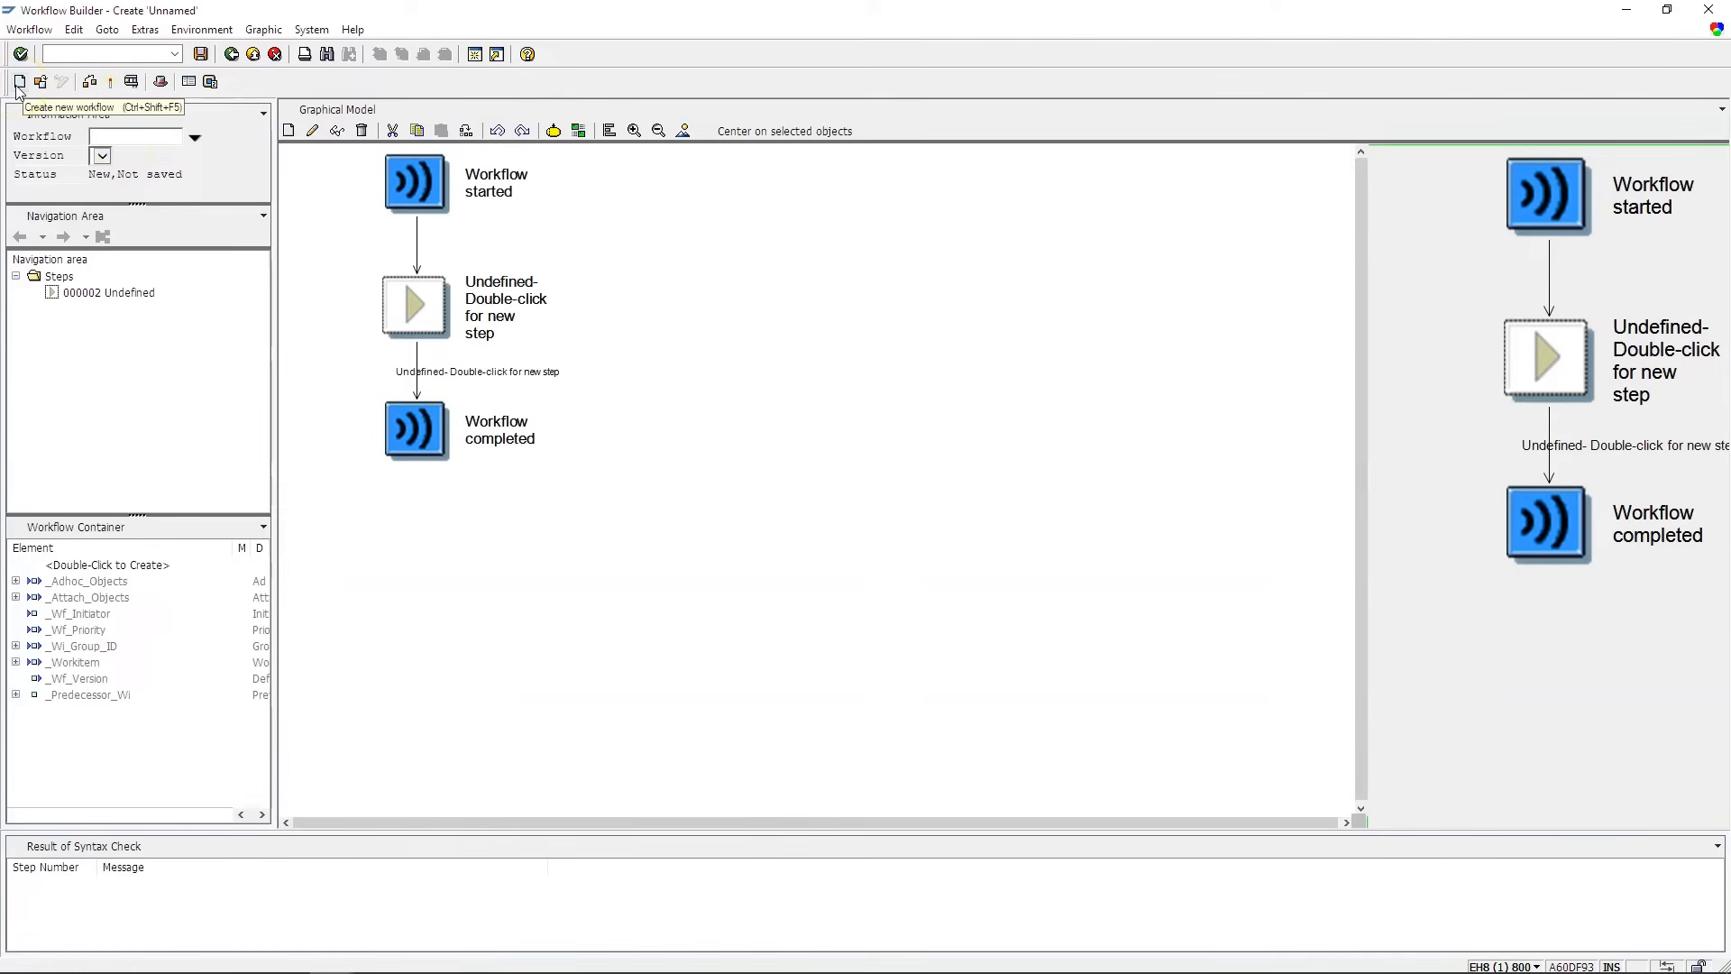
left_click(254, 88)
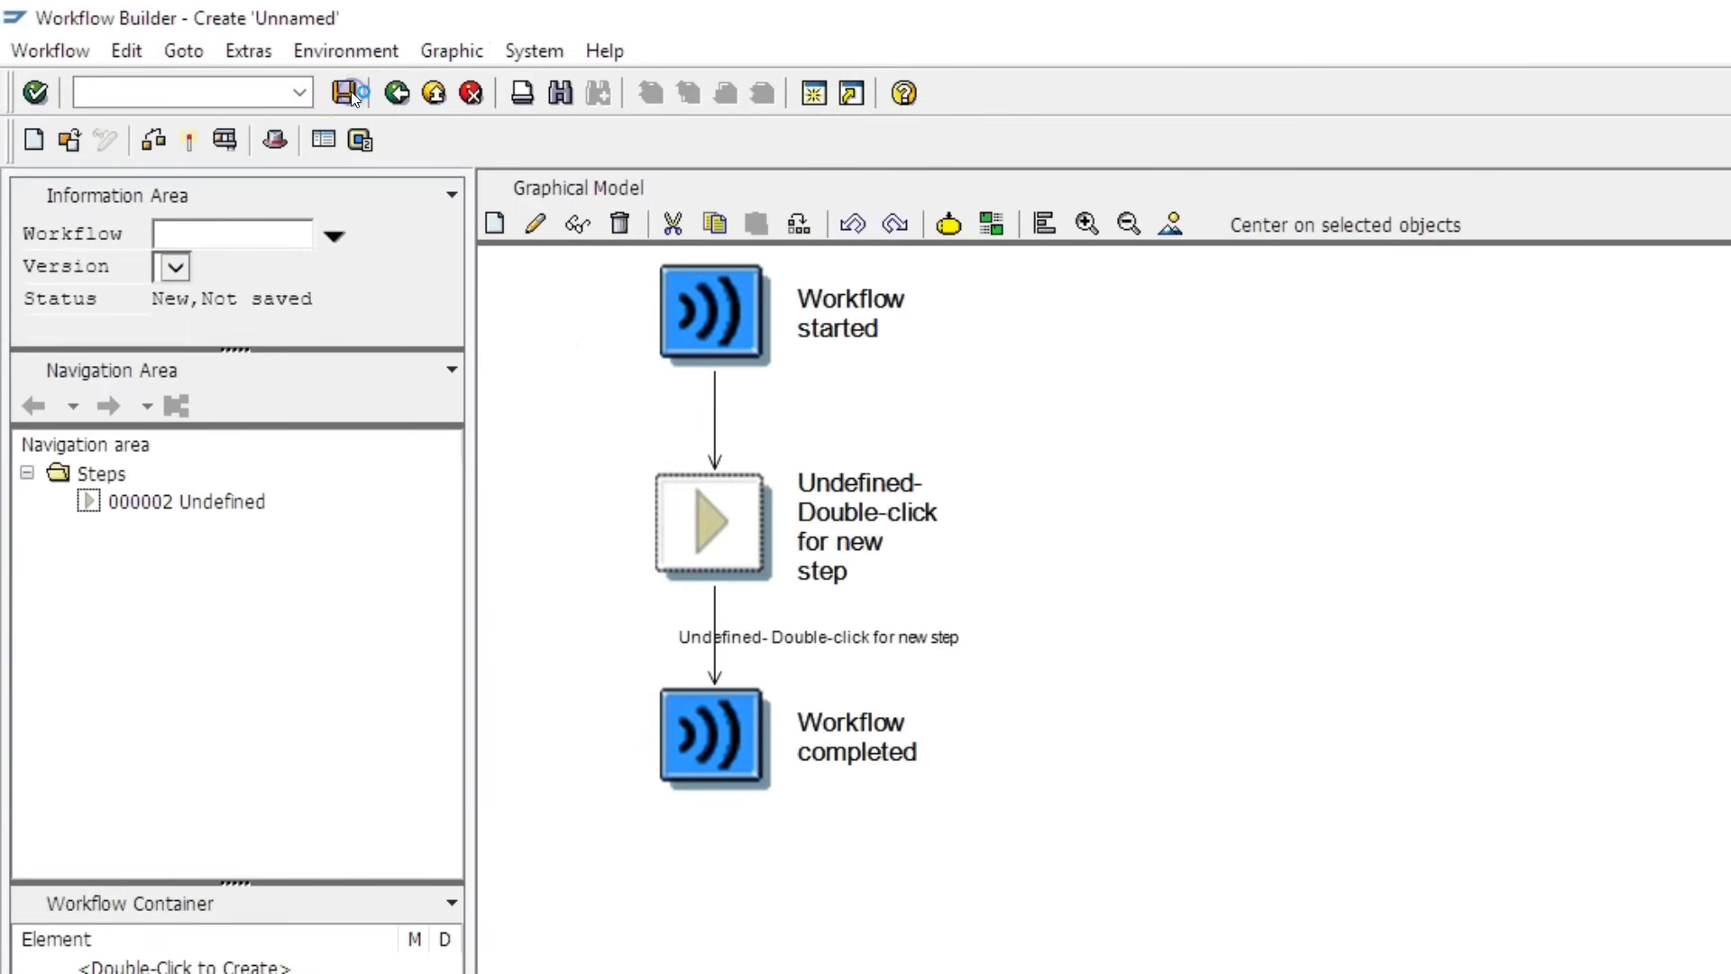
left_click(351, 93)
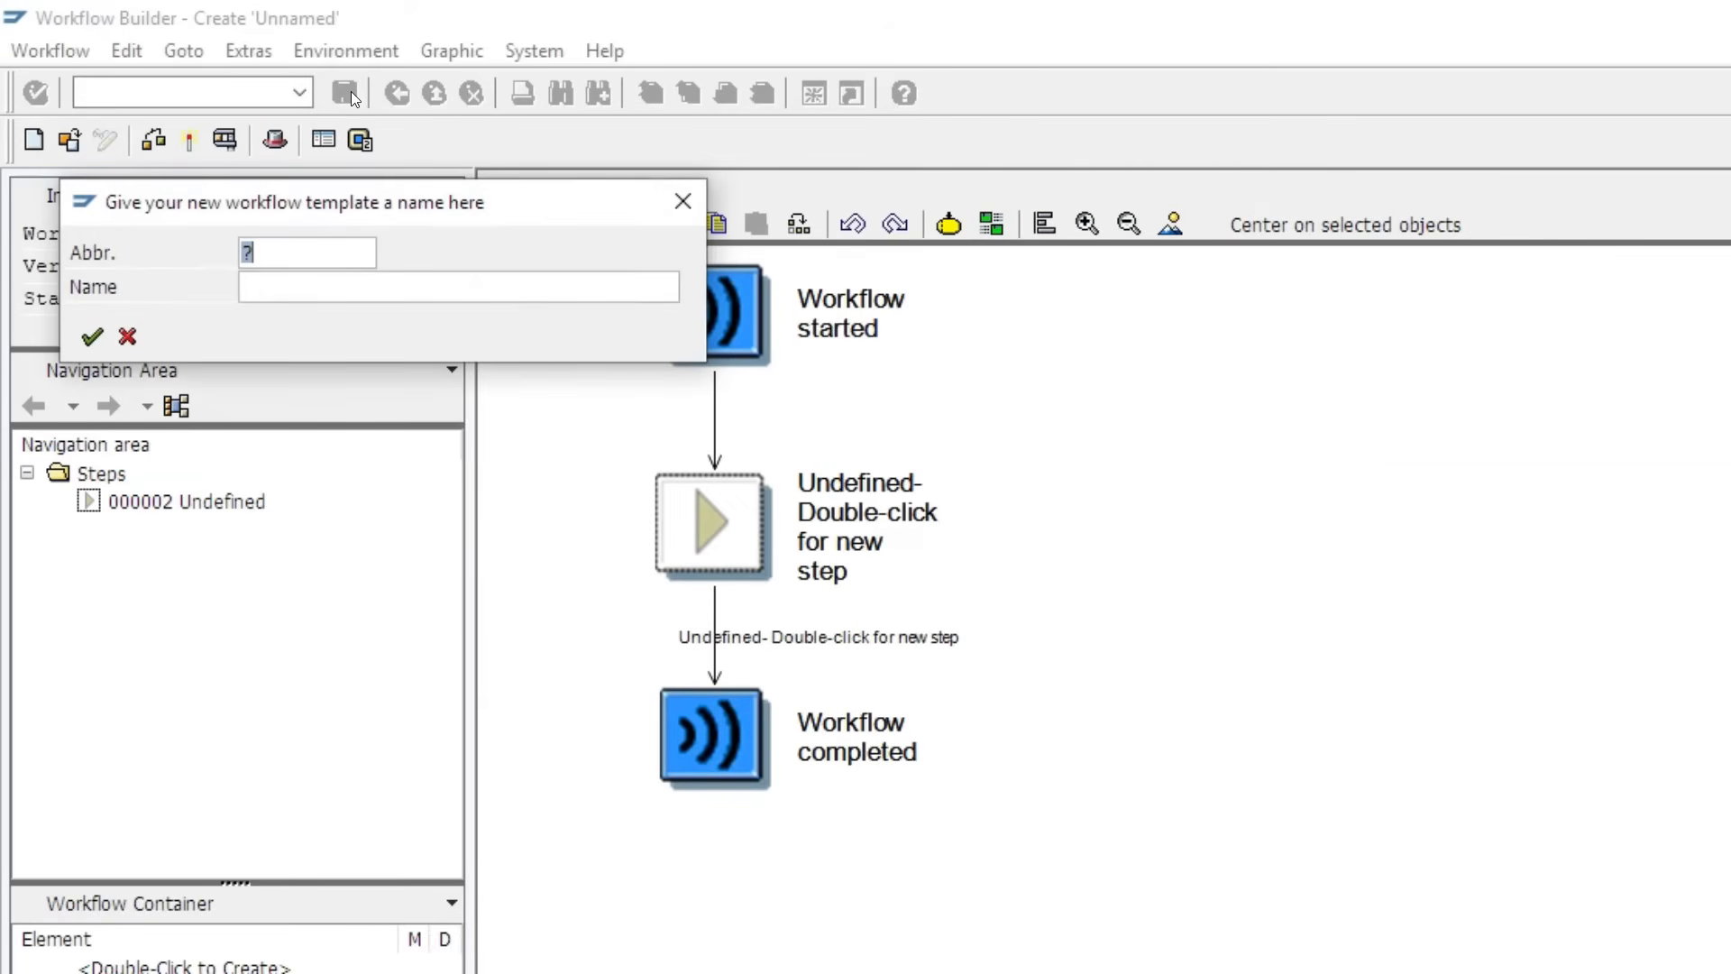
- Name the template Z_FIRST_WF_ with description 'Basic Workflow process' and confirm
type("Z_FIRST_WF_")
key("Tab")
type("Bas")
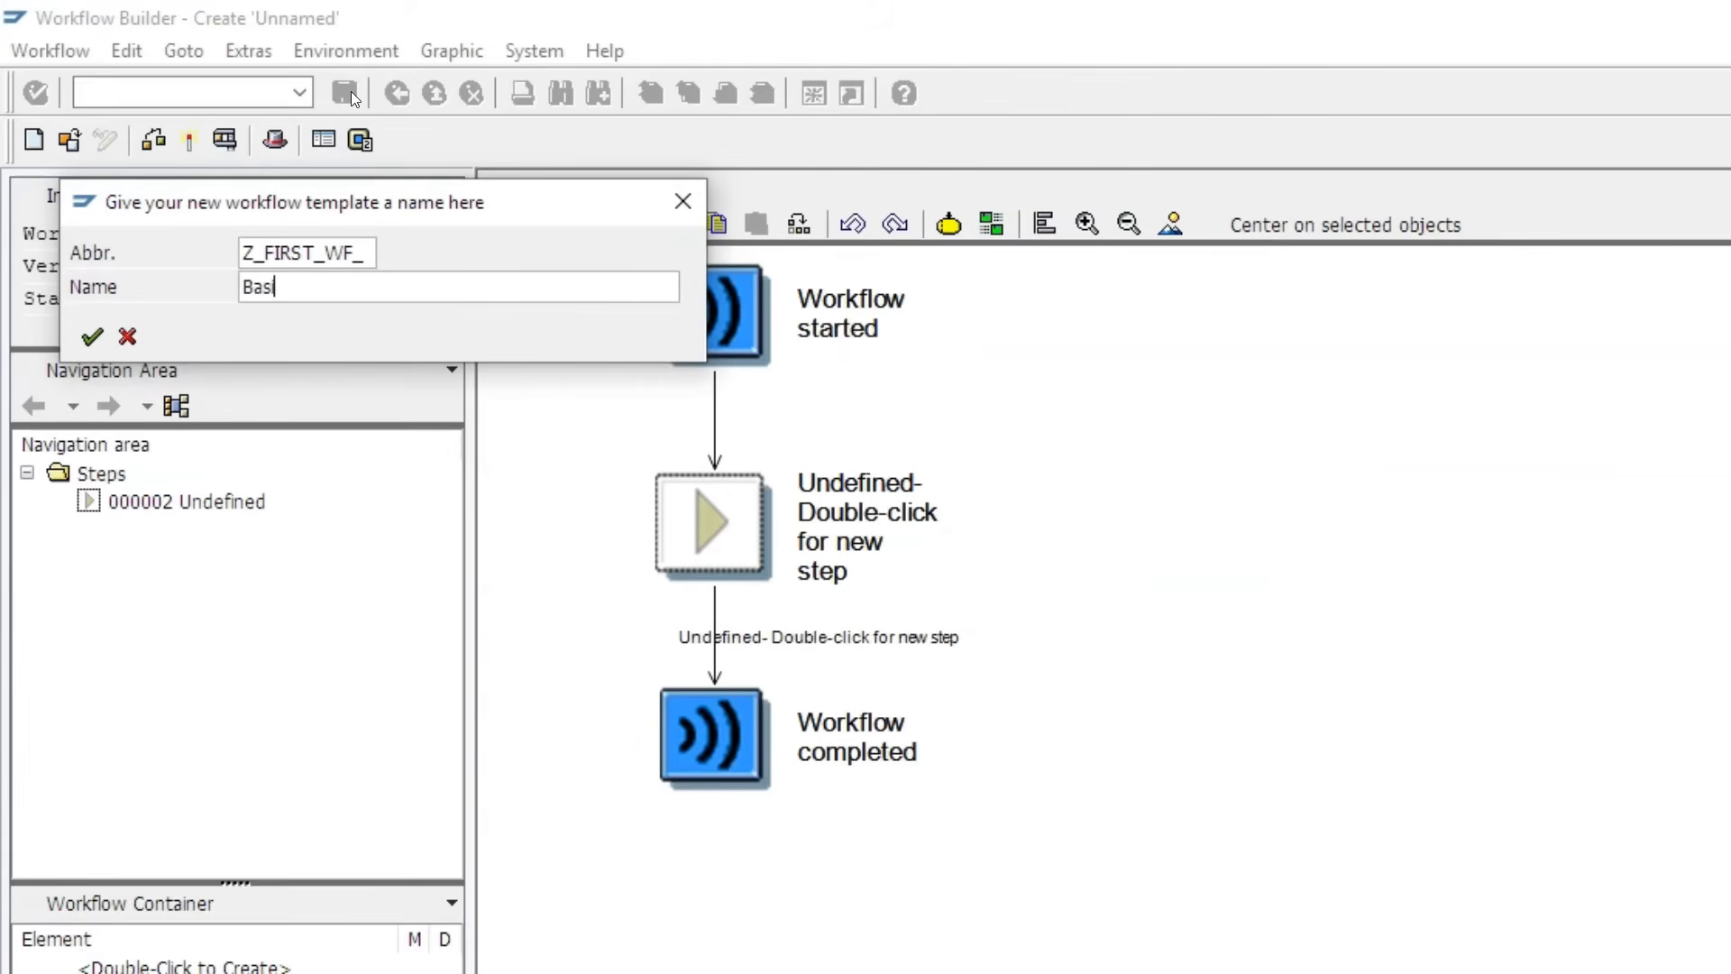
type("ic Workflow process")
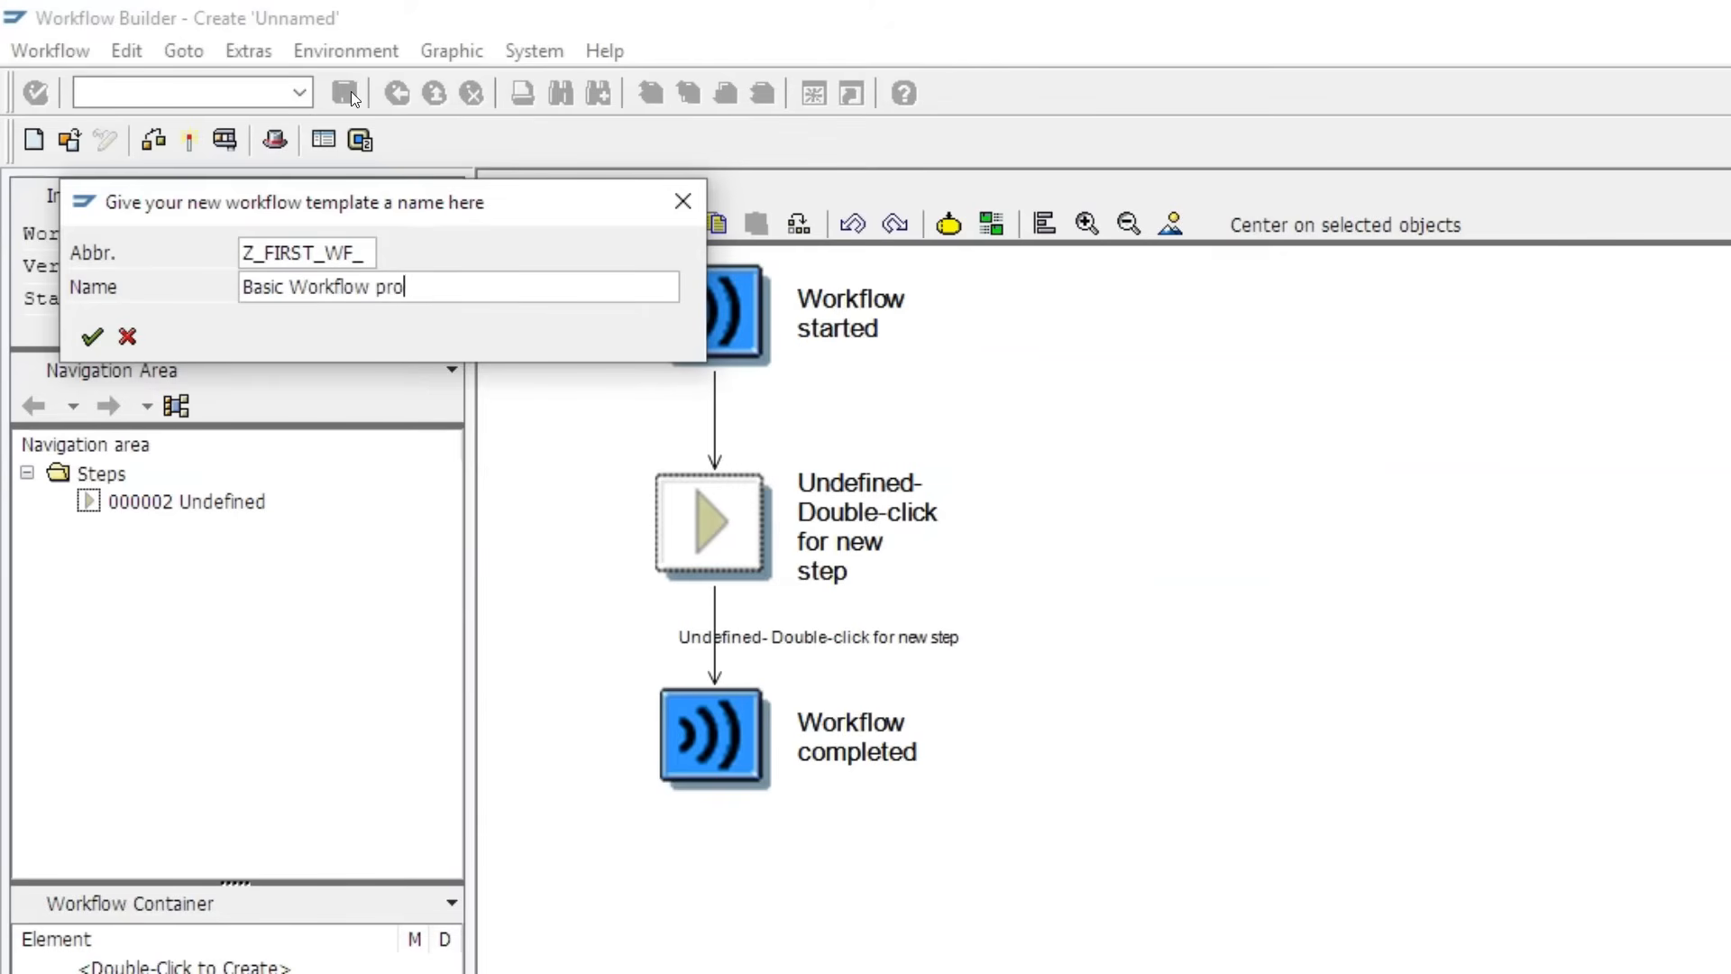
left_click(93, 337)
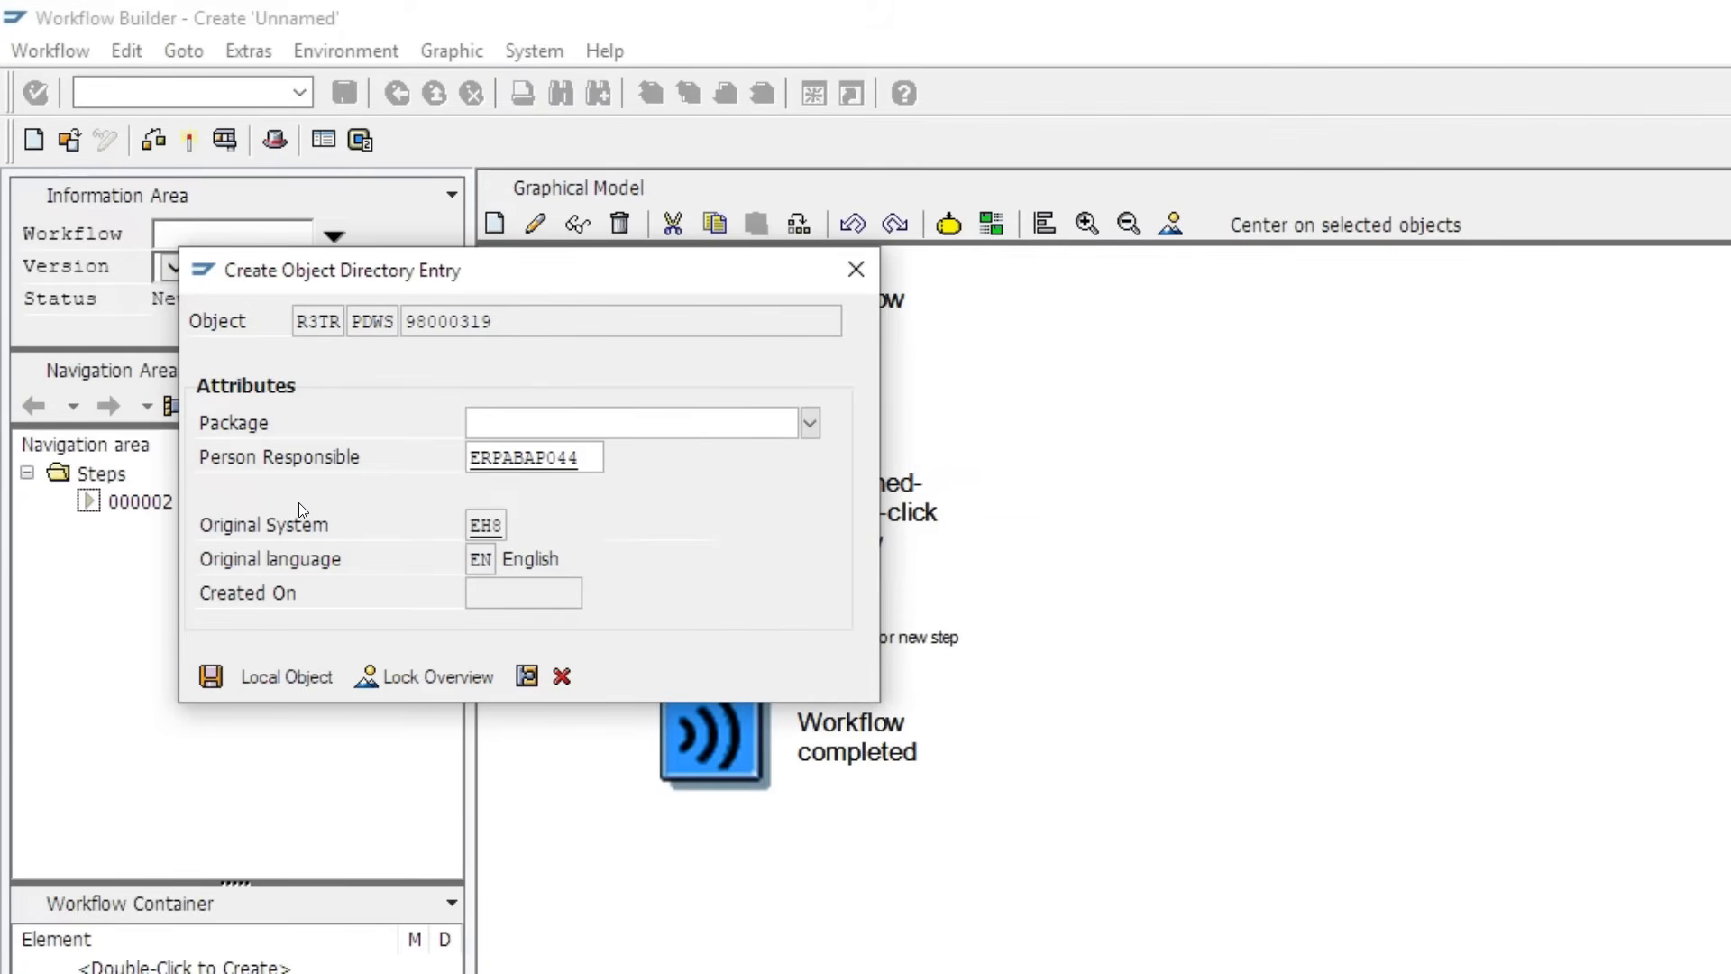
- Assign package ZTR_WORKFLOW_COURSE and save Z_FIRST_WF_ under the Workflow course transport request
type("Z")
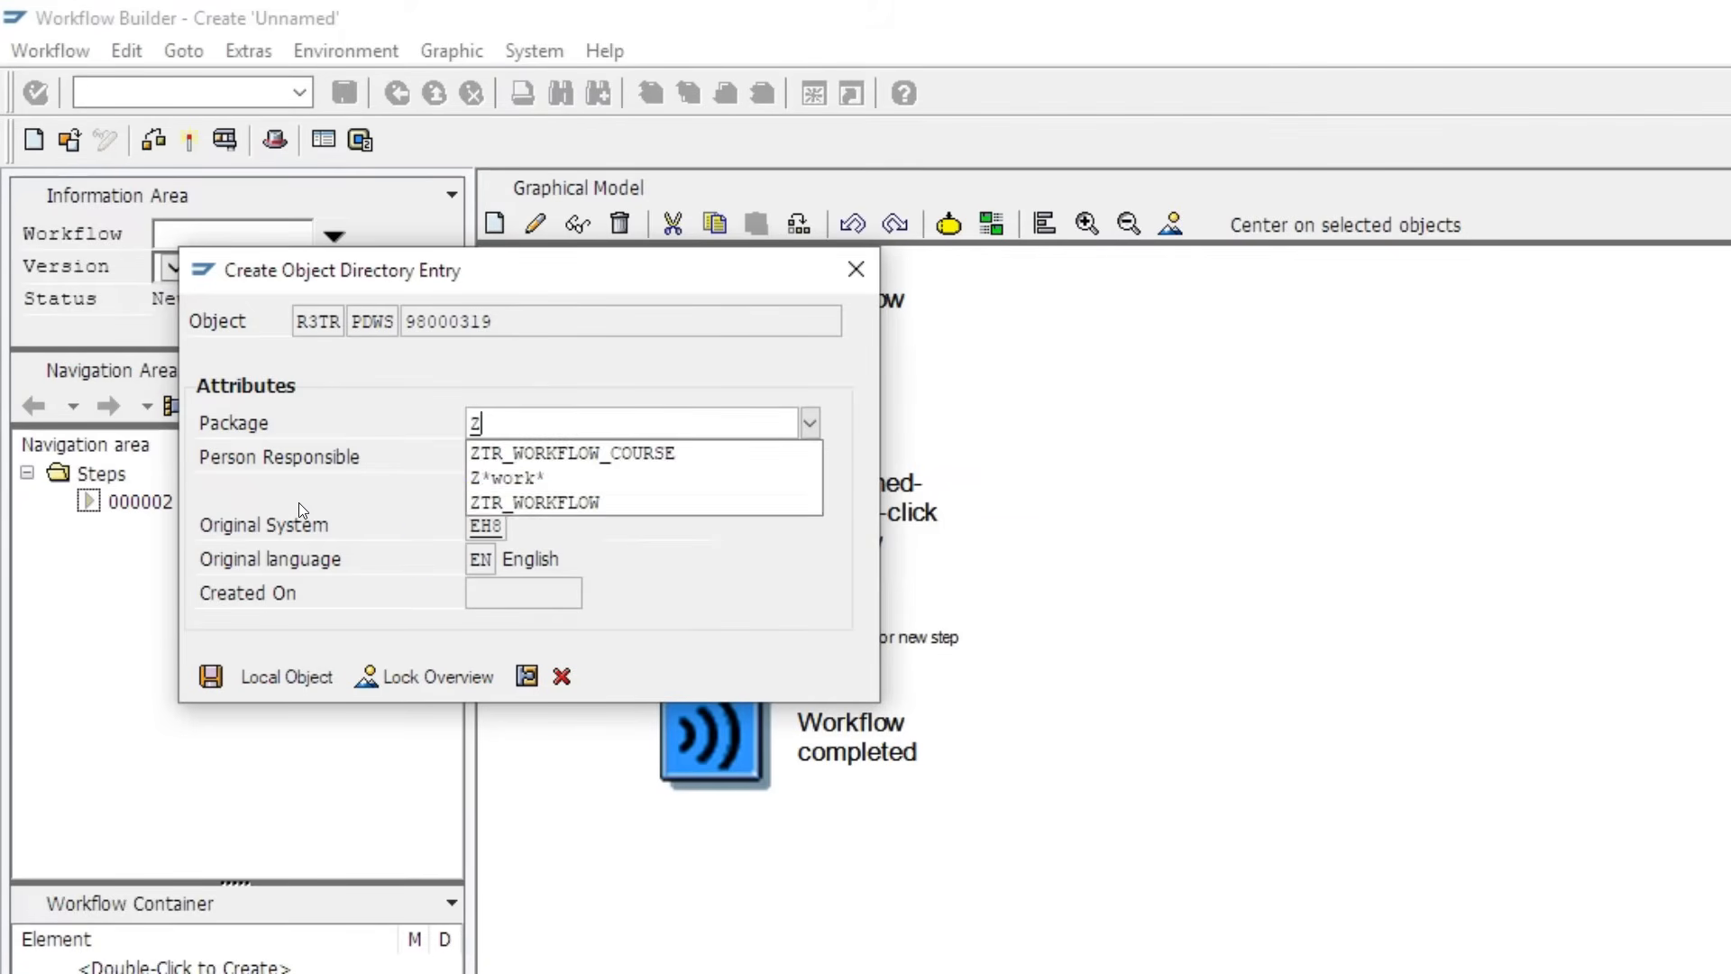
left_click(542, 452)
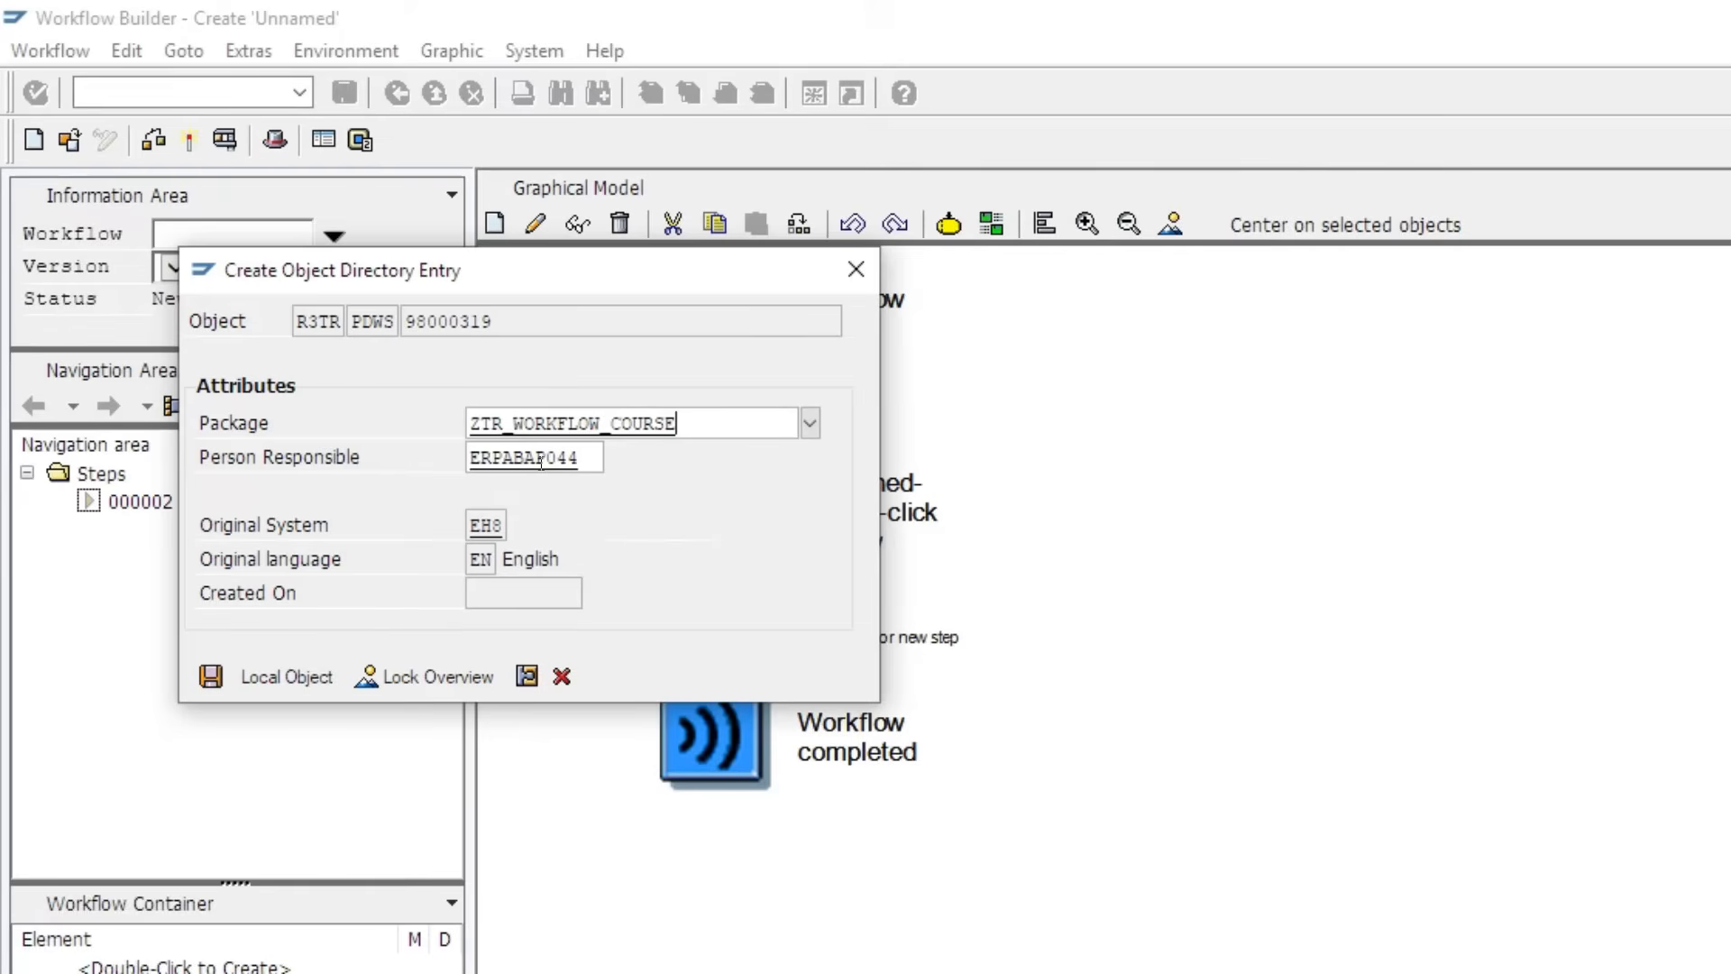
left_click(213, 676)
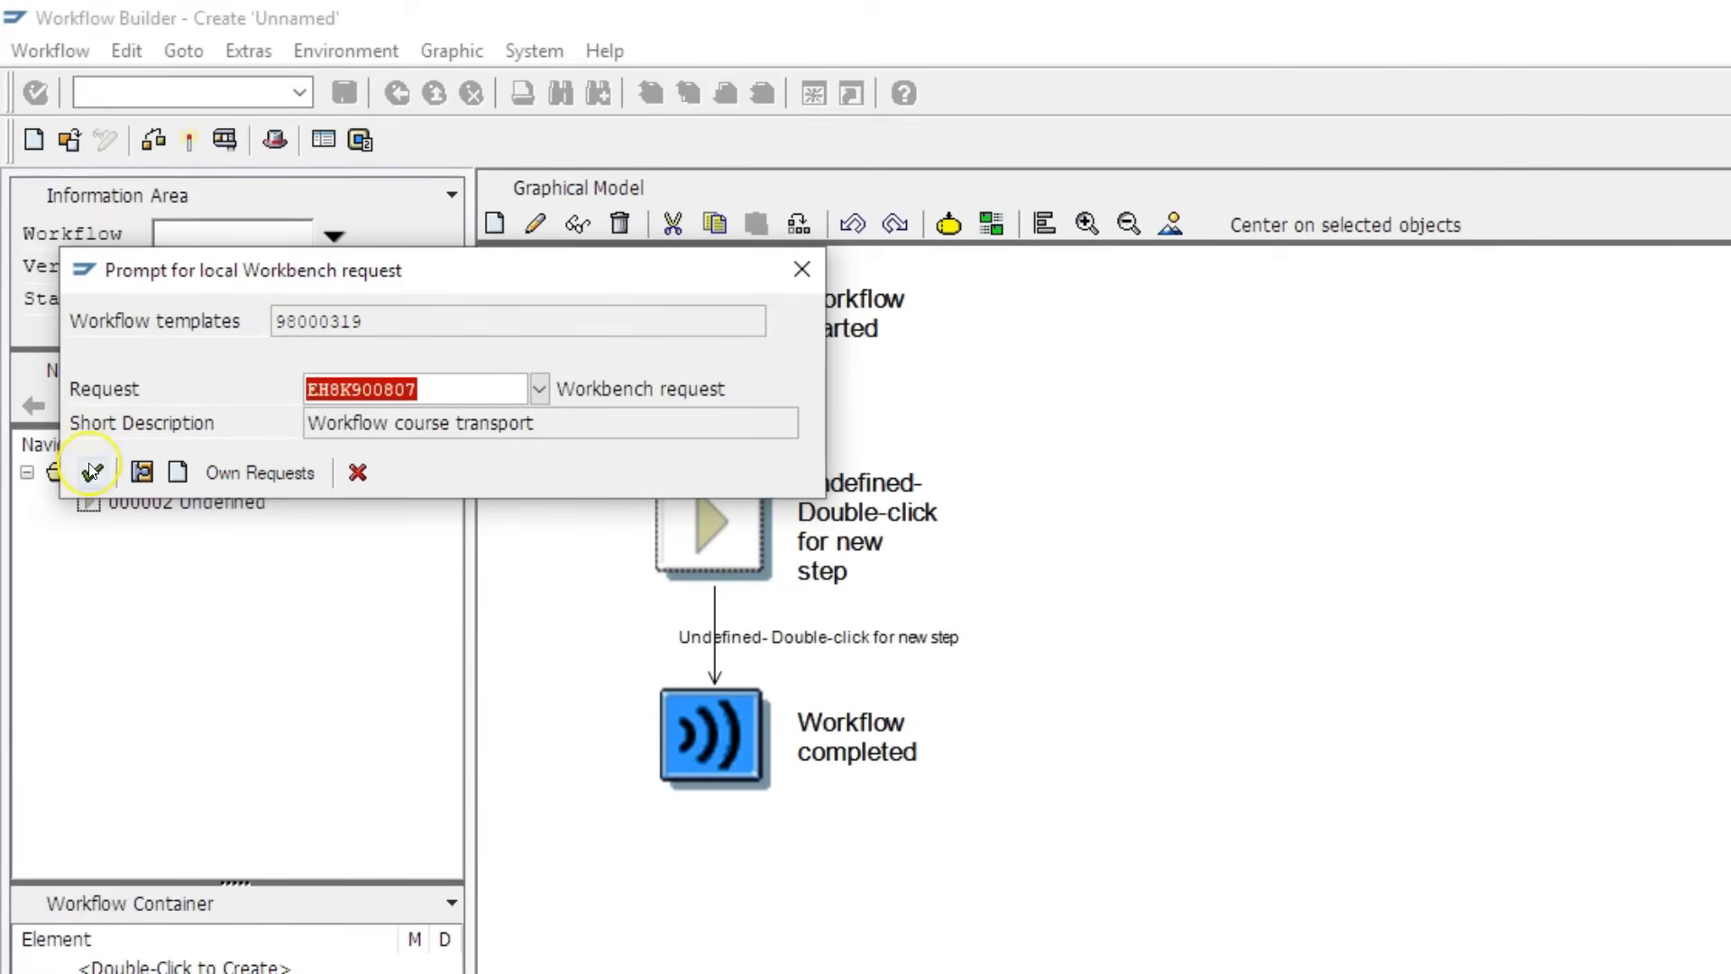
left_click(91, 469)
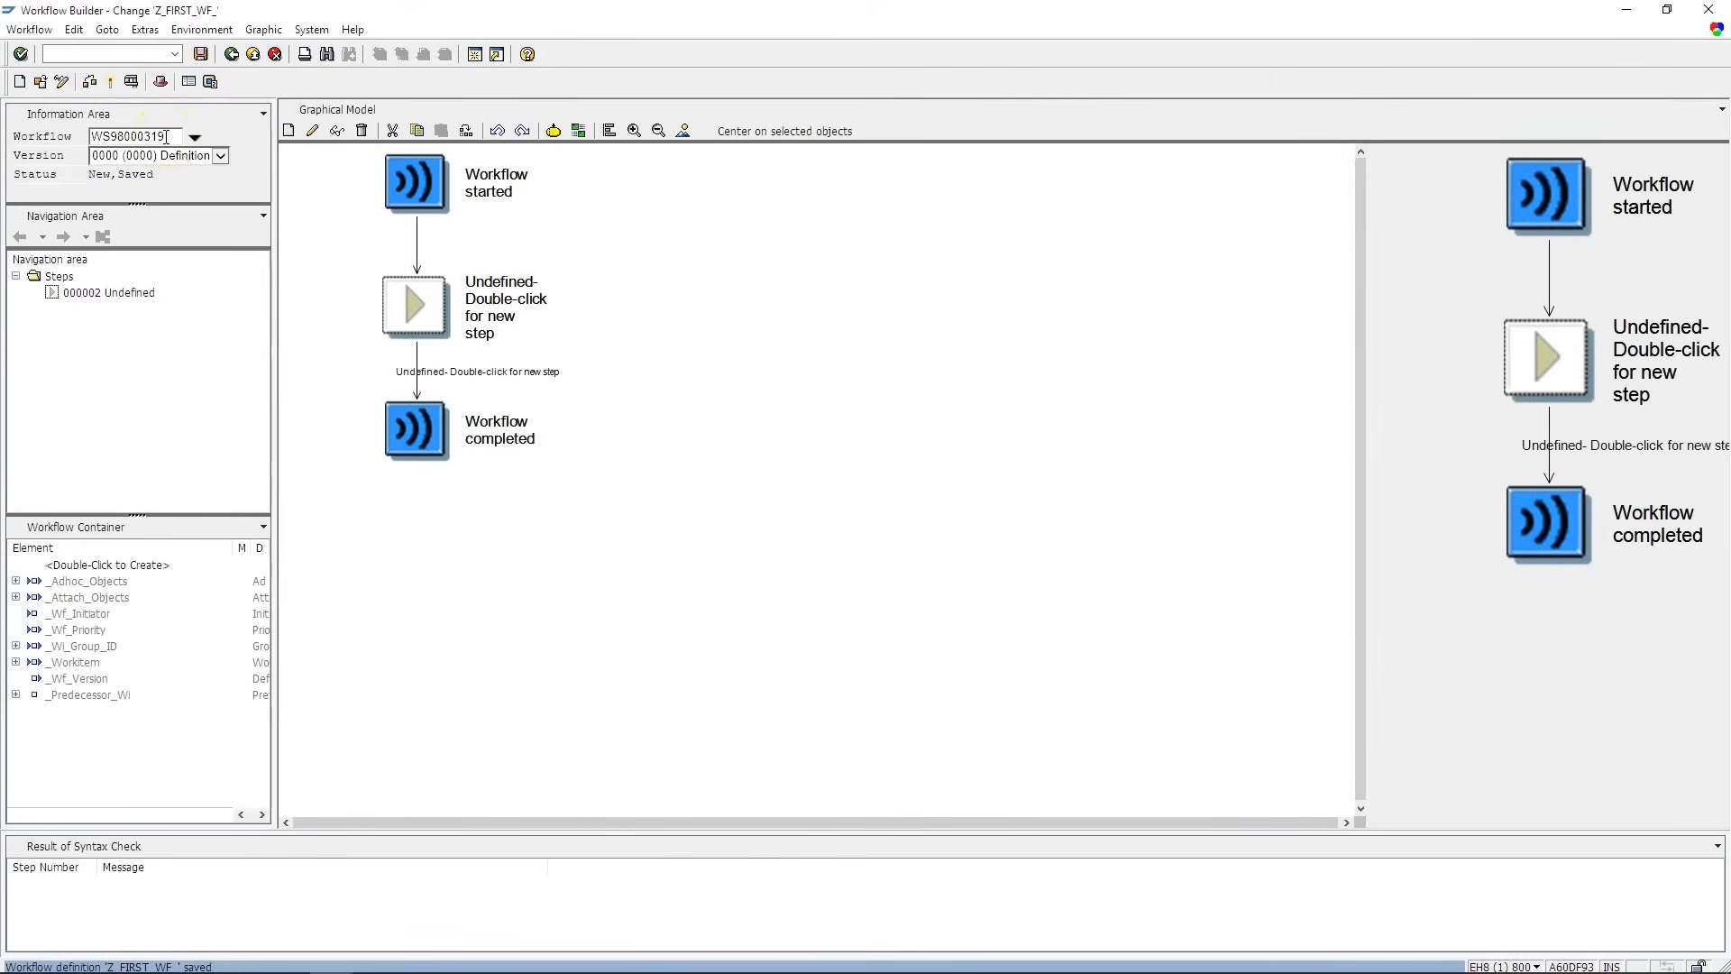
left_click_drag(167, 136, 90, 136)
left_click(140, 335)
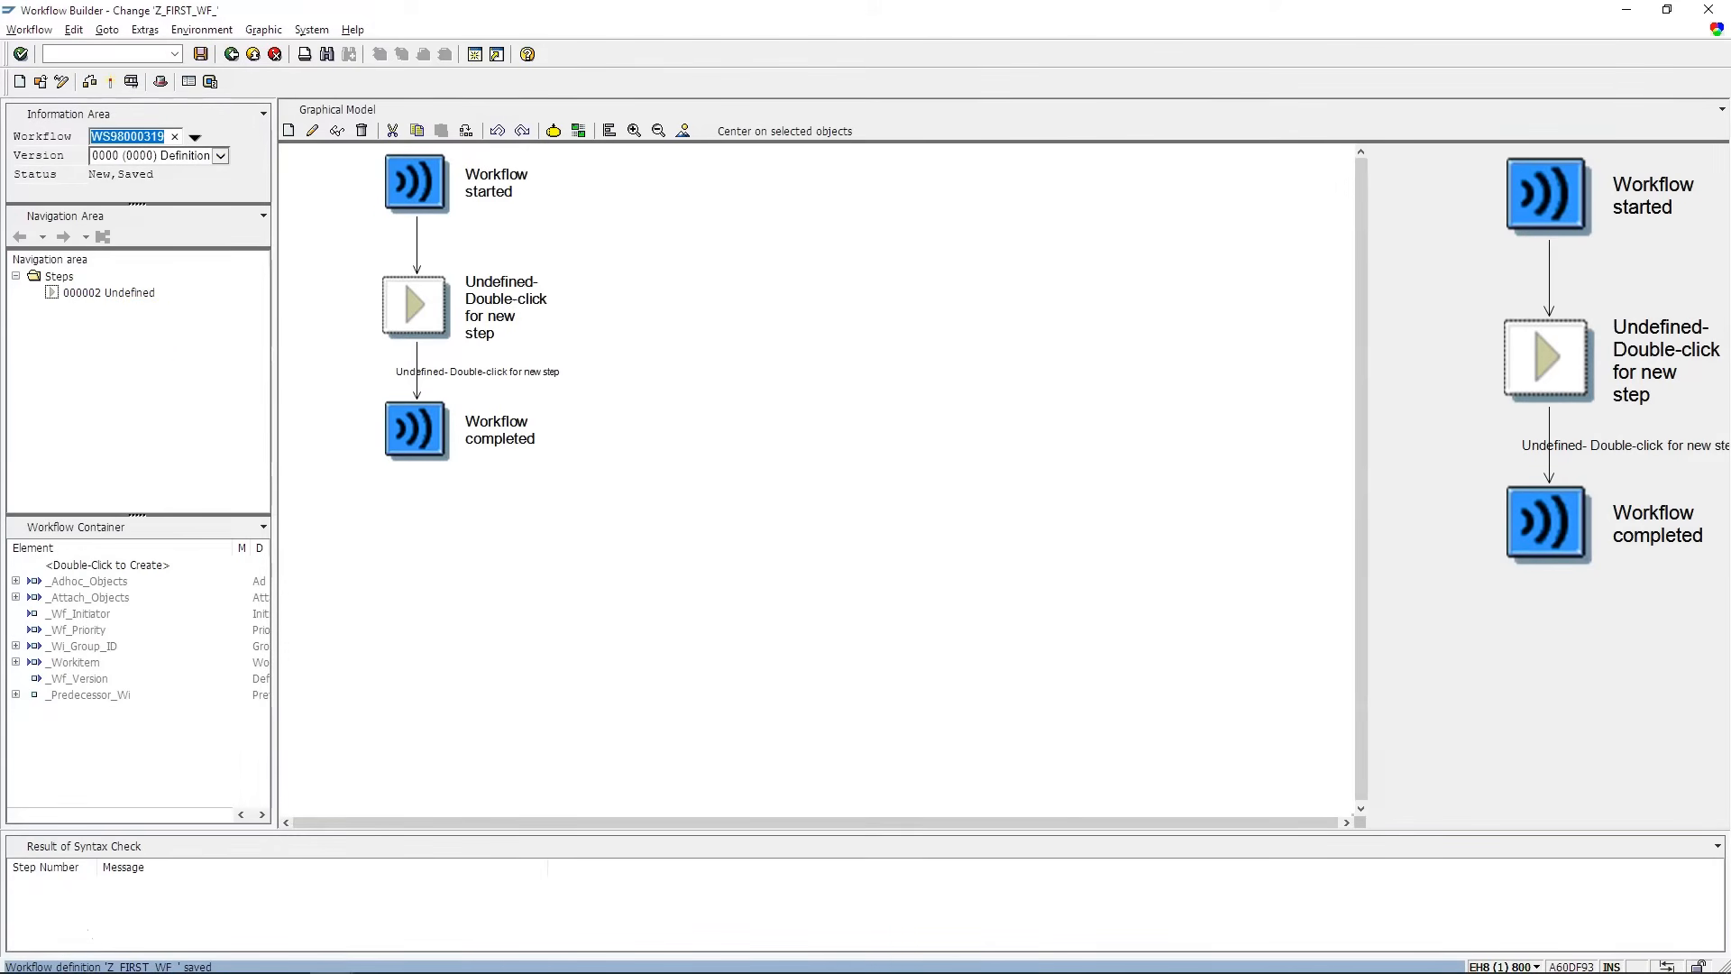
left_click(140, 335)
left_click(179, 418)
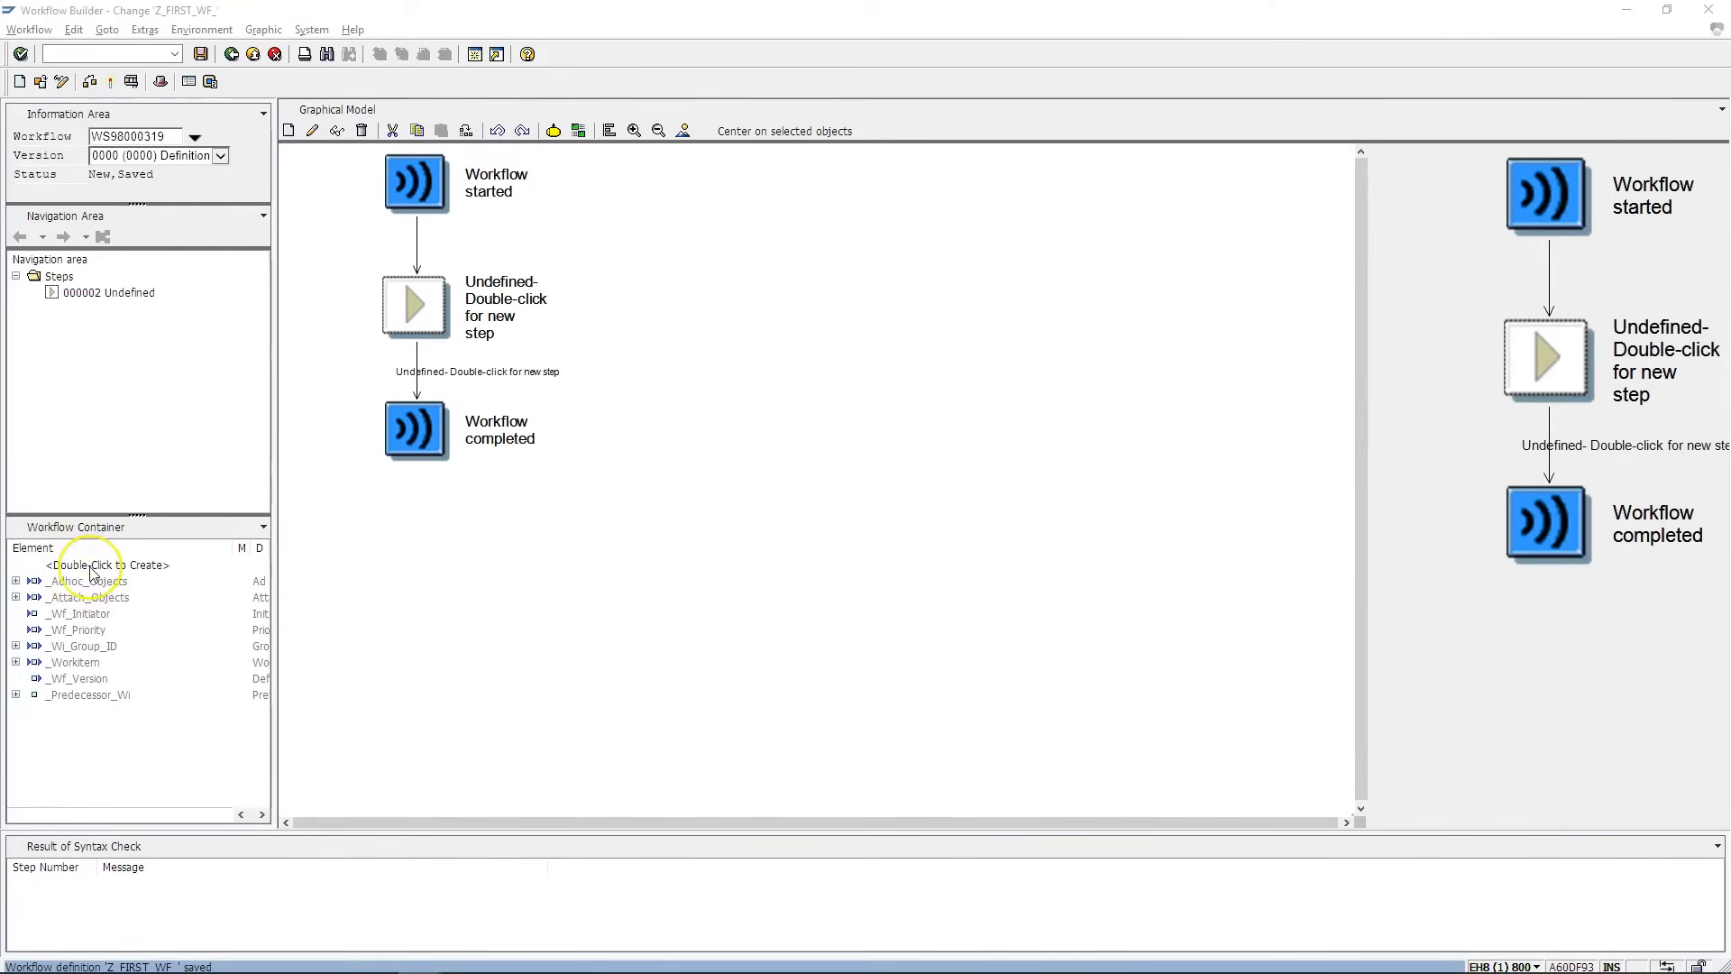
- Start a container element G_EMPLOYEE named Best_employee, described 'Best employee of the week'
double_click(93, 571)
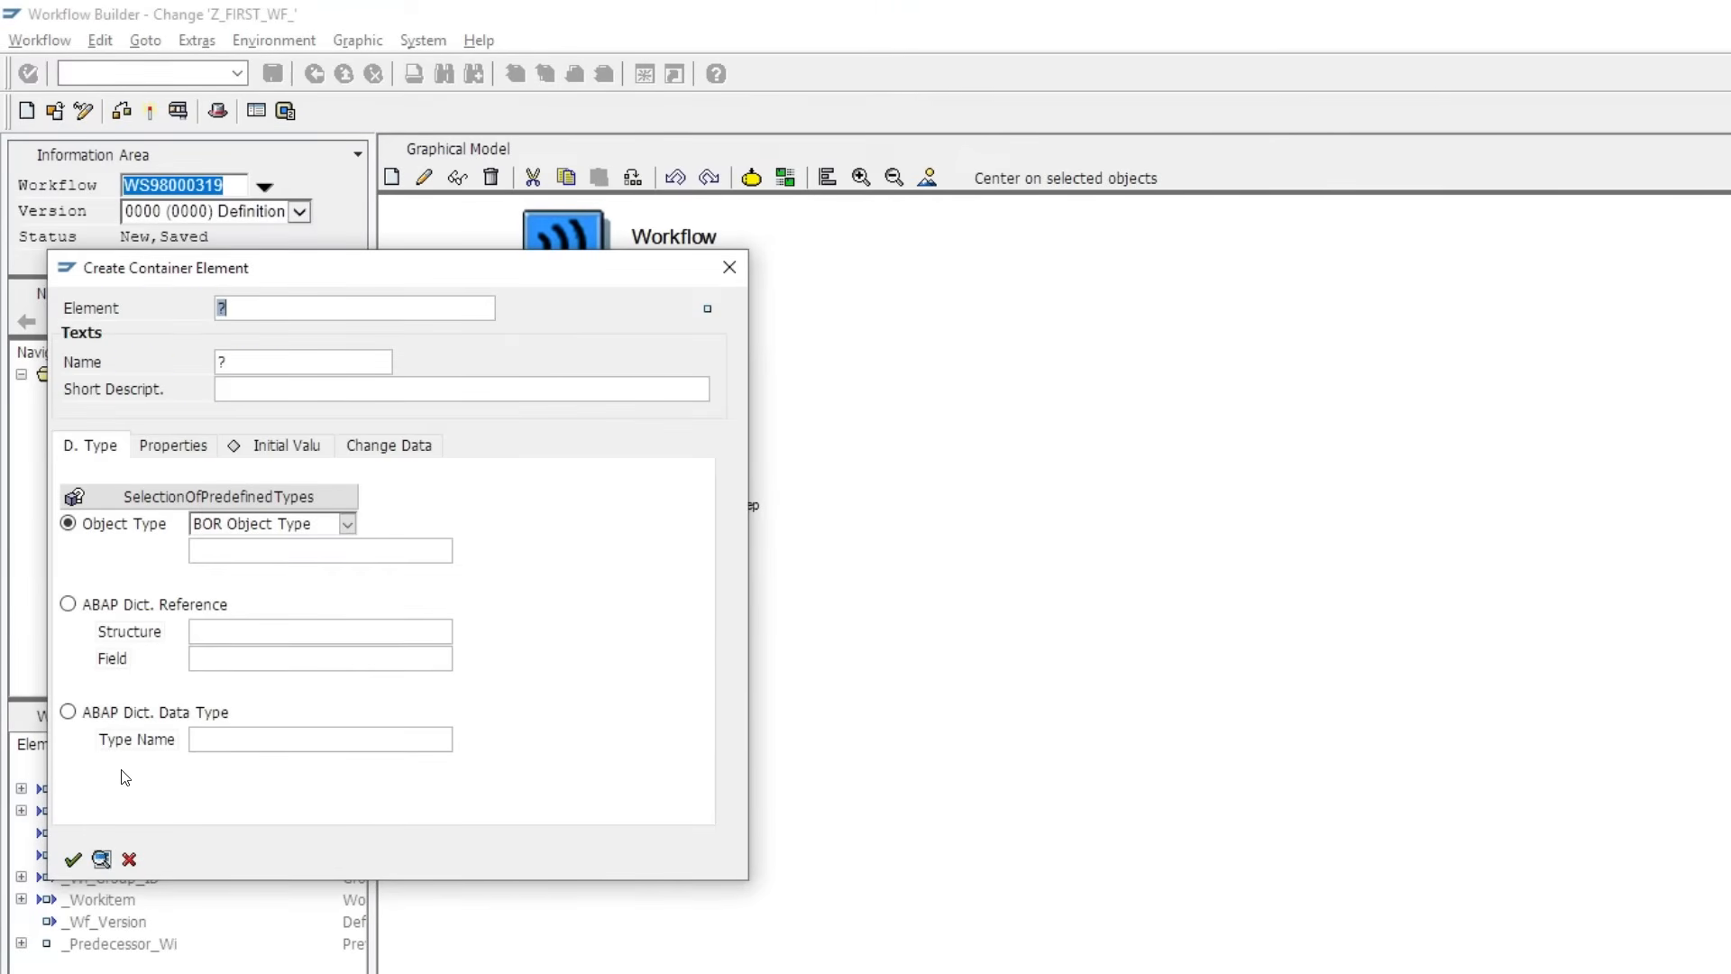
type("G_EMPLOYEE")
left_click(166, 389)
left_click(239, 359)
key("BackSpace")
type("Best_employee")
key("Tab")
type("Bet")
type("t ")
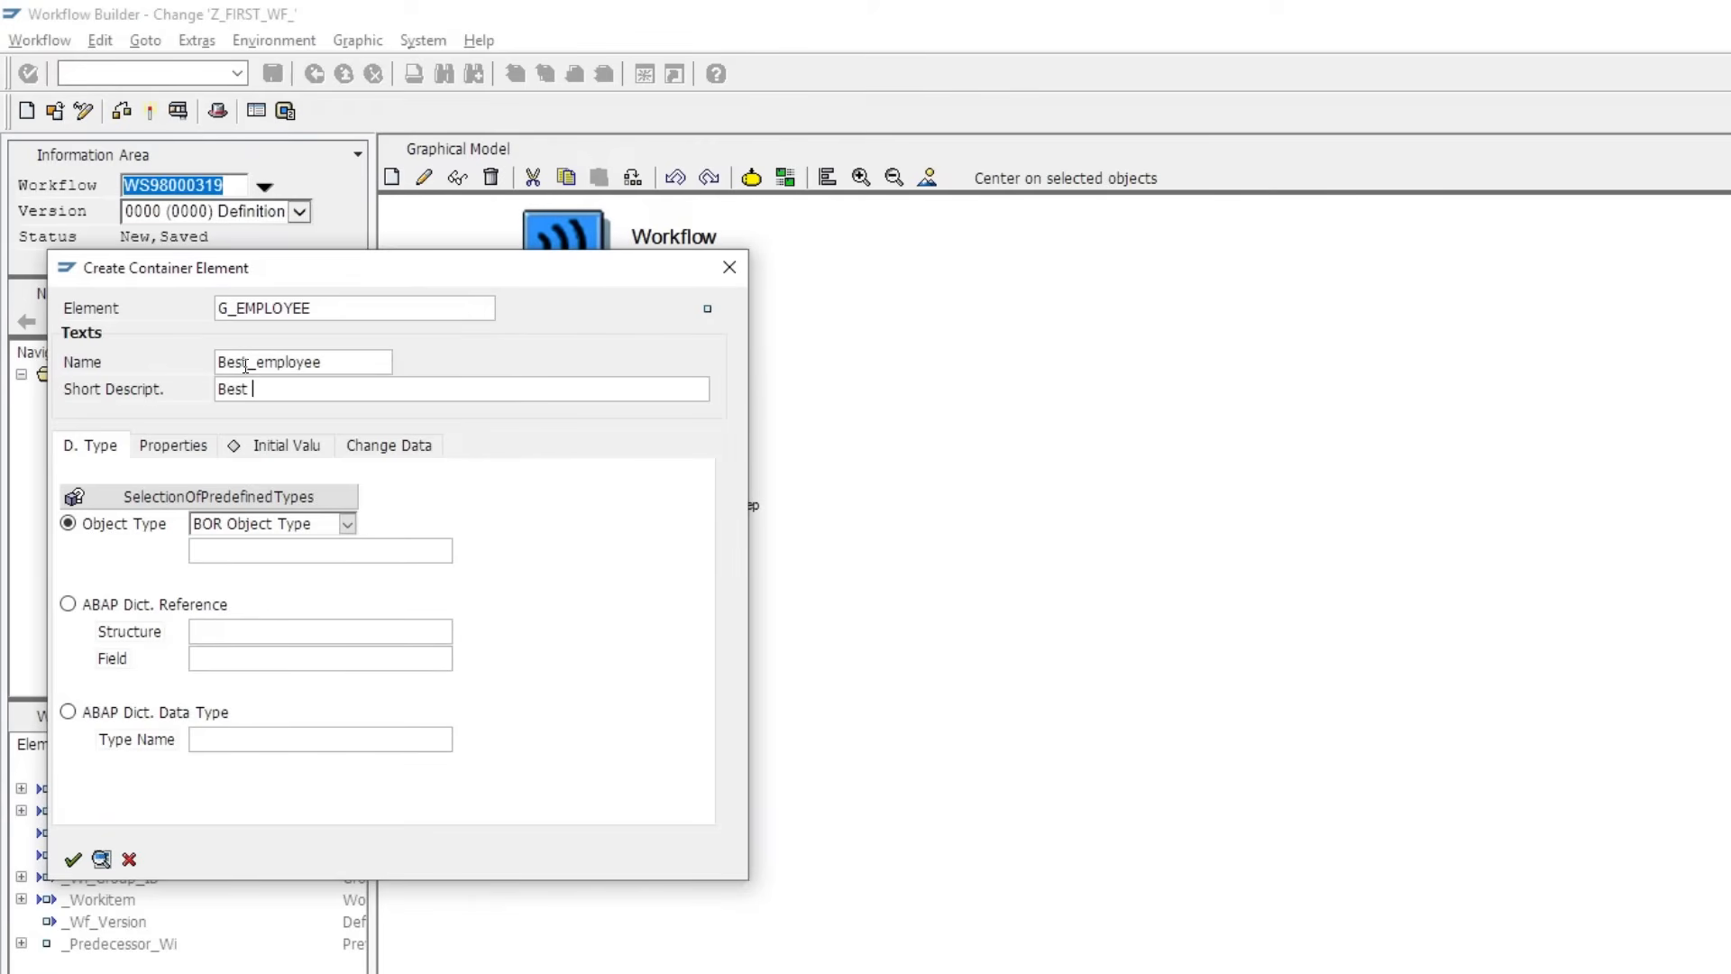
type("employee of the week")
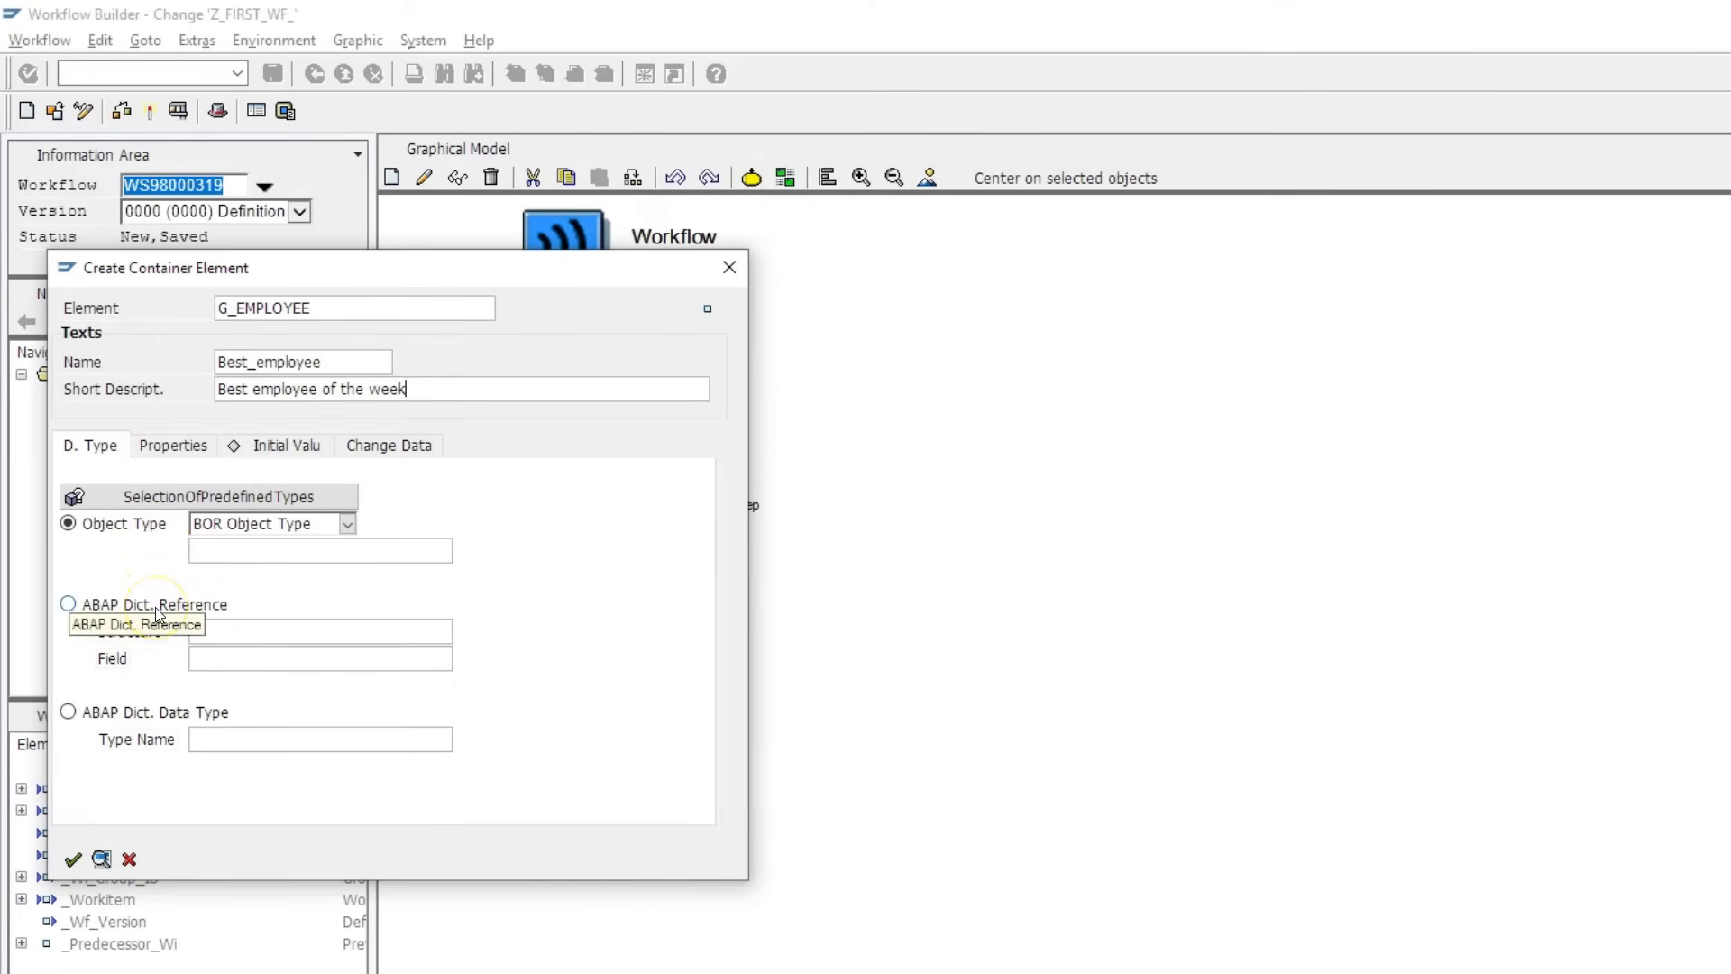
- Type the element as dictionary type SWF_AGENT, mark it import and export, and create it
left_click(87, 712)
left_click(214, 742)
type("SWF_AGENT")
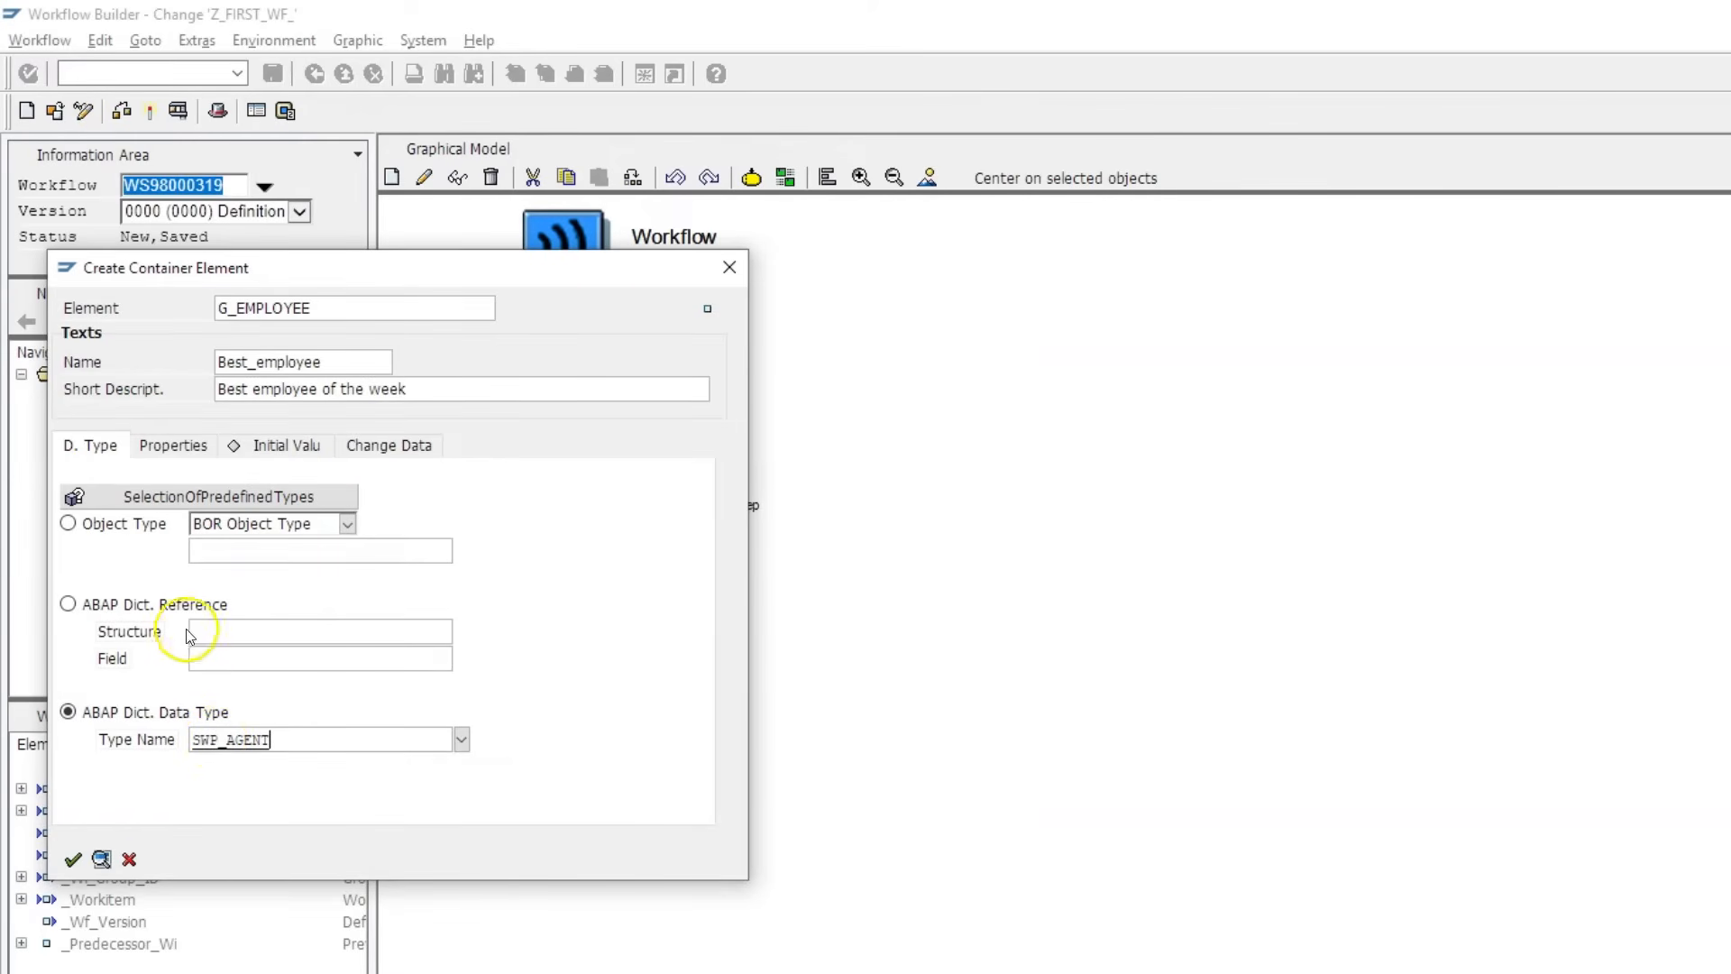
left_click(166, 447)
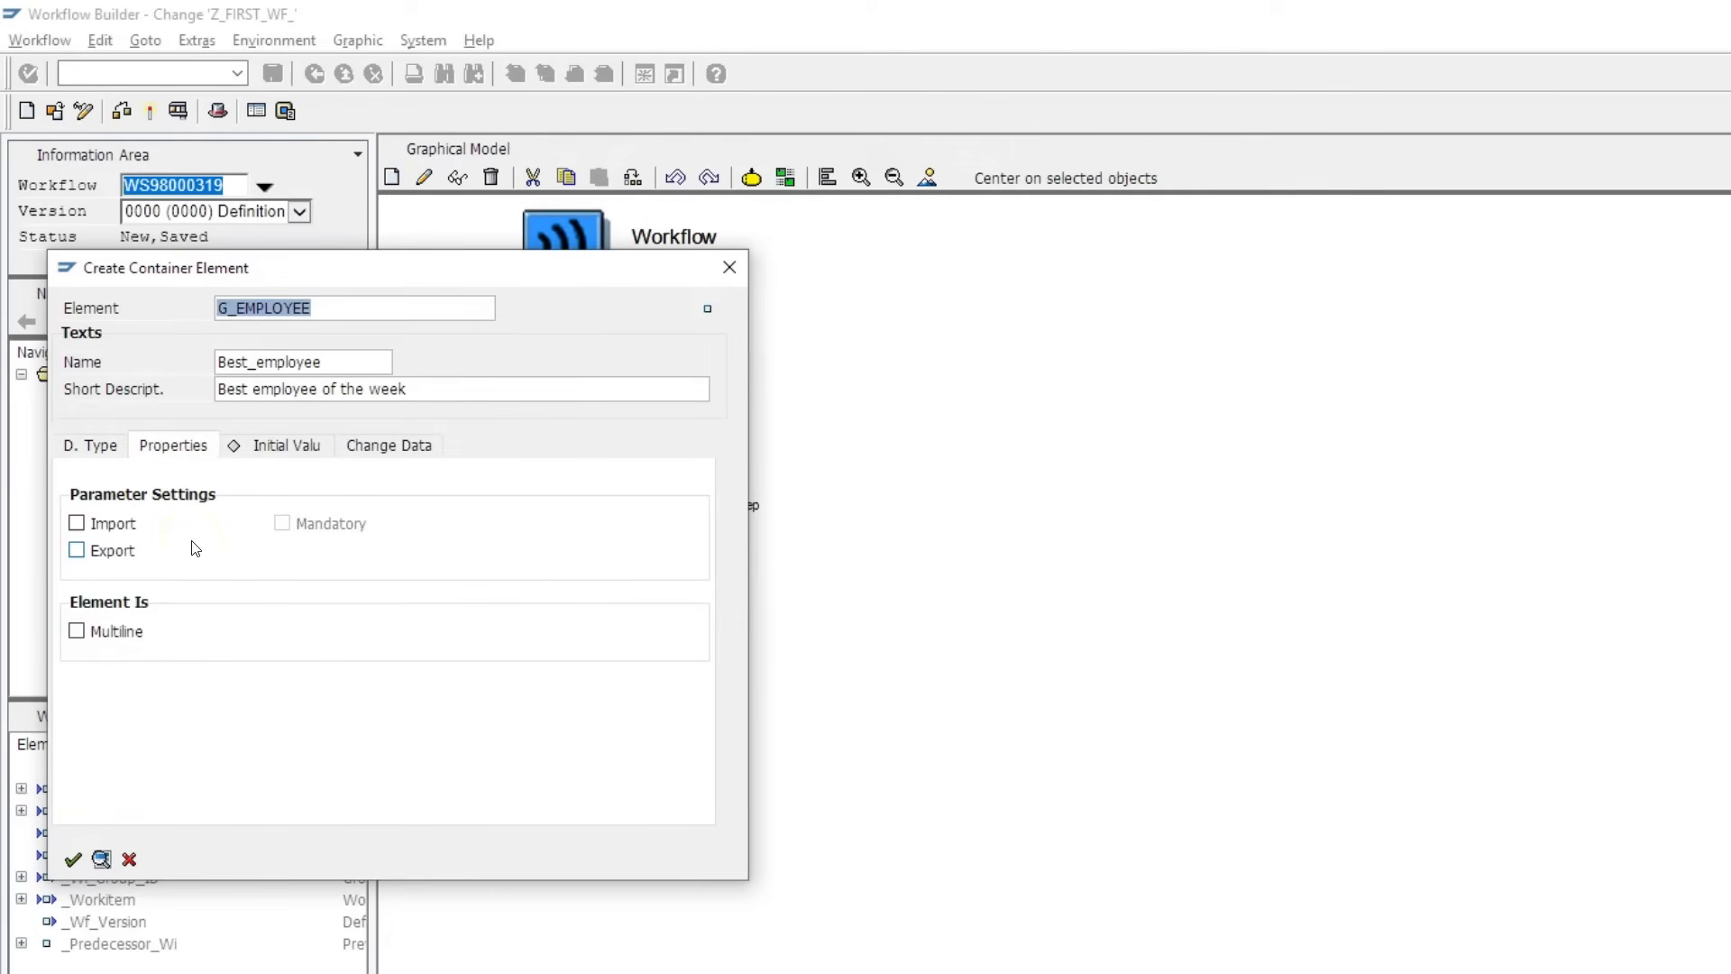
left_click(77, 522)
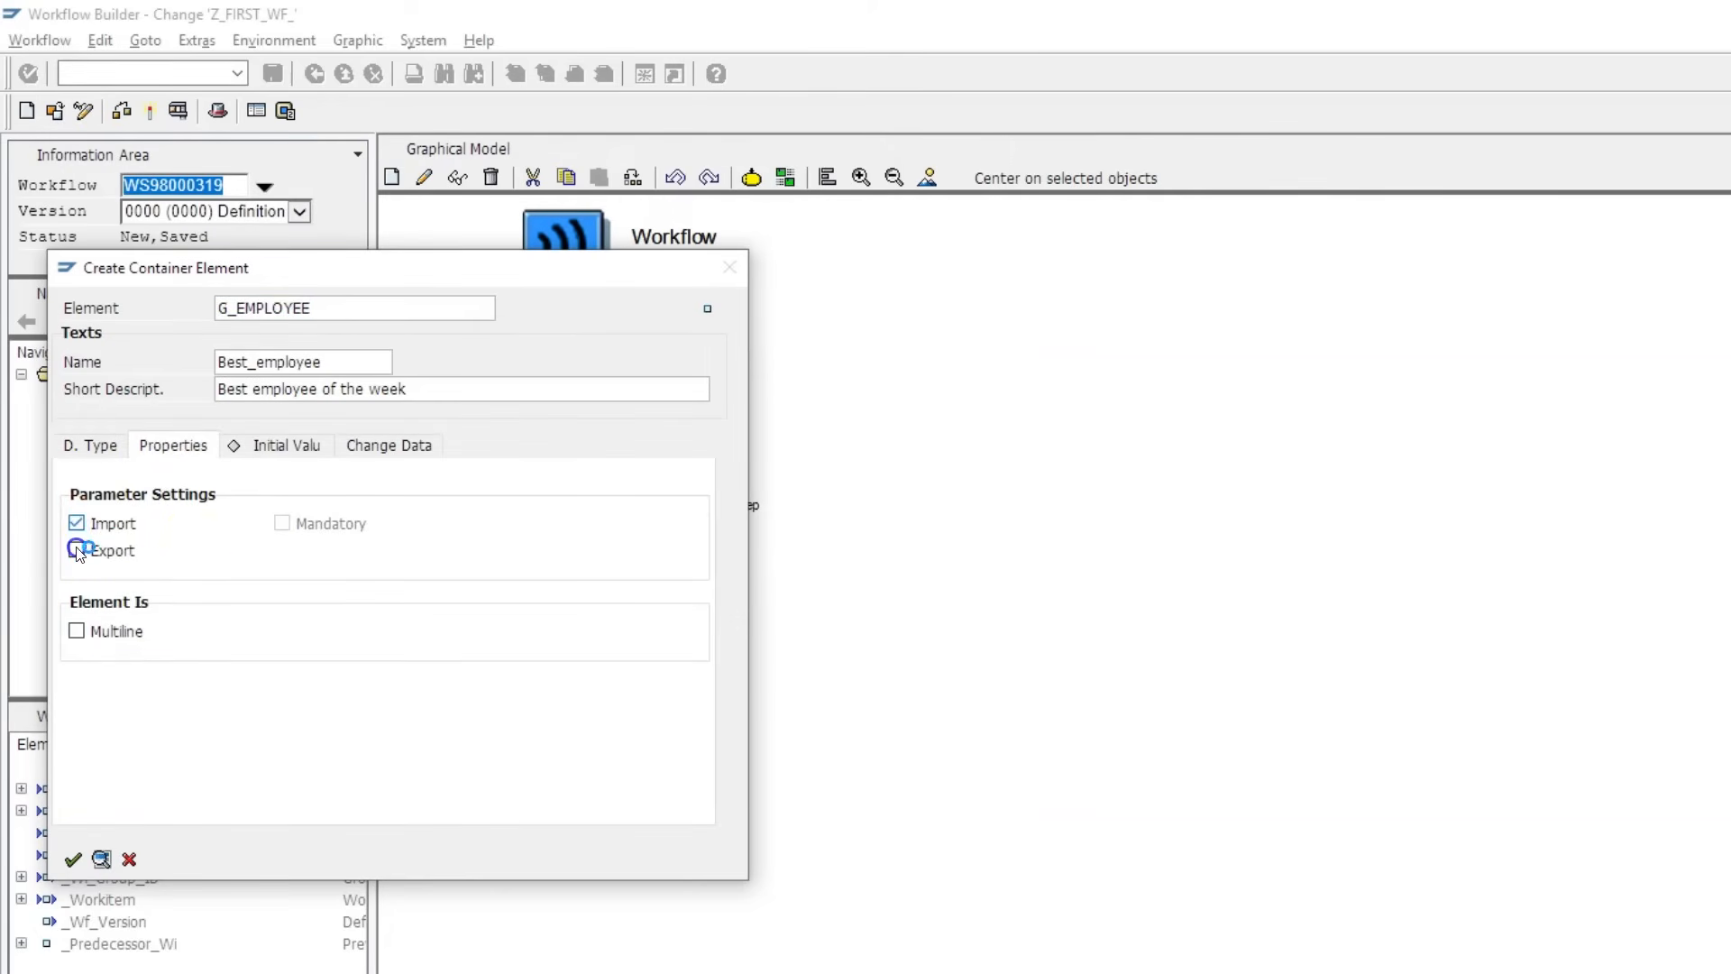
left_click(77, 551)
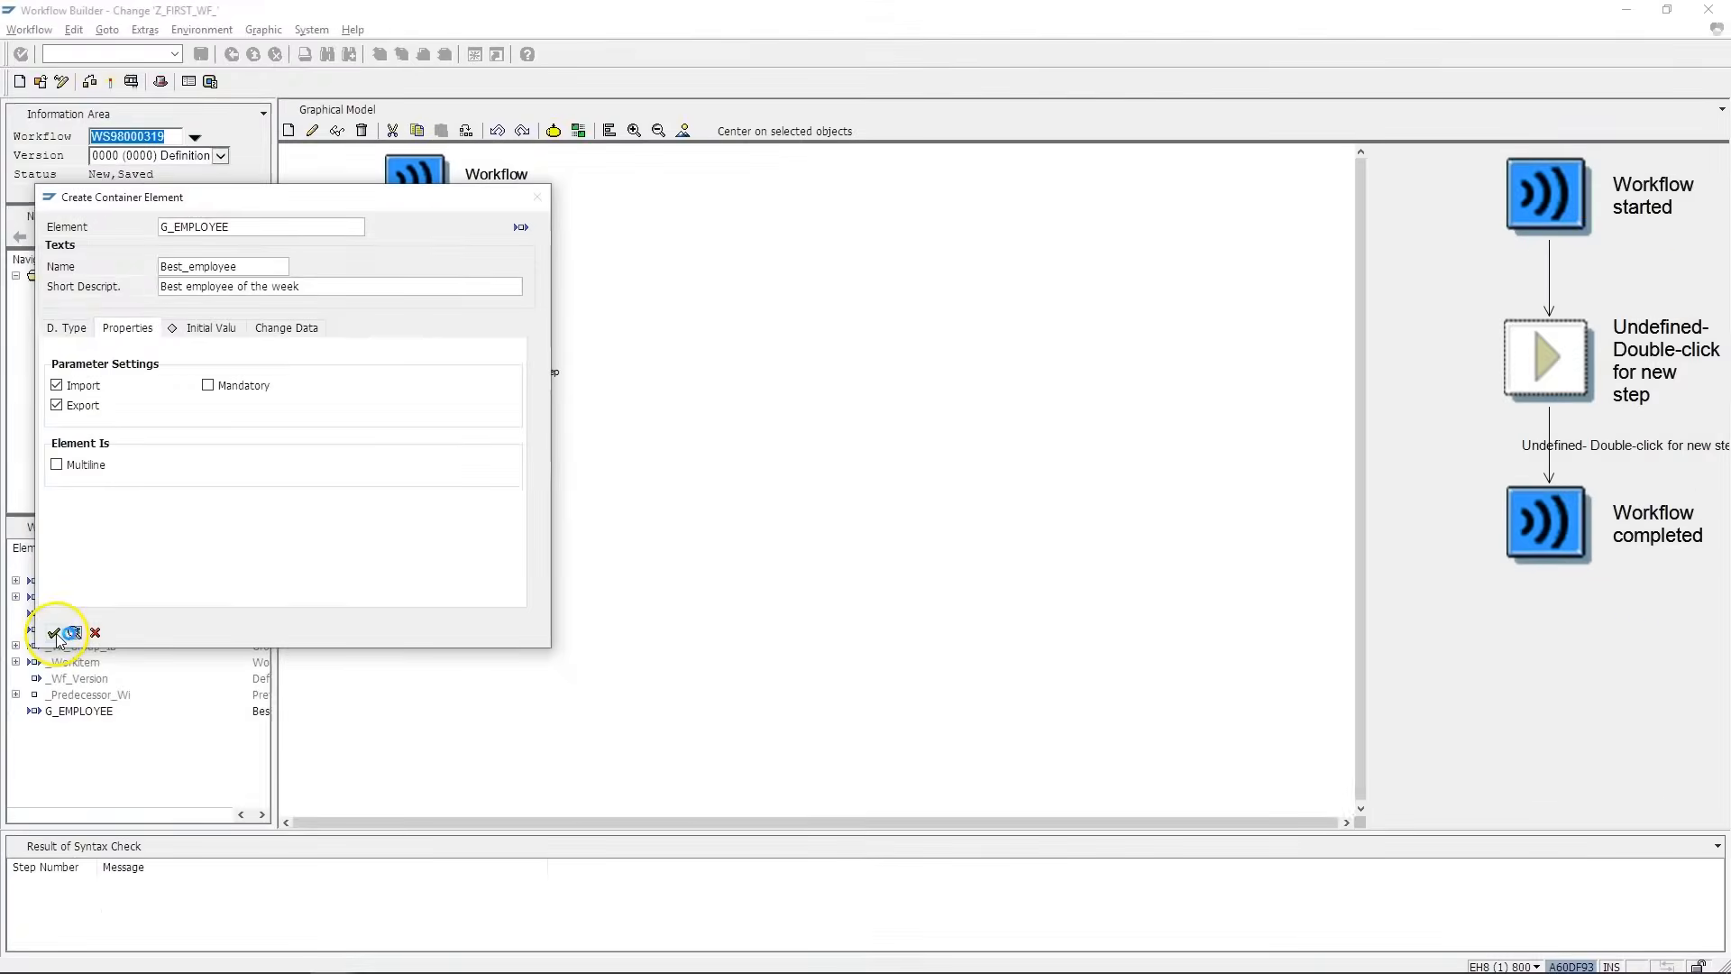
left_click(73, 859)
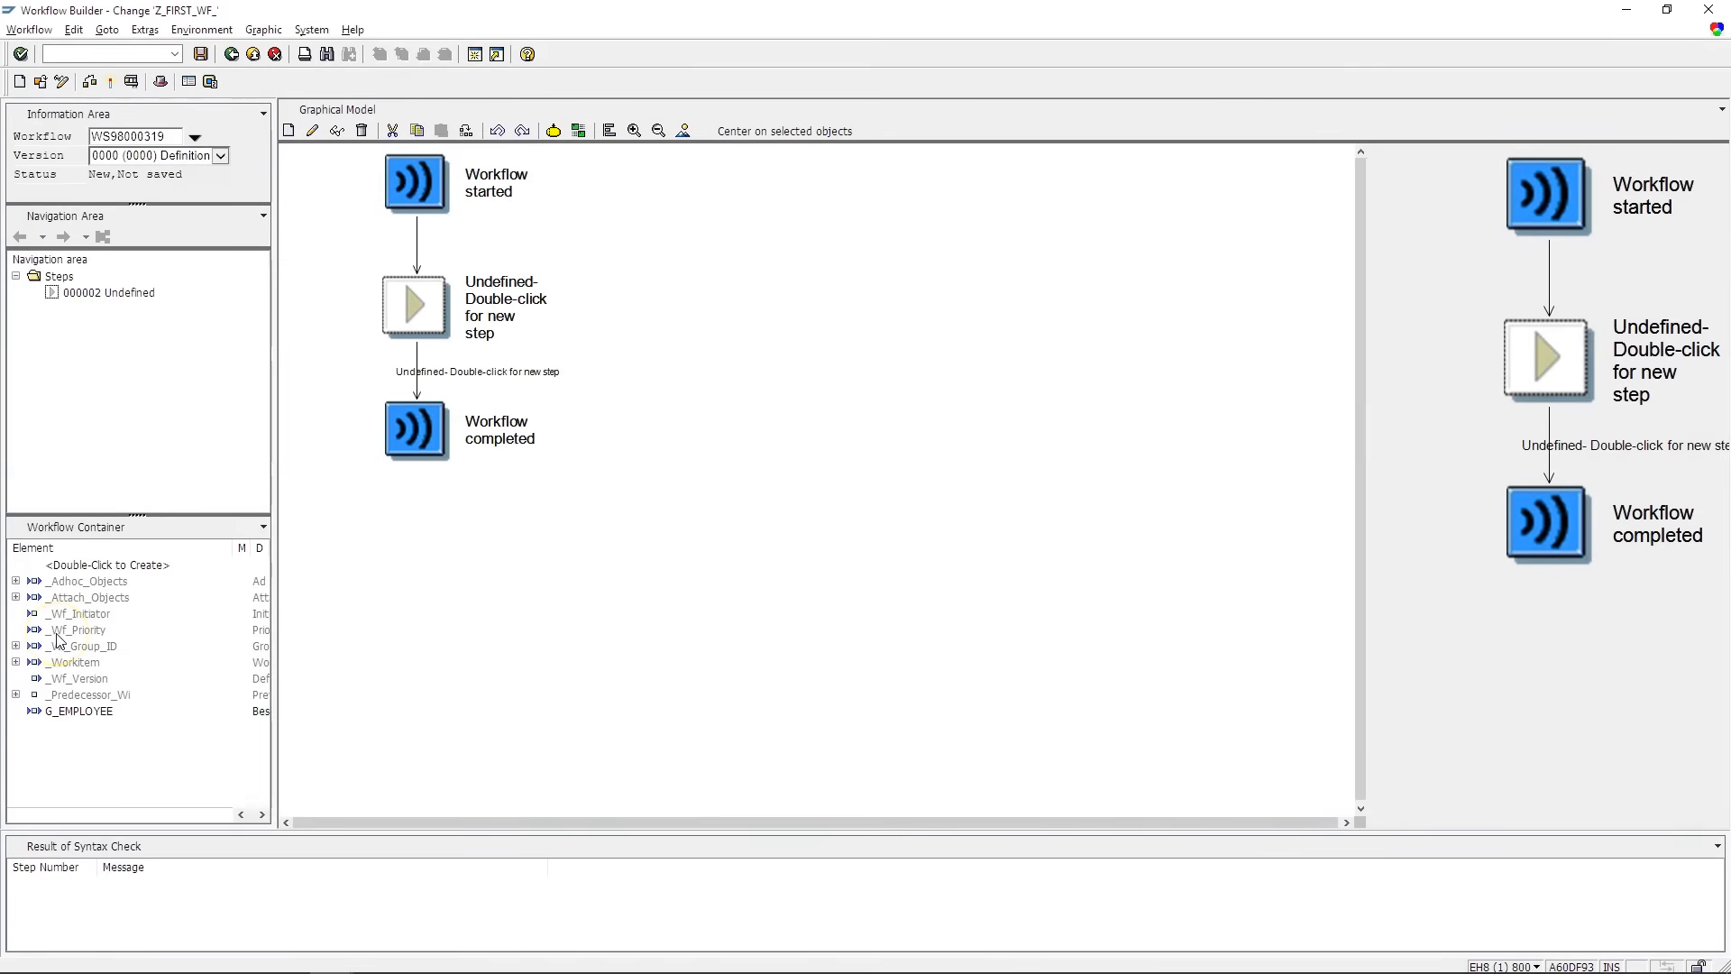
left_click(82, 712)
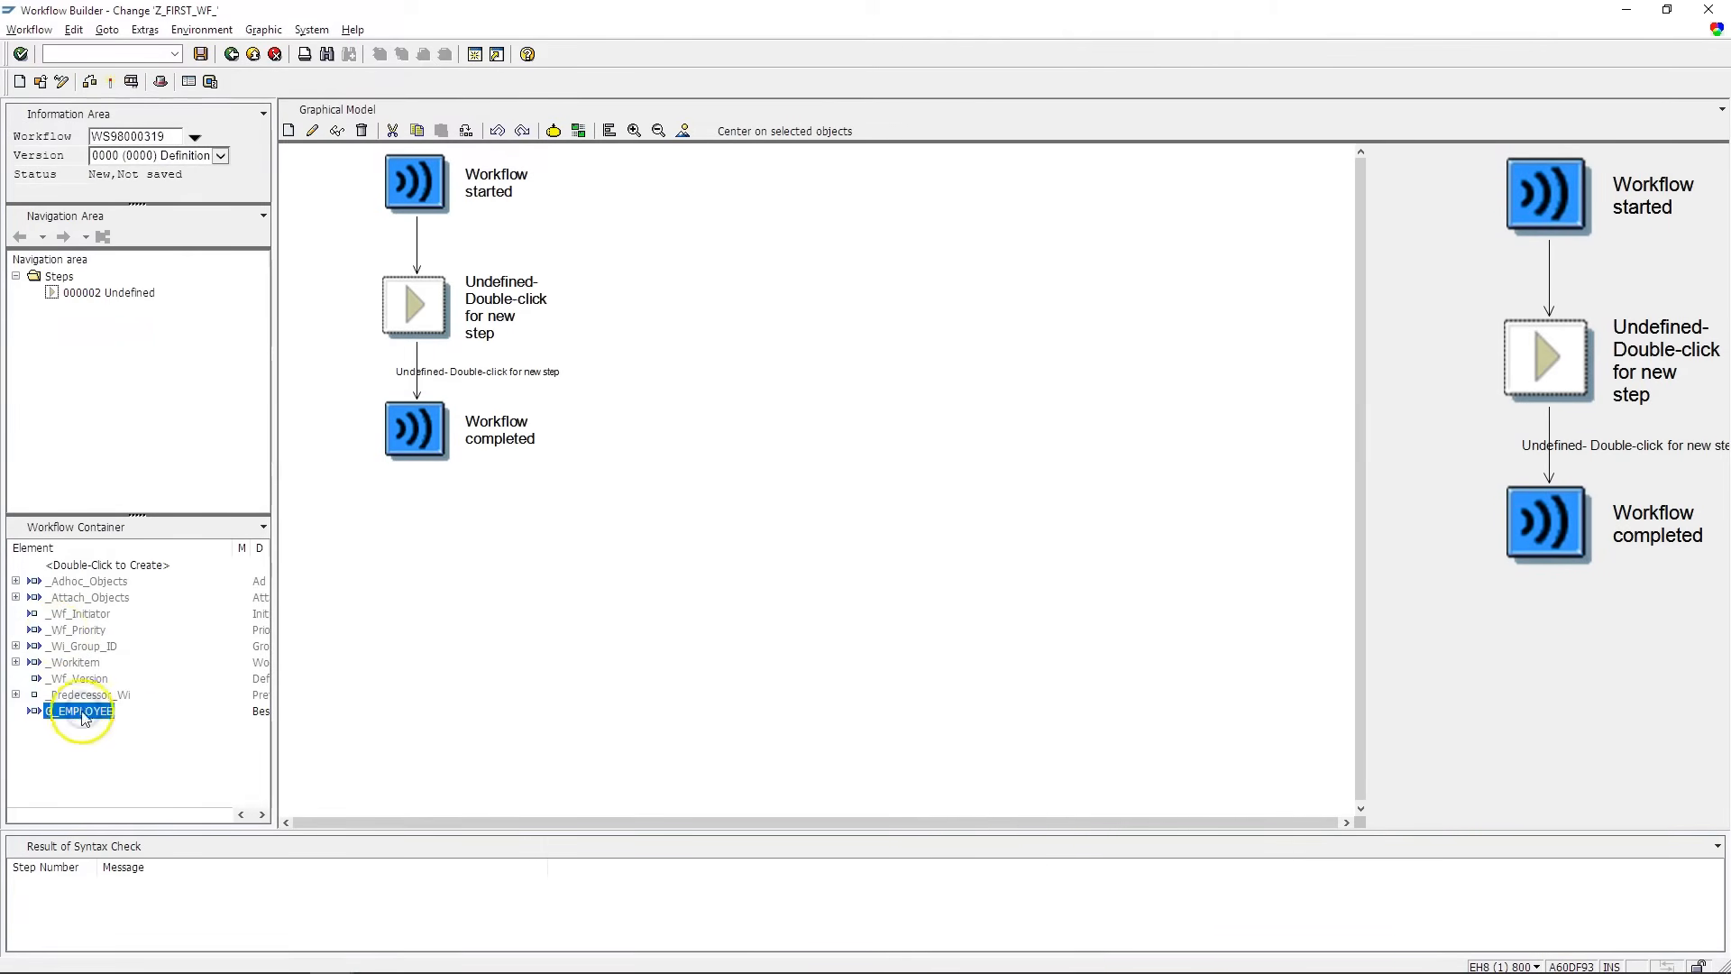
left_click(646, 411)
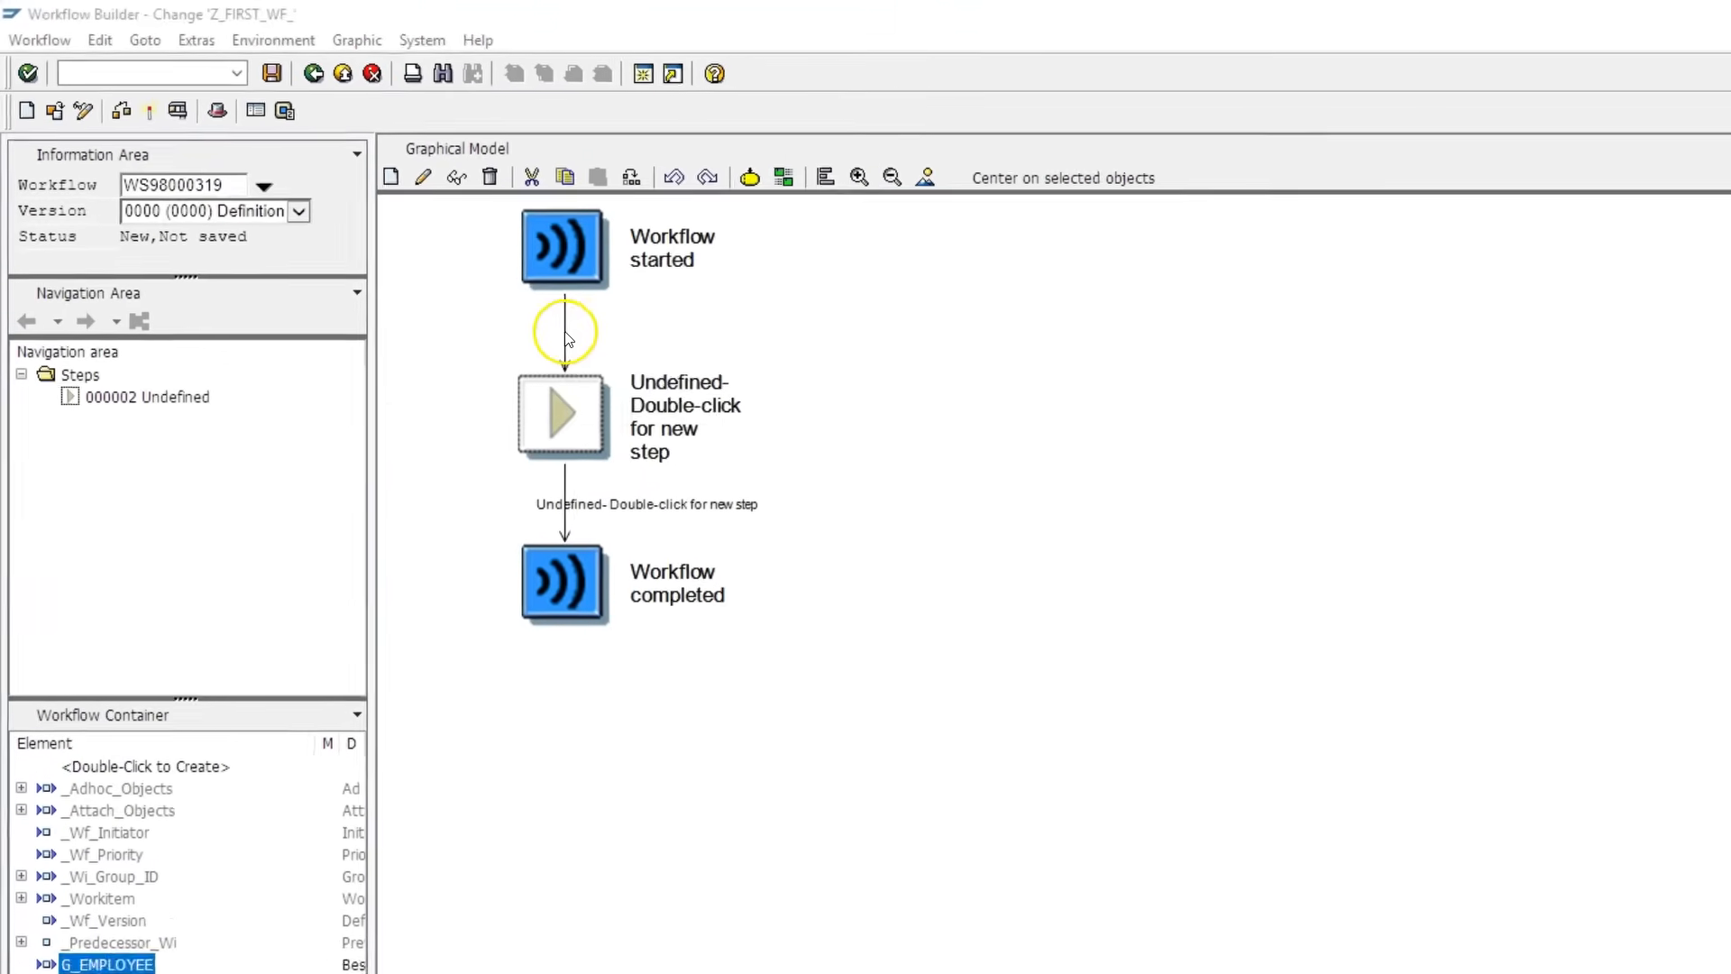
- Create a User Decision step on the connector following Workflow started
right_click(568, 338)
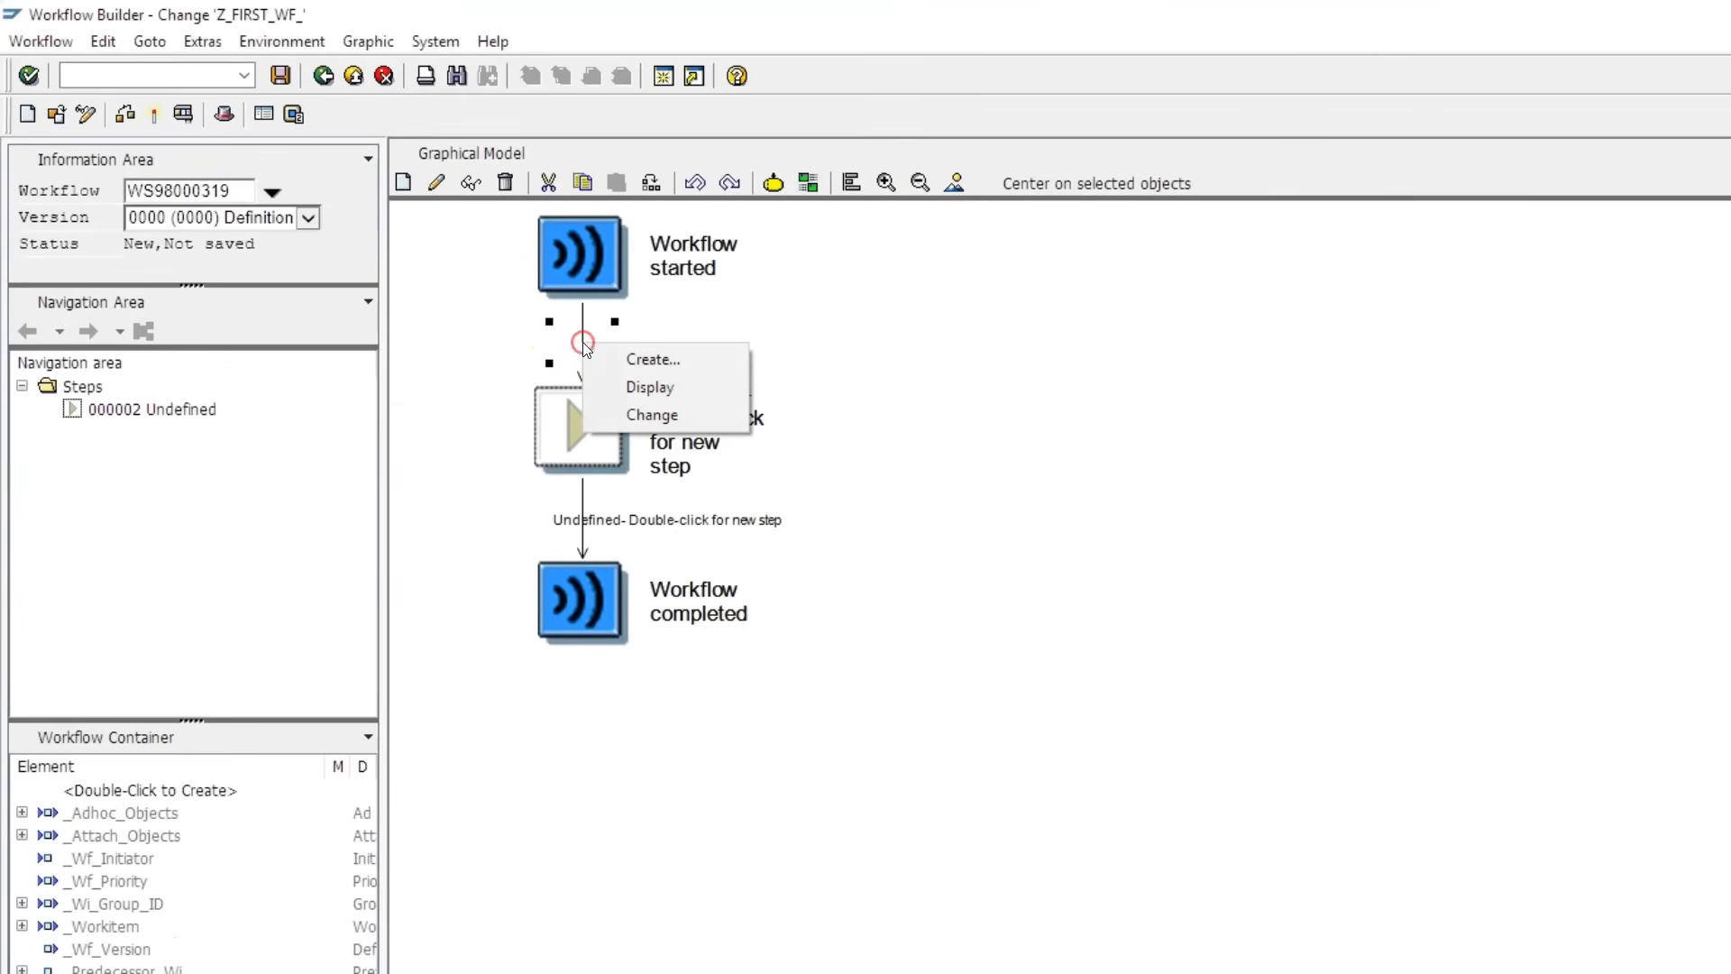
left_click(627, 359)
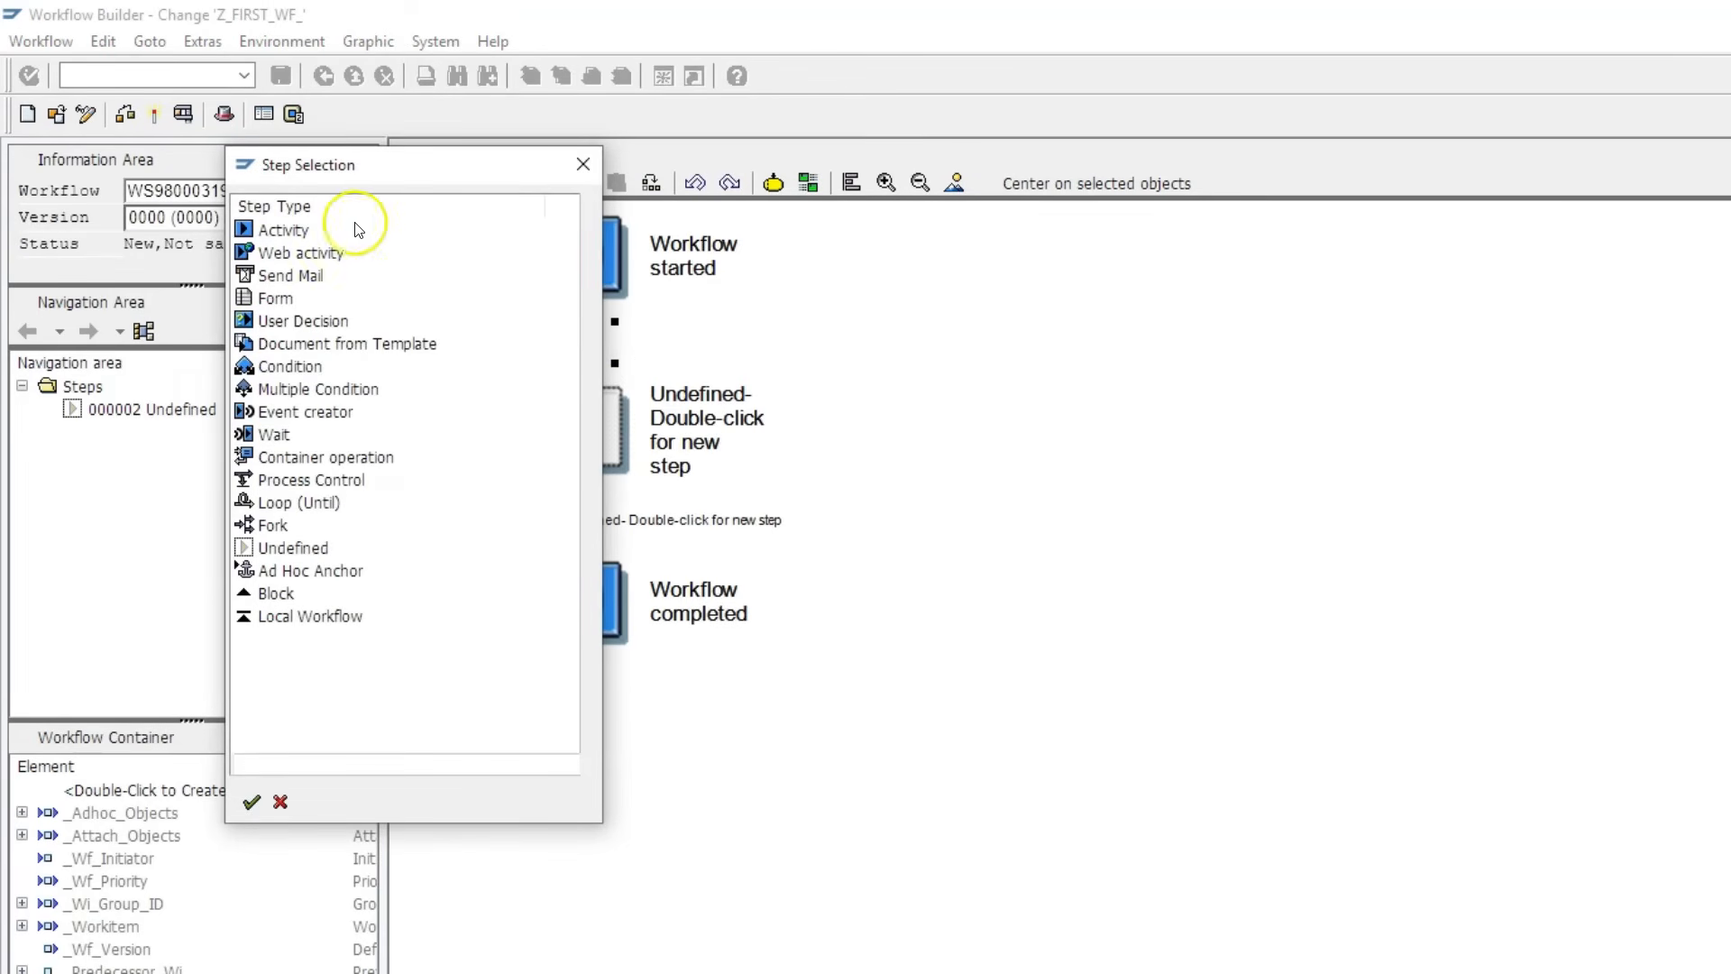
left_click(273, 323)
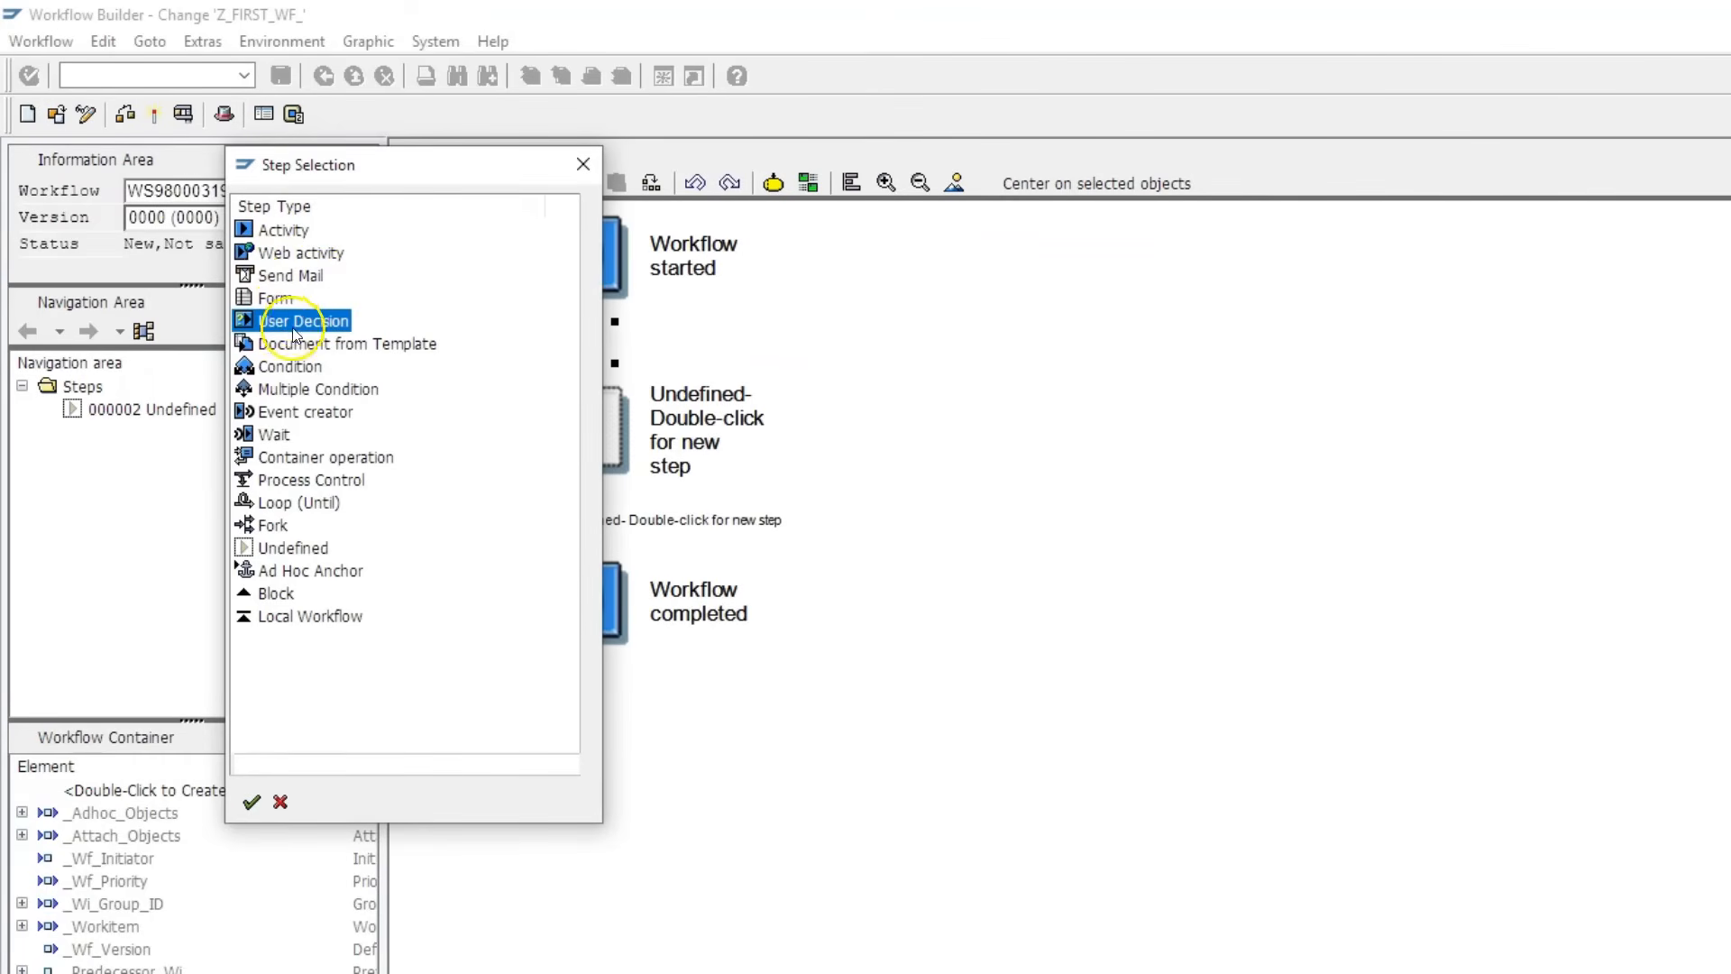
double_click(299, 323)
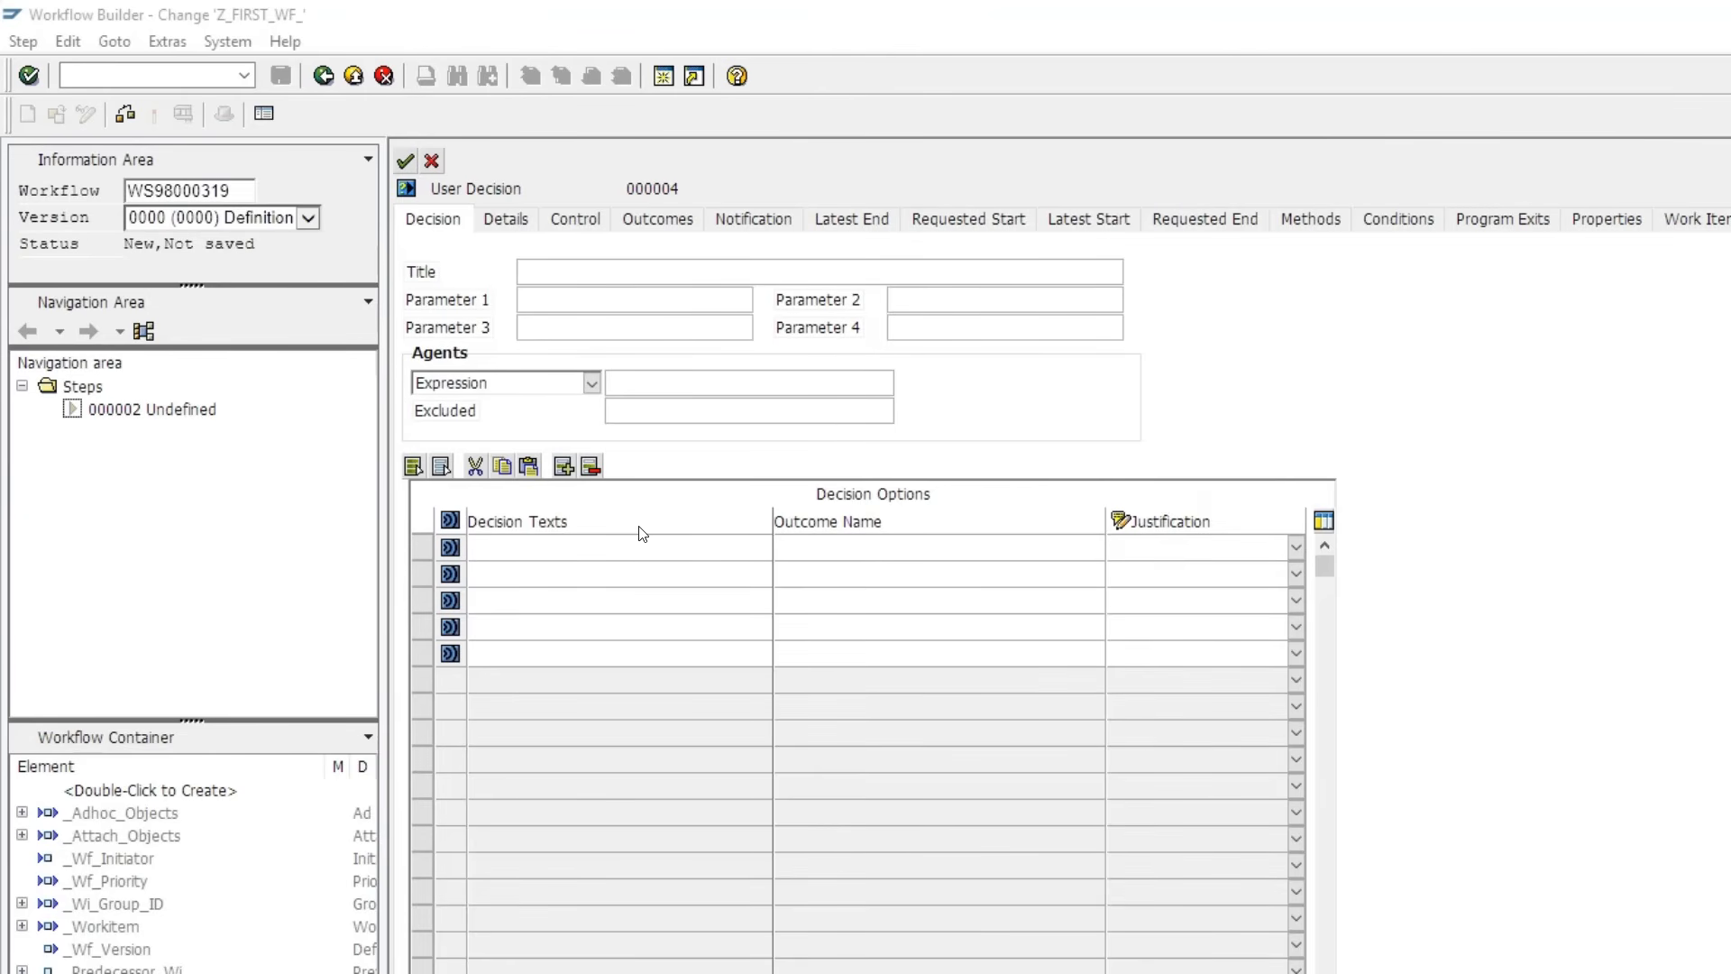
- Title the decision 'Congrats employee of the week ! Do you want a pizza ?' with options Yes and No
left_click(607, 276)
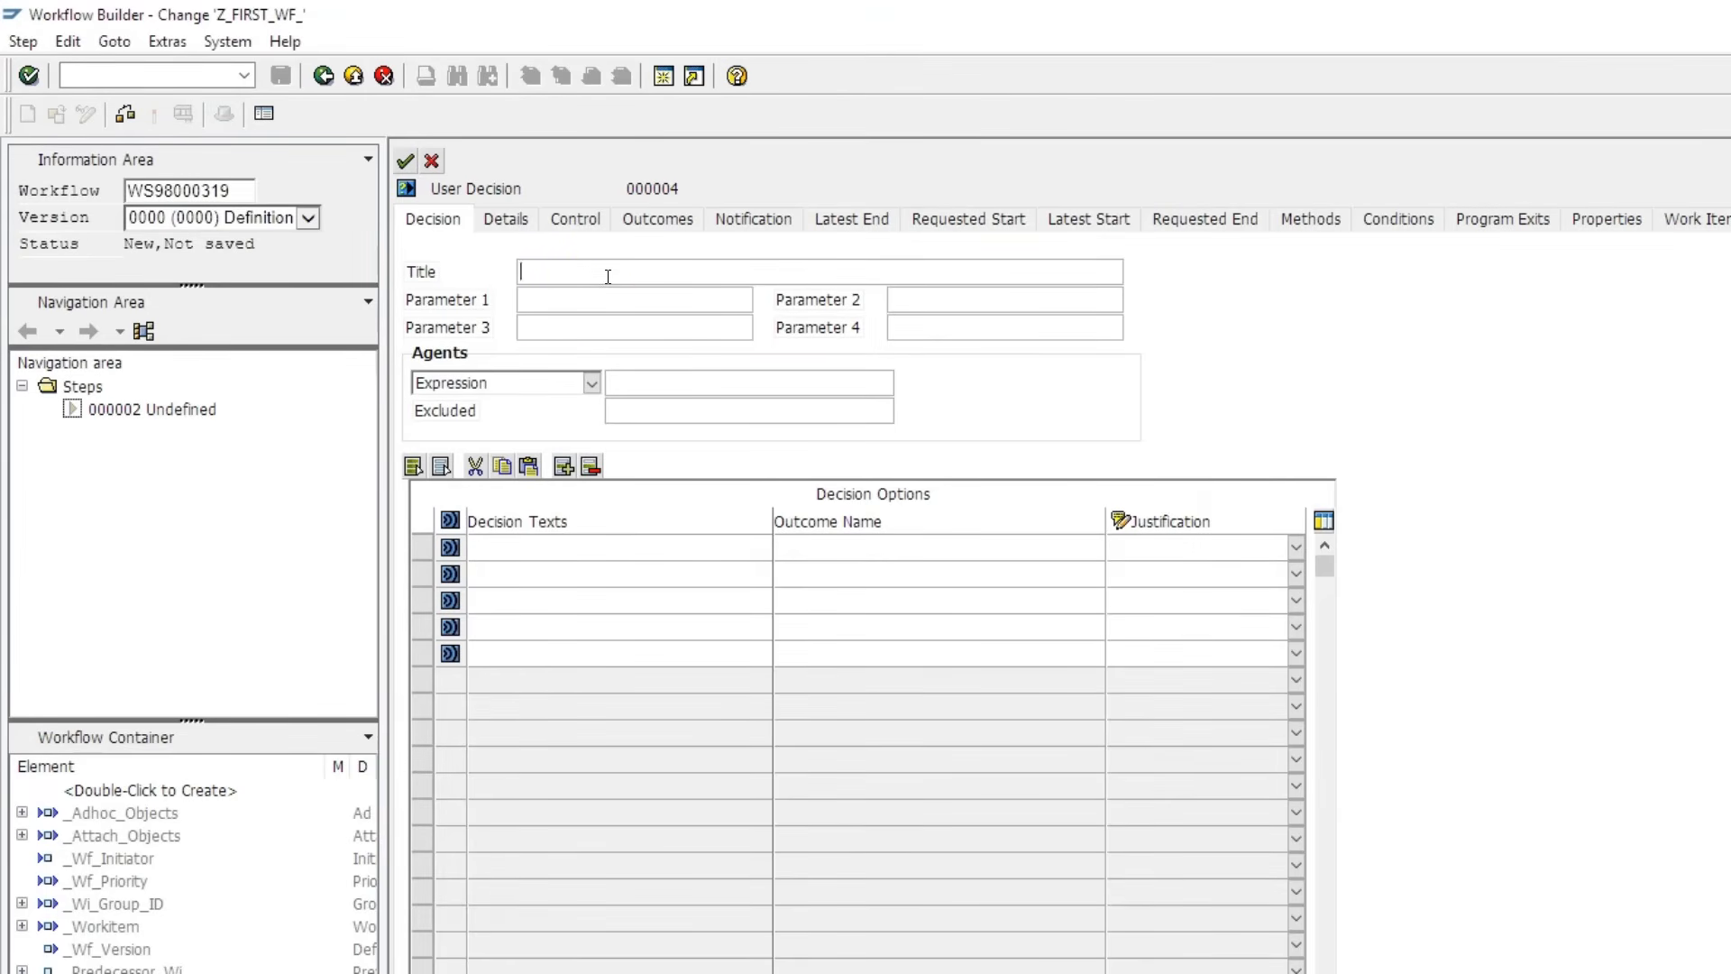
type("Congrats employee of the week ! ")
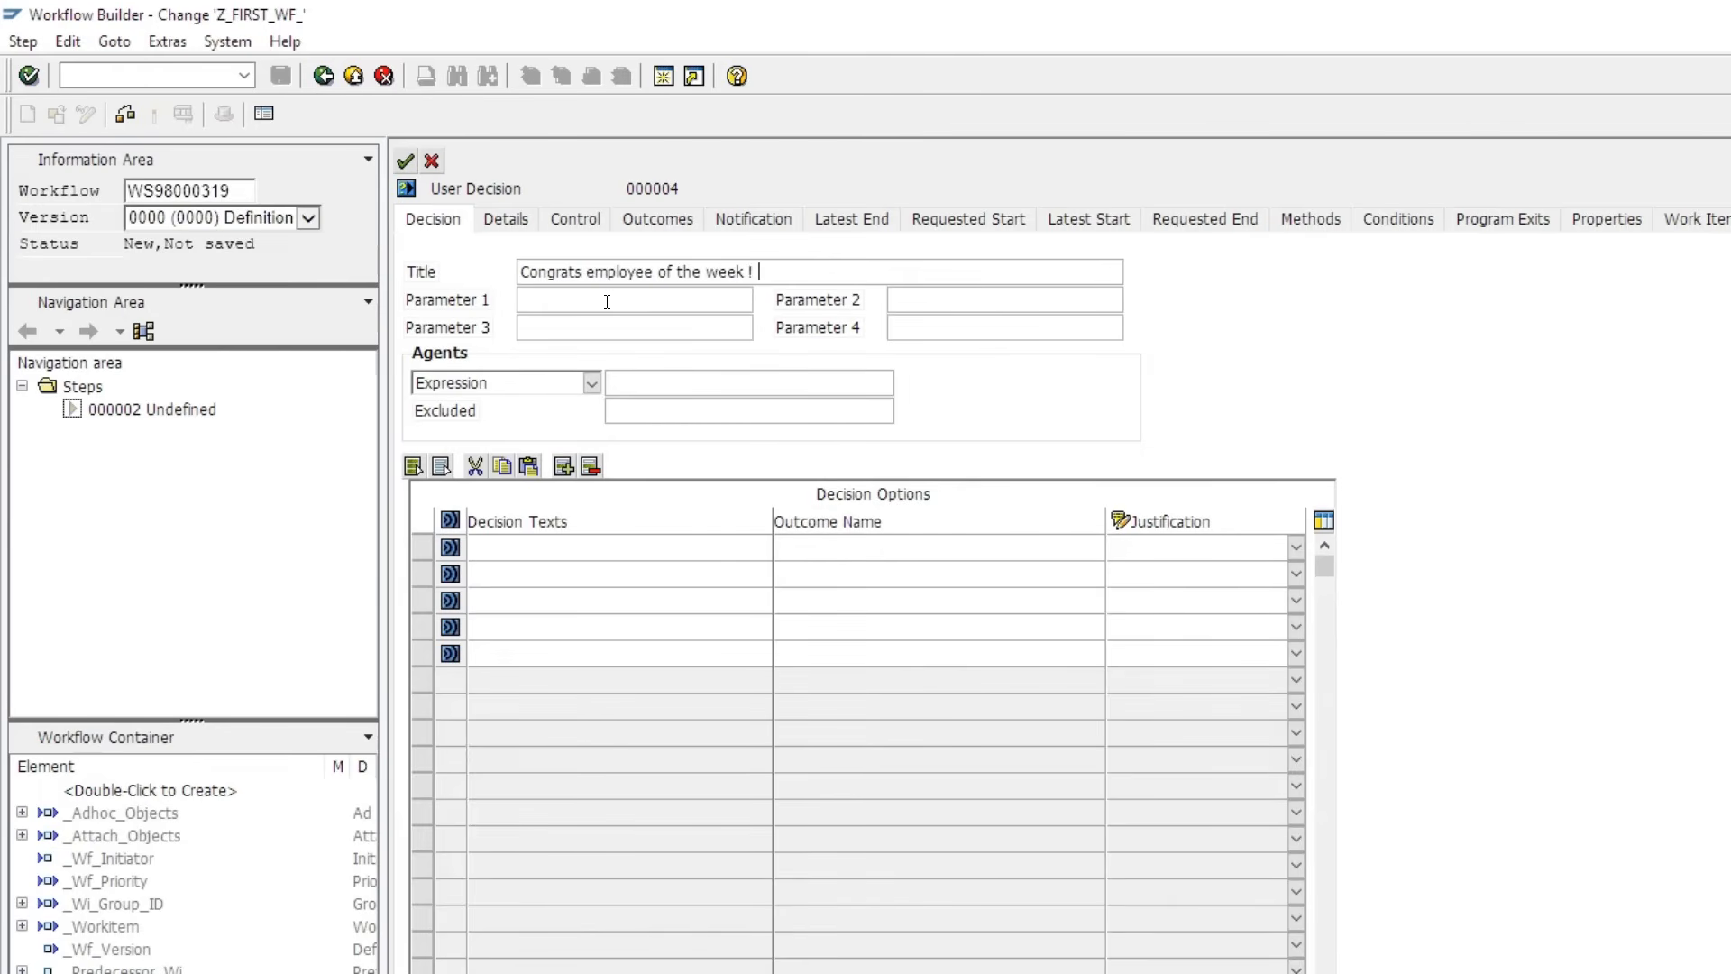
type("Do you want a pizza ?")
left_click(569, 552)
type("Yes")
key("Tab")
type("No")
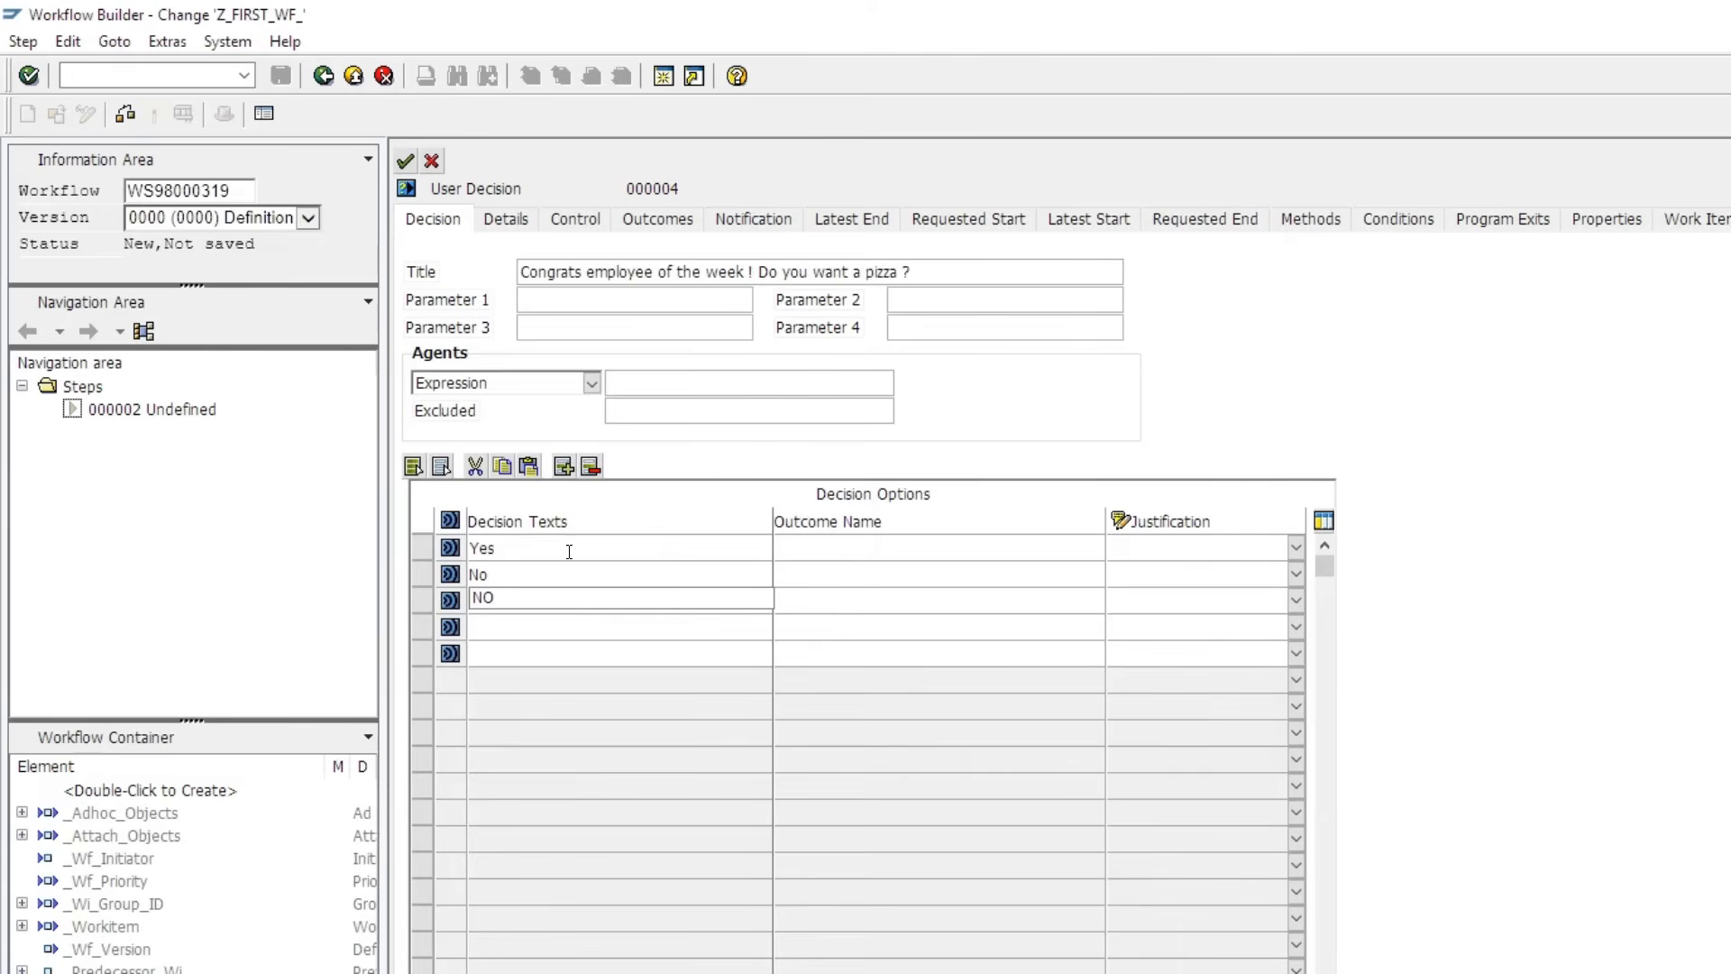
- Set the agent type to Expression and list the available container expressions
left_click(592, 385)
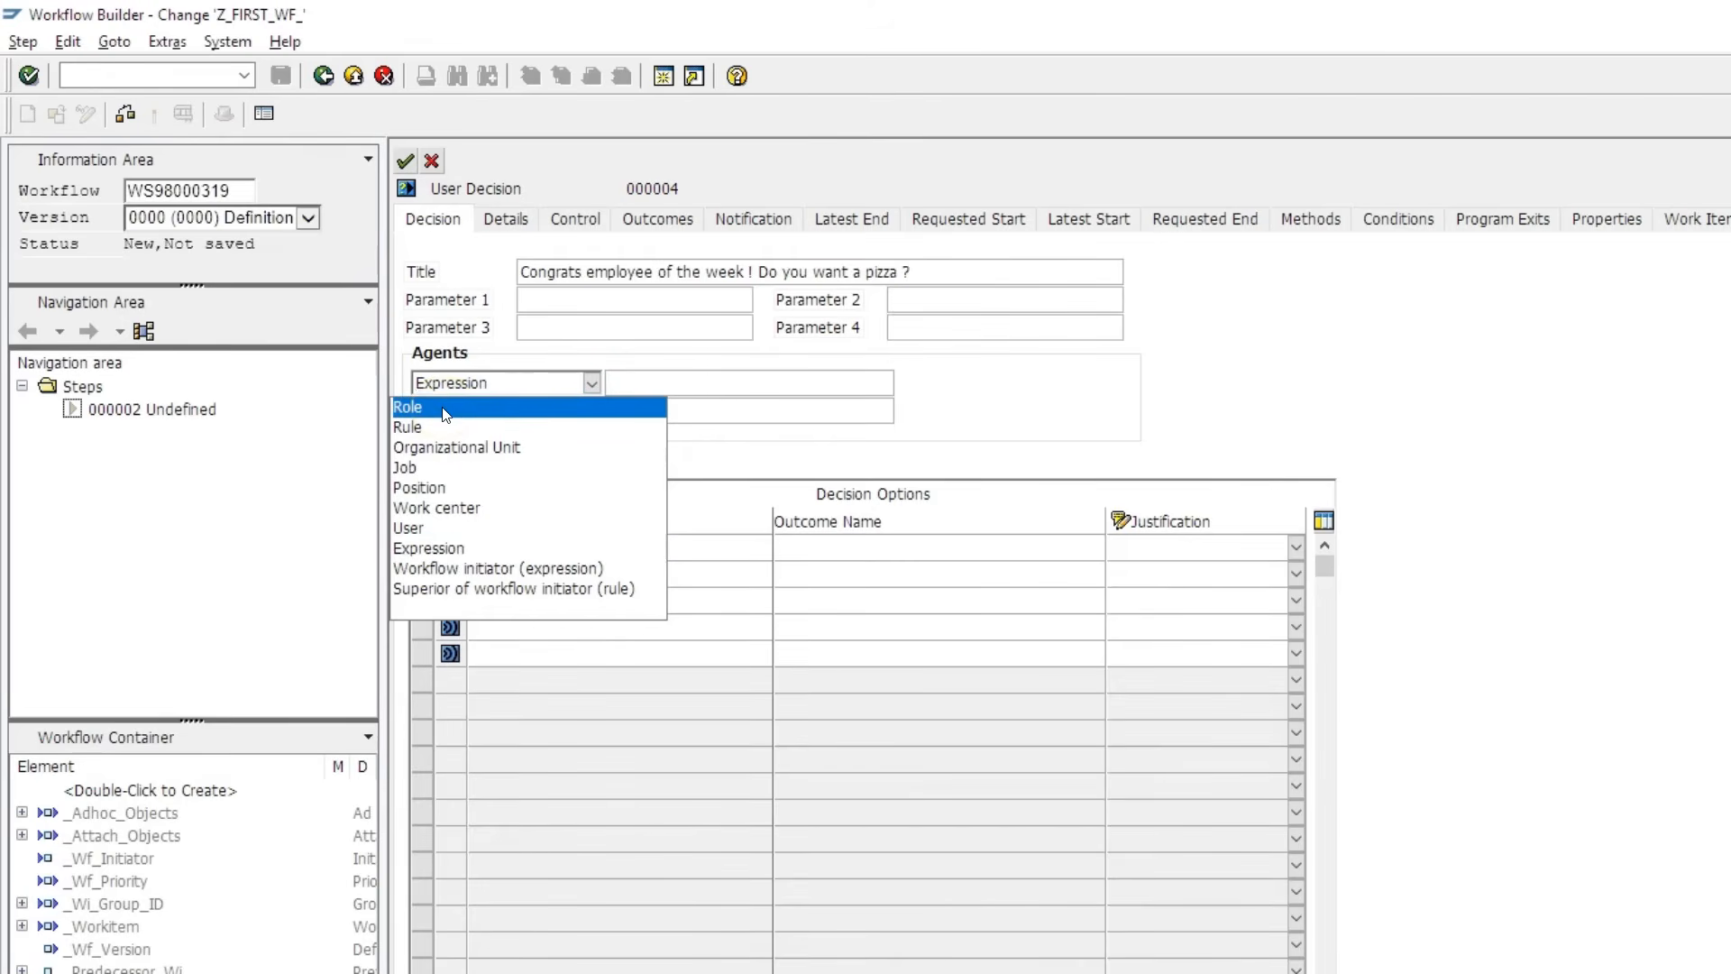
left_click(513, 455)
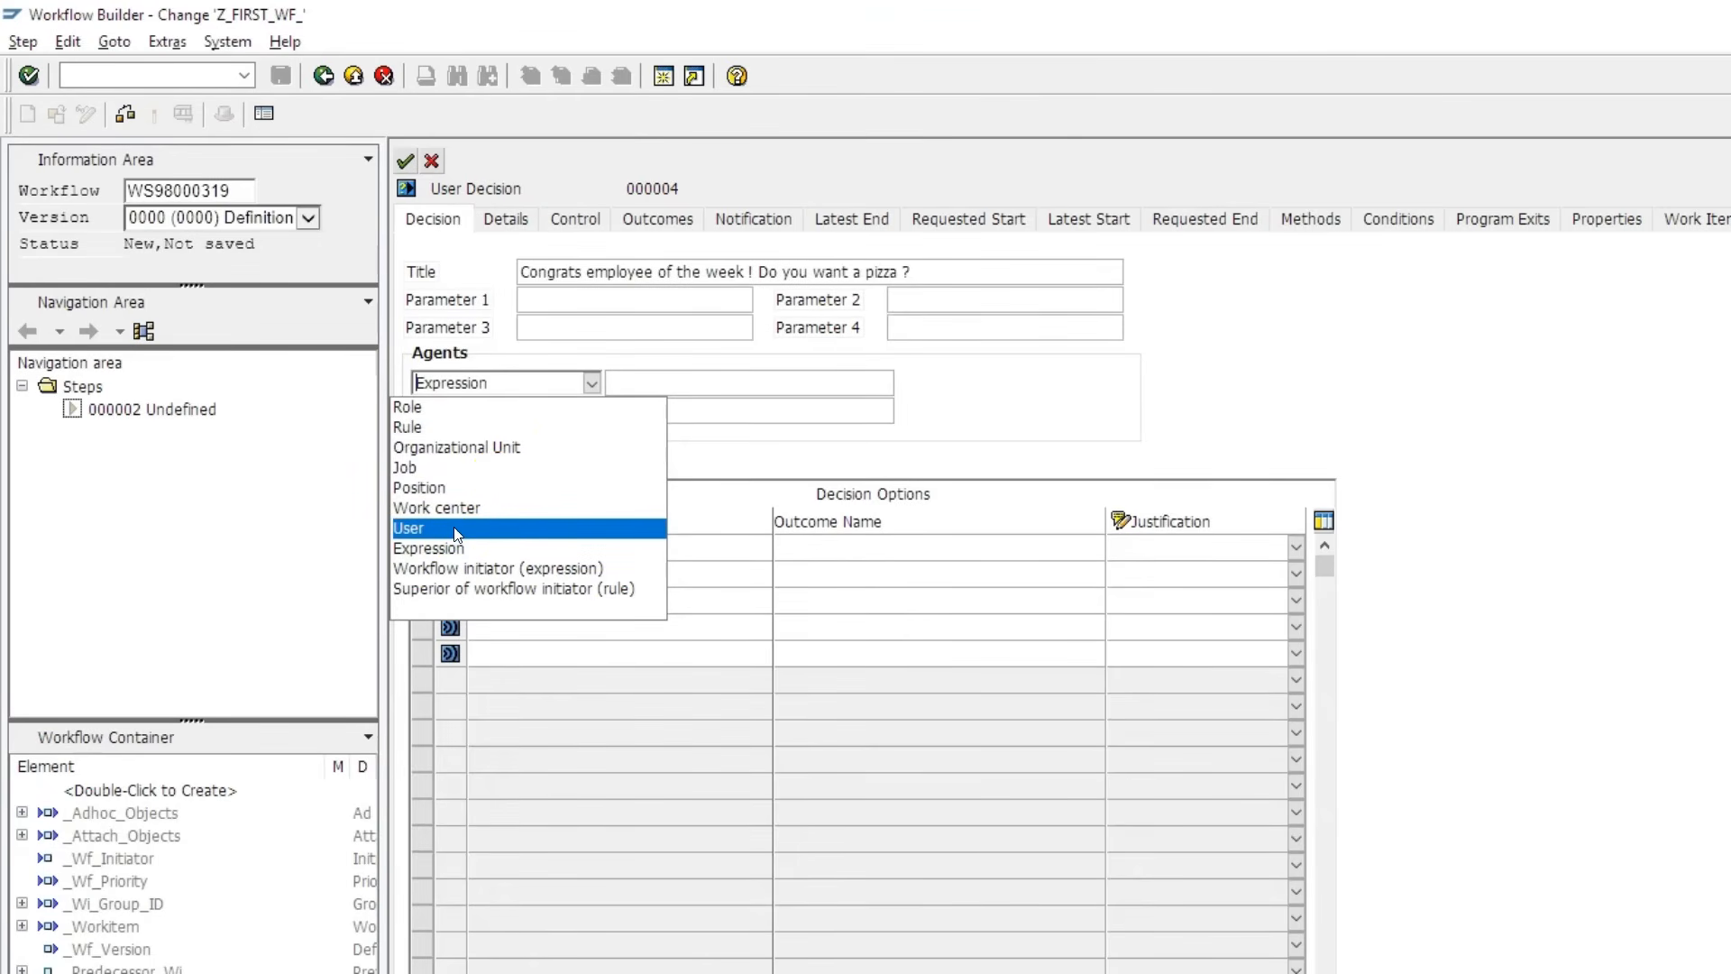
left_click(493, 533)
left_click(490, 550)
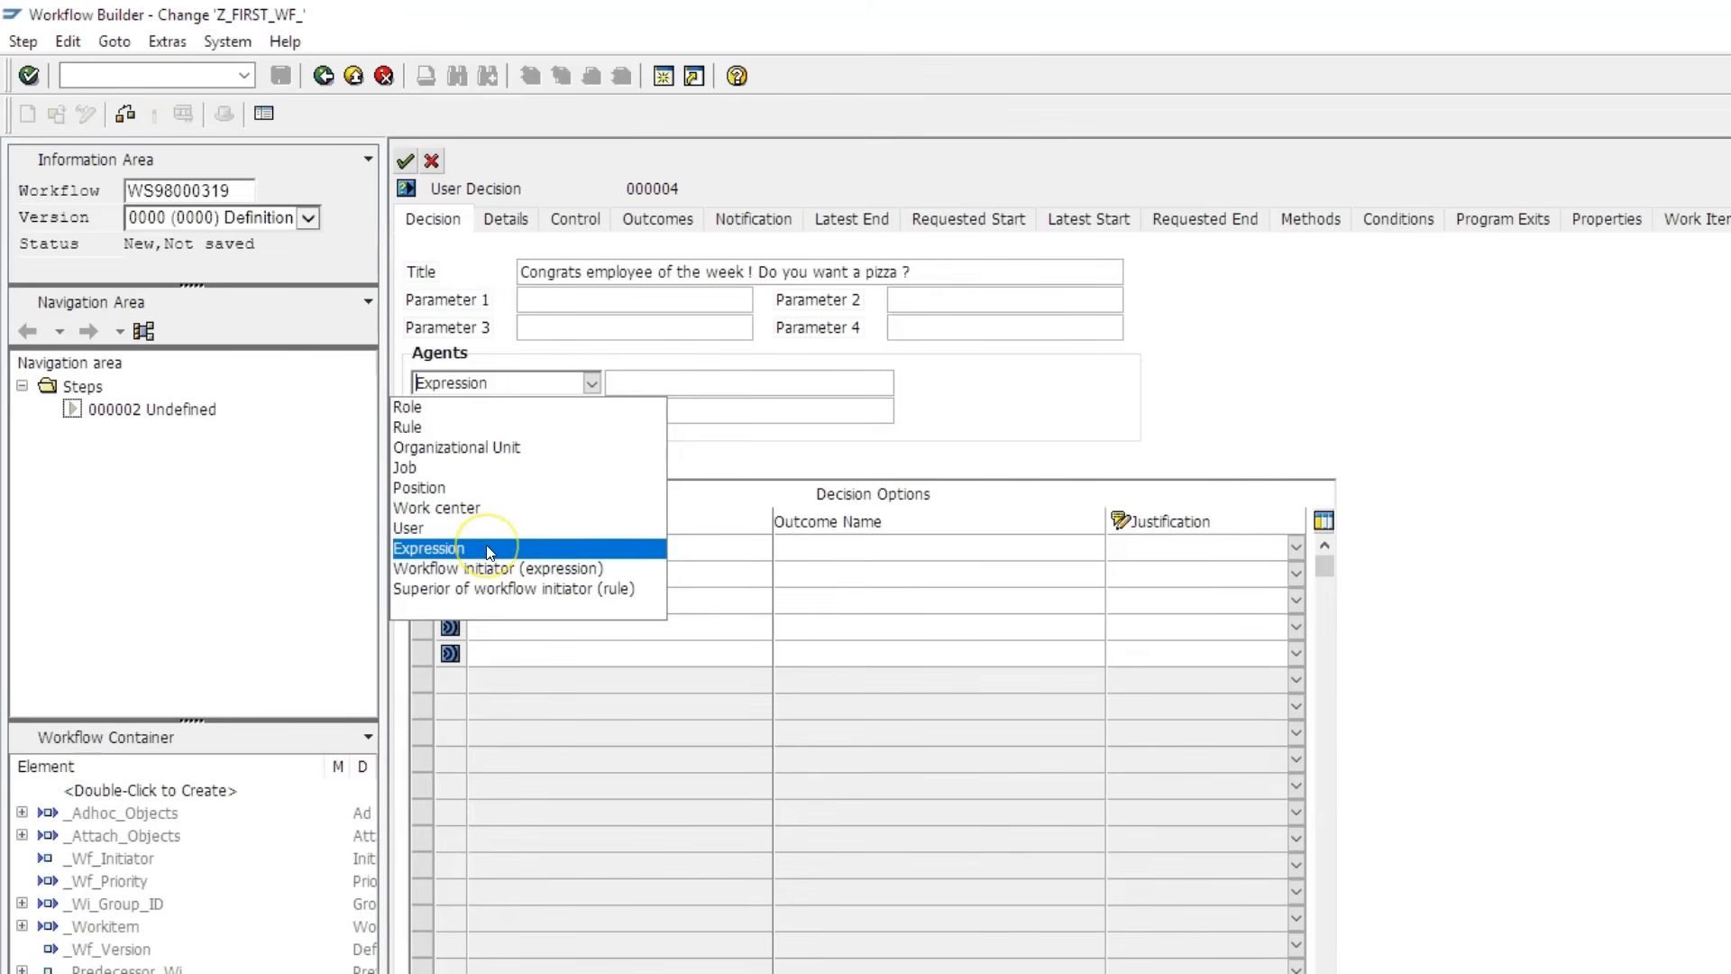
left_click(489, 548)
left_click(890, 385)
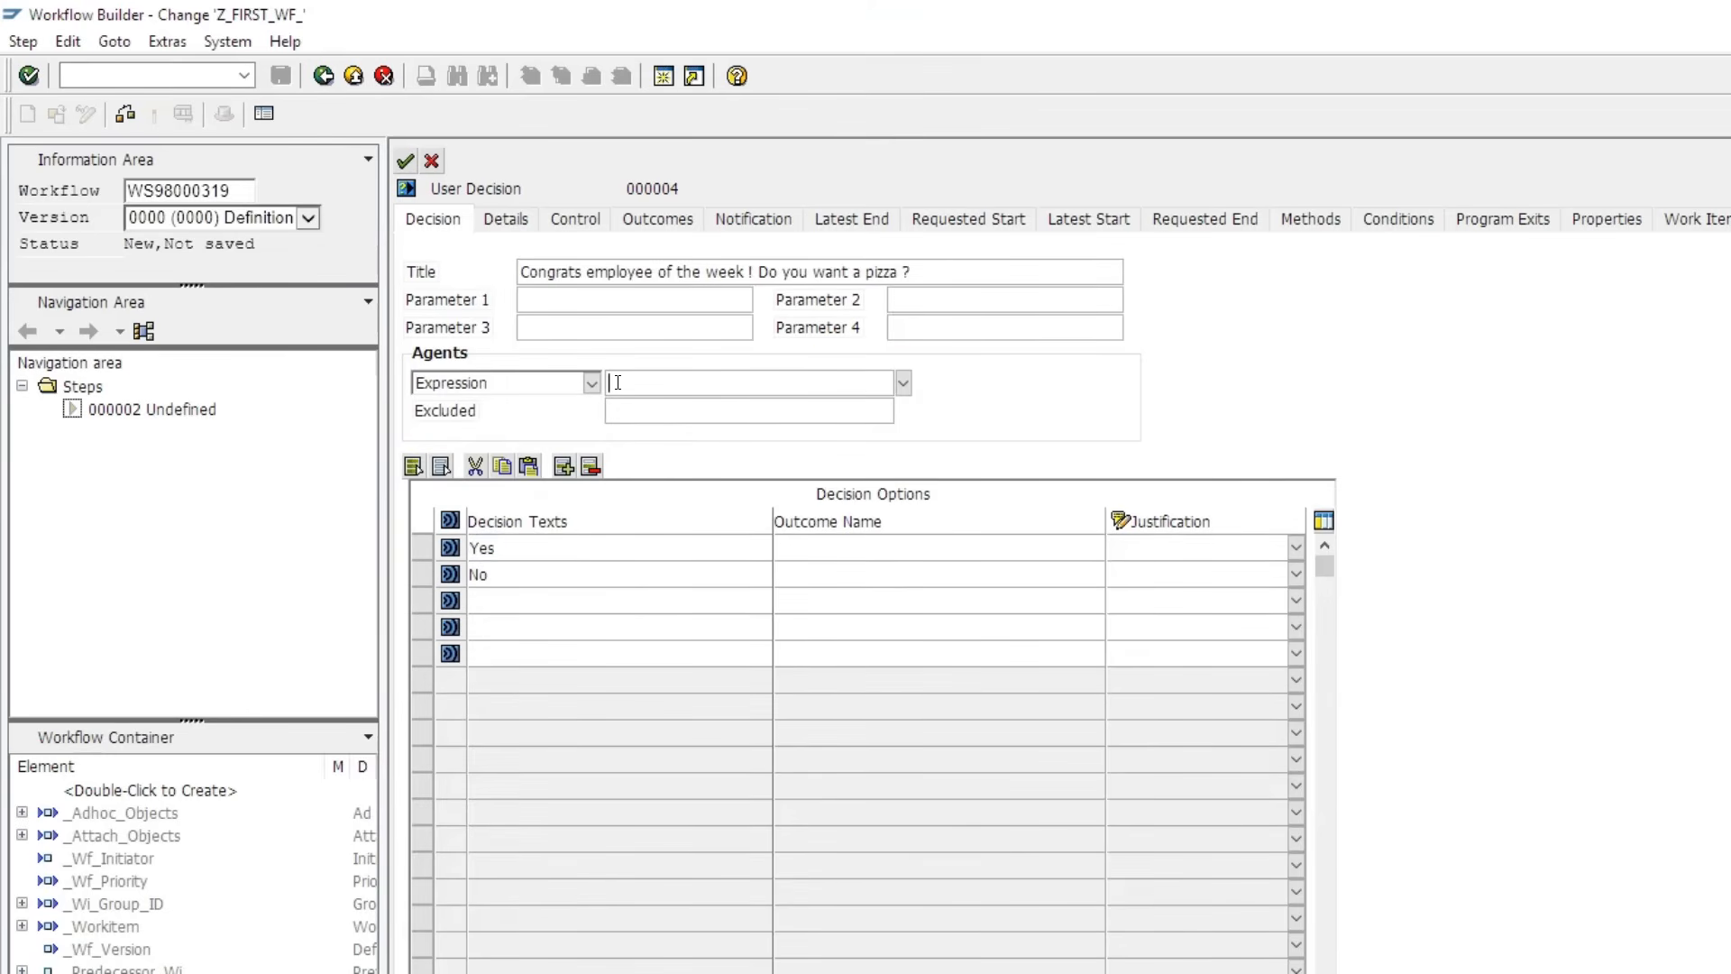
left_click(902, 383)
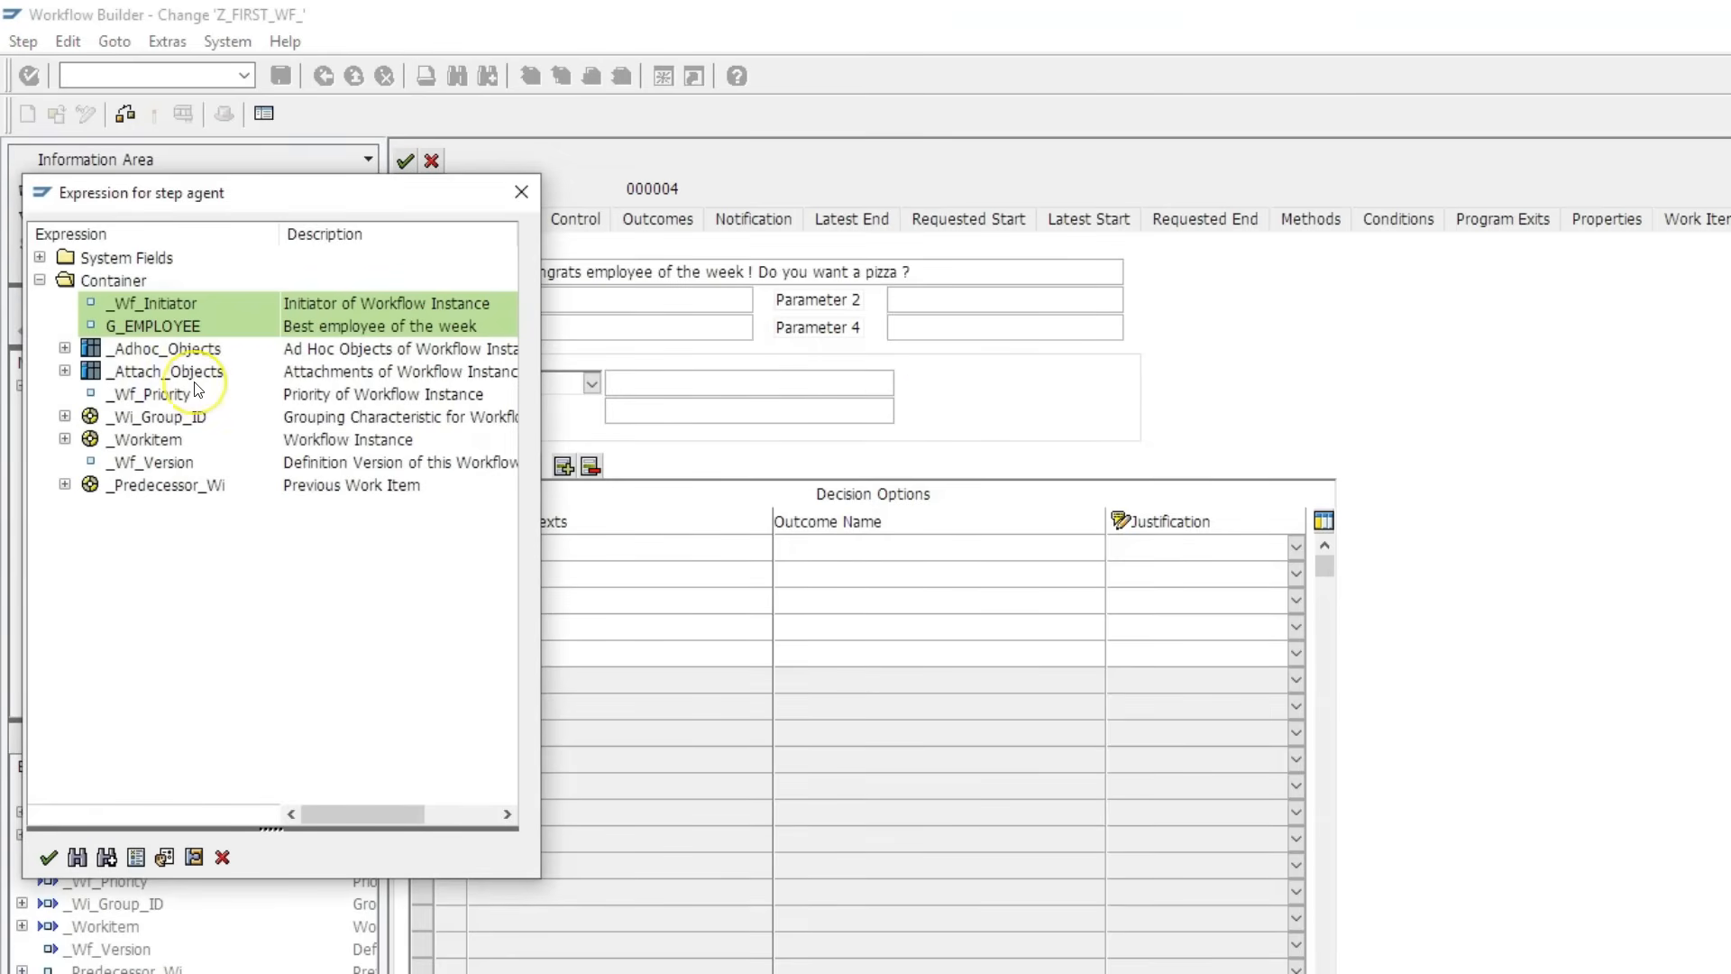
- Assign &G_EMPLOYEE& as the decision agent and view the control settings for task TS00008267
double_click(162, 325)
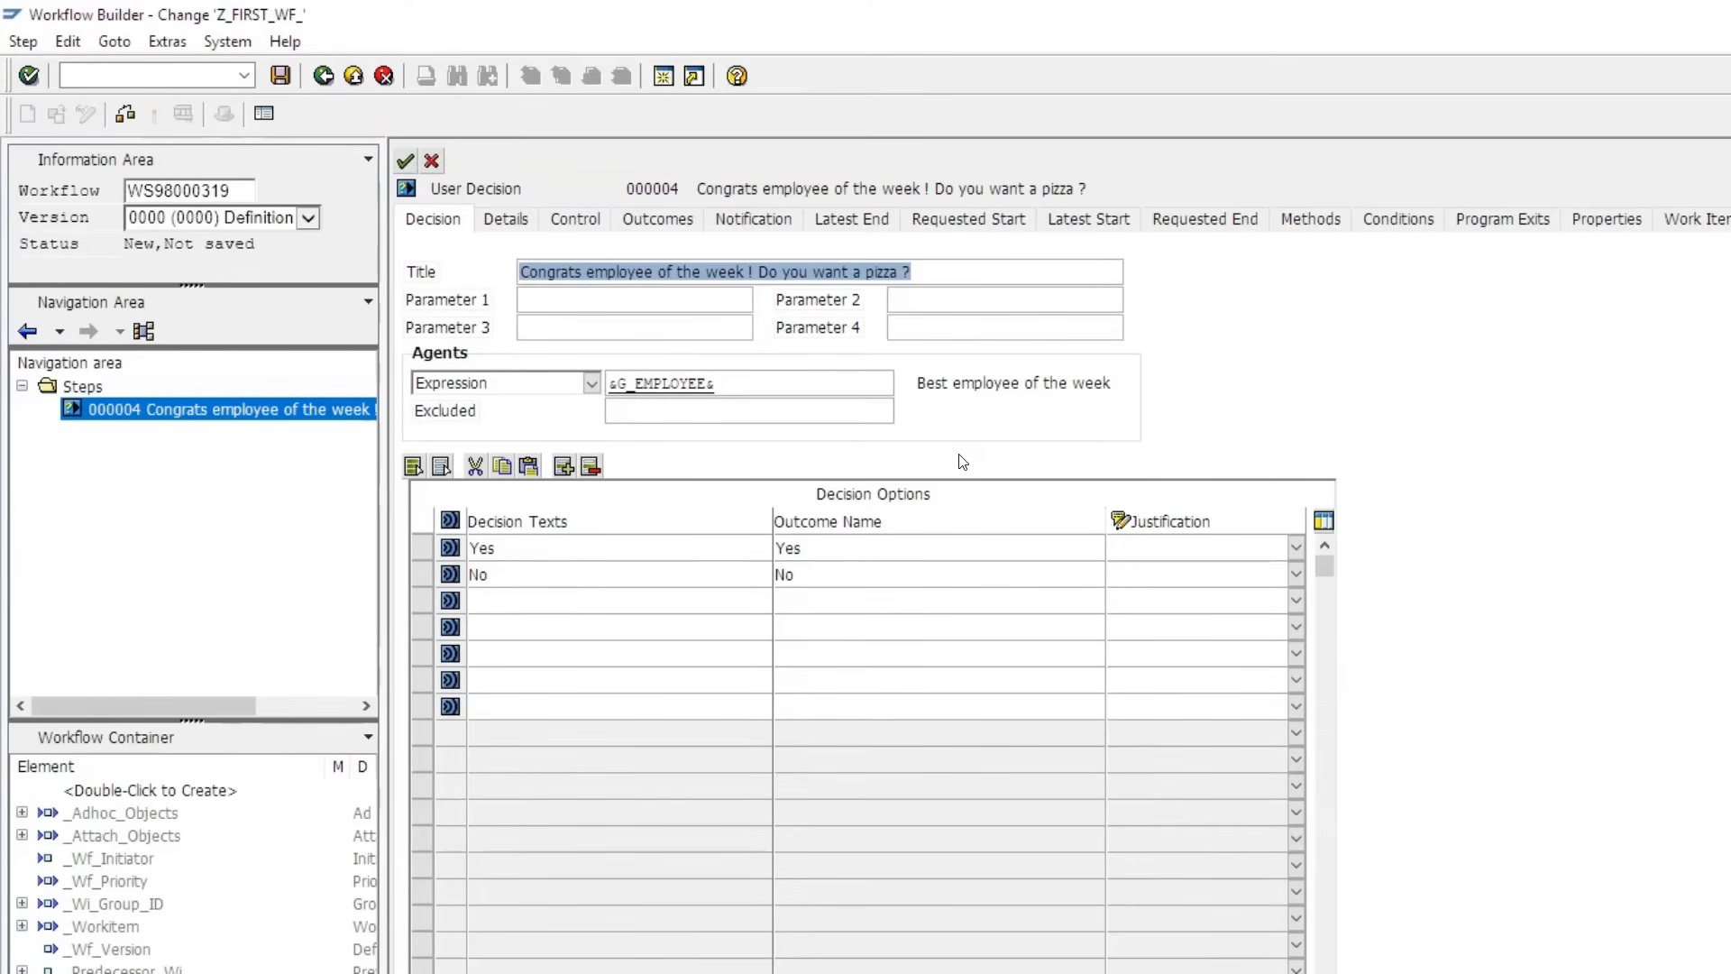
left_click(570, 225)
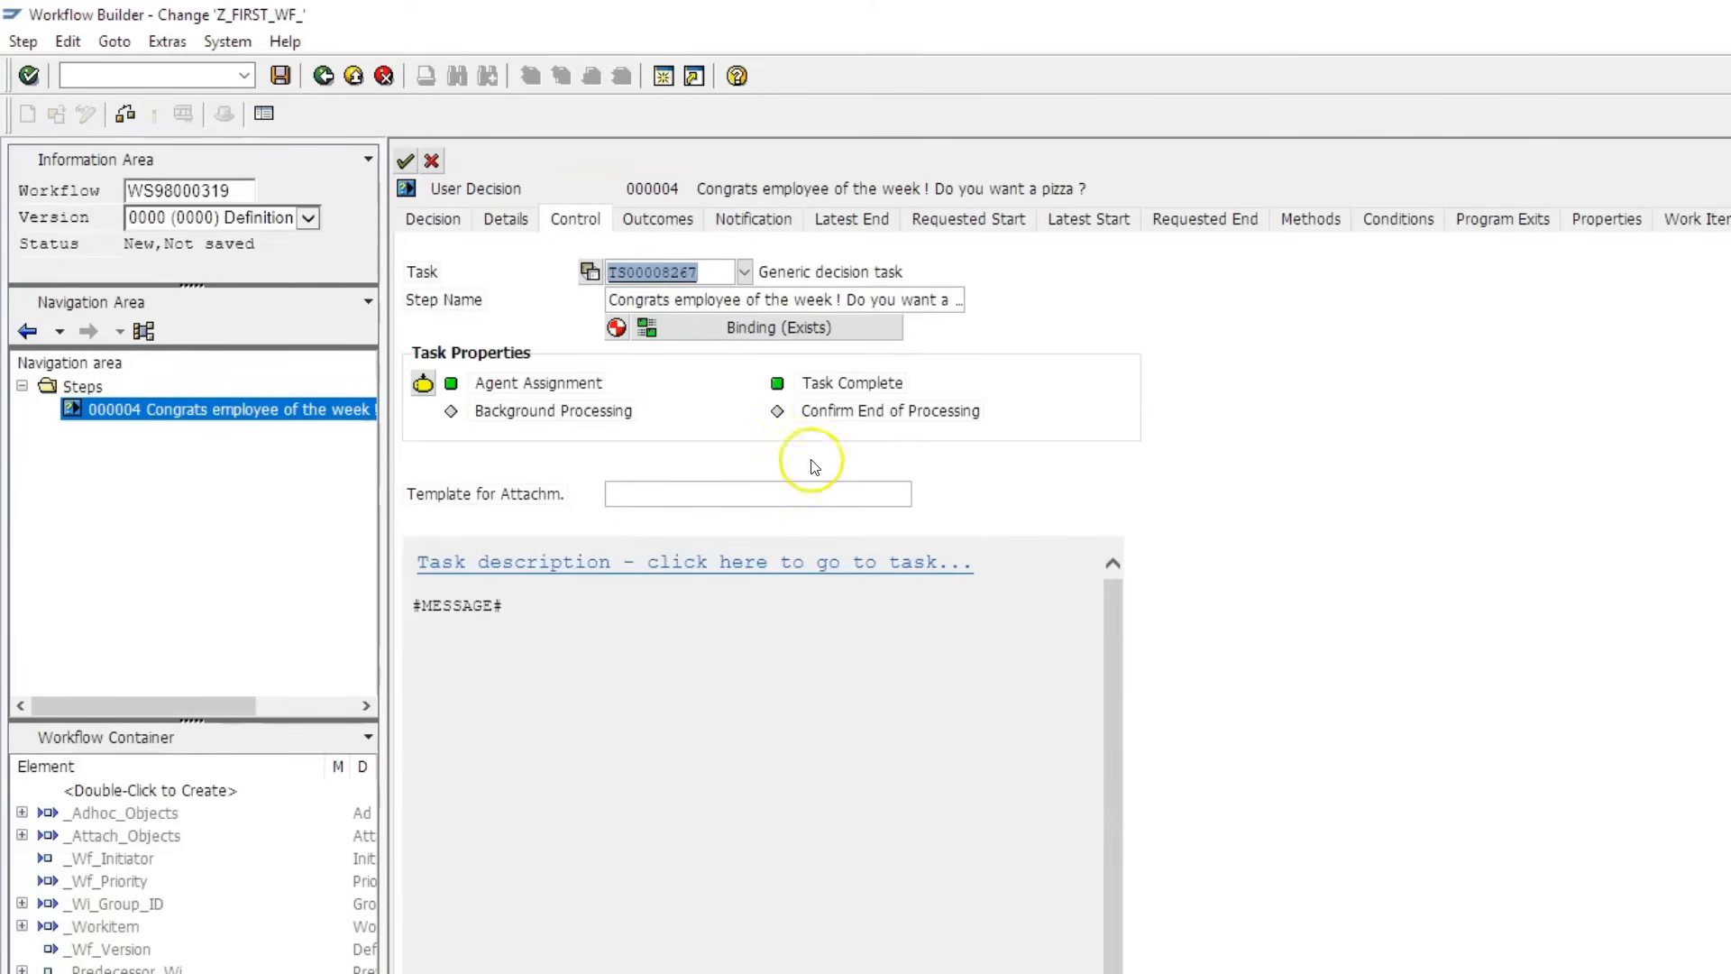
- Make task TS00008267 Generic decision task a General Task, regenerate its index, and go back
left_click(422, 385)
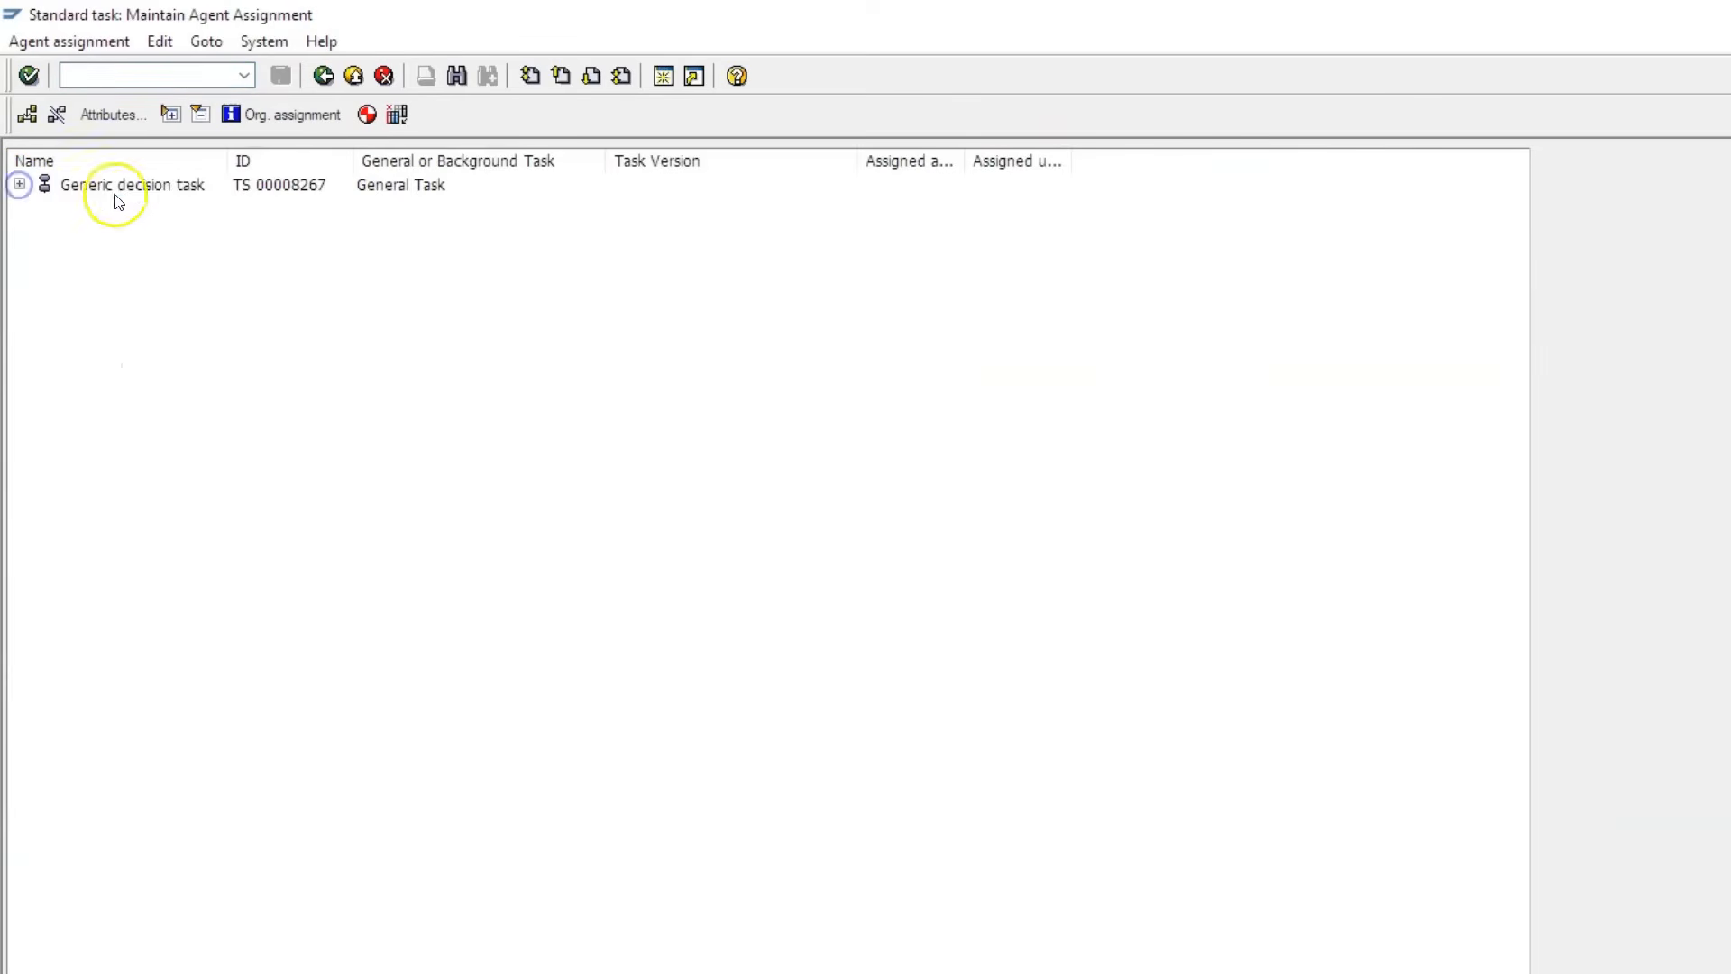
left_click(116, 189)
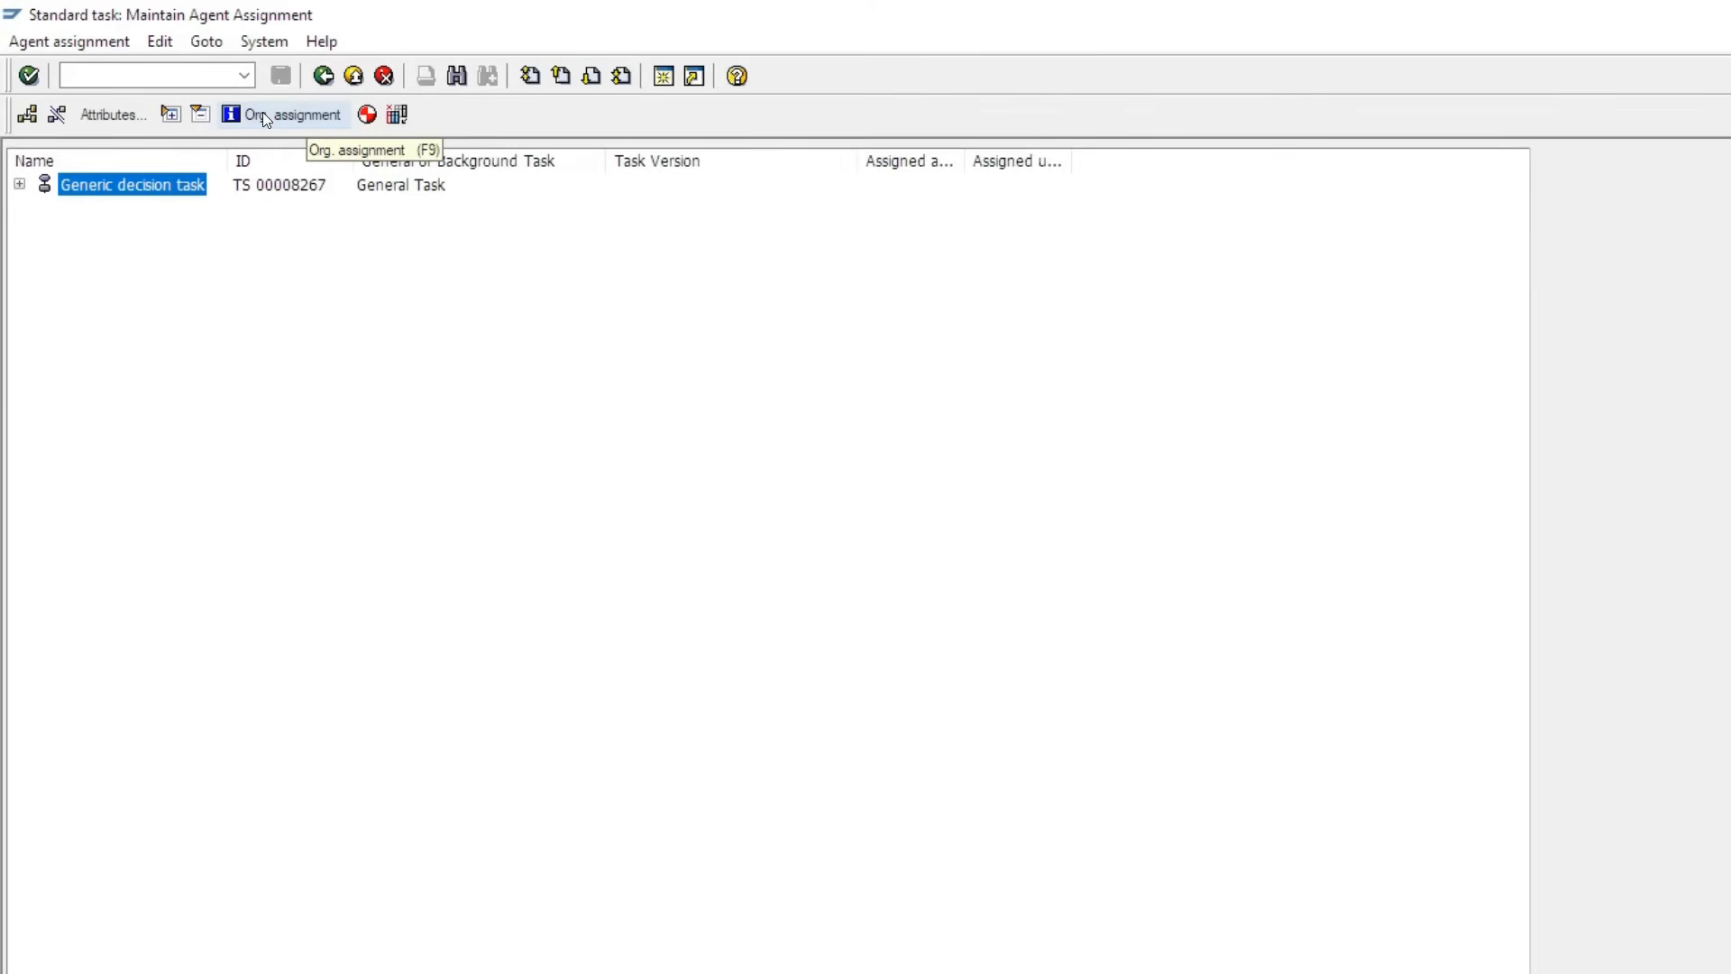
left_click(105, 113)
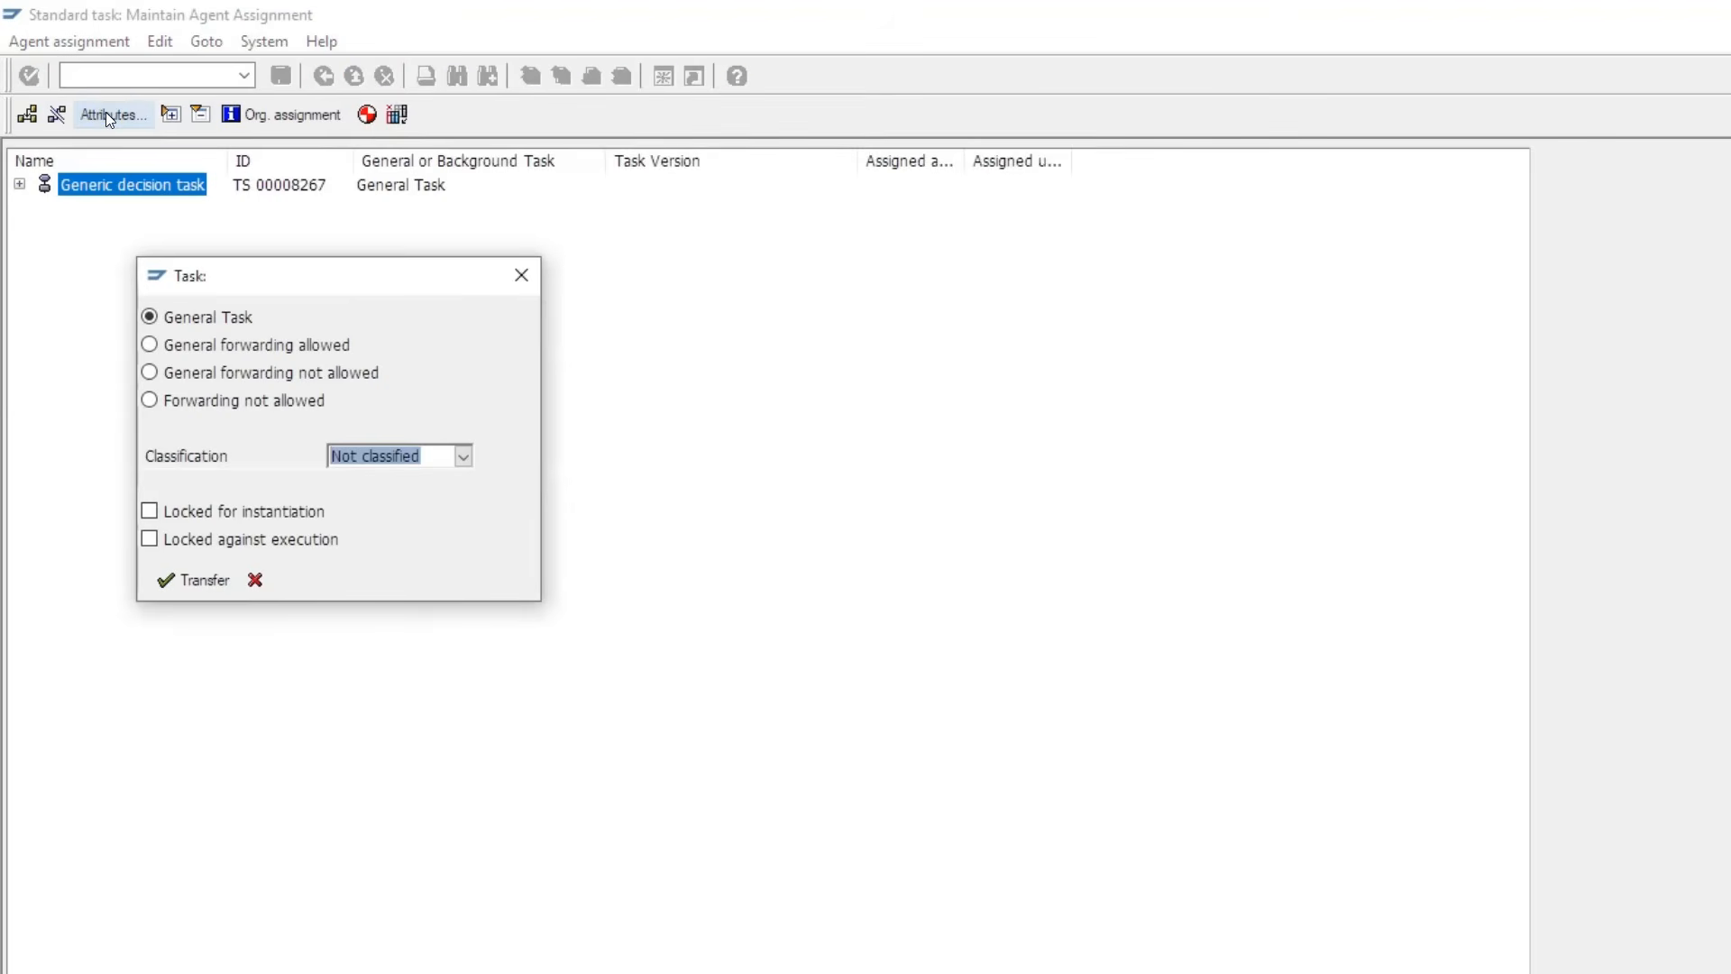
left_click(174, 317)
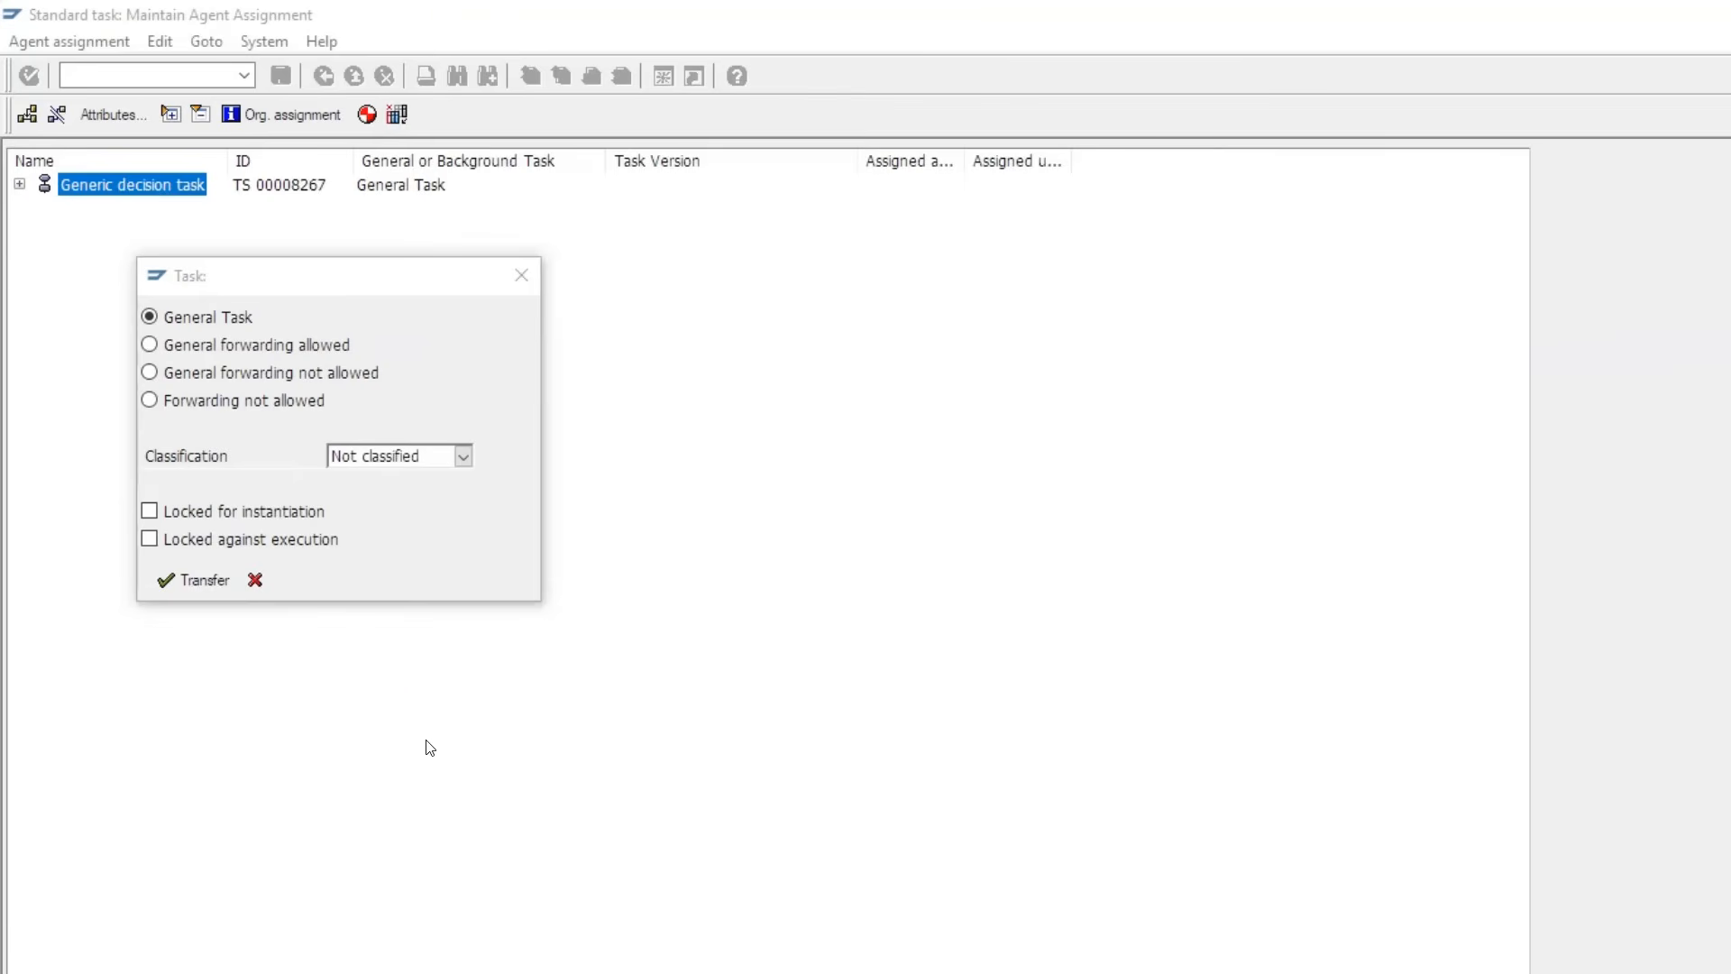
left_click(209, 581)
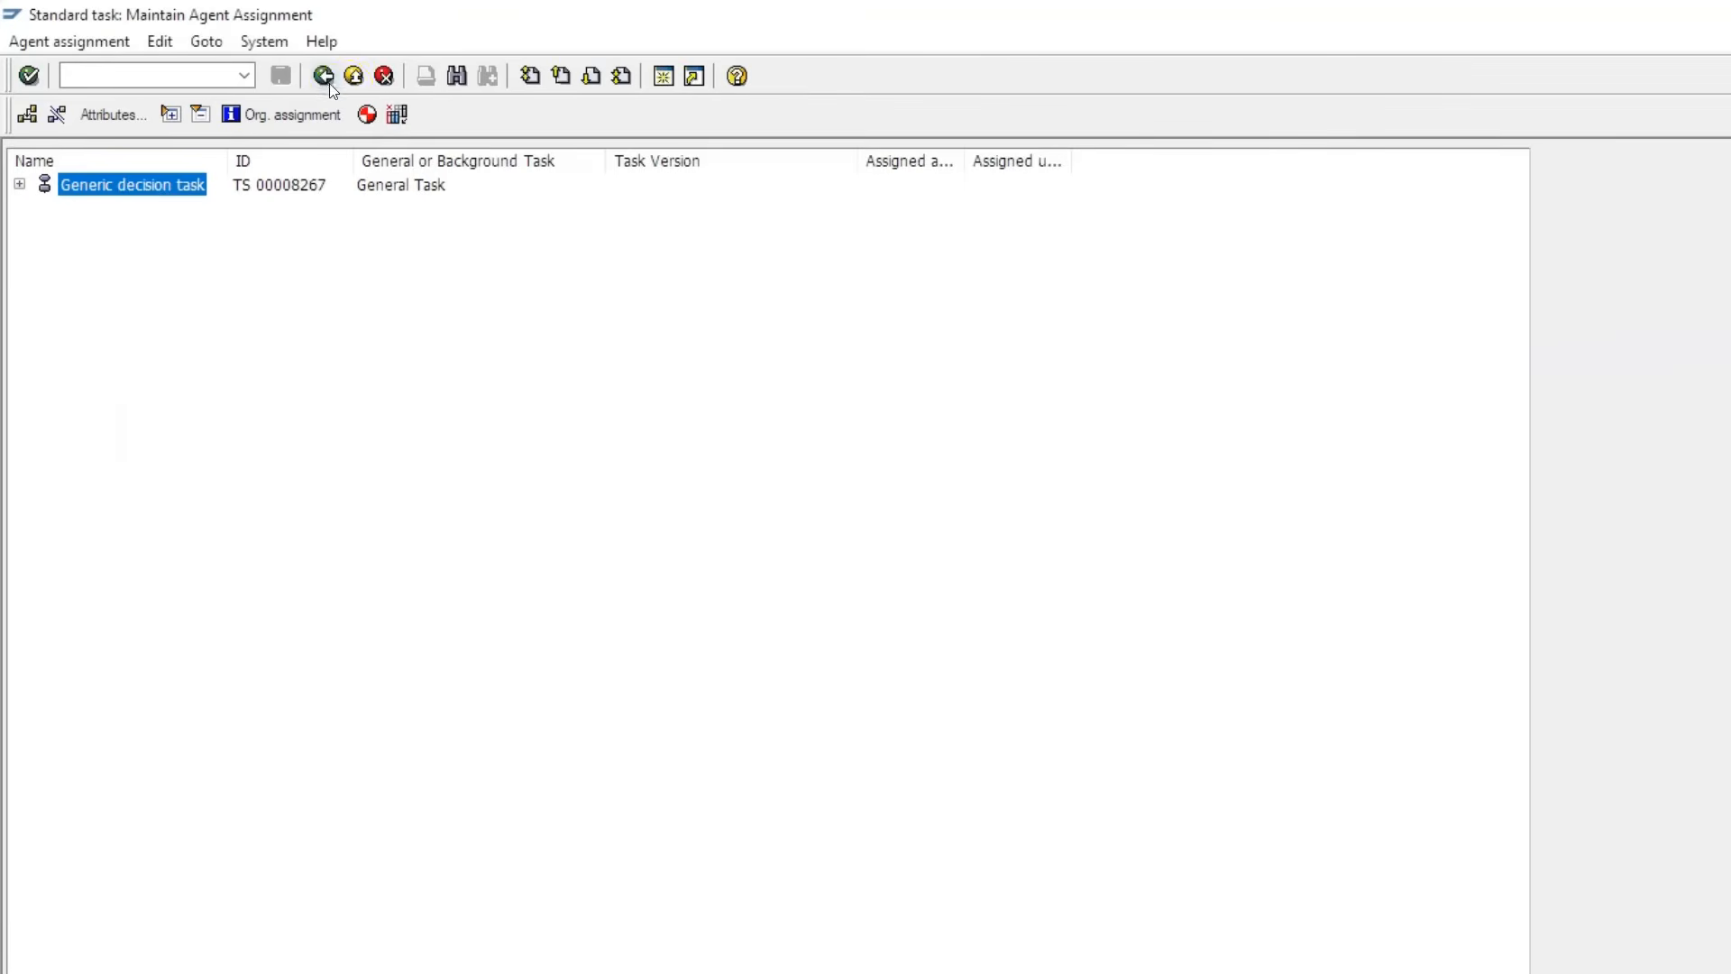
left_click(366, 114)
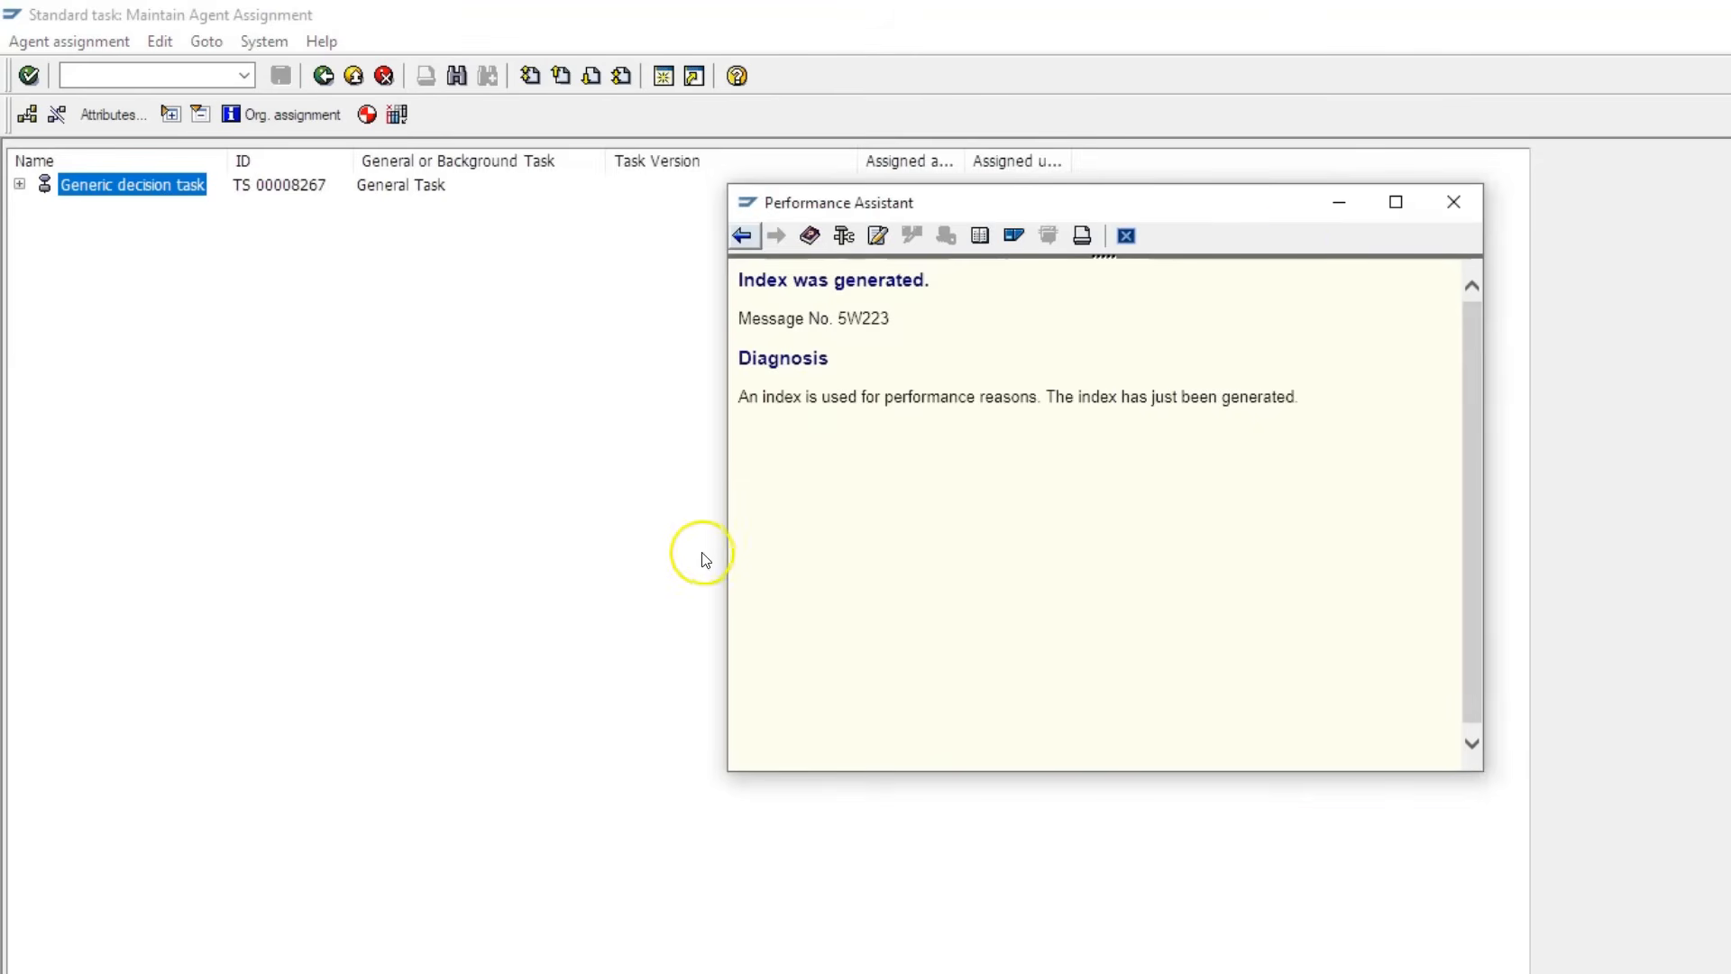
left_click(1452, 201)
left_click(324, 76)
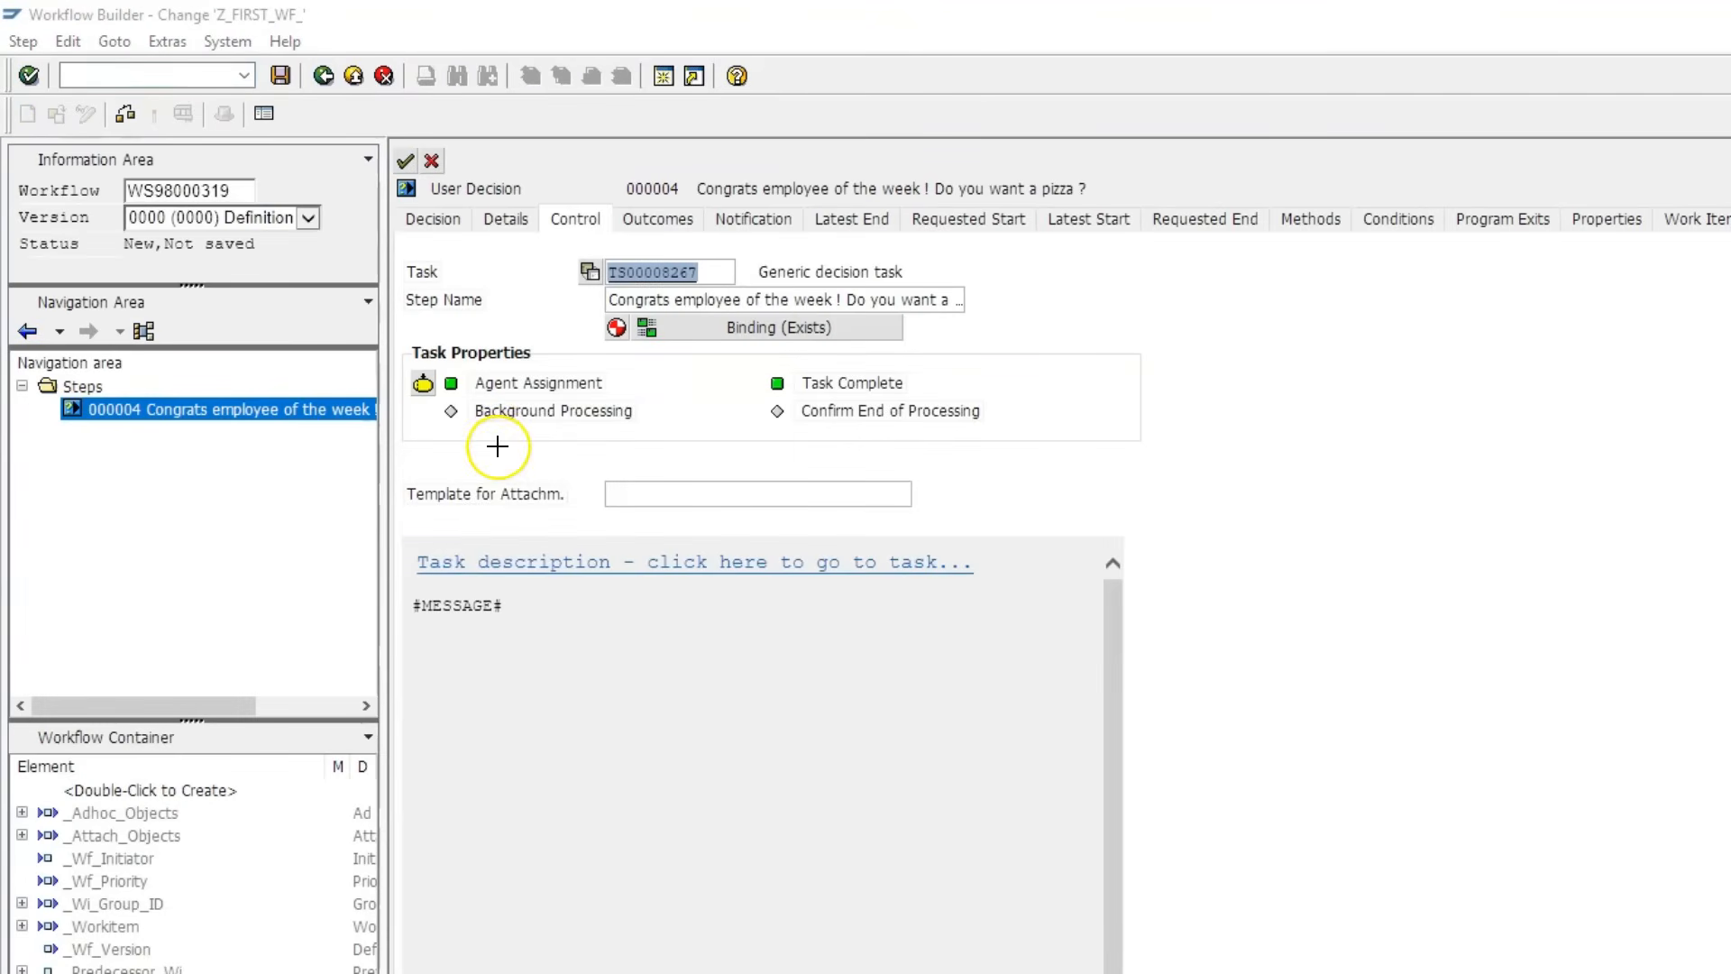
- Review the Congrats decision options and transfer the step into the workflow graphic
mouse_move(402, 362)
left_mouse_down()
mouse_move(448, 395)
mouse_move(620, 399)
left_mouse_up()
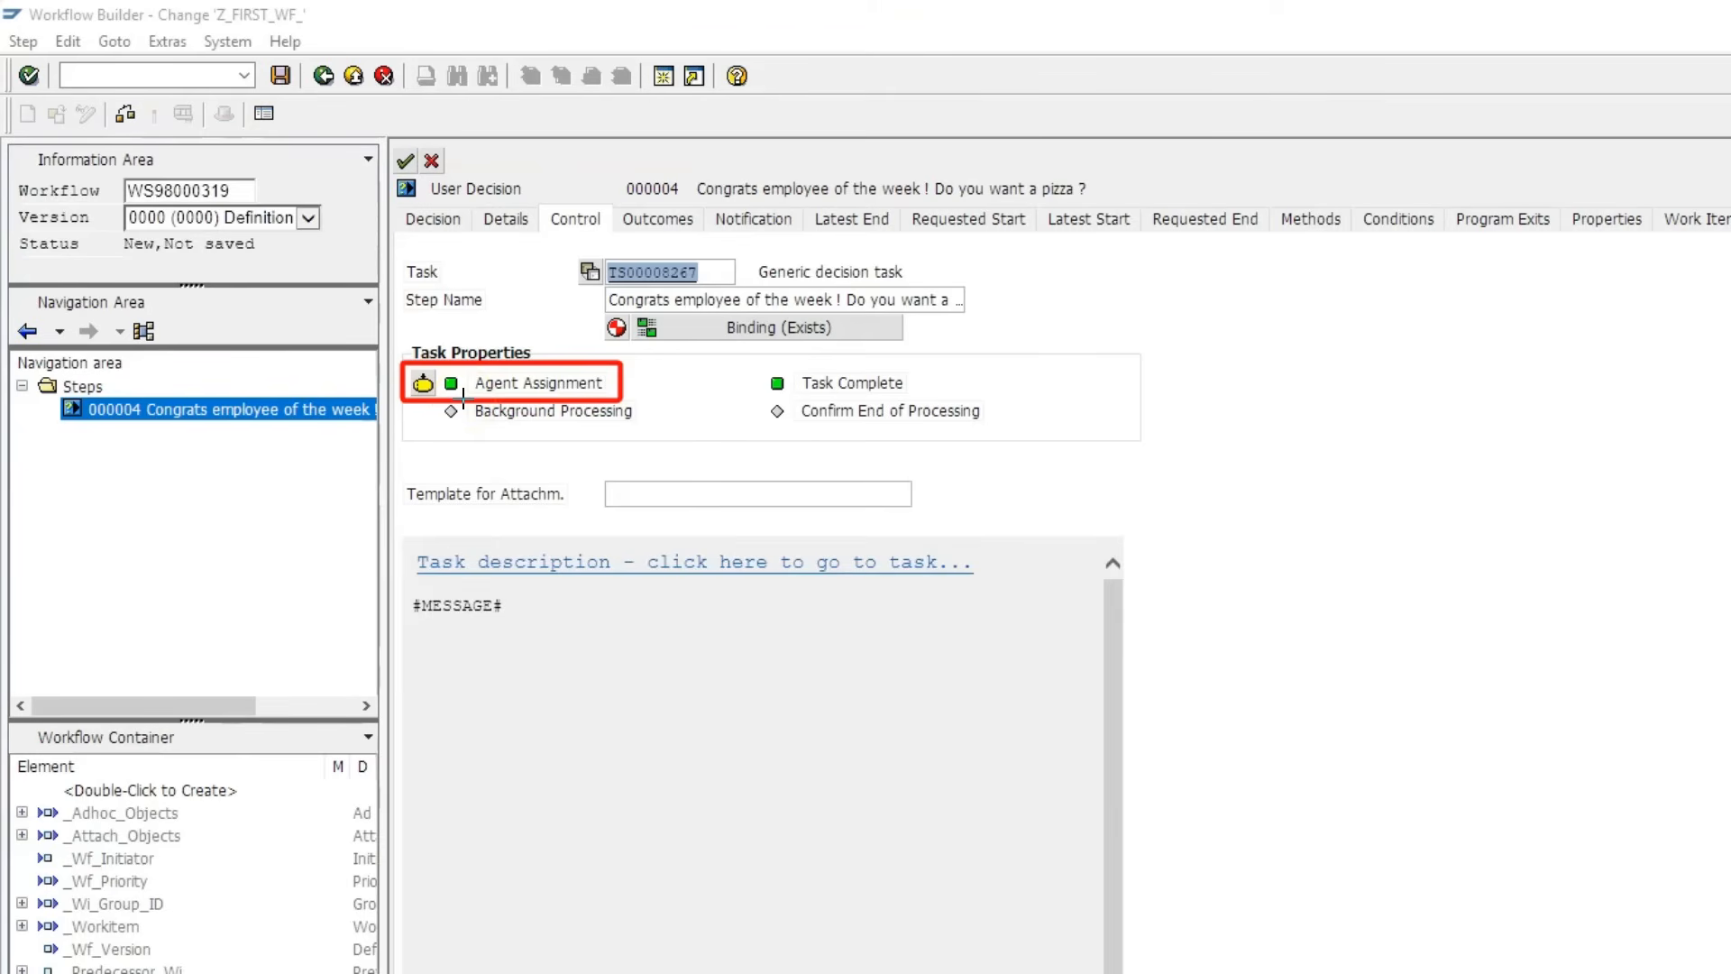
left_click(429, 221)
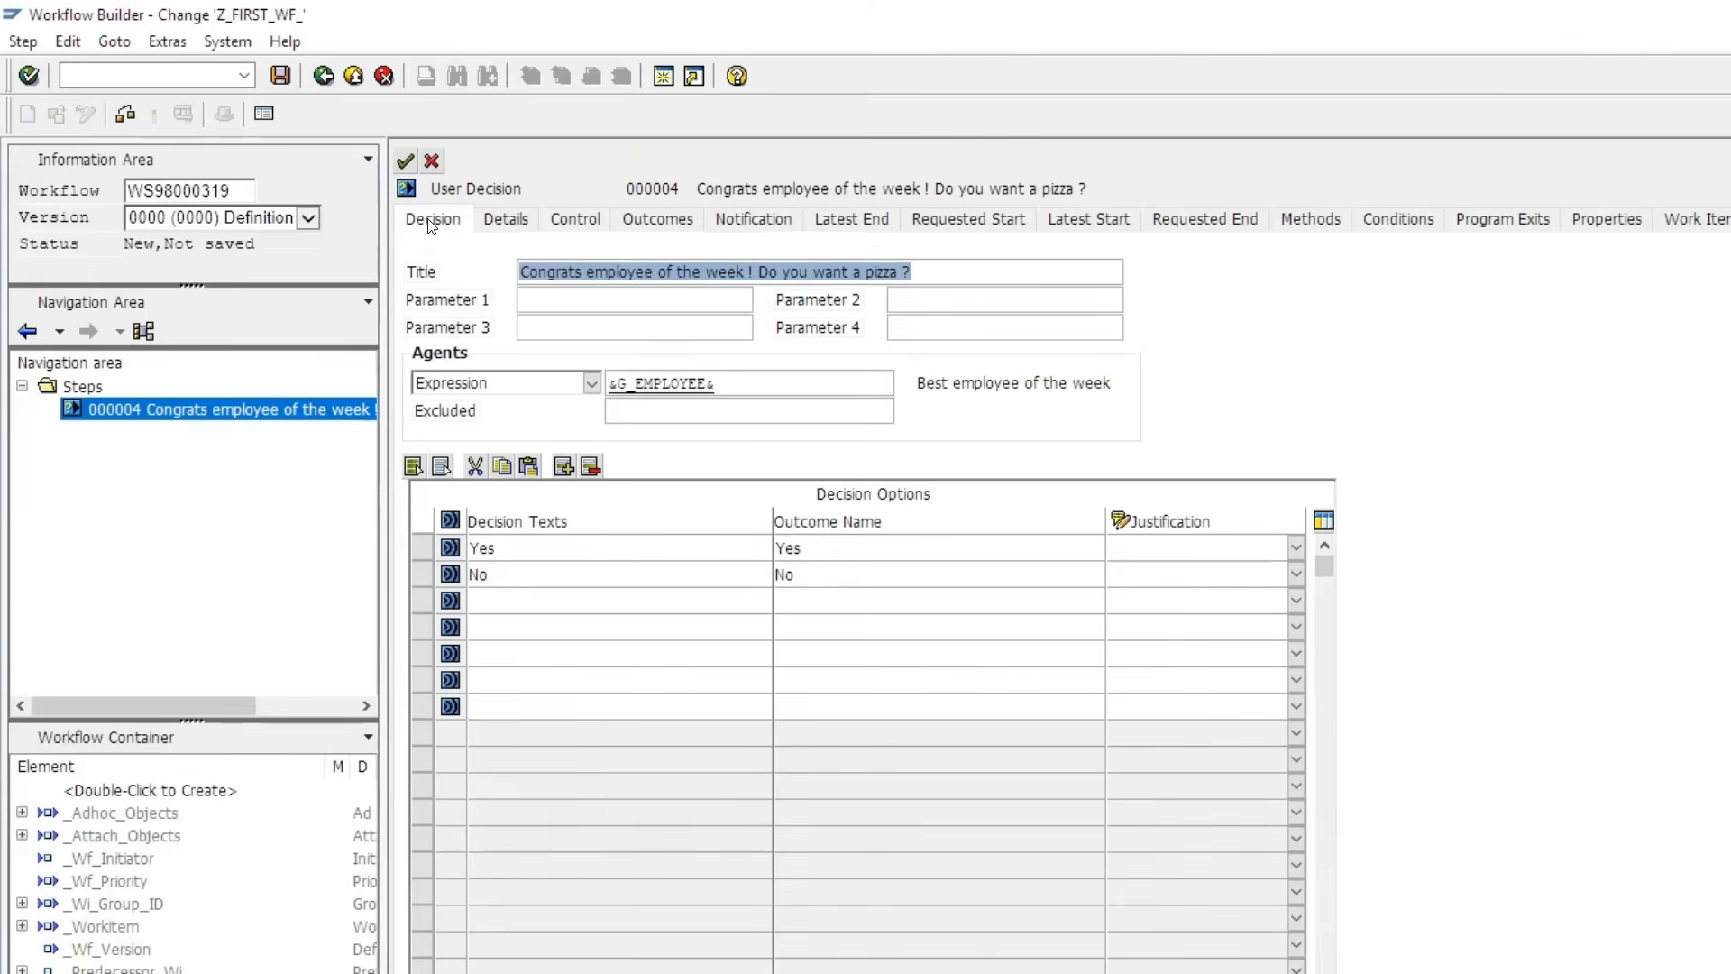
left_click(1170, 426)
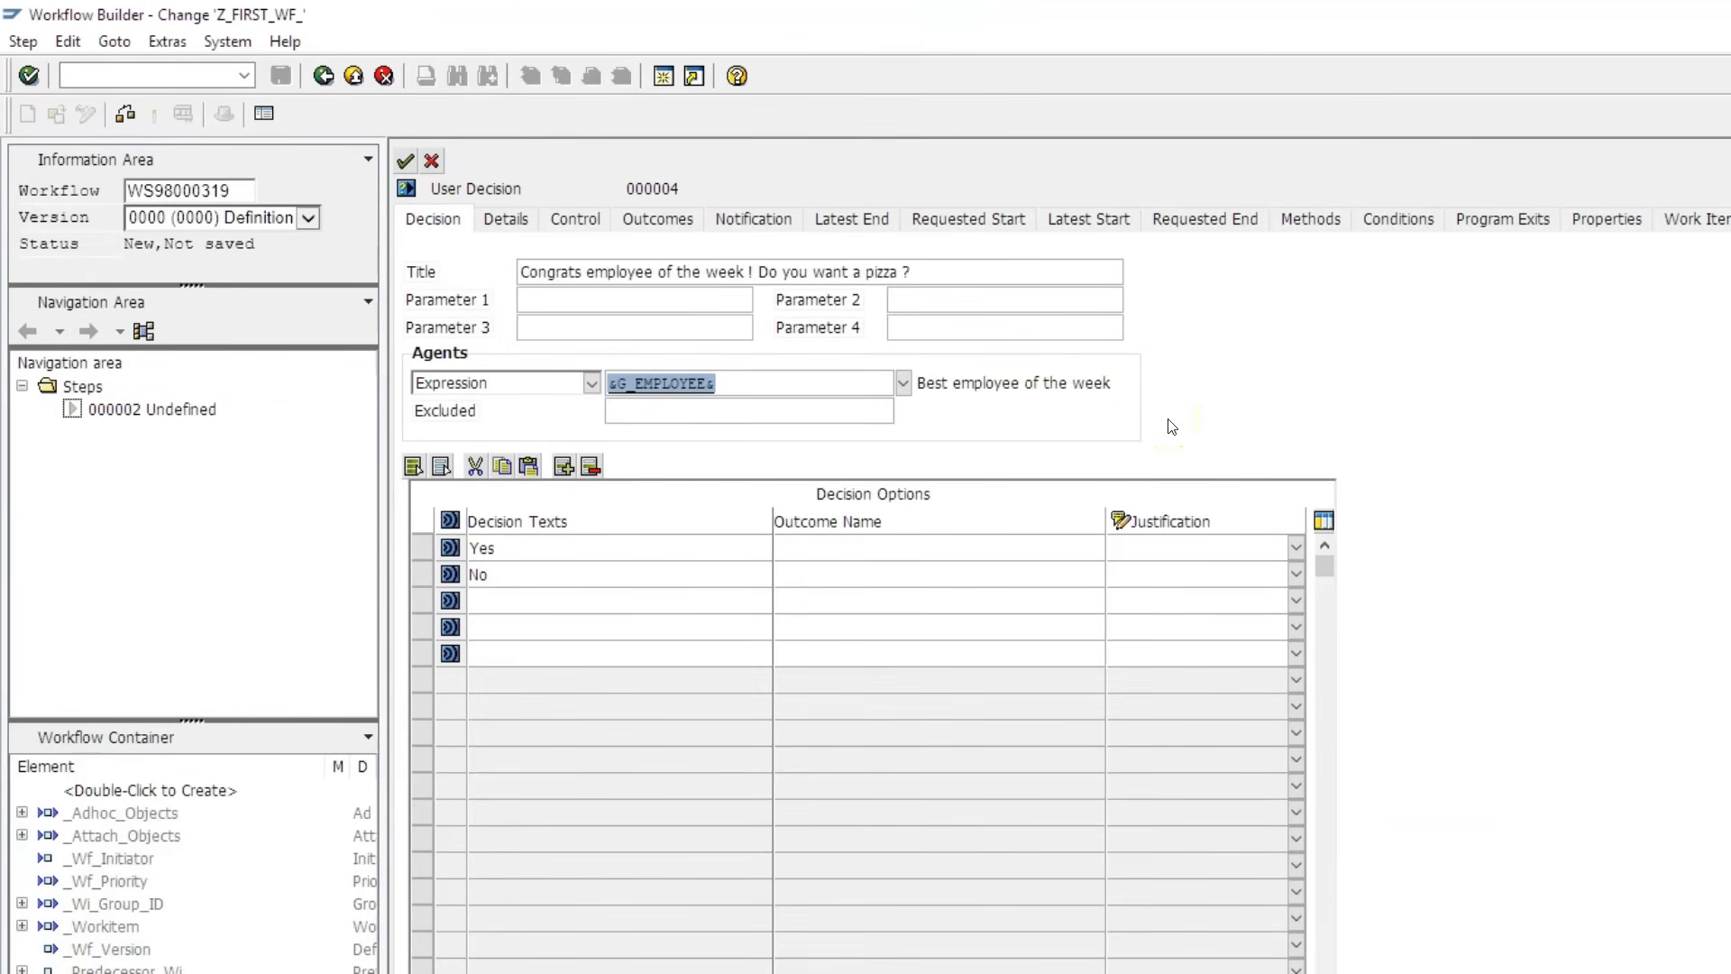
left_click(407, 162)
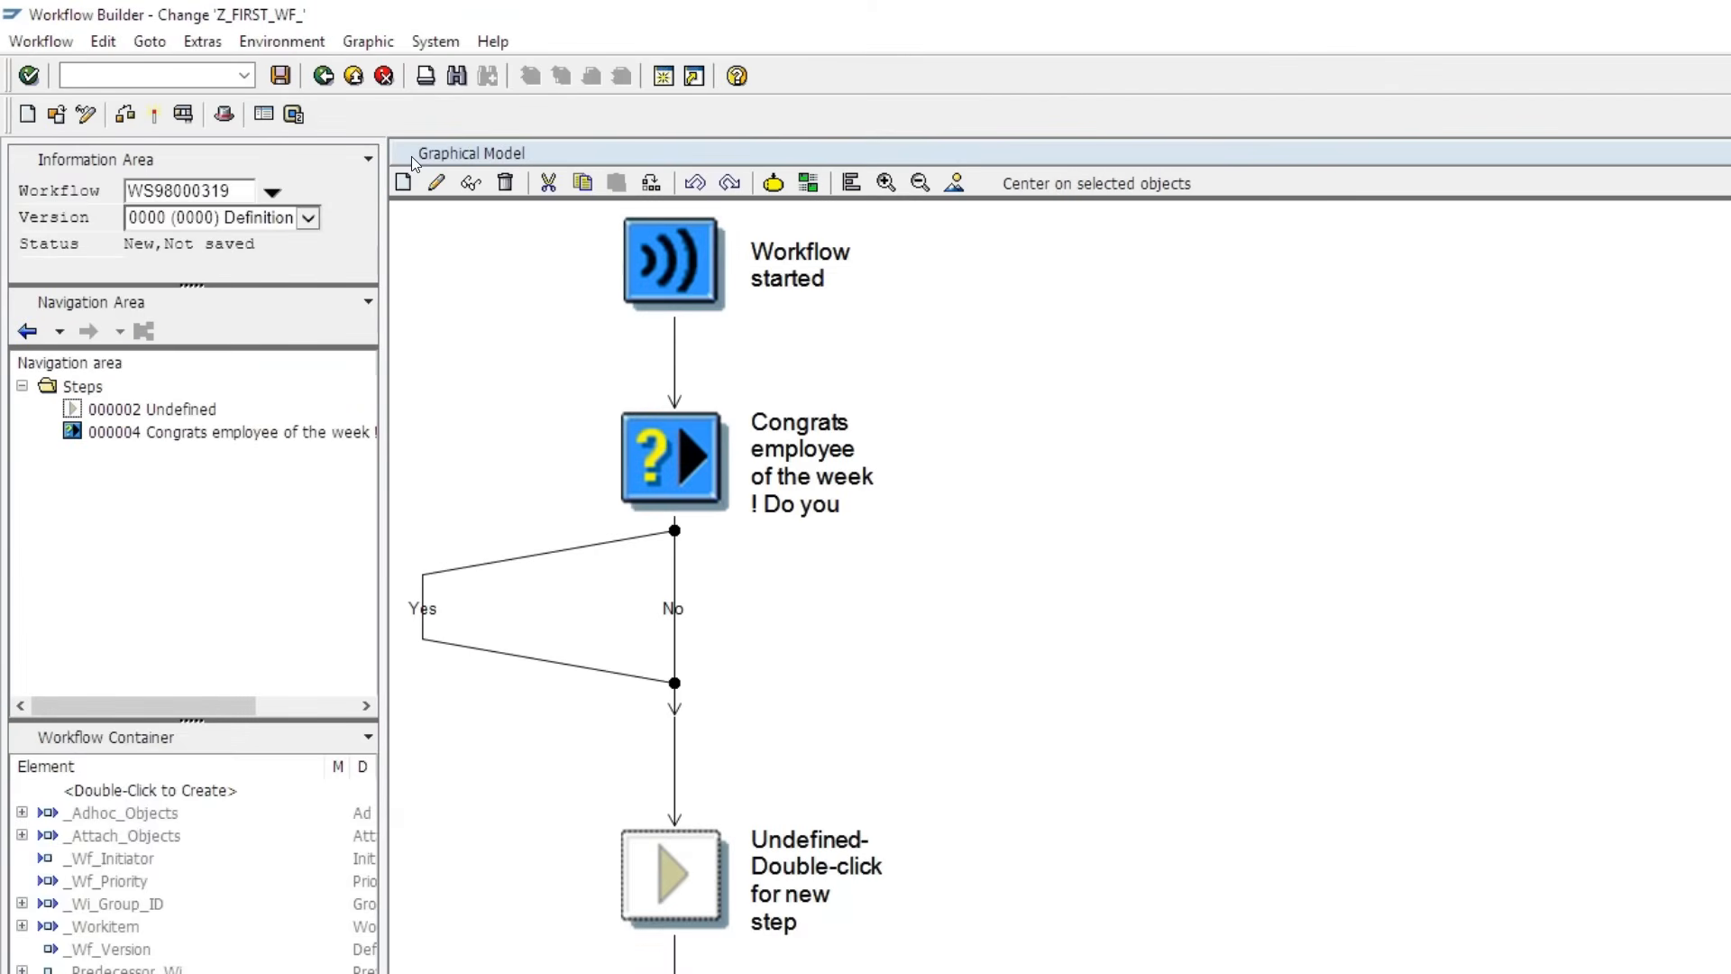
left_click(1169, 638)
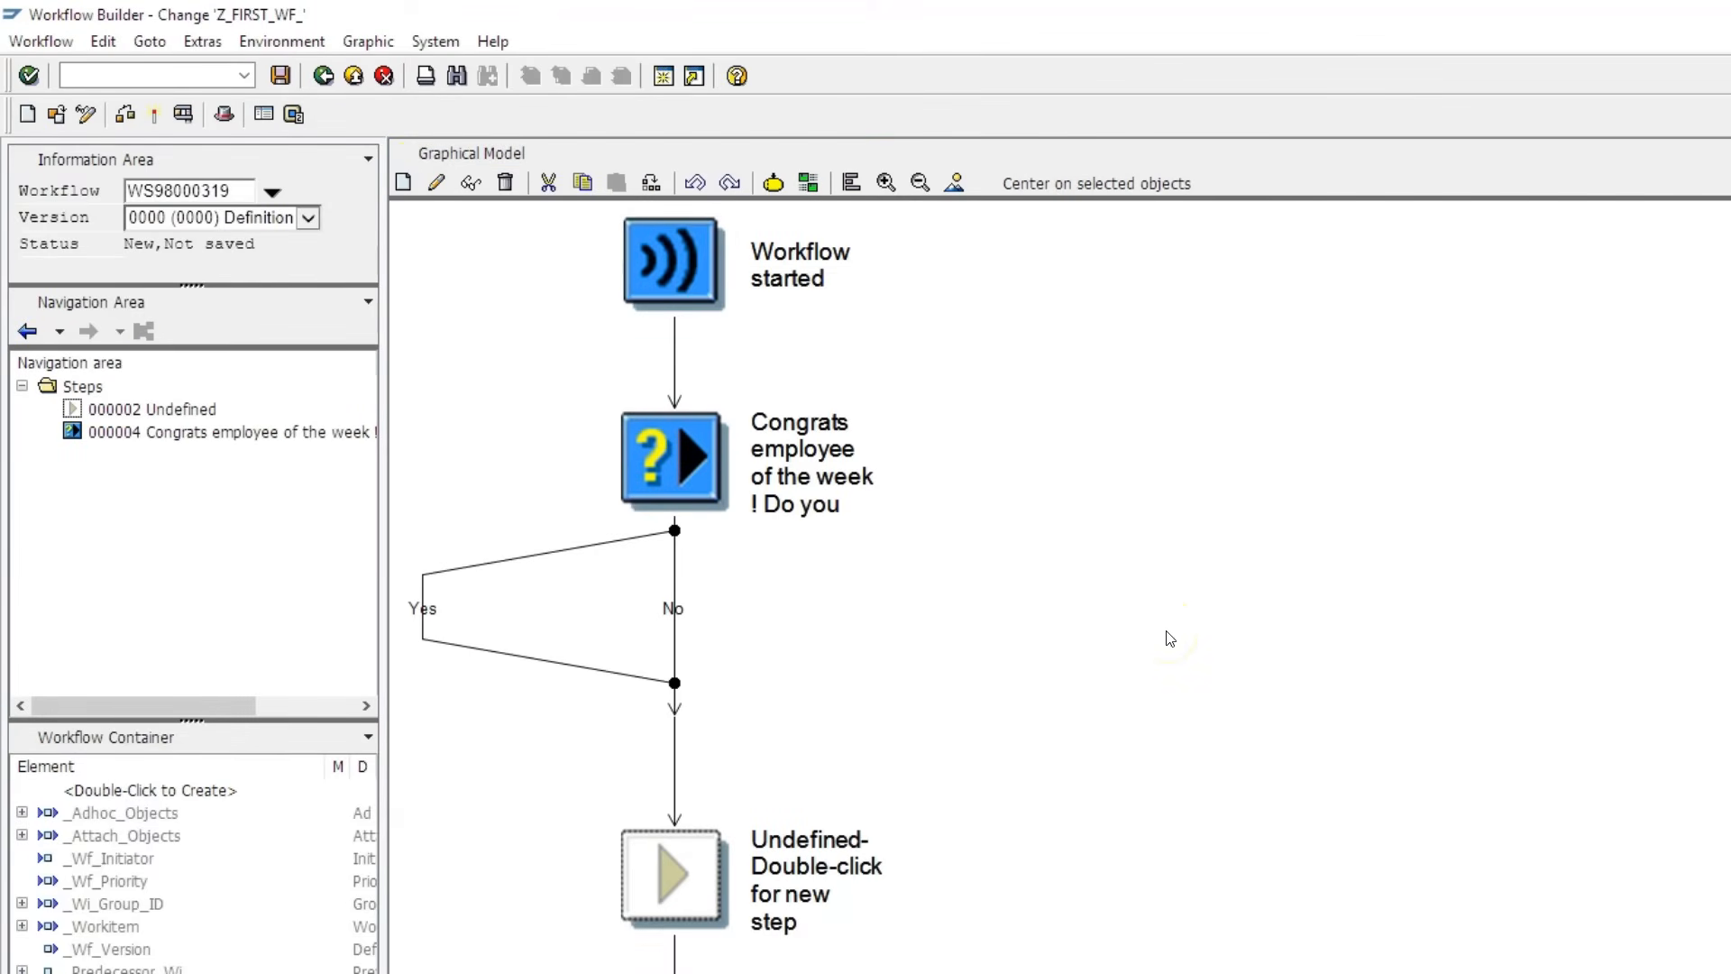
left_click(715, 510)
left_click(1245, 824)
- Add a third decision option 'No Idea' to the Congrats step
double_click(658, 475)
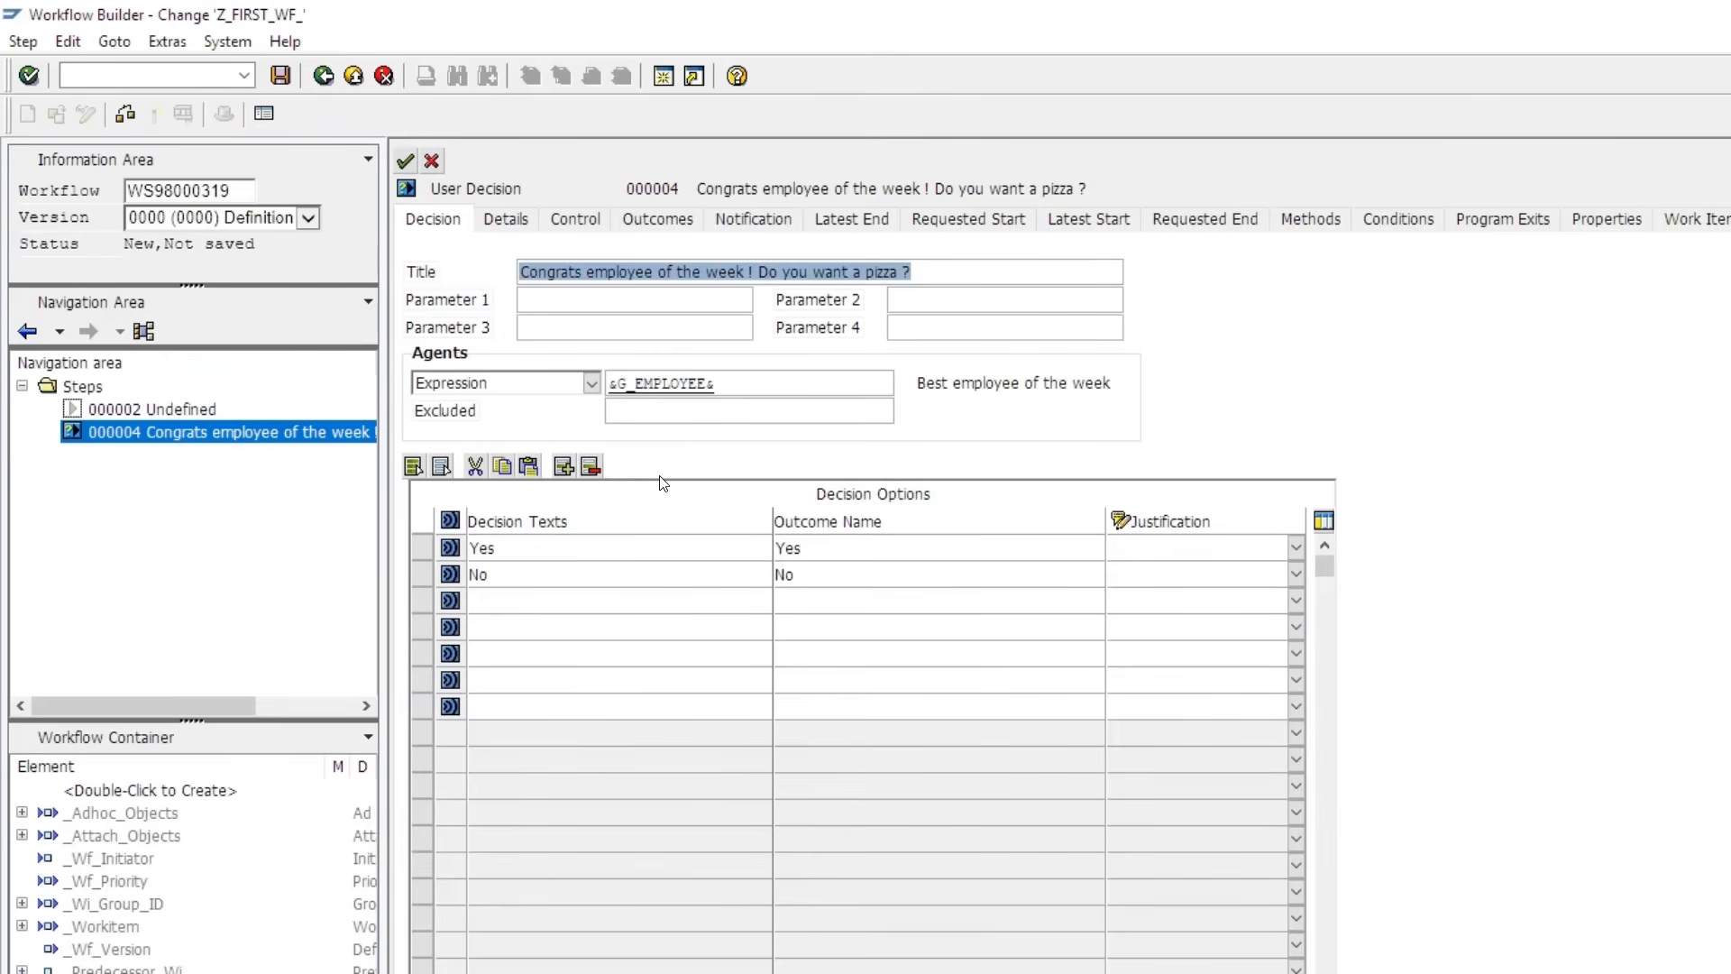
left_click(494, 599)
type("No Idea")
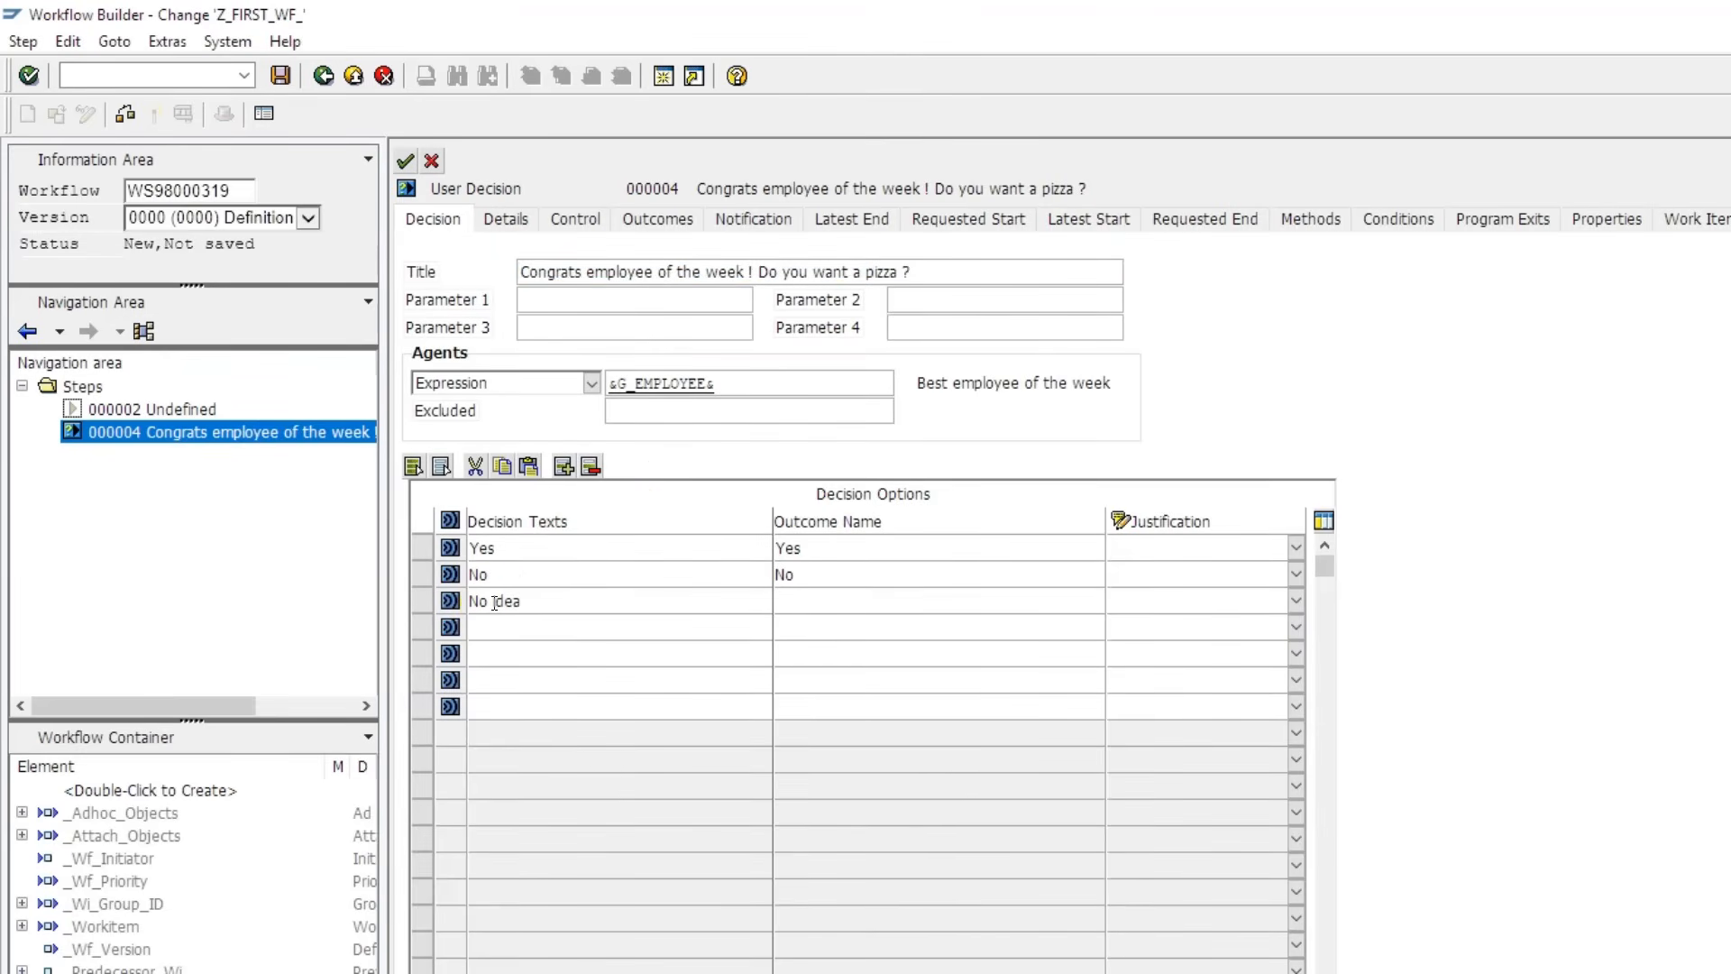
left_click(405, 160)
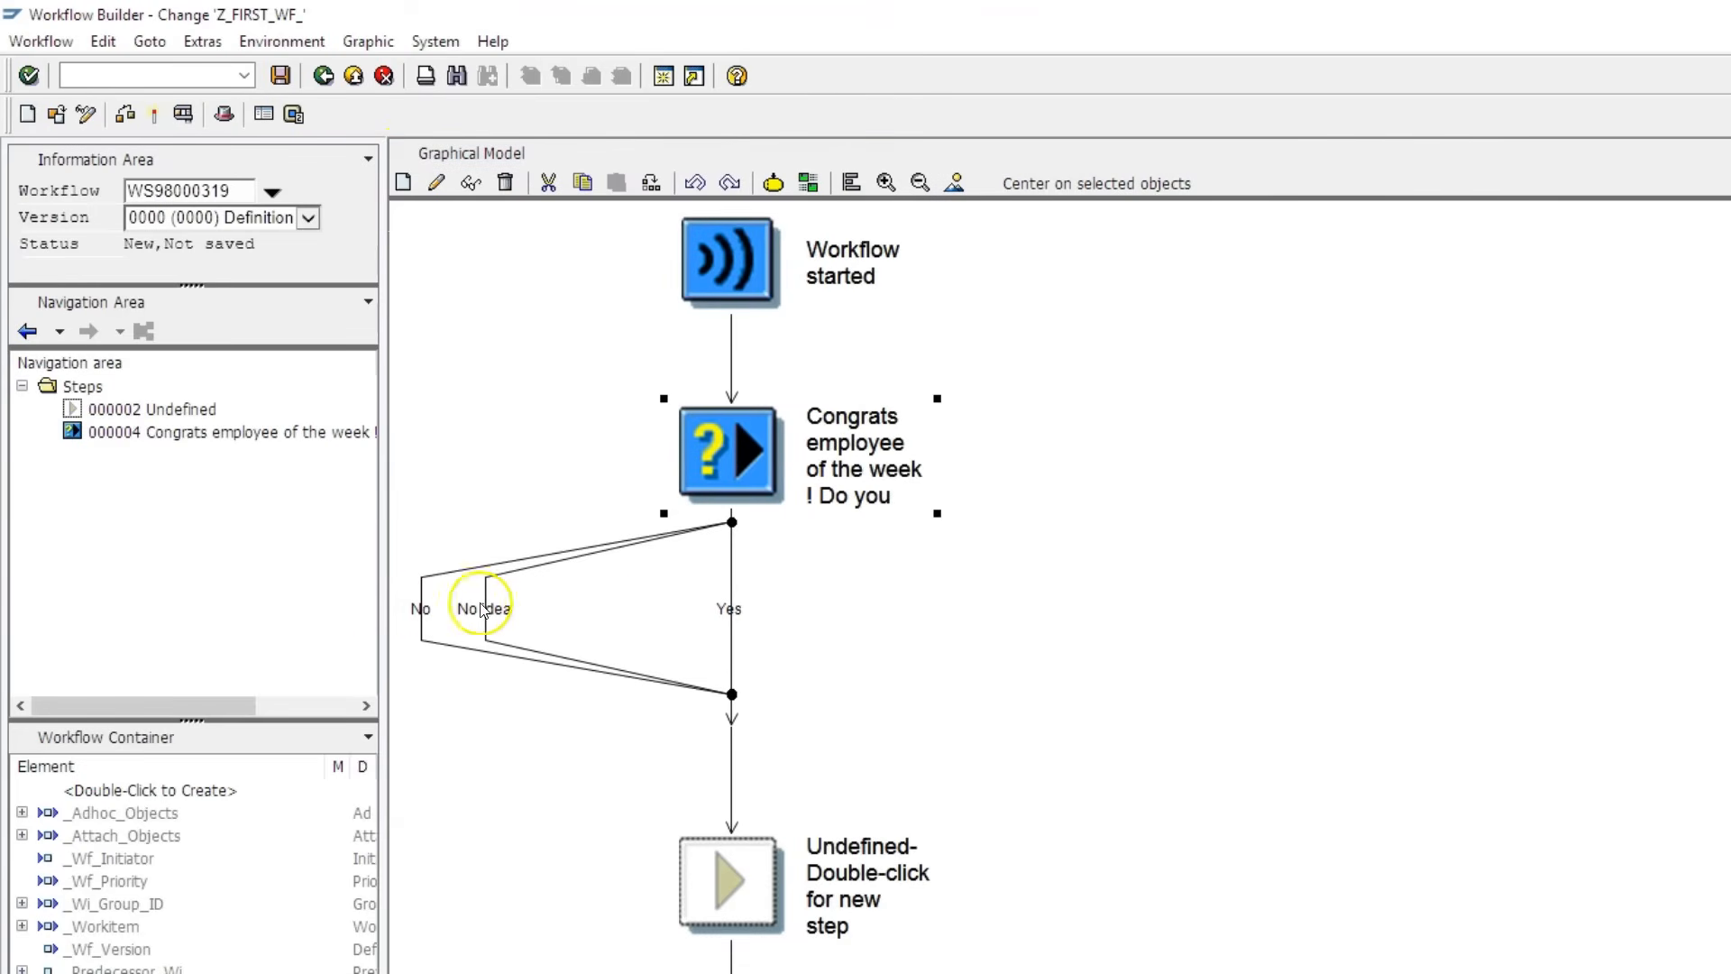
- Remove the 'No Idea' option, confirm deleting its branch, and reopen the step
double_click(737, 451)
left_click(611, 635)
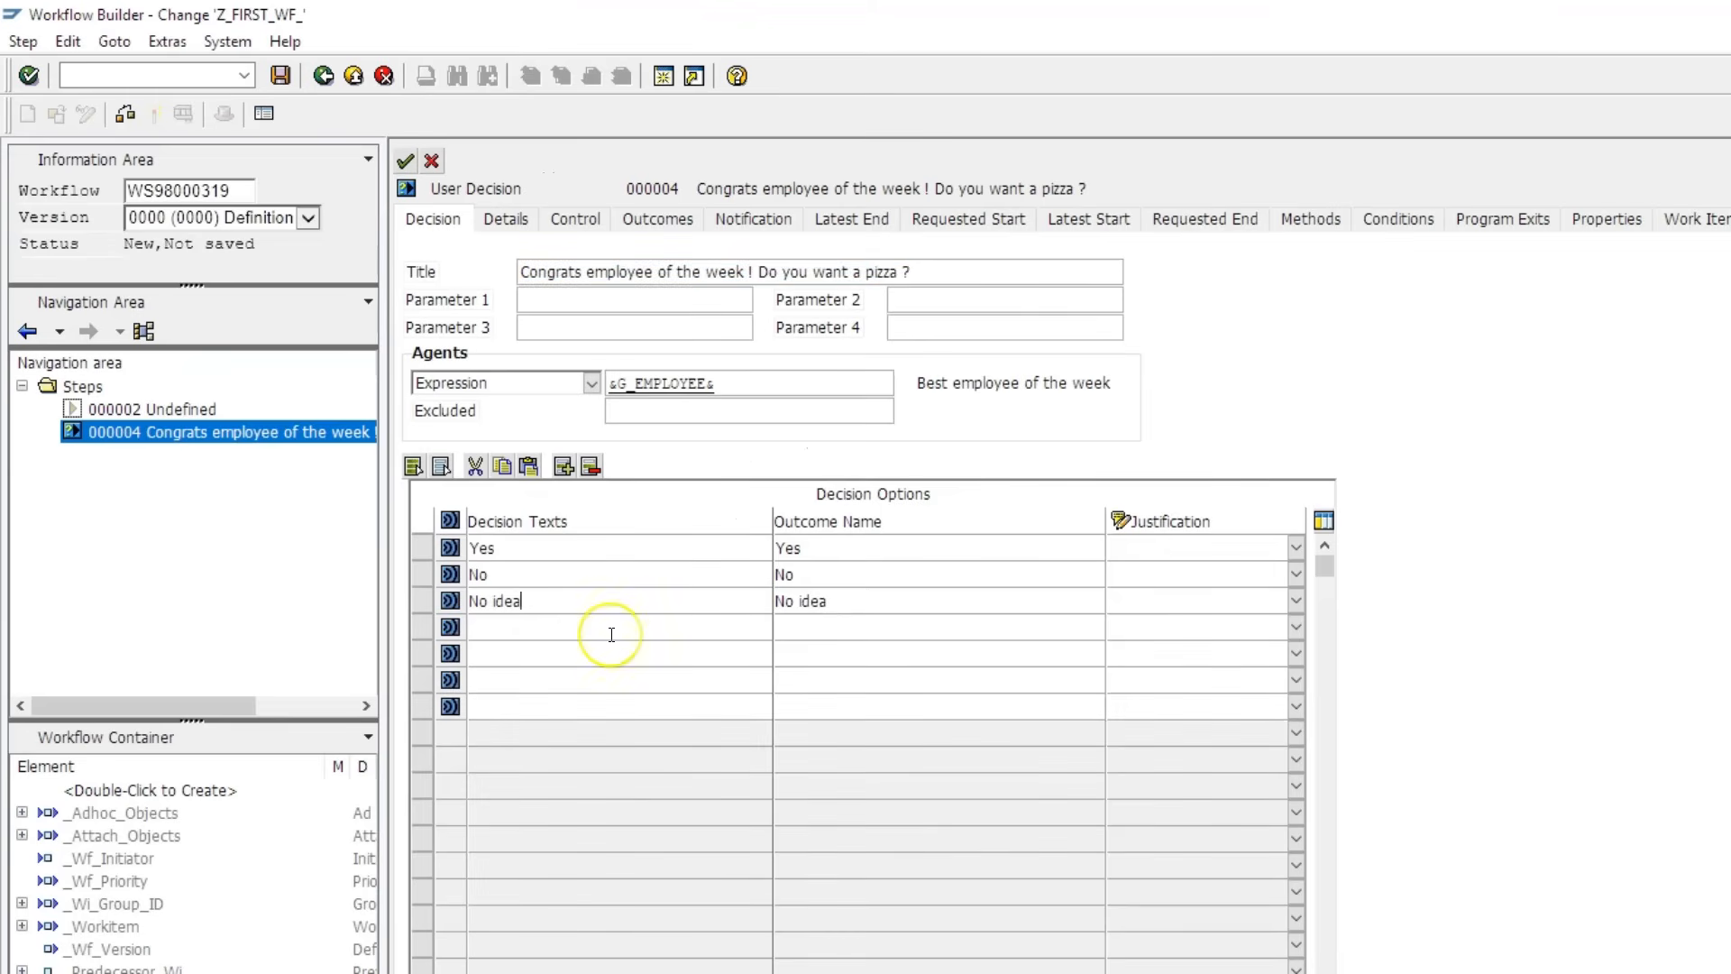
left_click_drag(572, 593, 375, 584)
key("BackSpace")
left_click(857, 603)
left_click_drag(857, 603, 707, 598)
key("BackSpace")
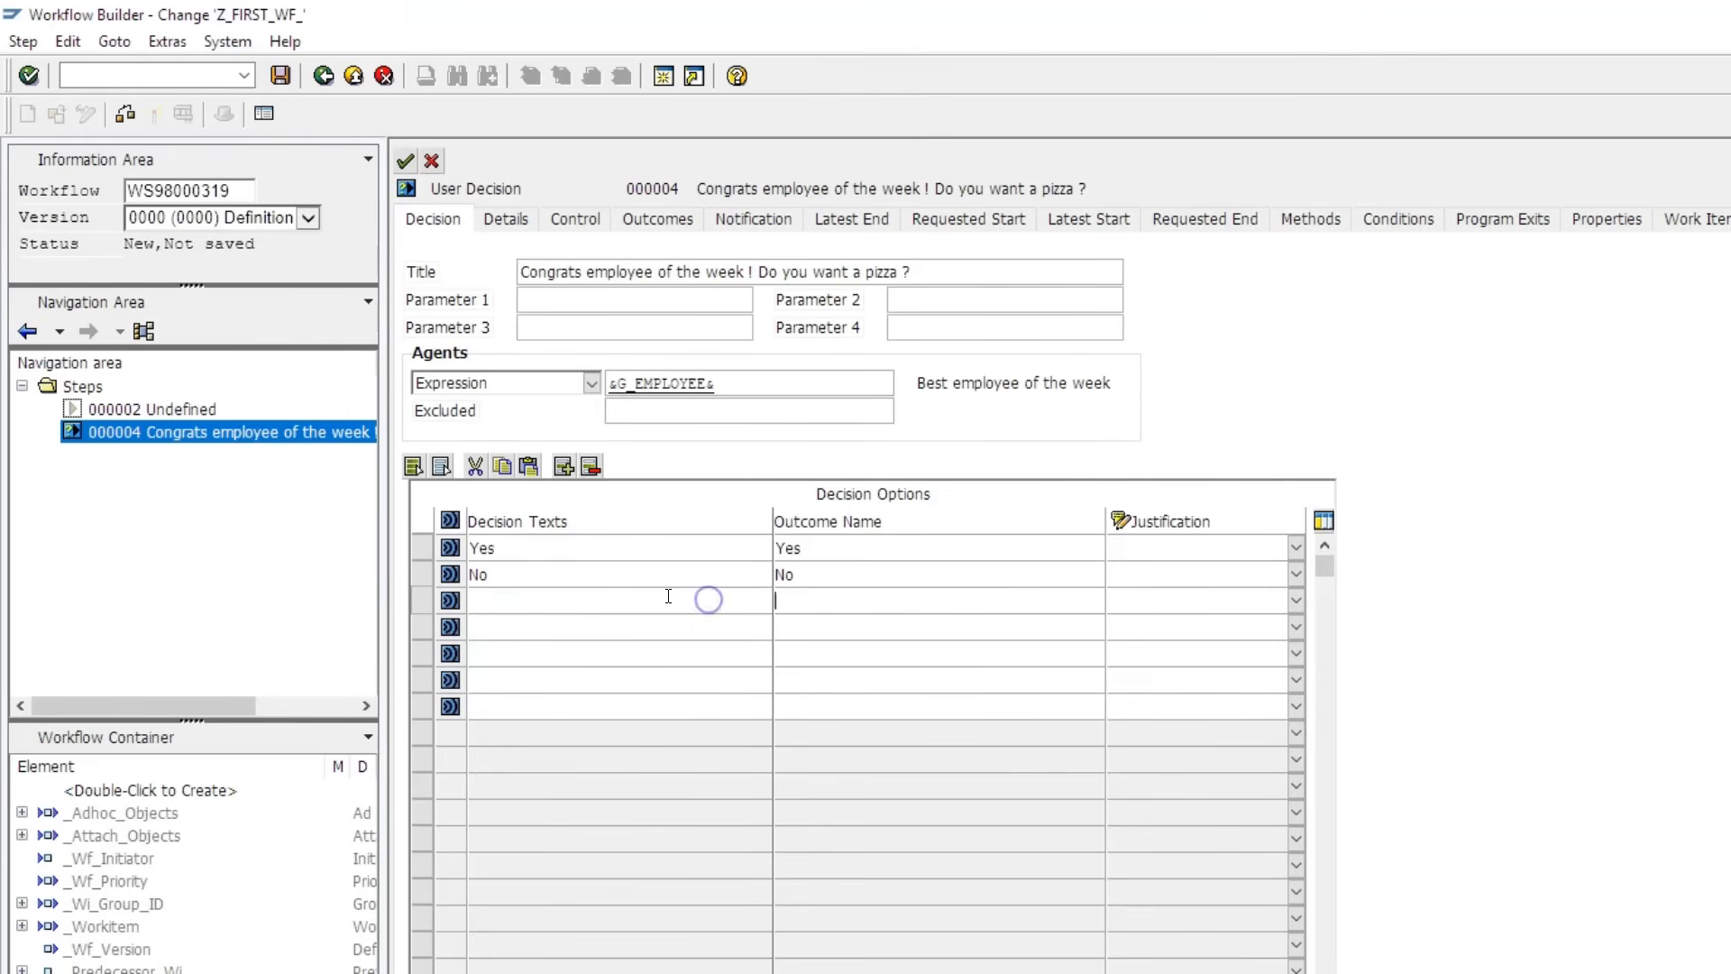
left_click(405, 162)
left_click(81, 664)
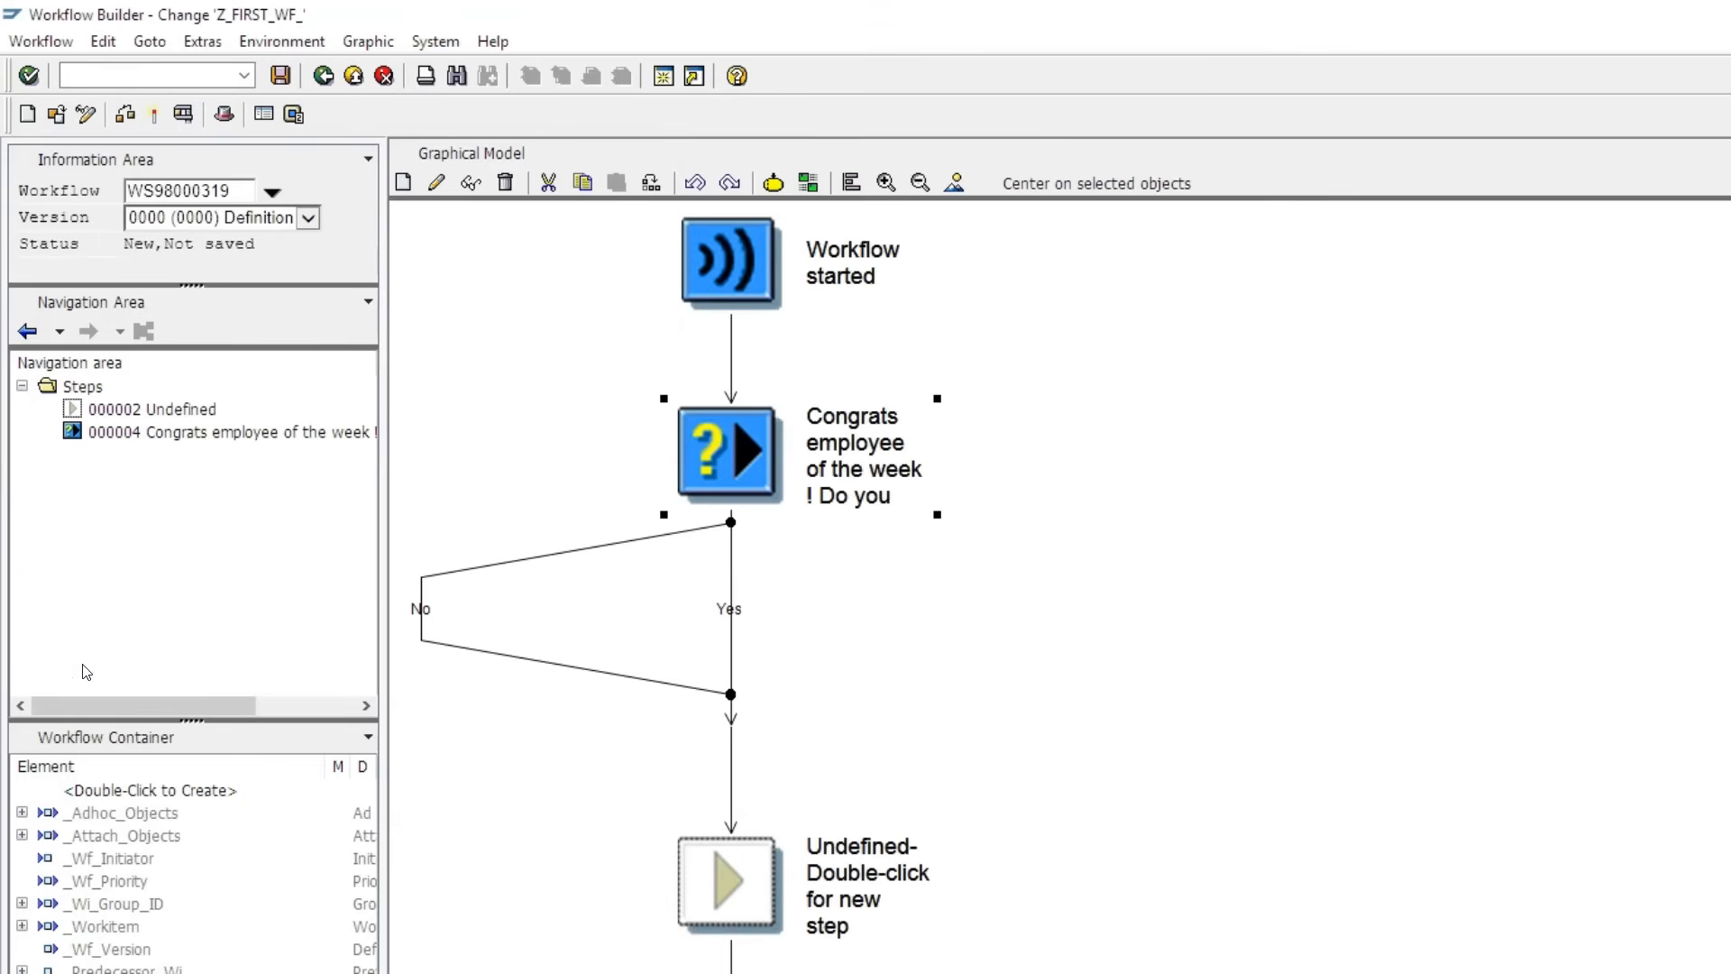
double_click(730, 438)
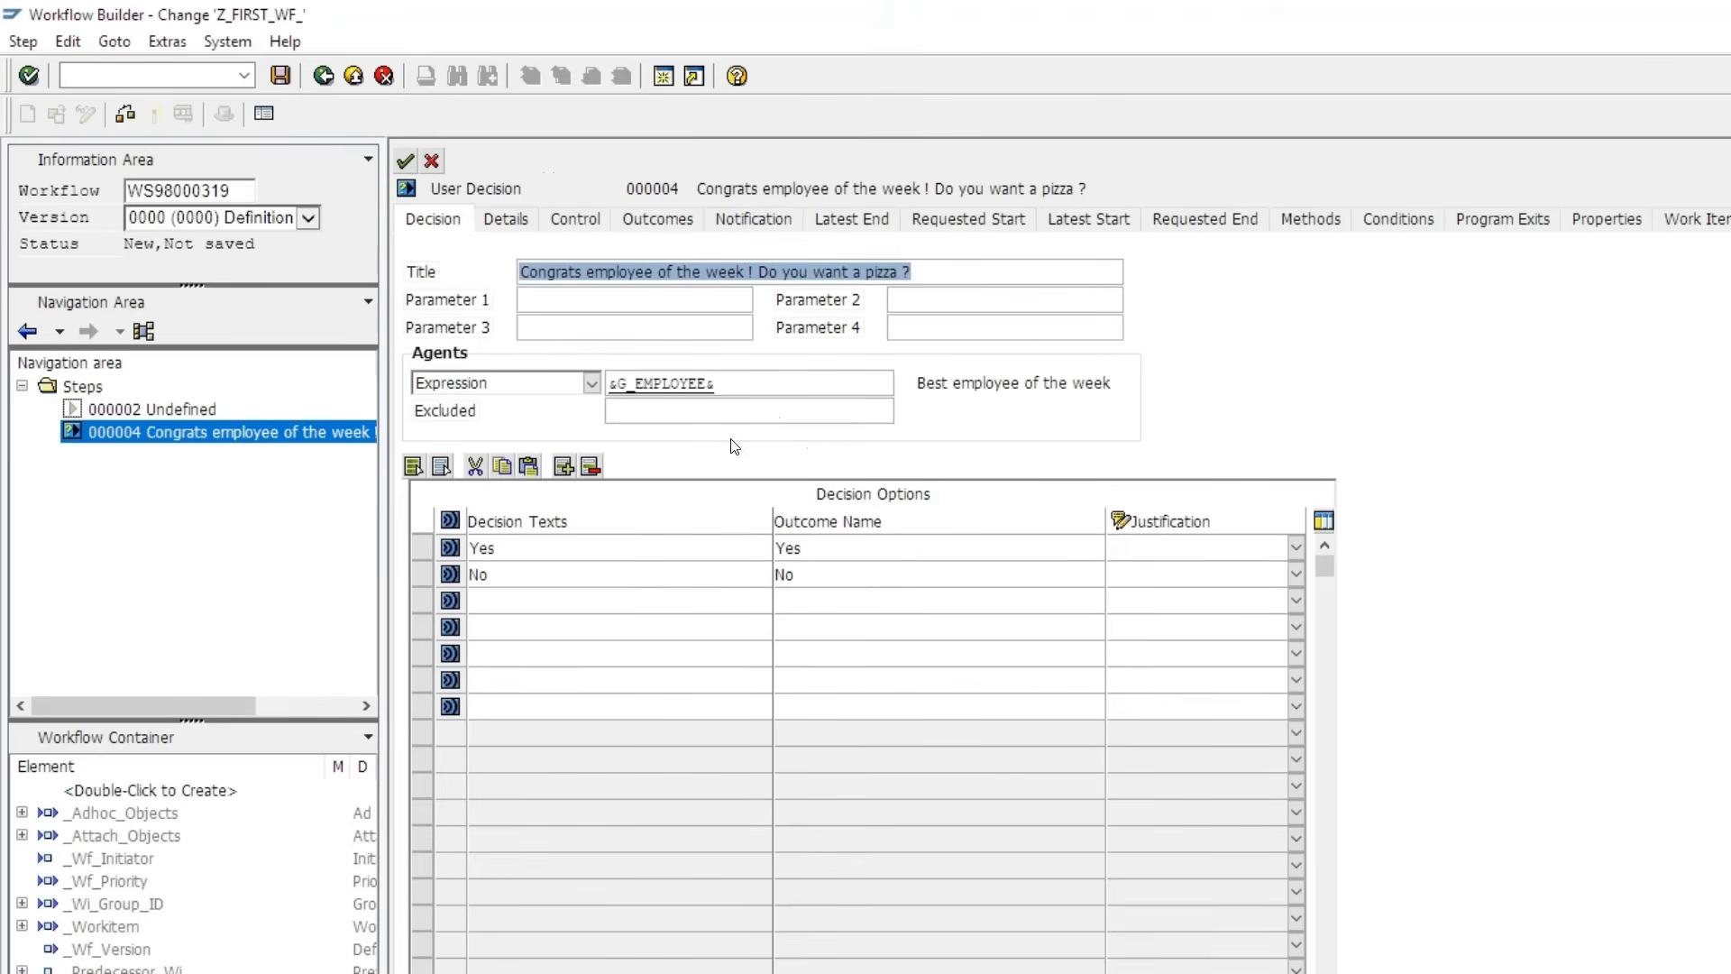
- Return to the diagram and delete the Undefined step after the Congrats decision
left_click(404, 161)
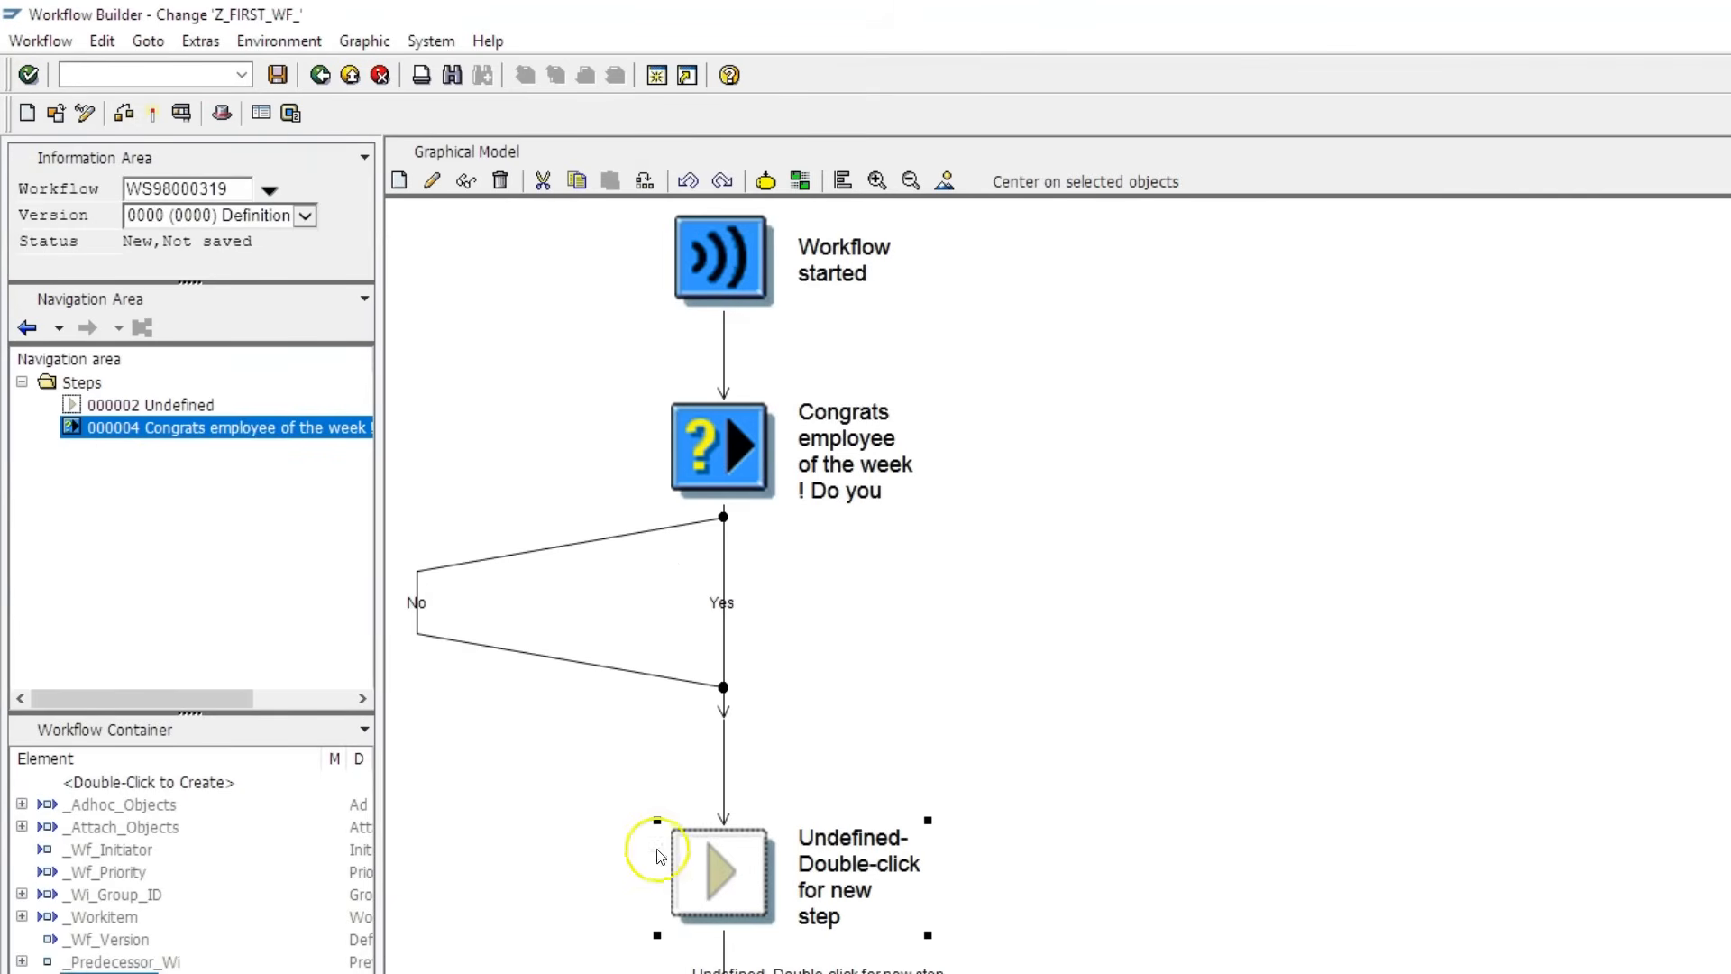
right_click(728, 867)
left_click(780, 962)
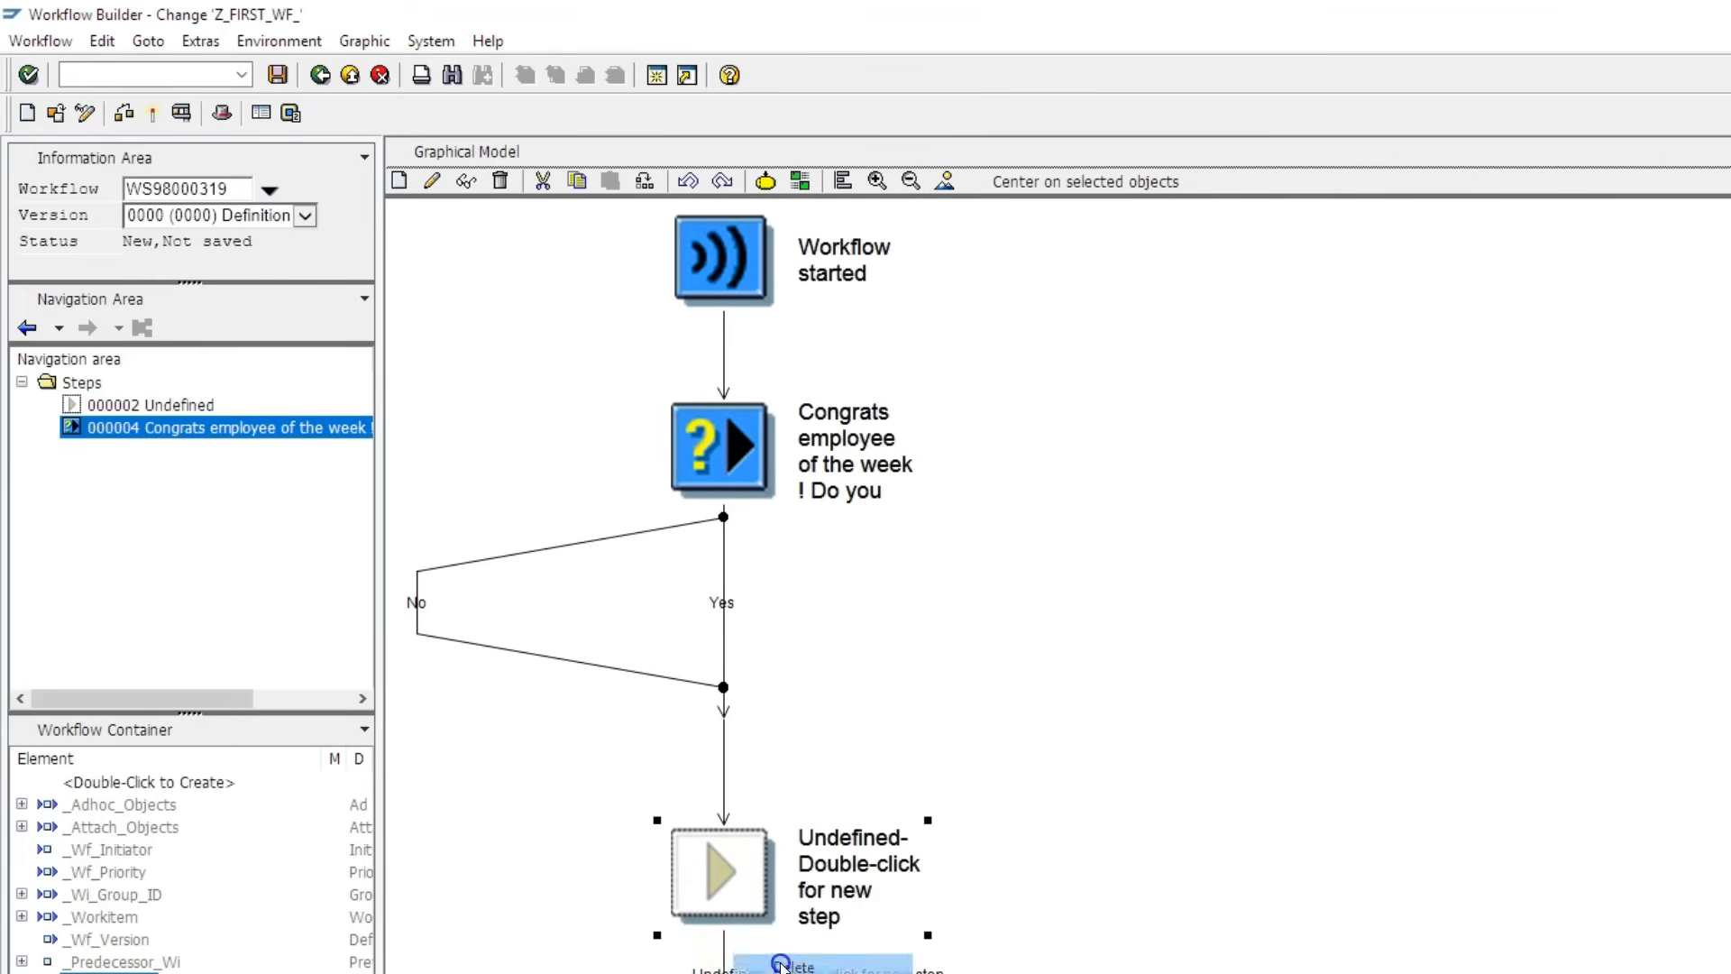
left_click(69, 679)
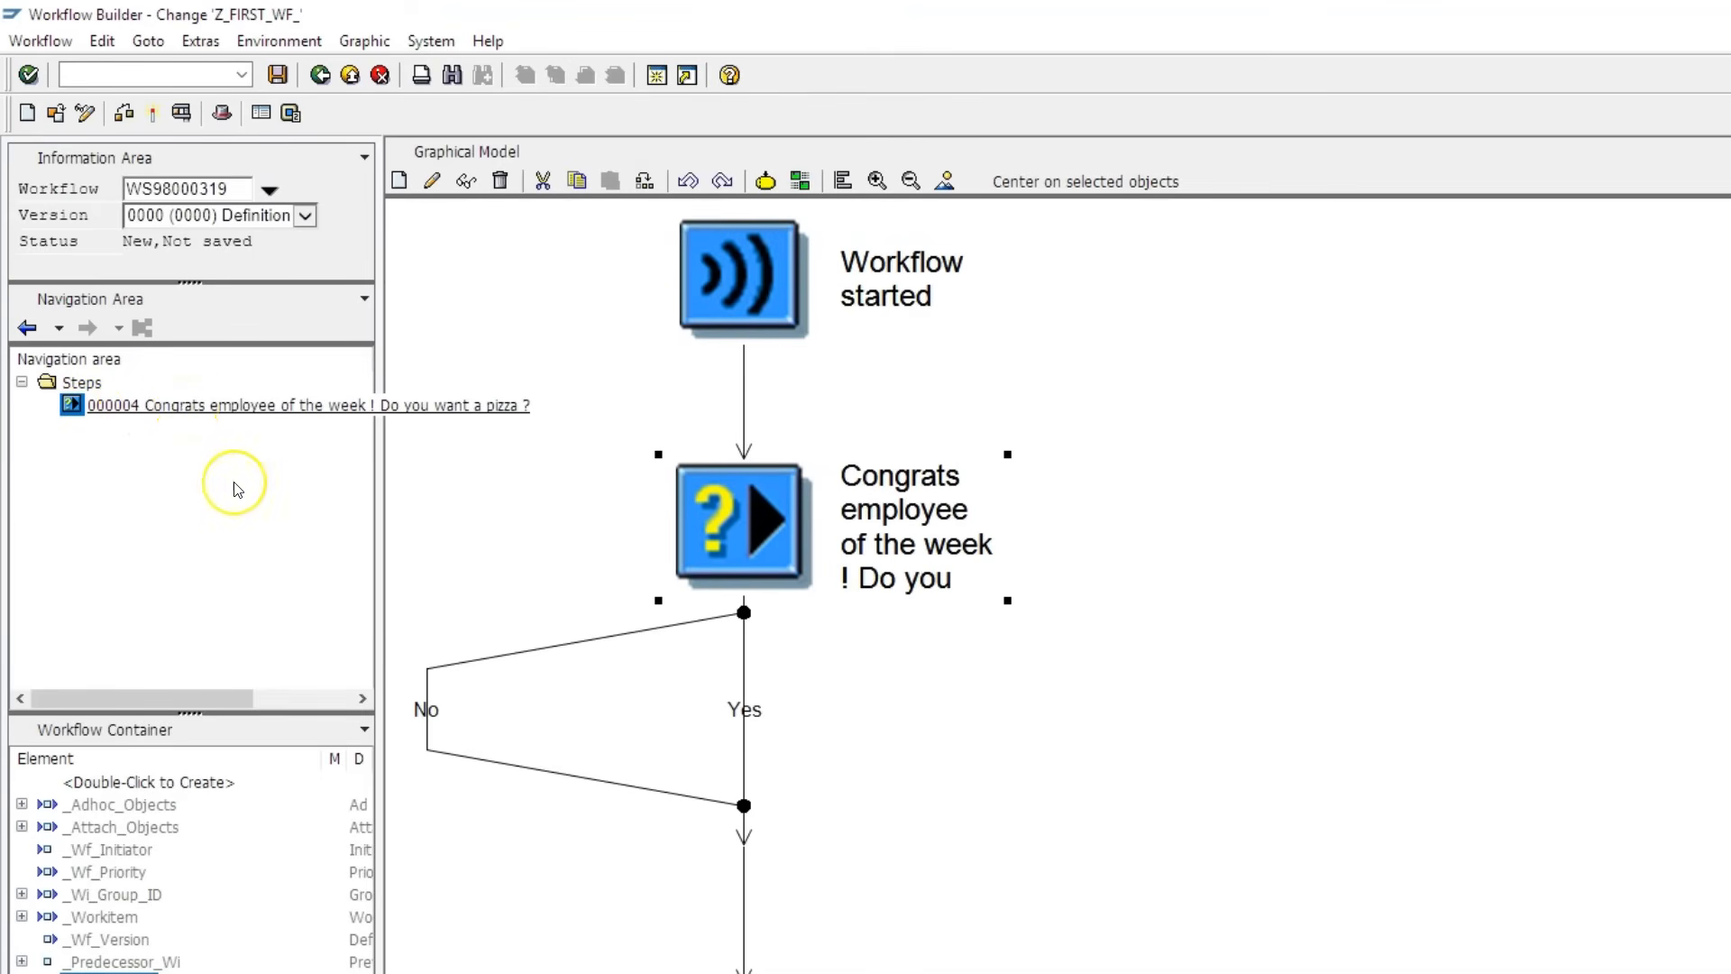
- Create a Send Mail step on the decision's Yes branch
left_click(747, 712)
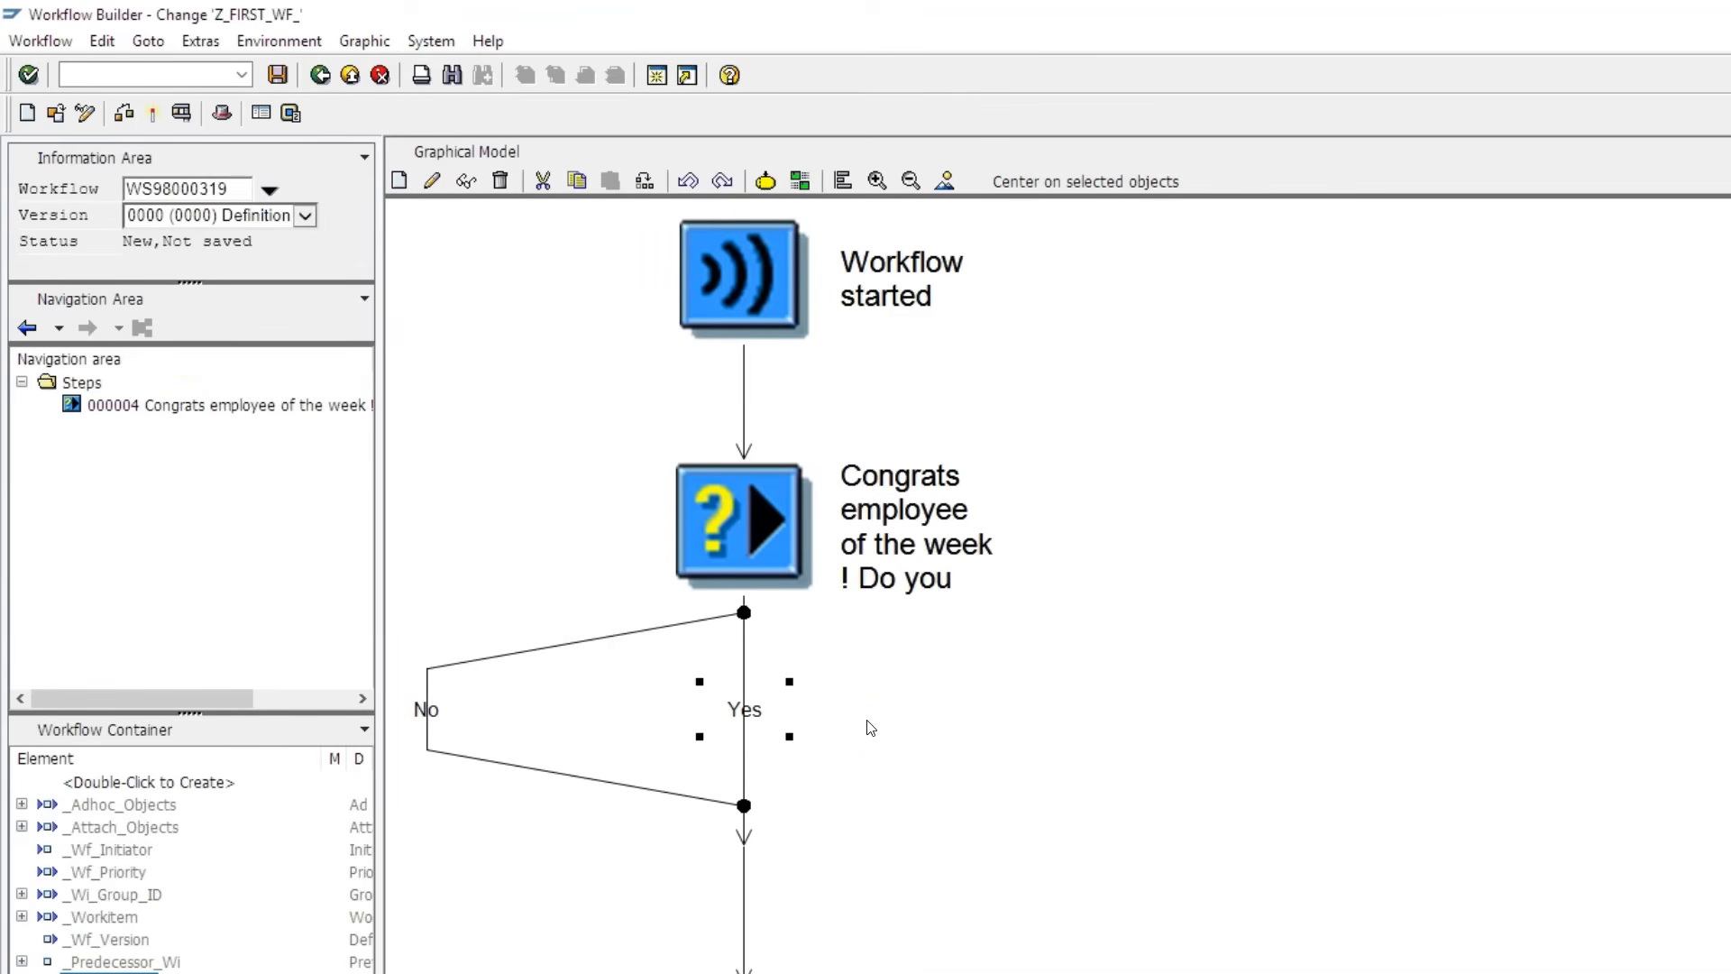
right_click(746, 704)
left_click(979, 696)
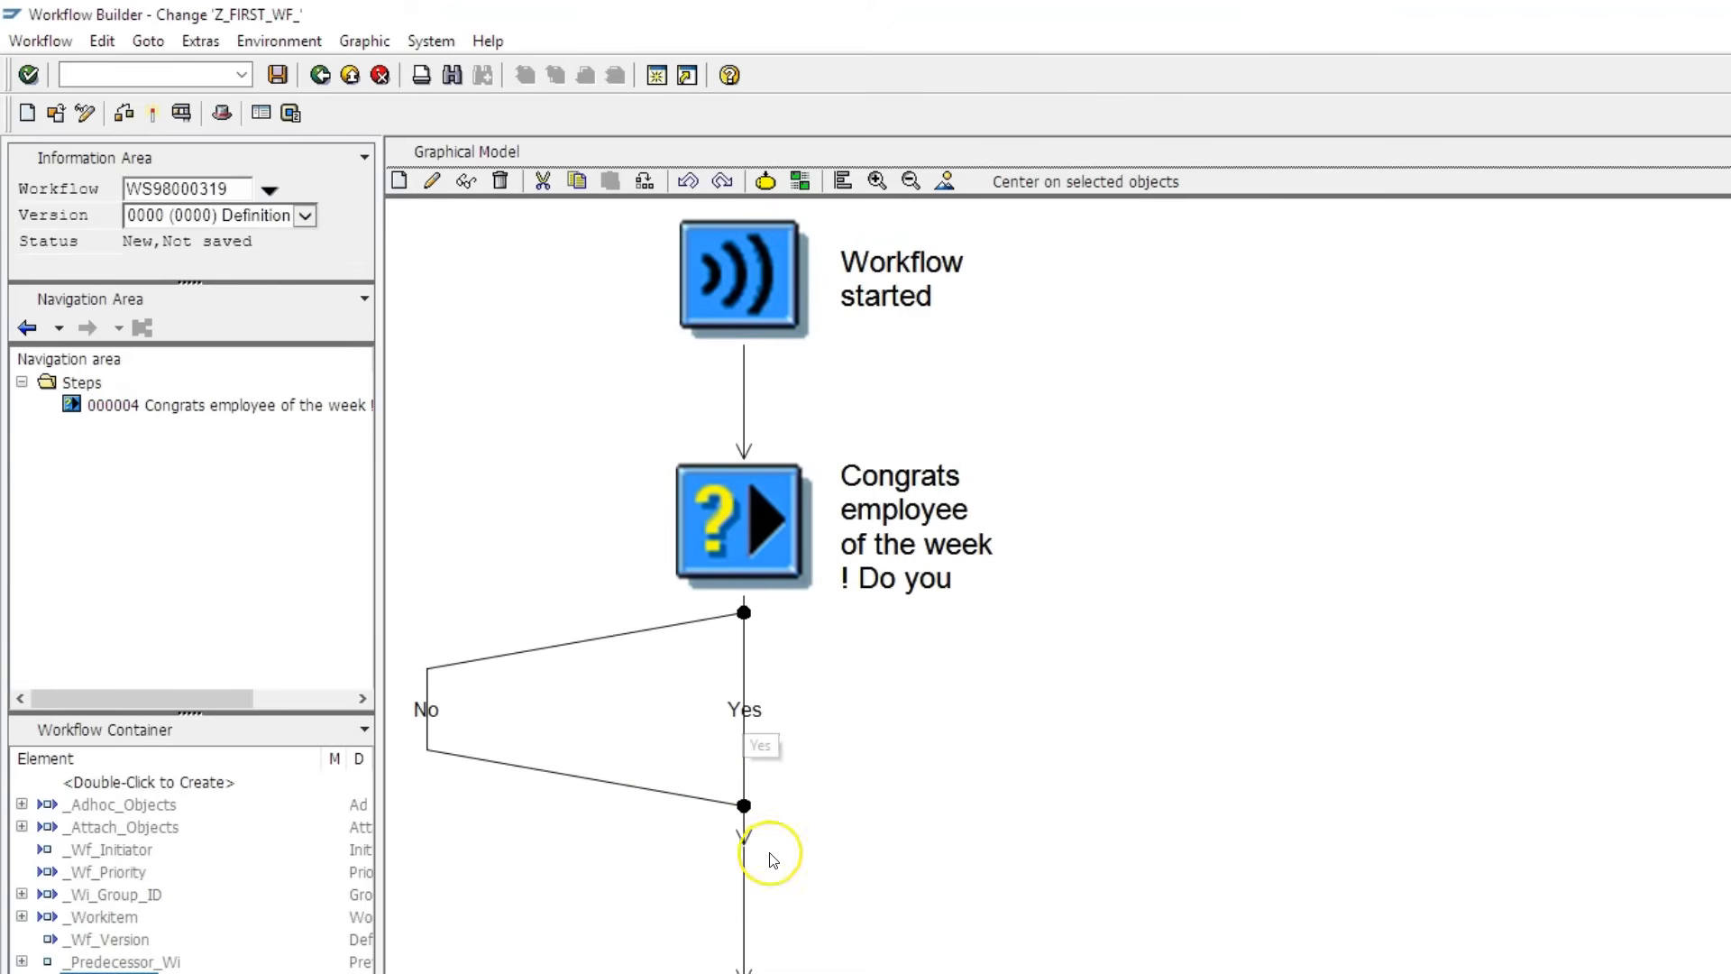
right_click(745, 716)
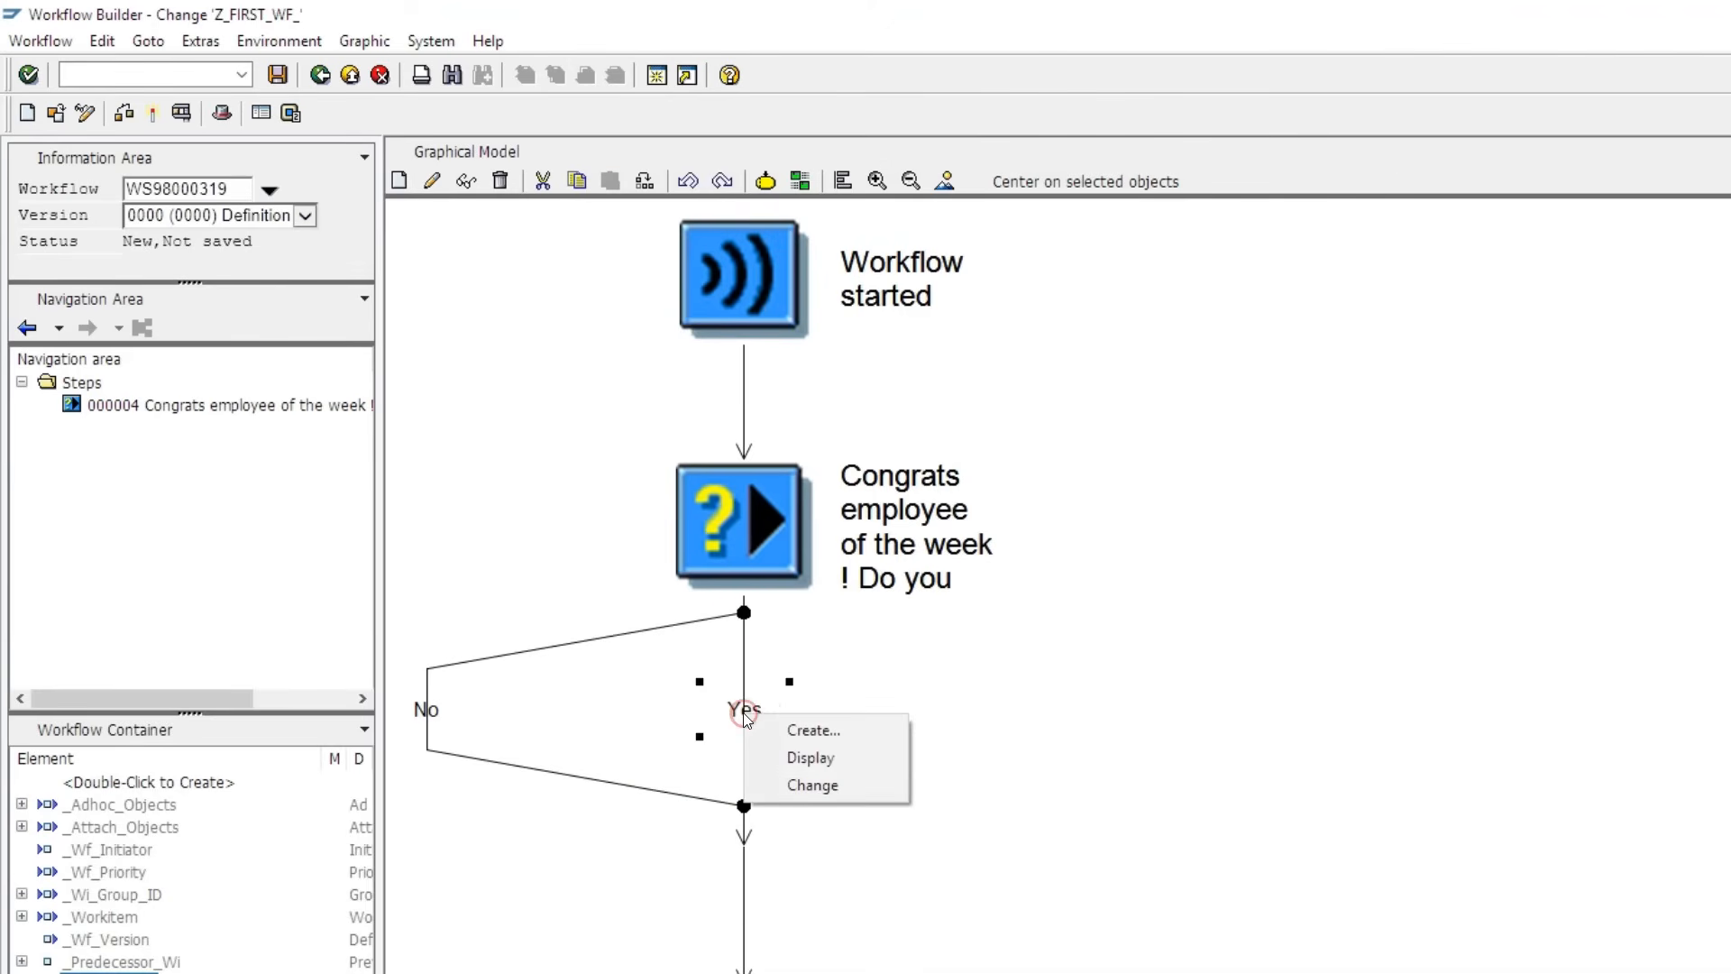
left_click(802, 731)
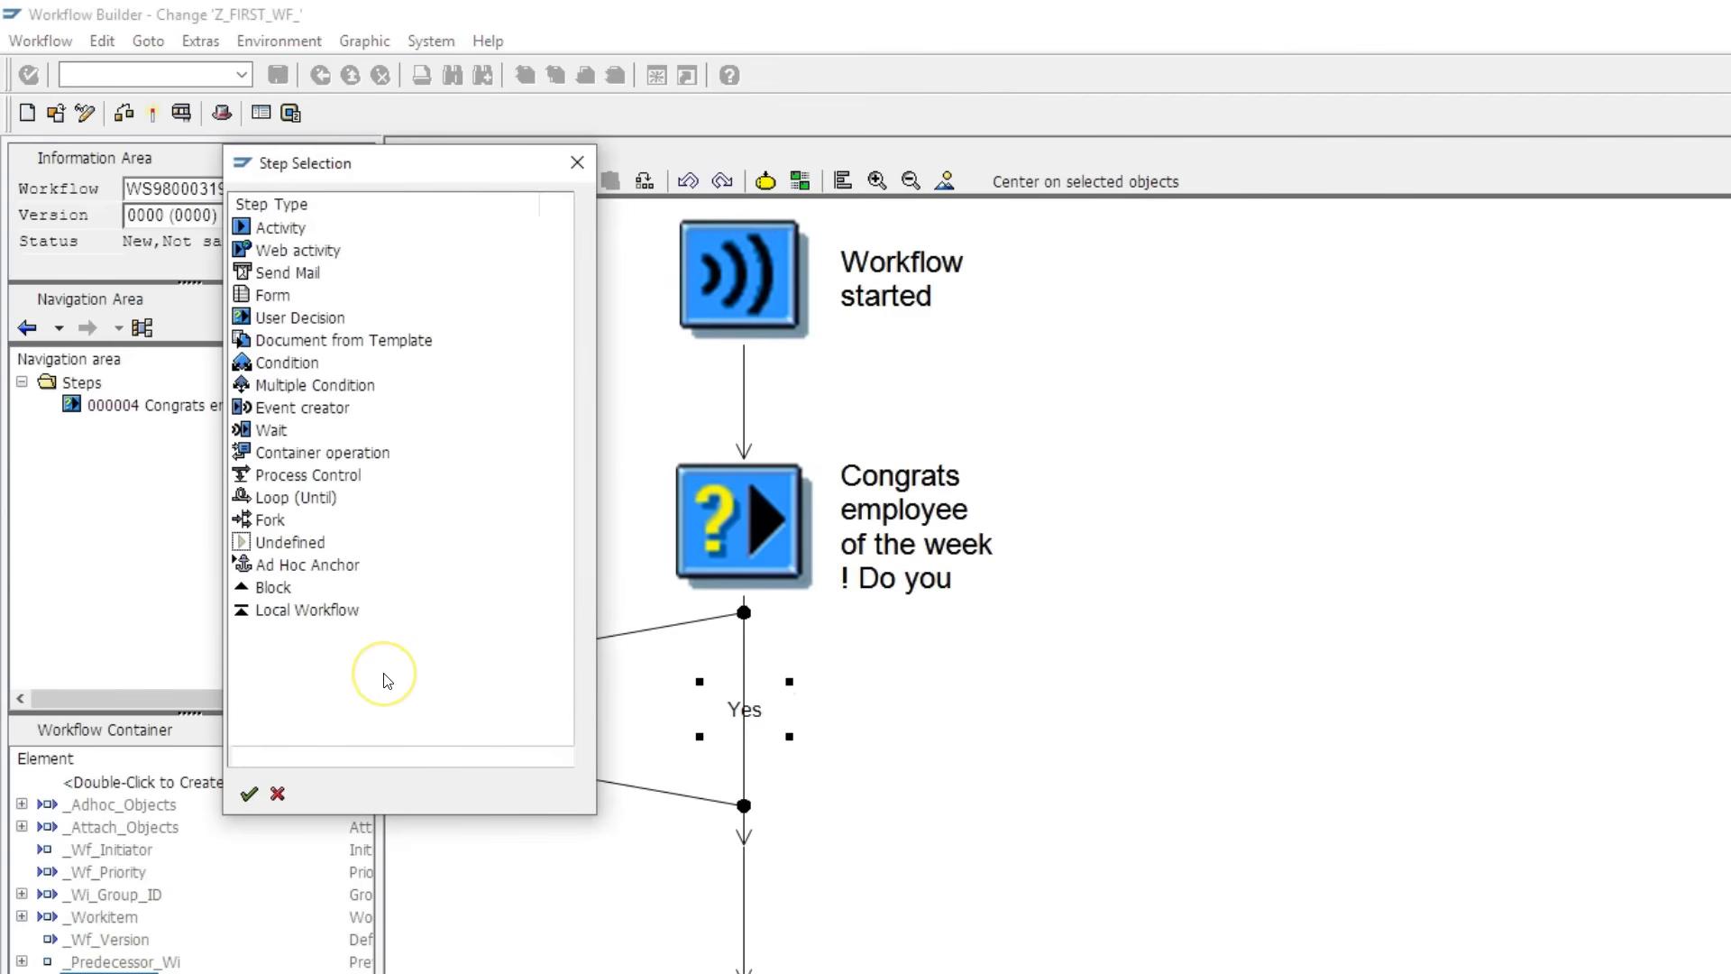
left_click(378, 676)
left_click(288, 274)
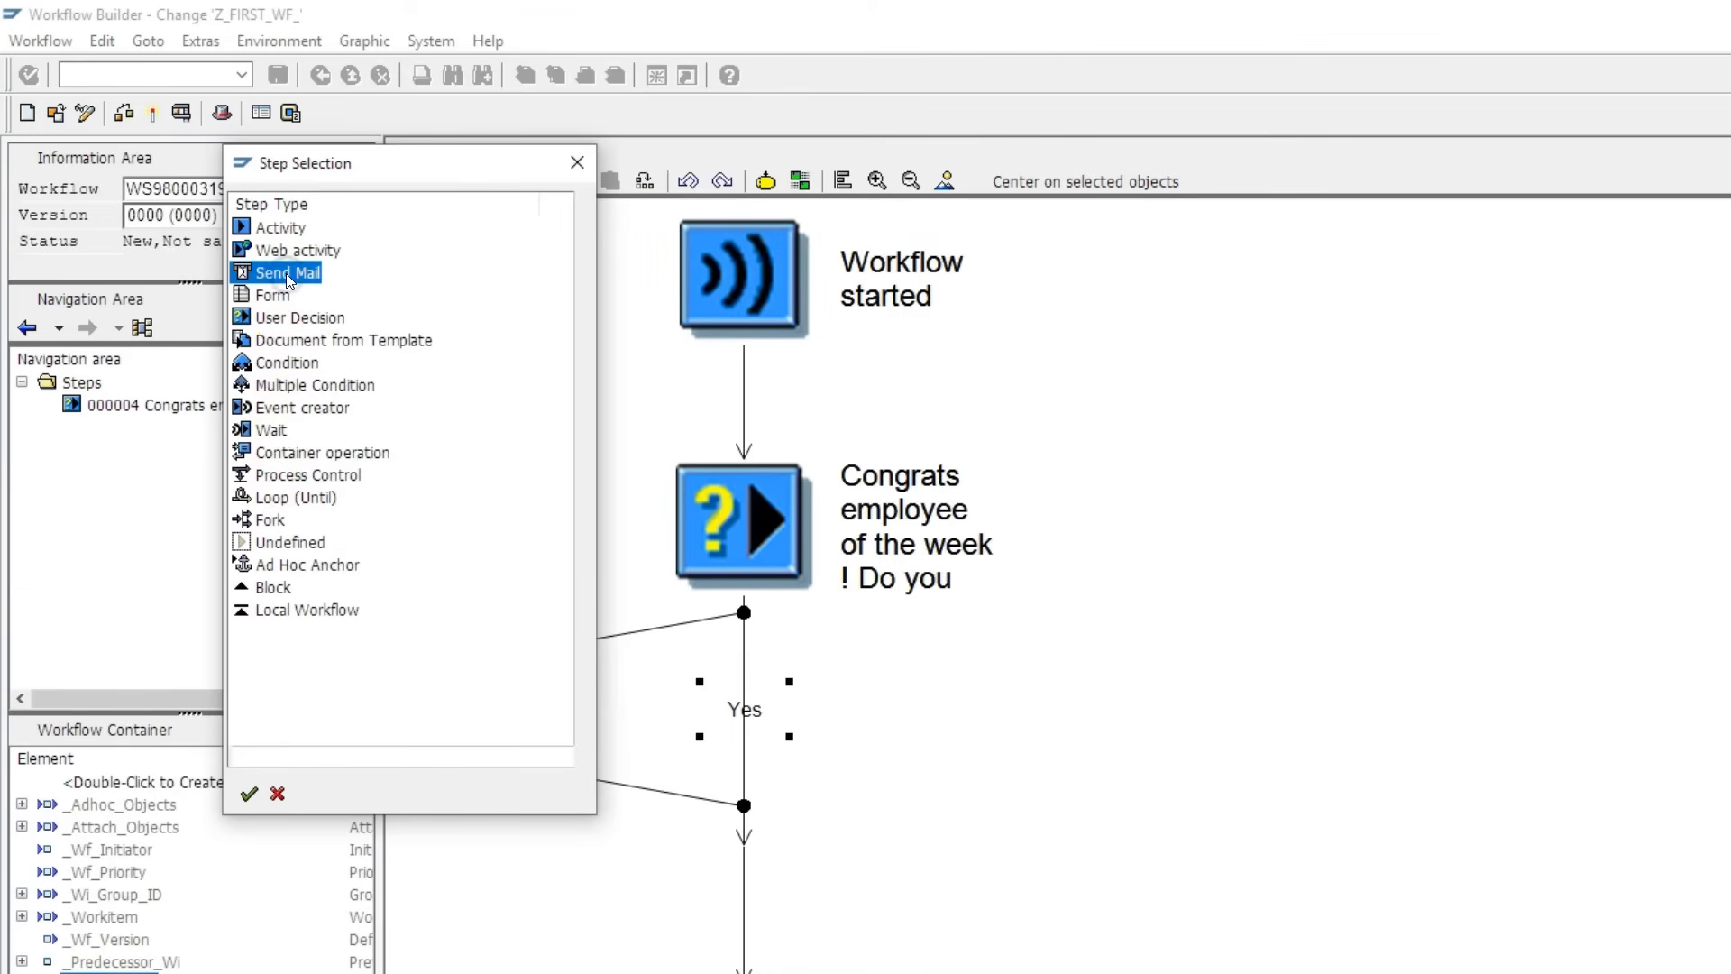
left_click(249, 793)
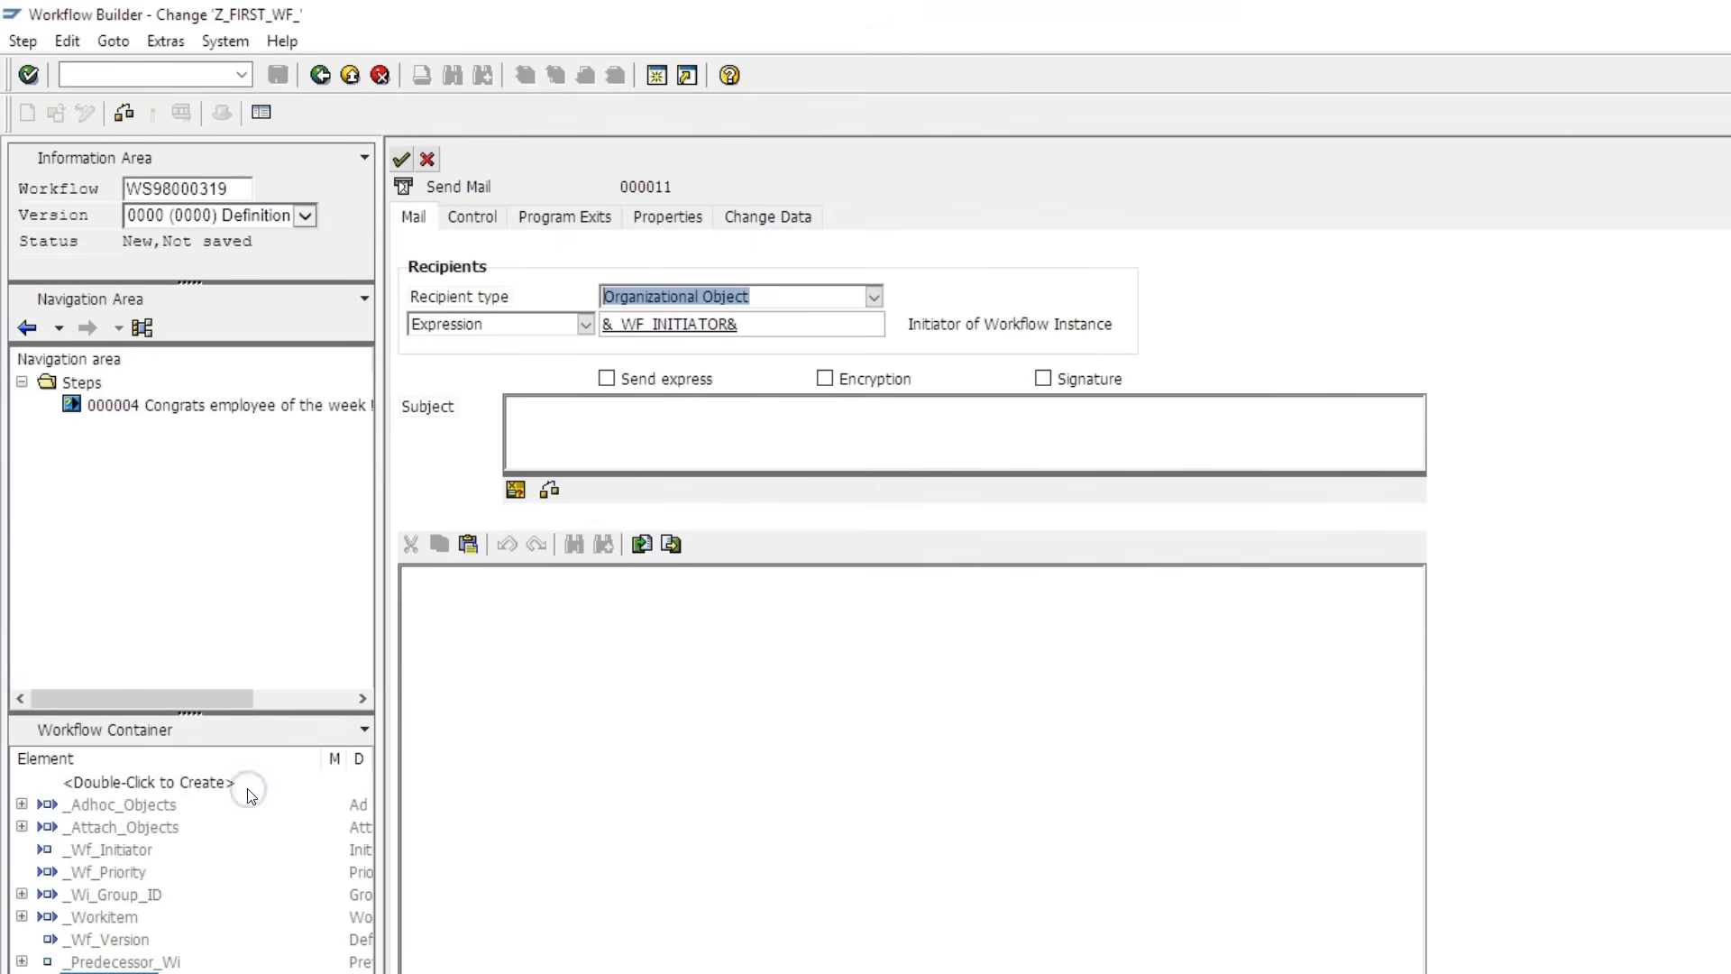
- Set the recipient type to E-Mail Address and enter the recipient's Gmail address
key("Tab")
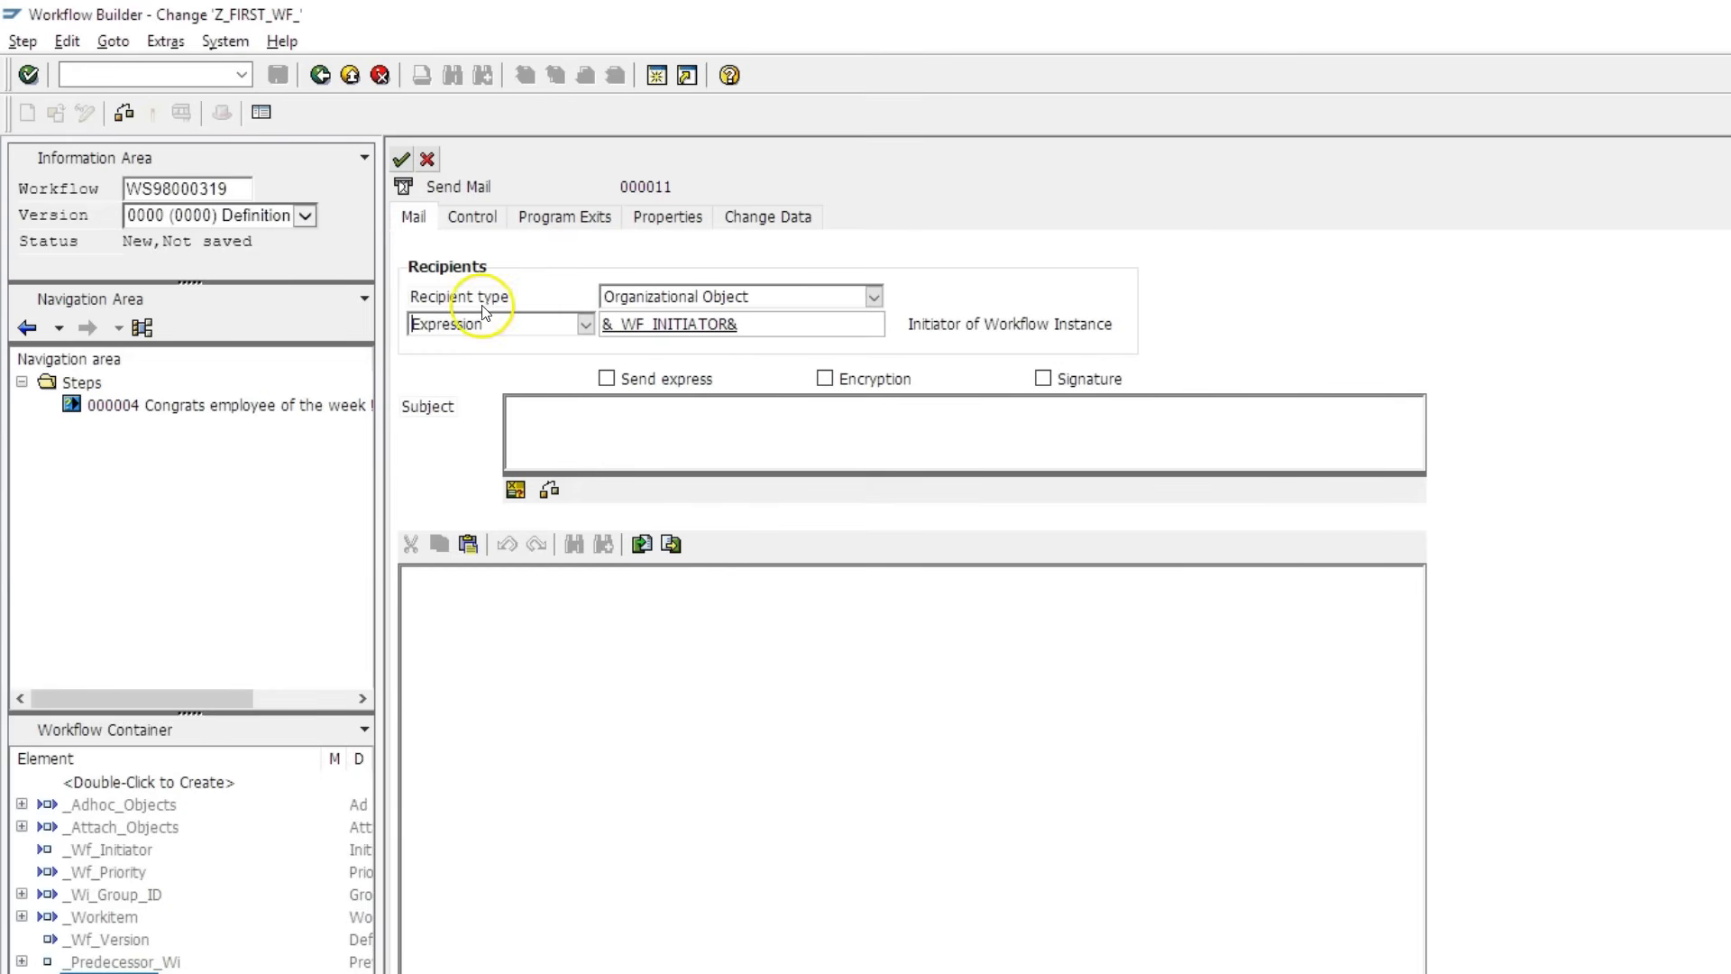
left_click(654, 301)
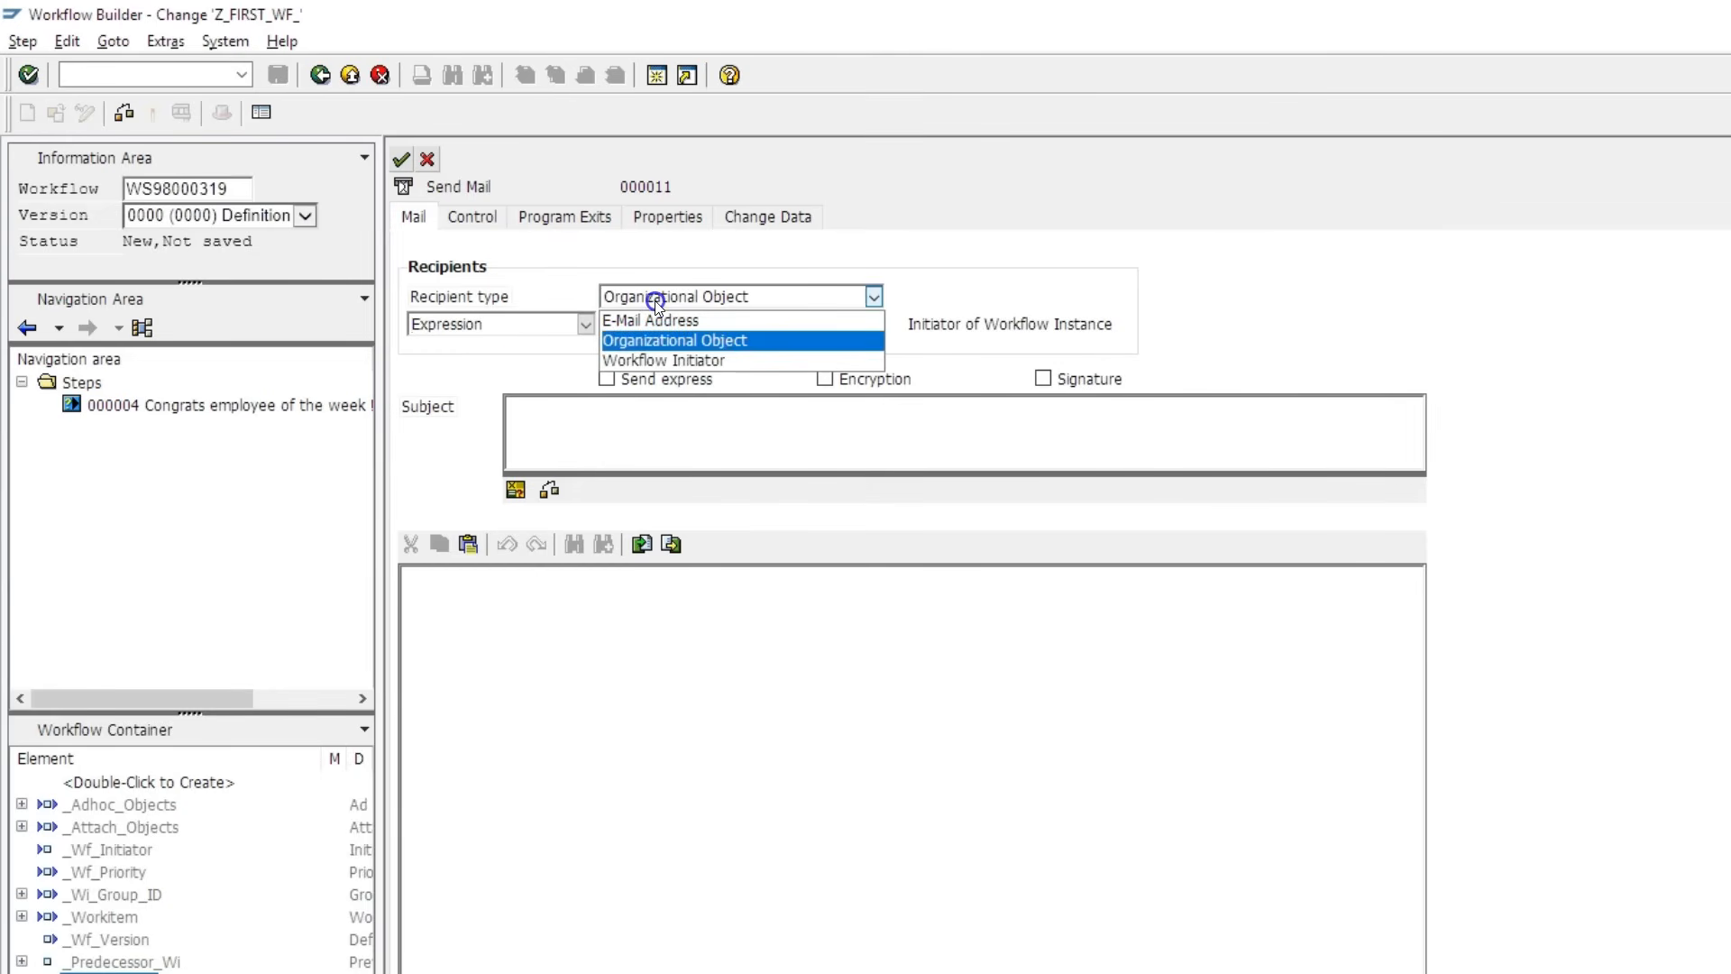
left_click(608, 323)
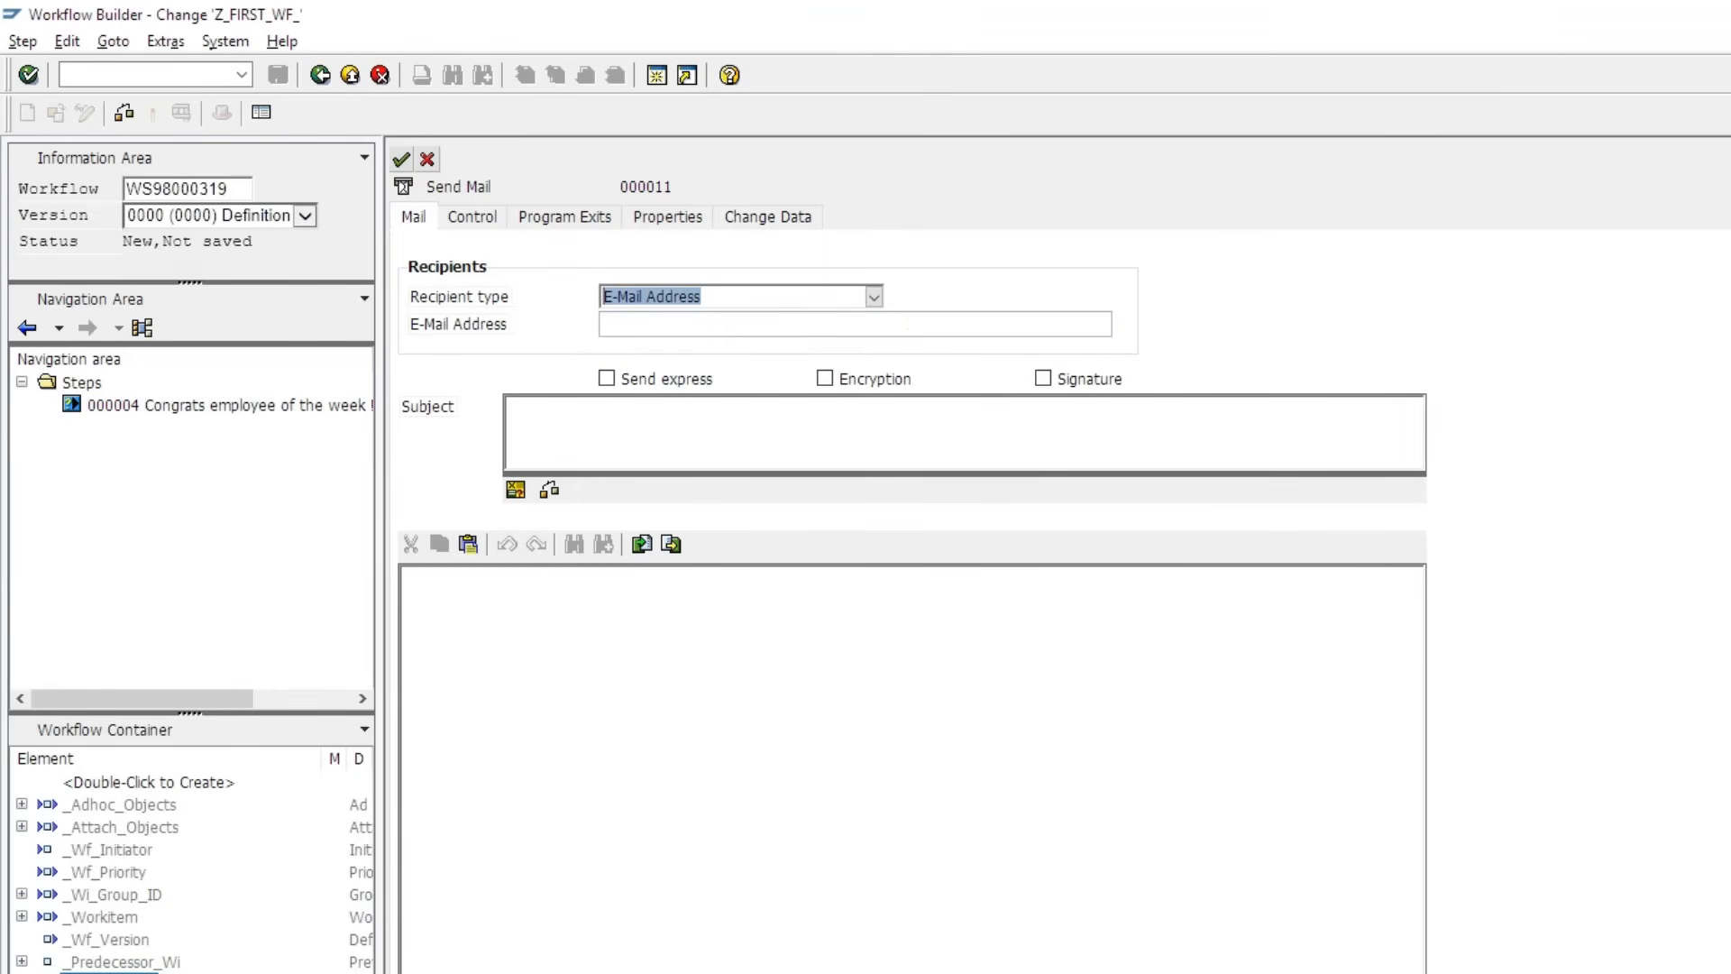
left_click(604, 316)
left_click(606, 319)
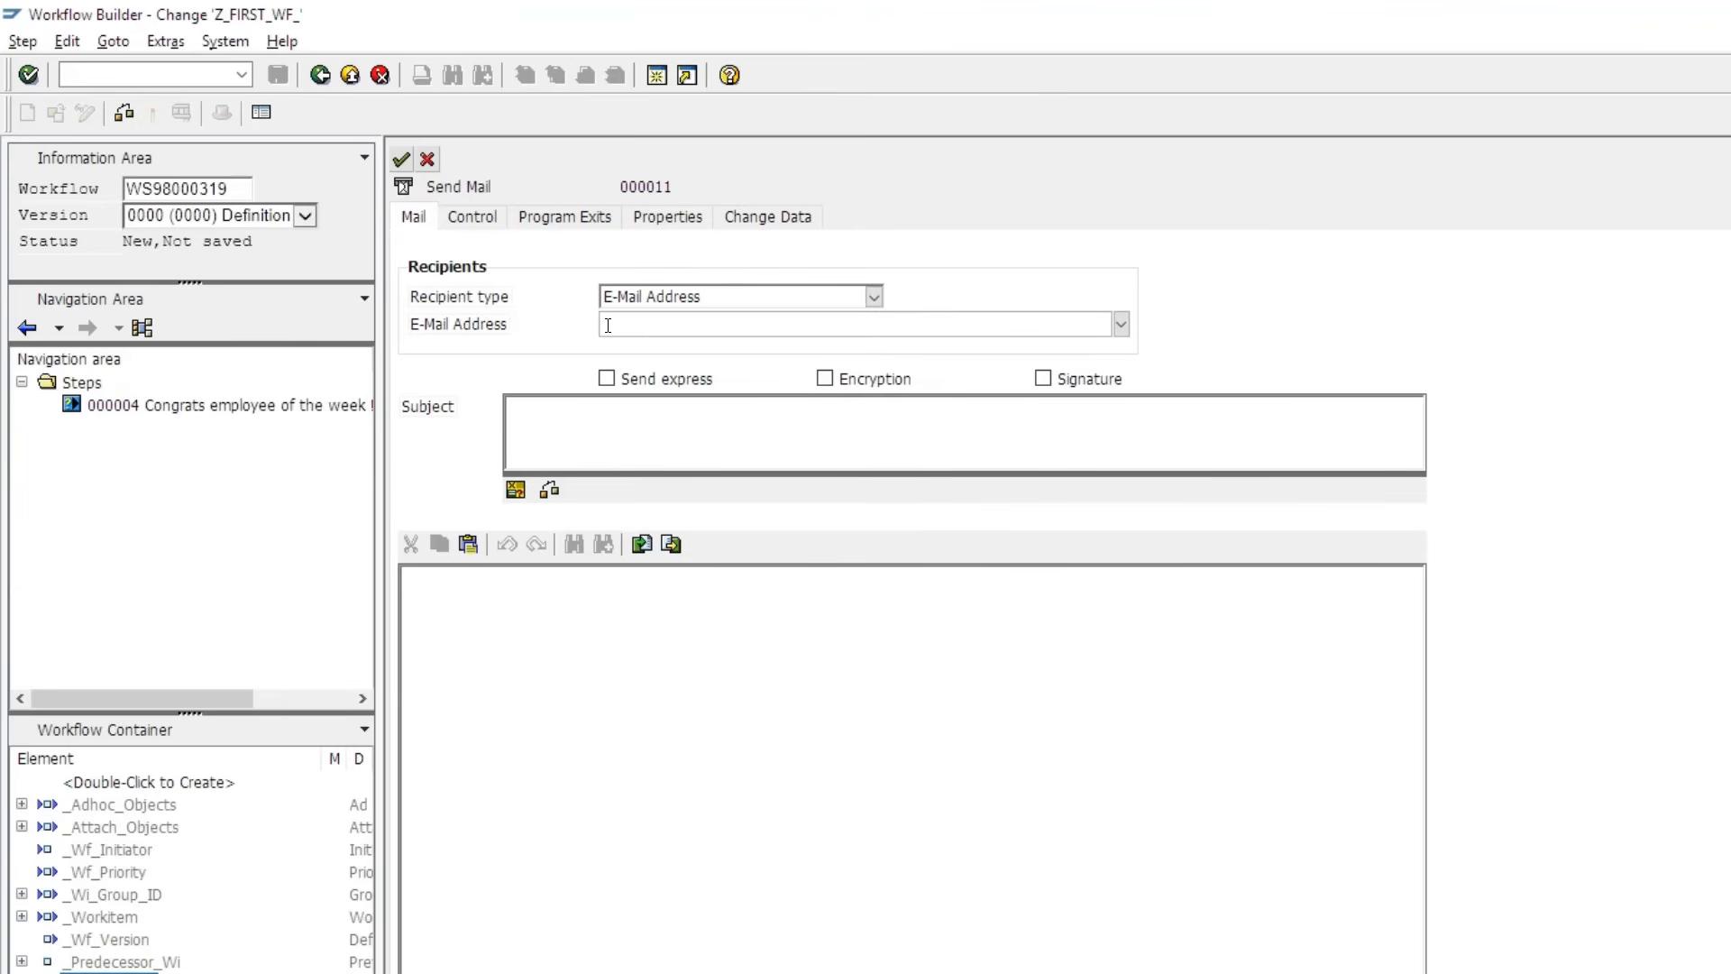
left_click(680, 436)
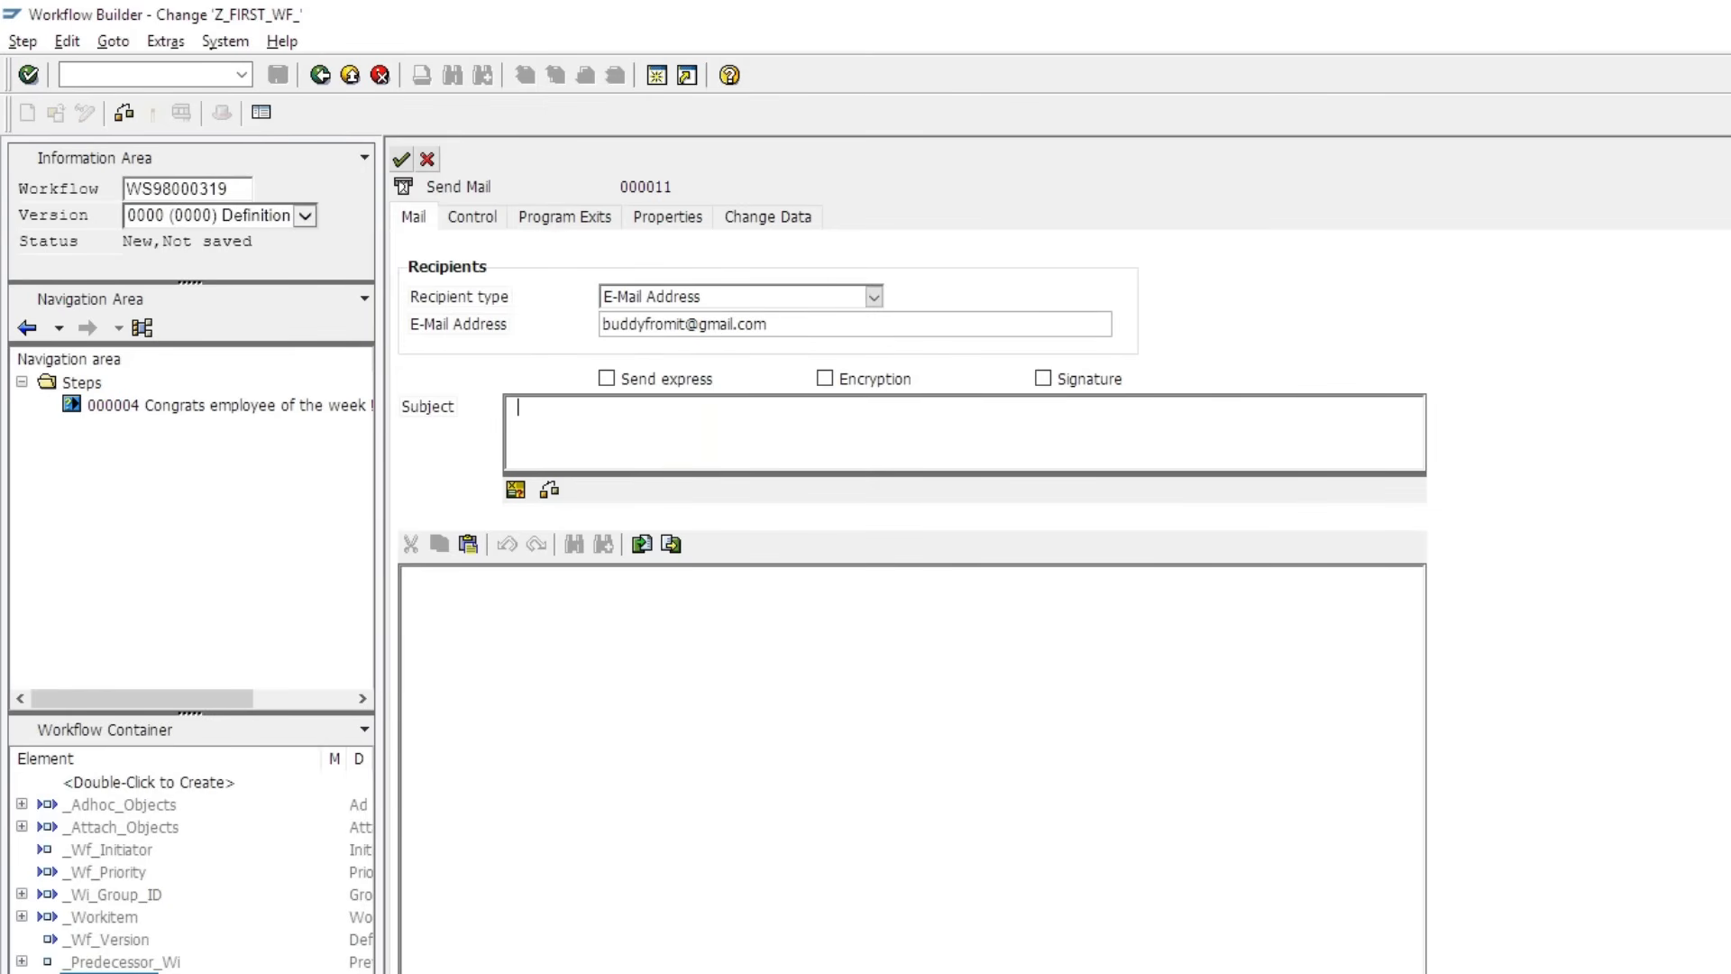
- Give the mail subject 'Pizza order' and a signed body ordering one pizza to the office
type("Pizza order")
left_click(640, 645)
type("Dear ")
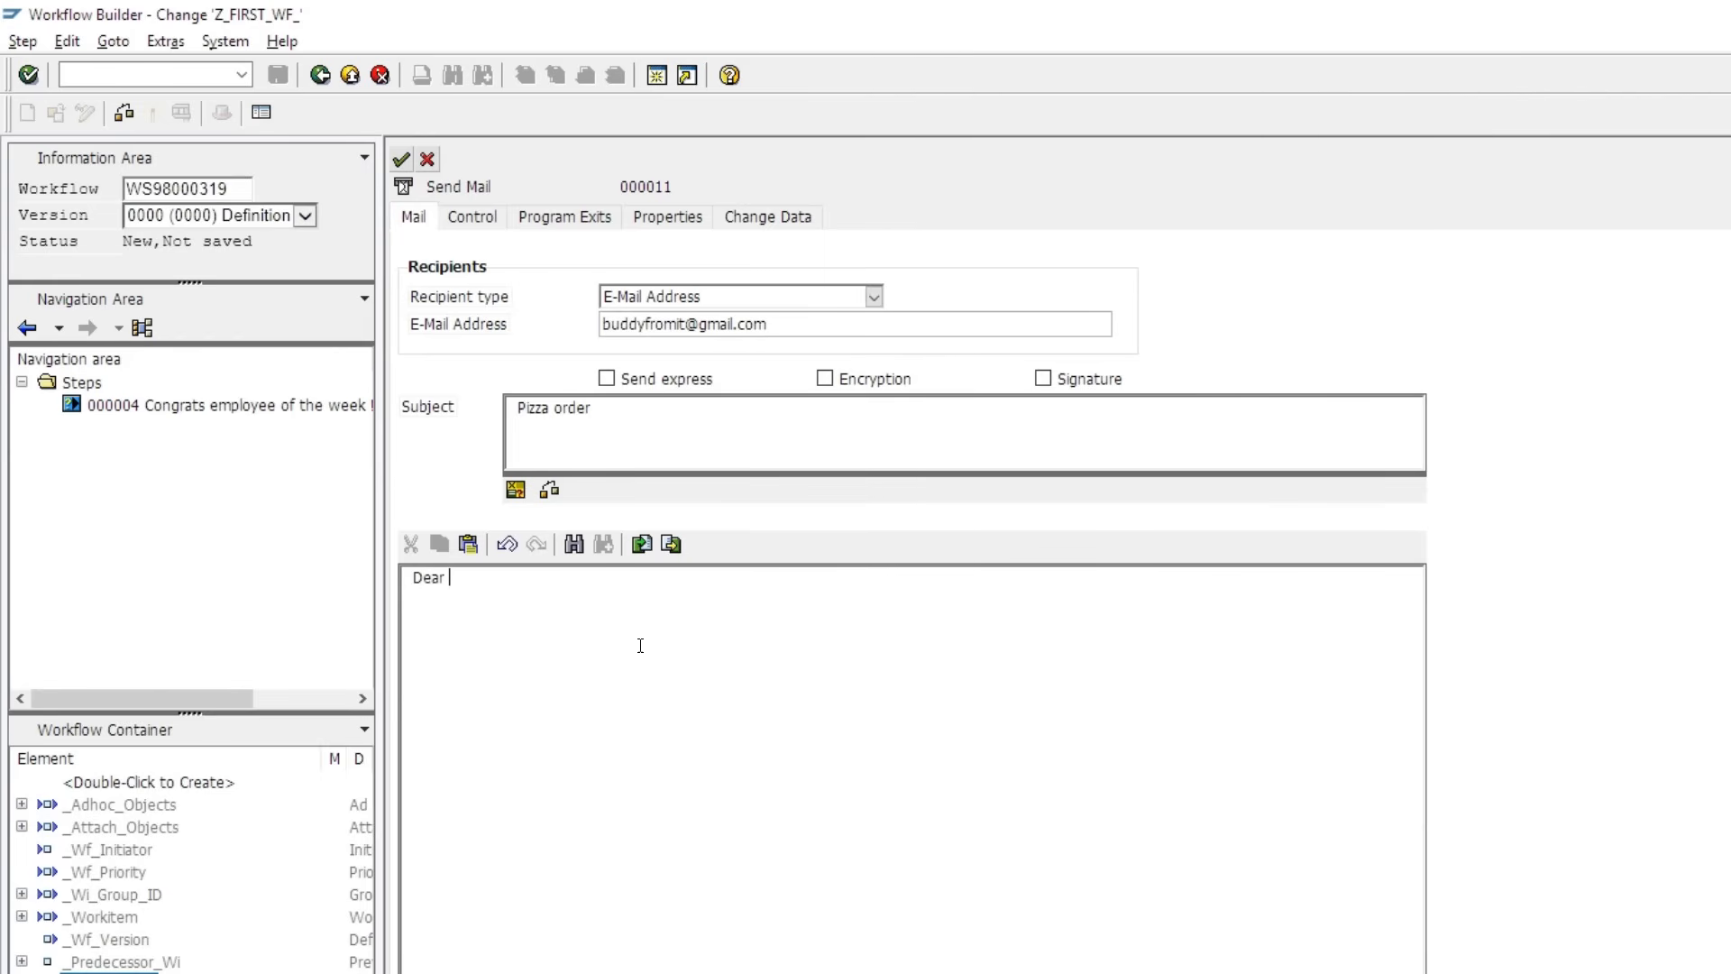
type("Pizzeria,  We")
key("Return")
key("Return")
type("We want")
type("order one pizza to our office")
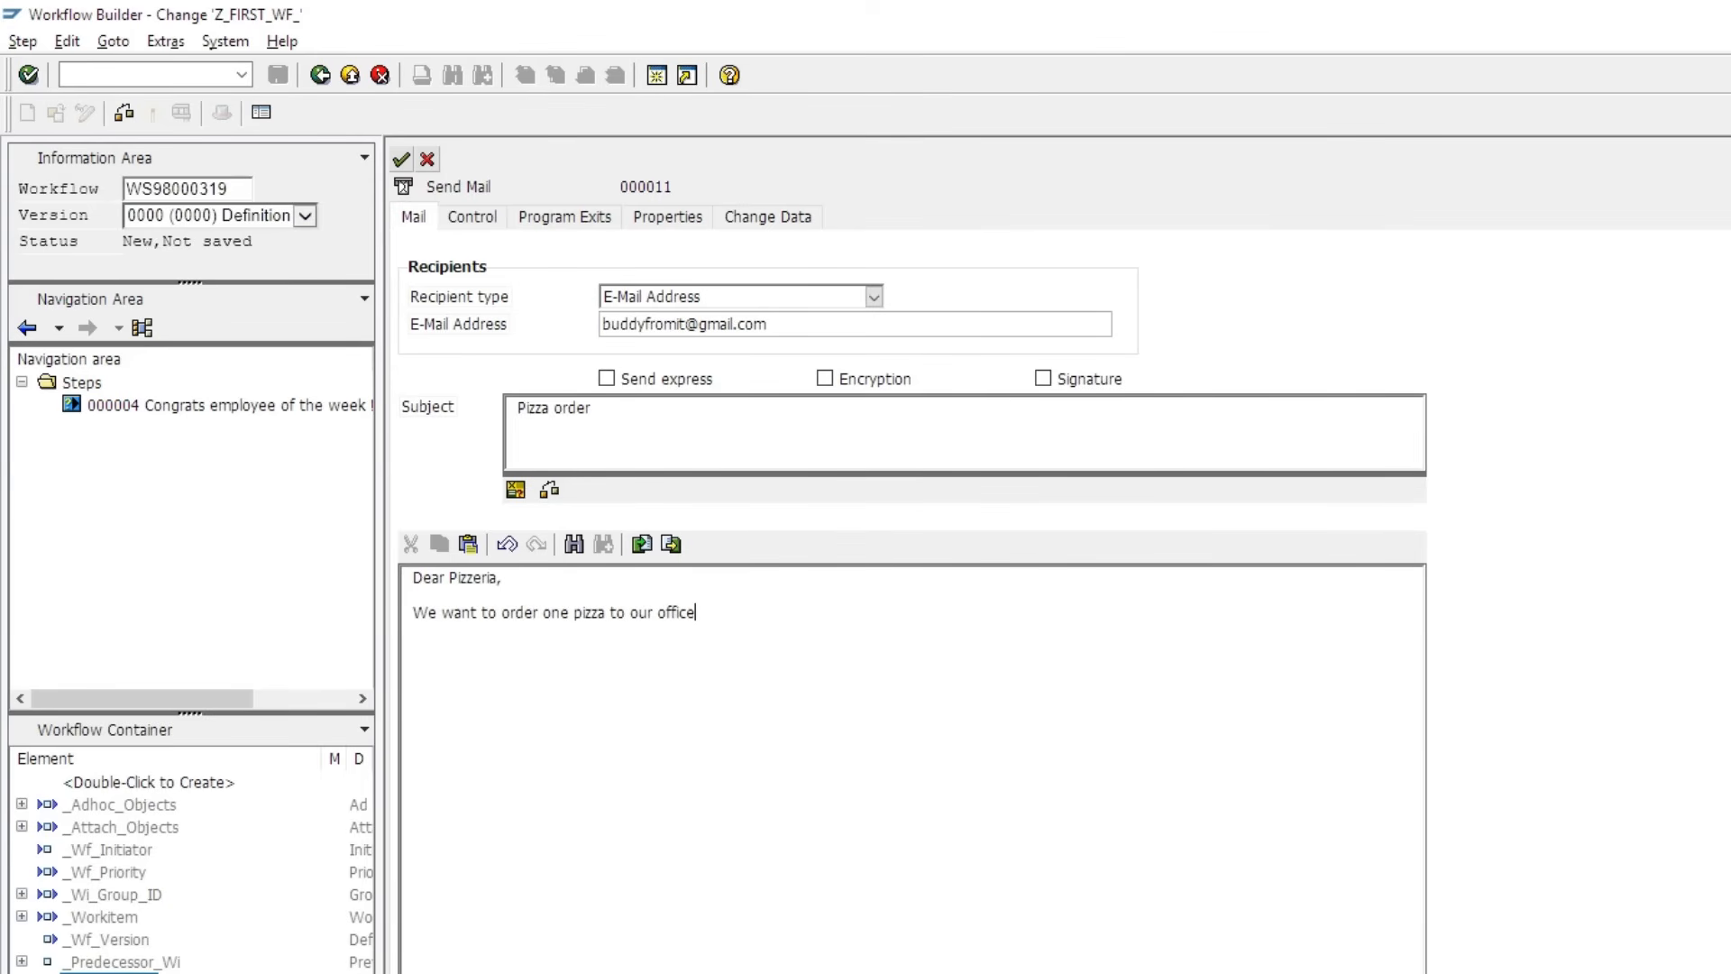
type(".")
type("Address: ....... ................... ...................  Regards,")
type("Budd")
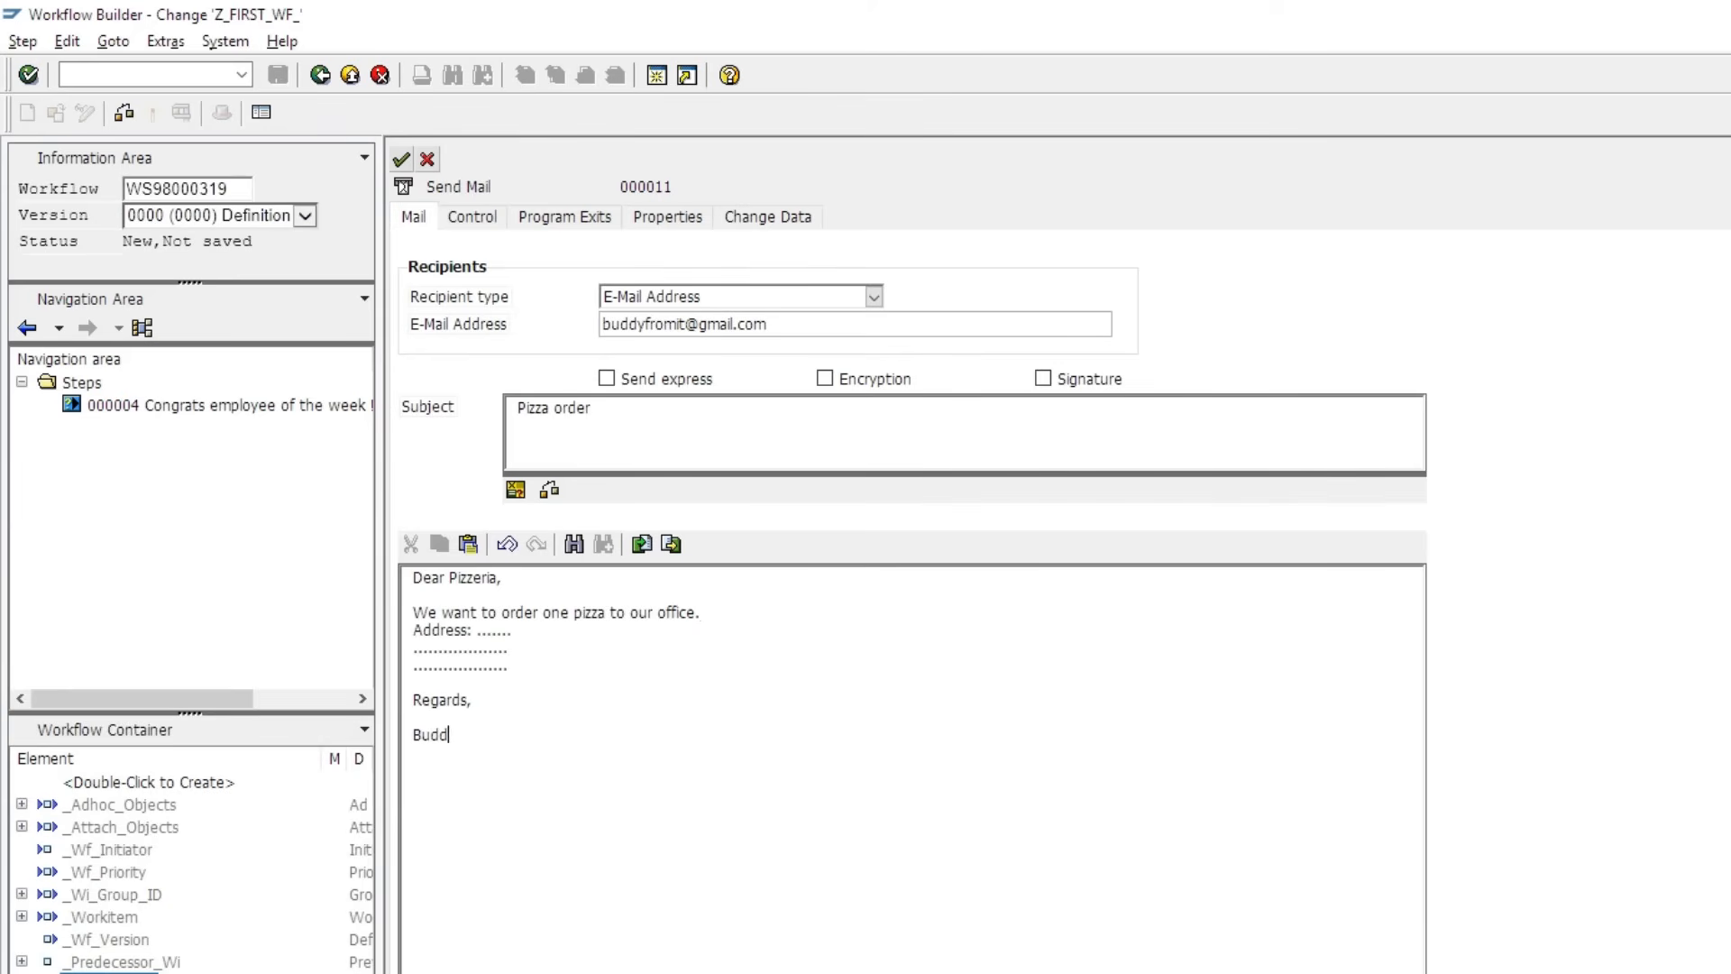
type("yFromIT")
key("Return")
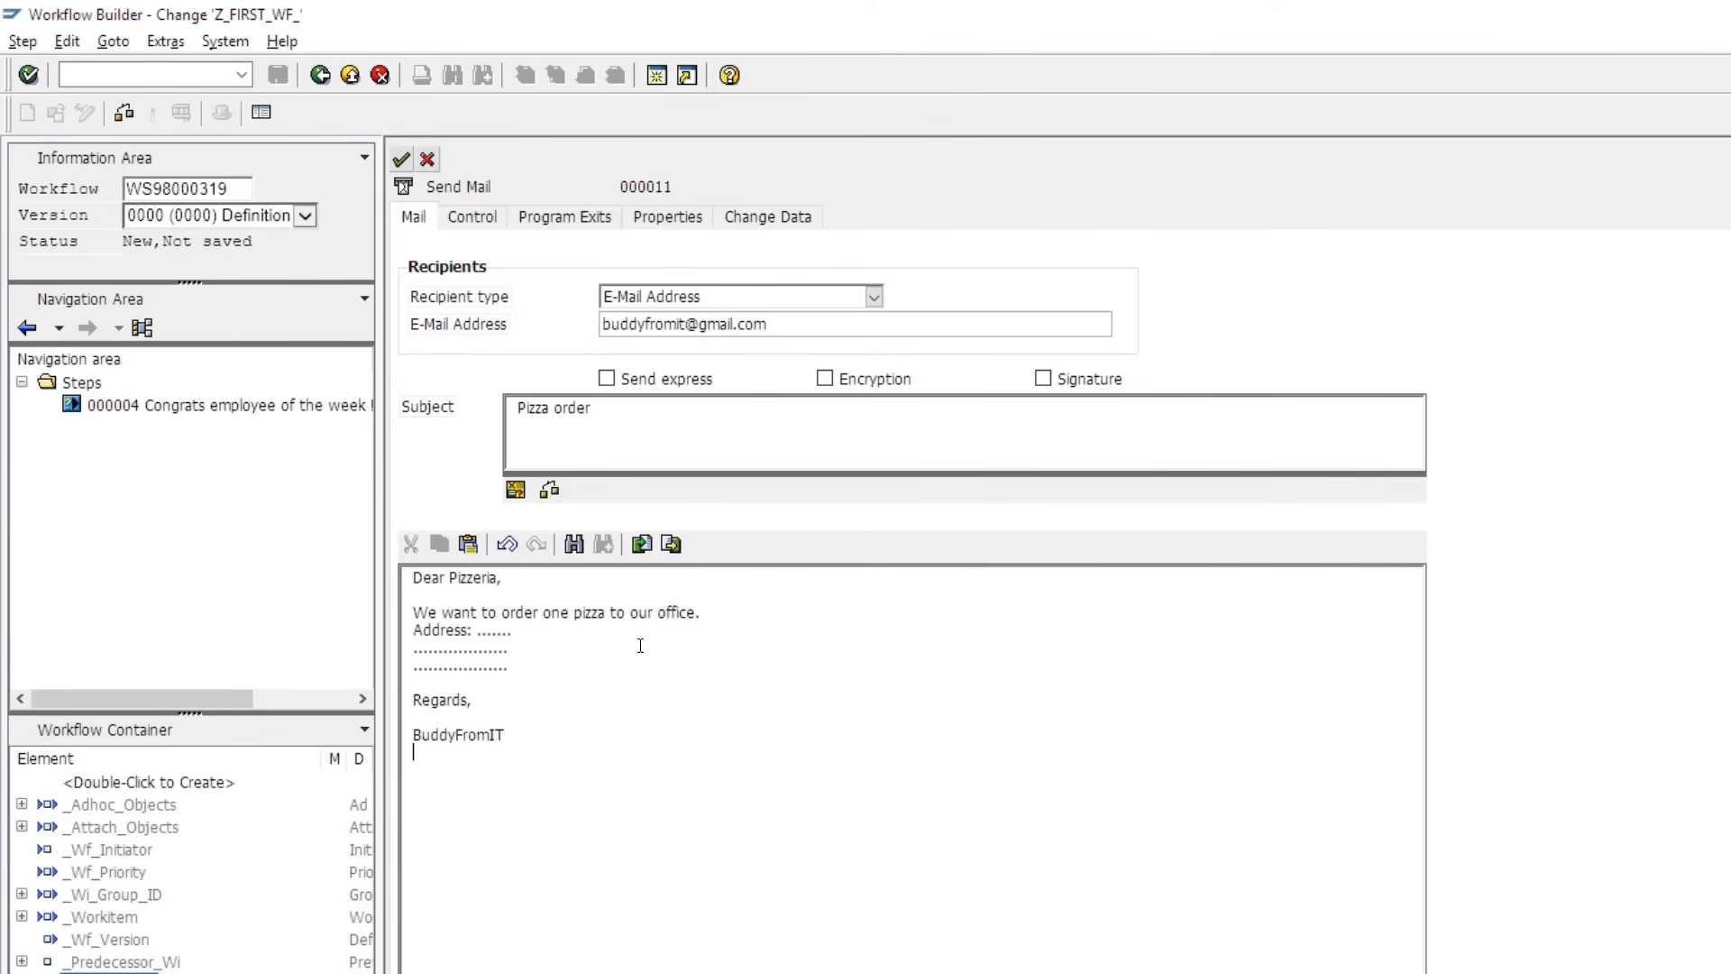
- Enable Send express for the mail
left_click(608, 379)
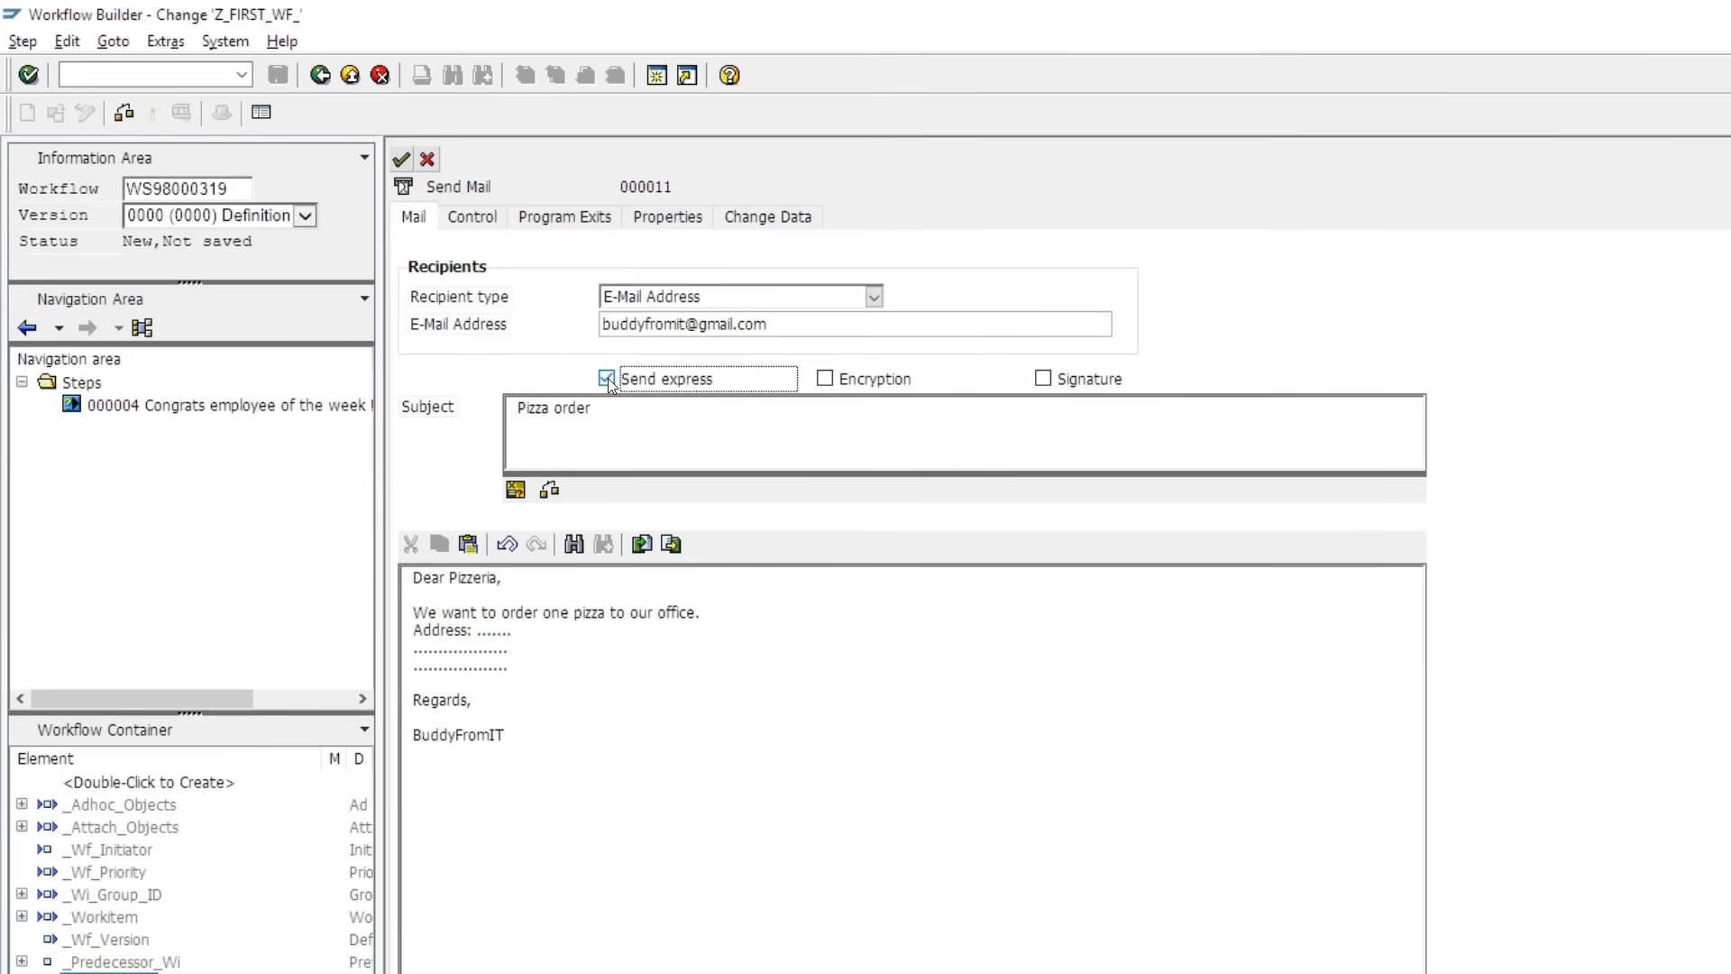
left_click(607, 382)
left_click(402, 162)
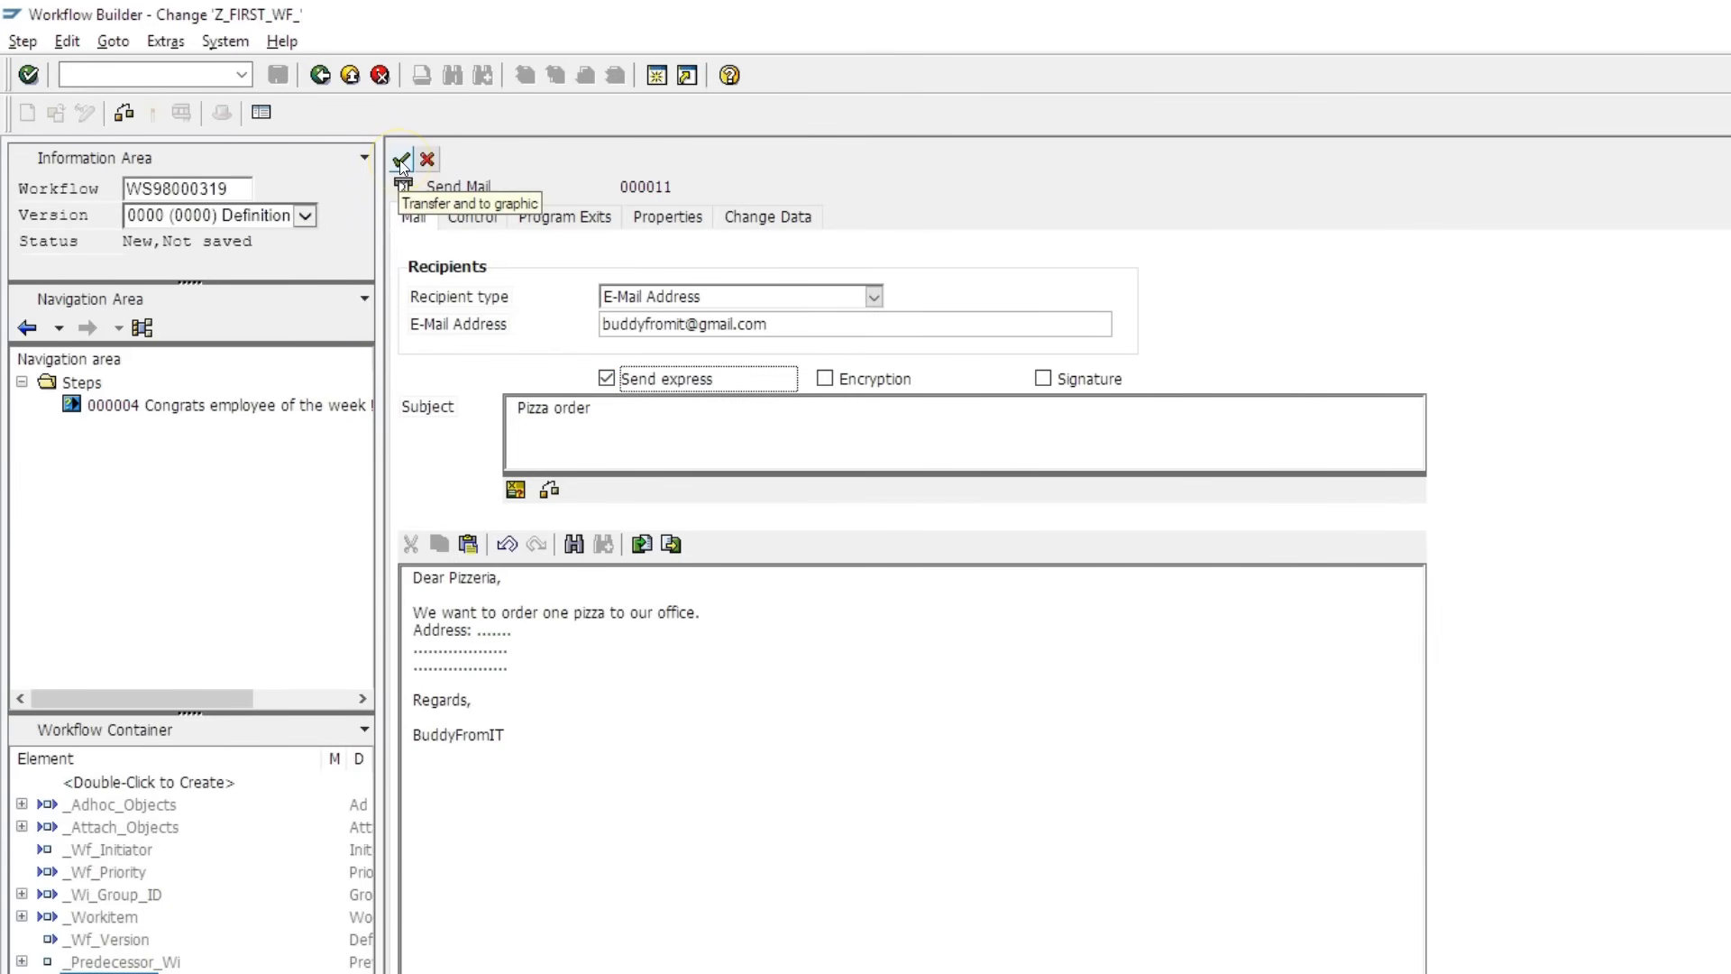
- Save the mail as task Z_MAIL 'Mail to pizzeria' in package ZTR_WORKFLOW_COURSE with a transport request
left_click(400, 161)
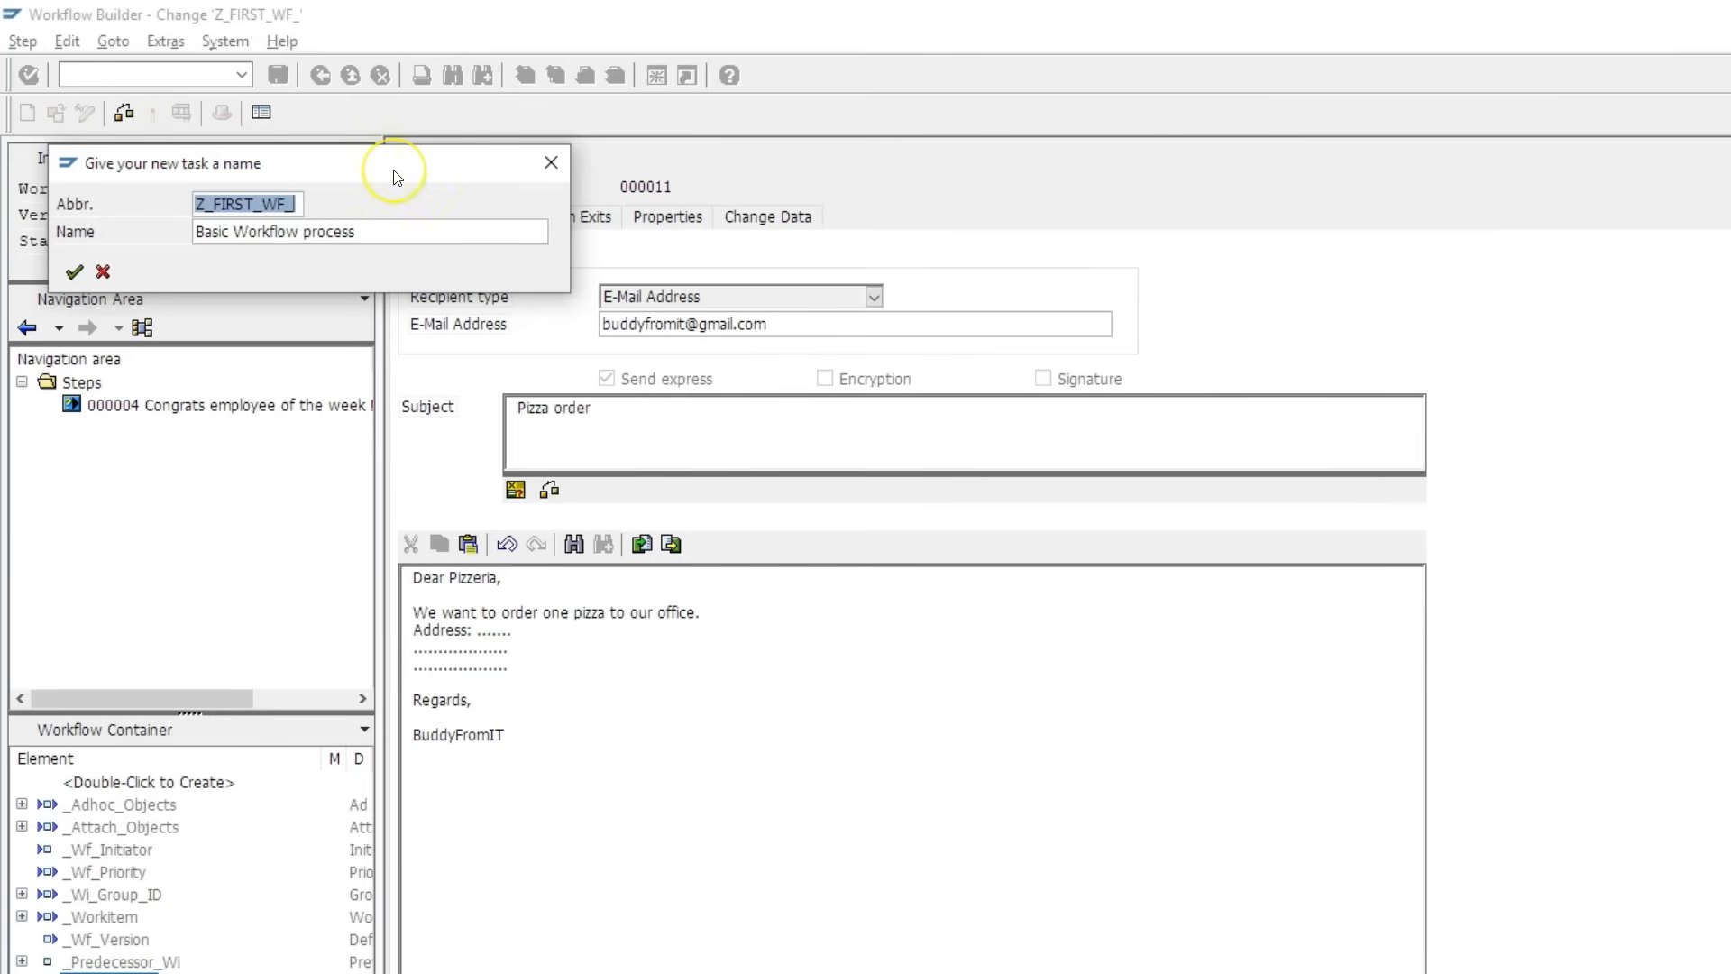
type("Z_")
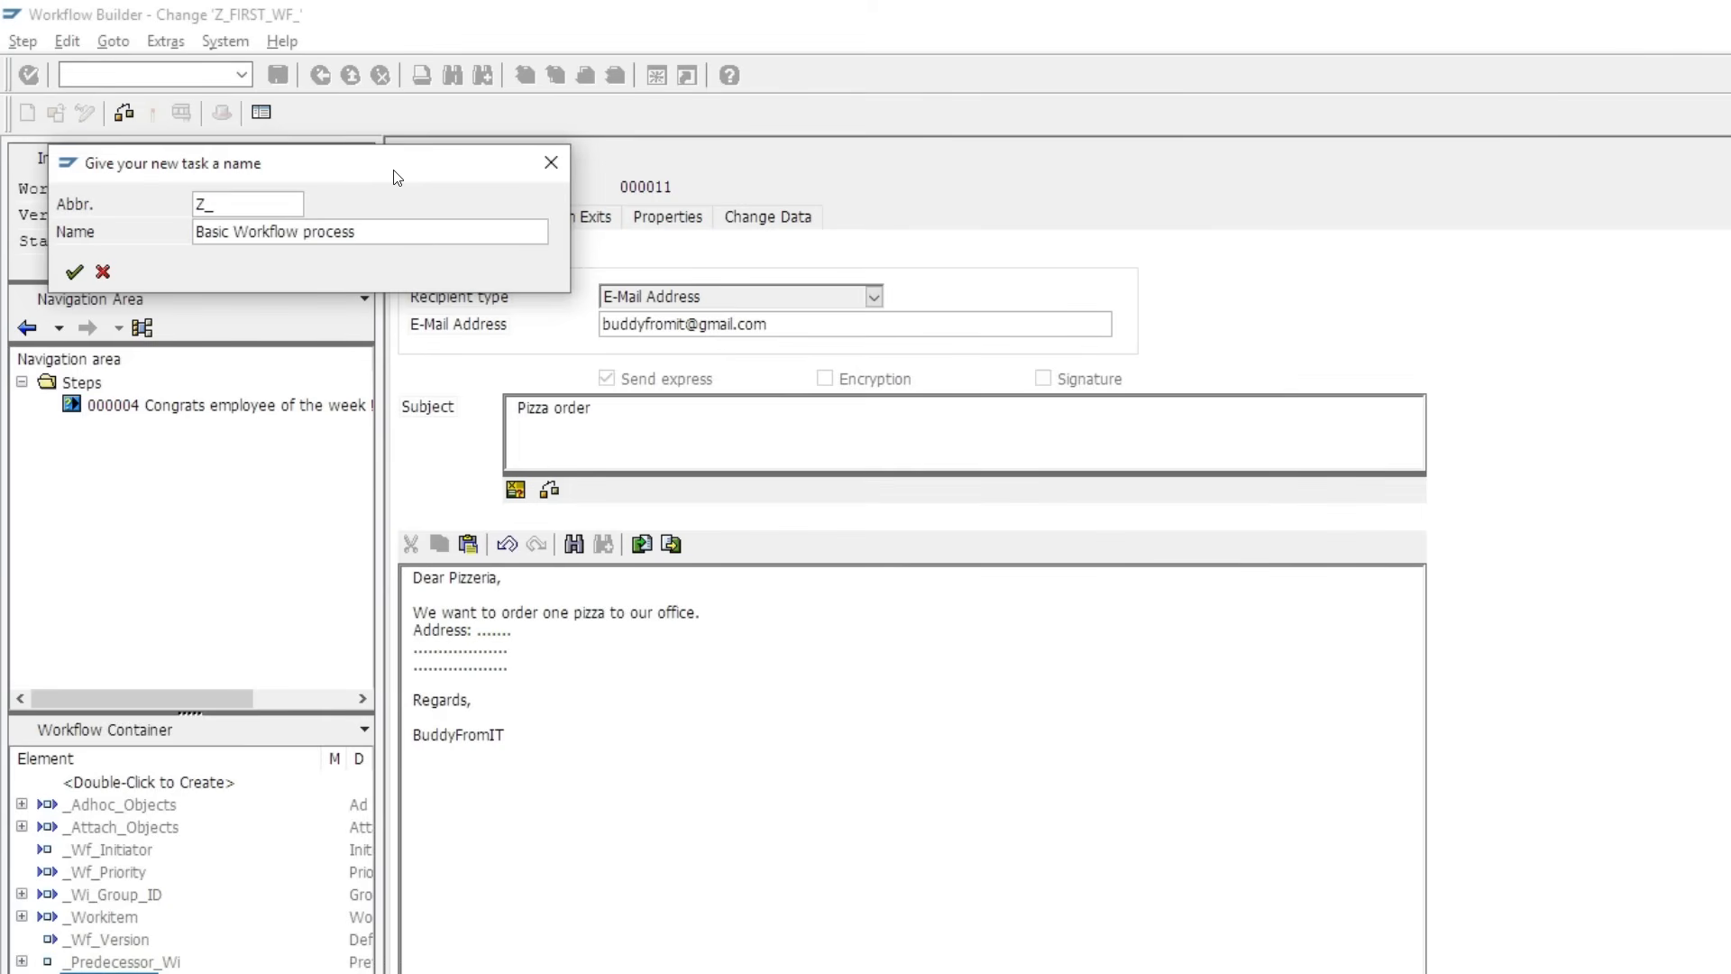
type("MAIL")
key("Tab")
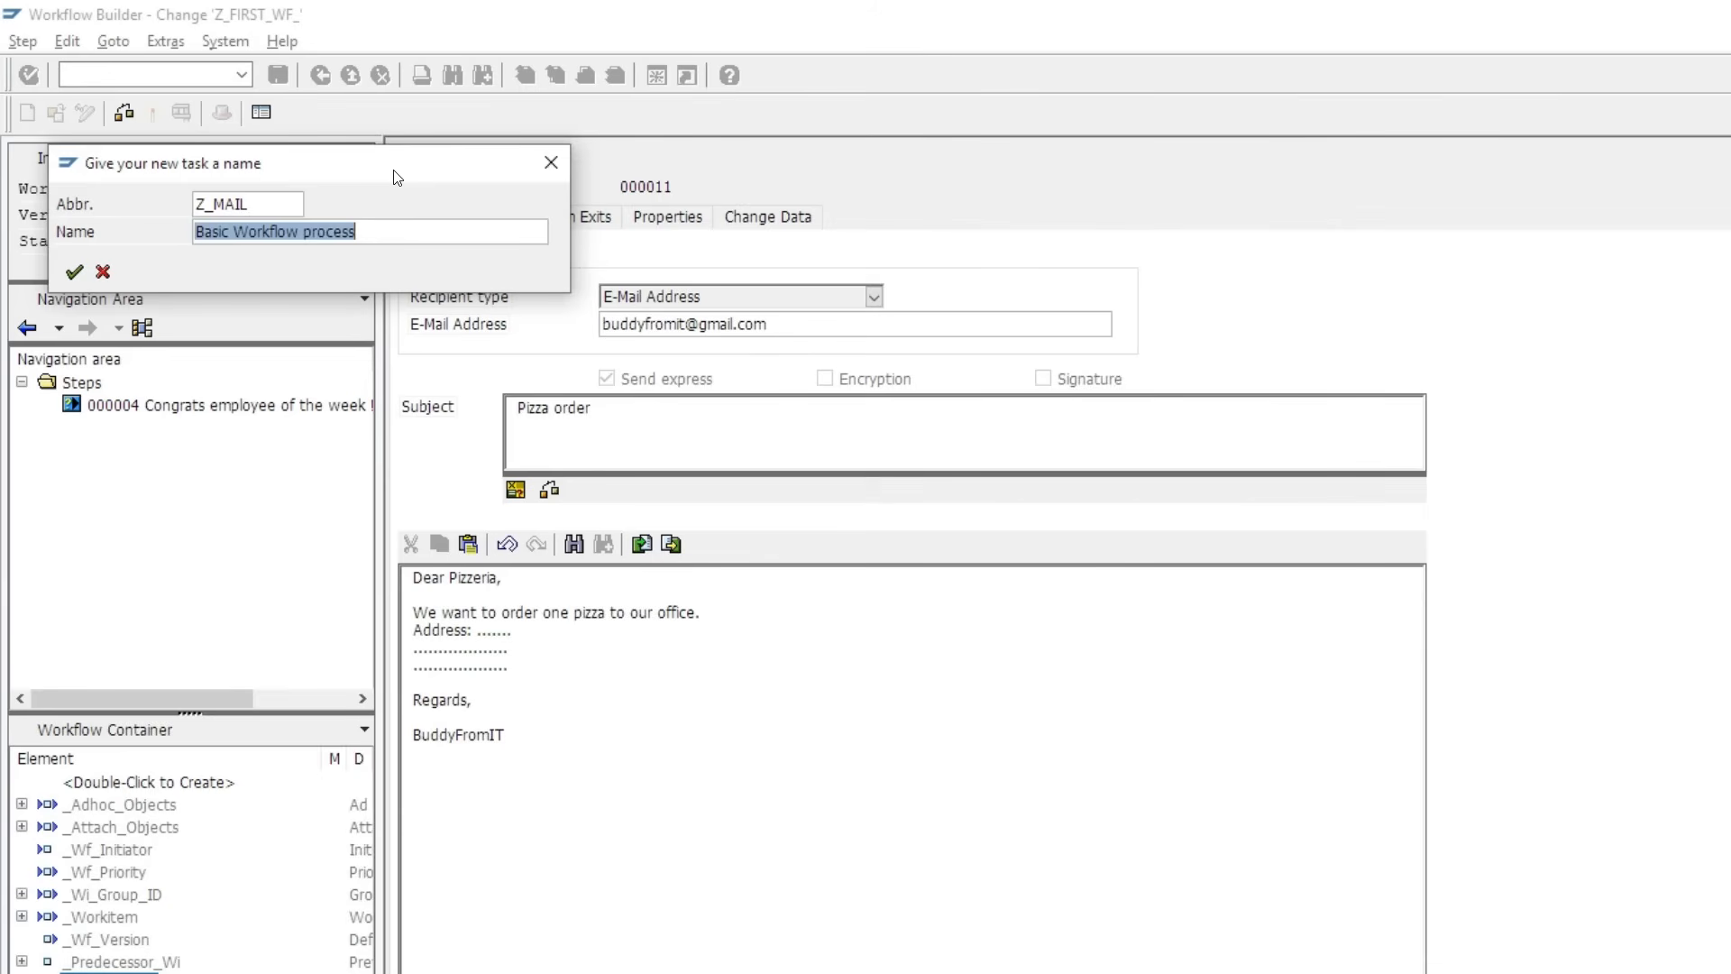
type("Mail to pizzeria")
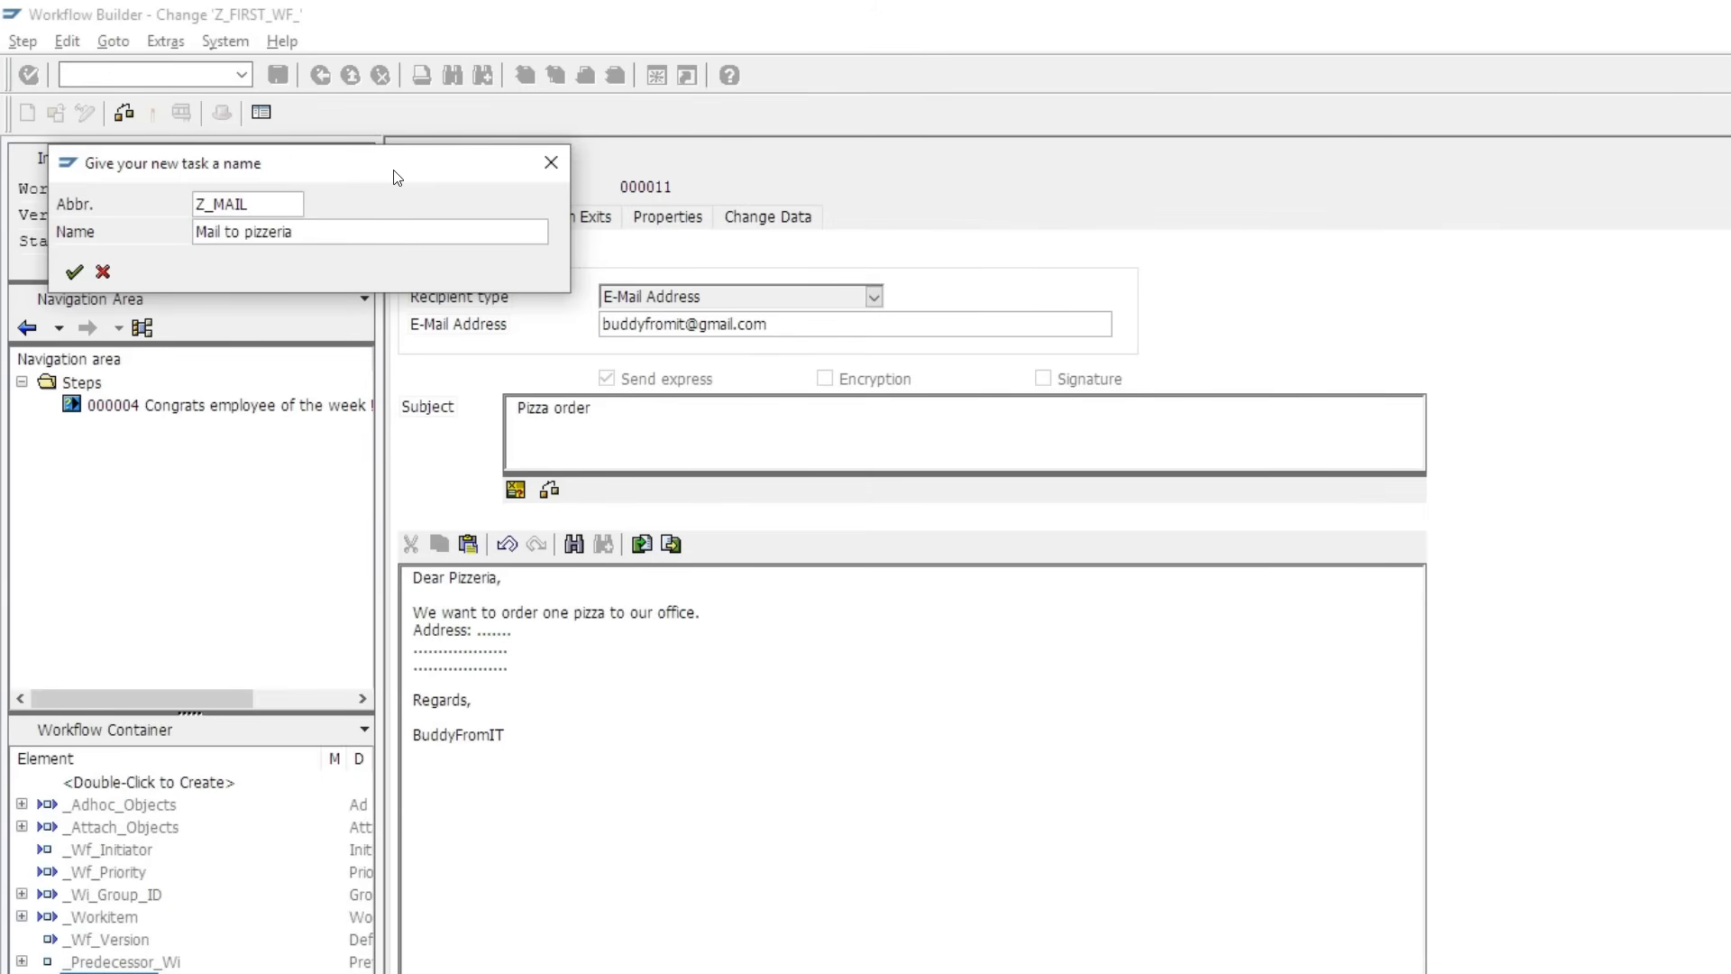
left_click(70, 269)
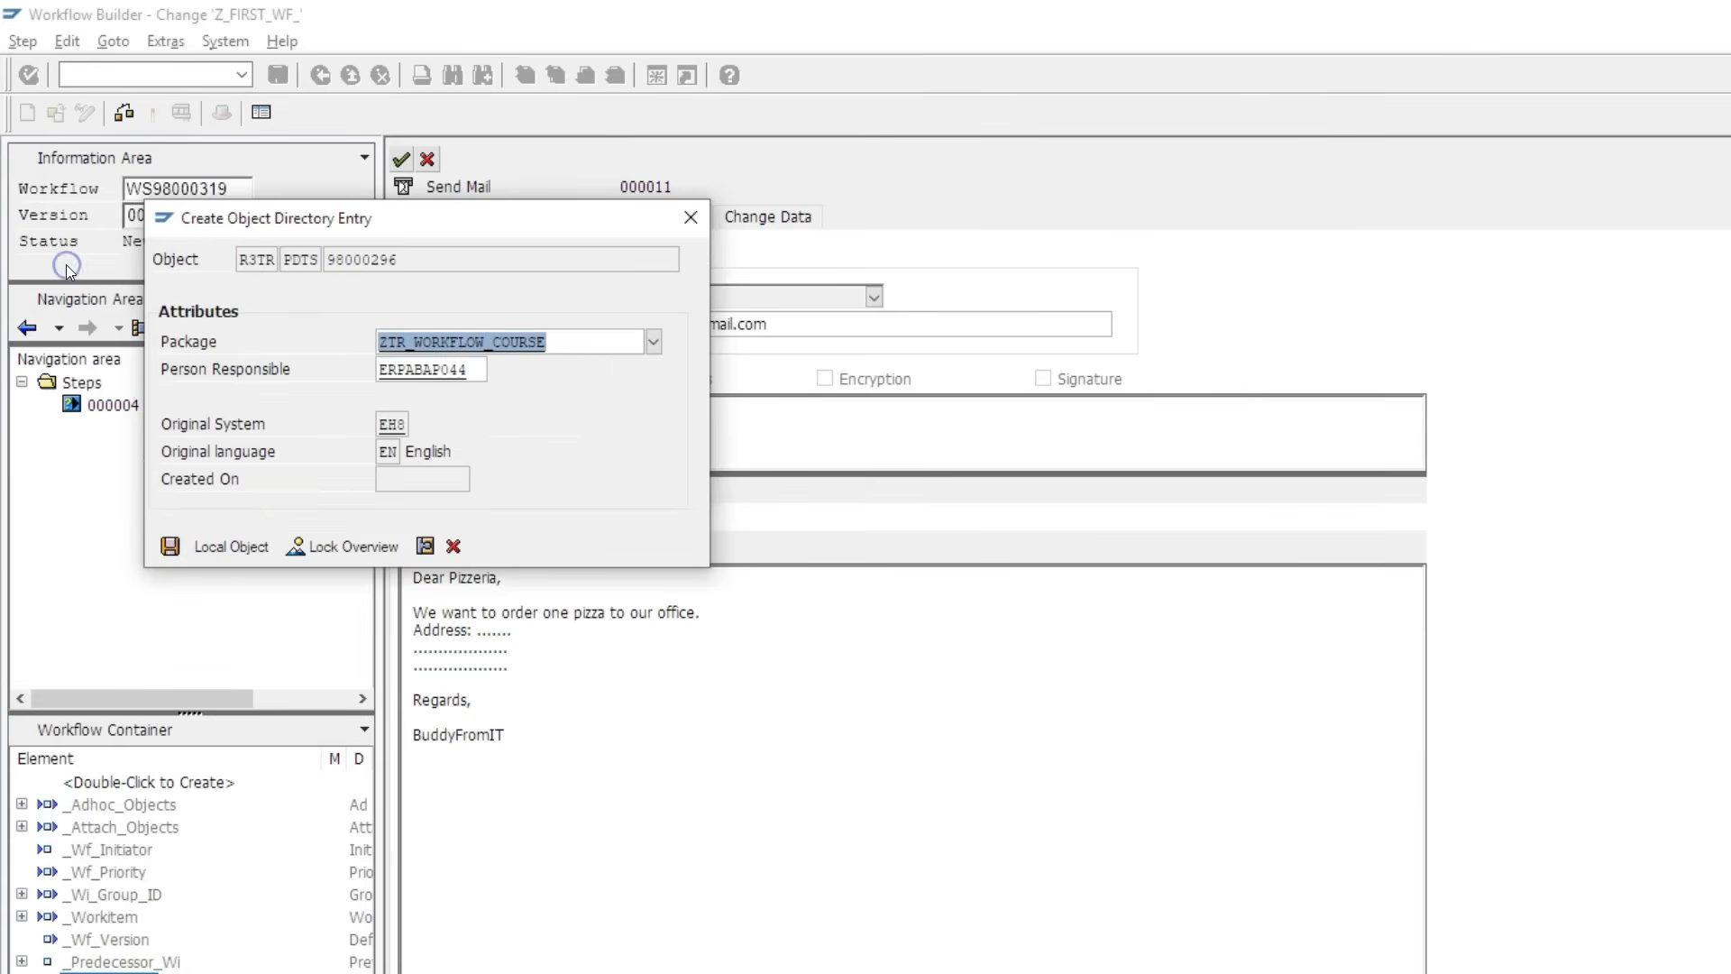
left_click(169, 545)
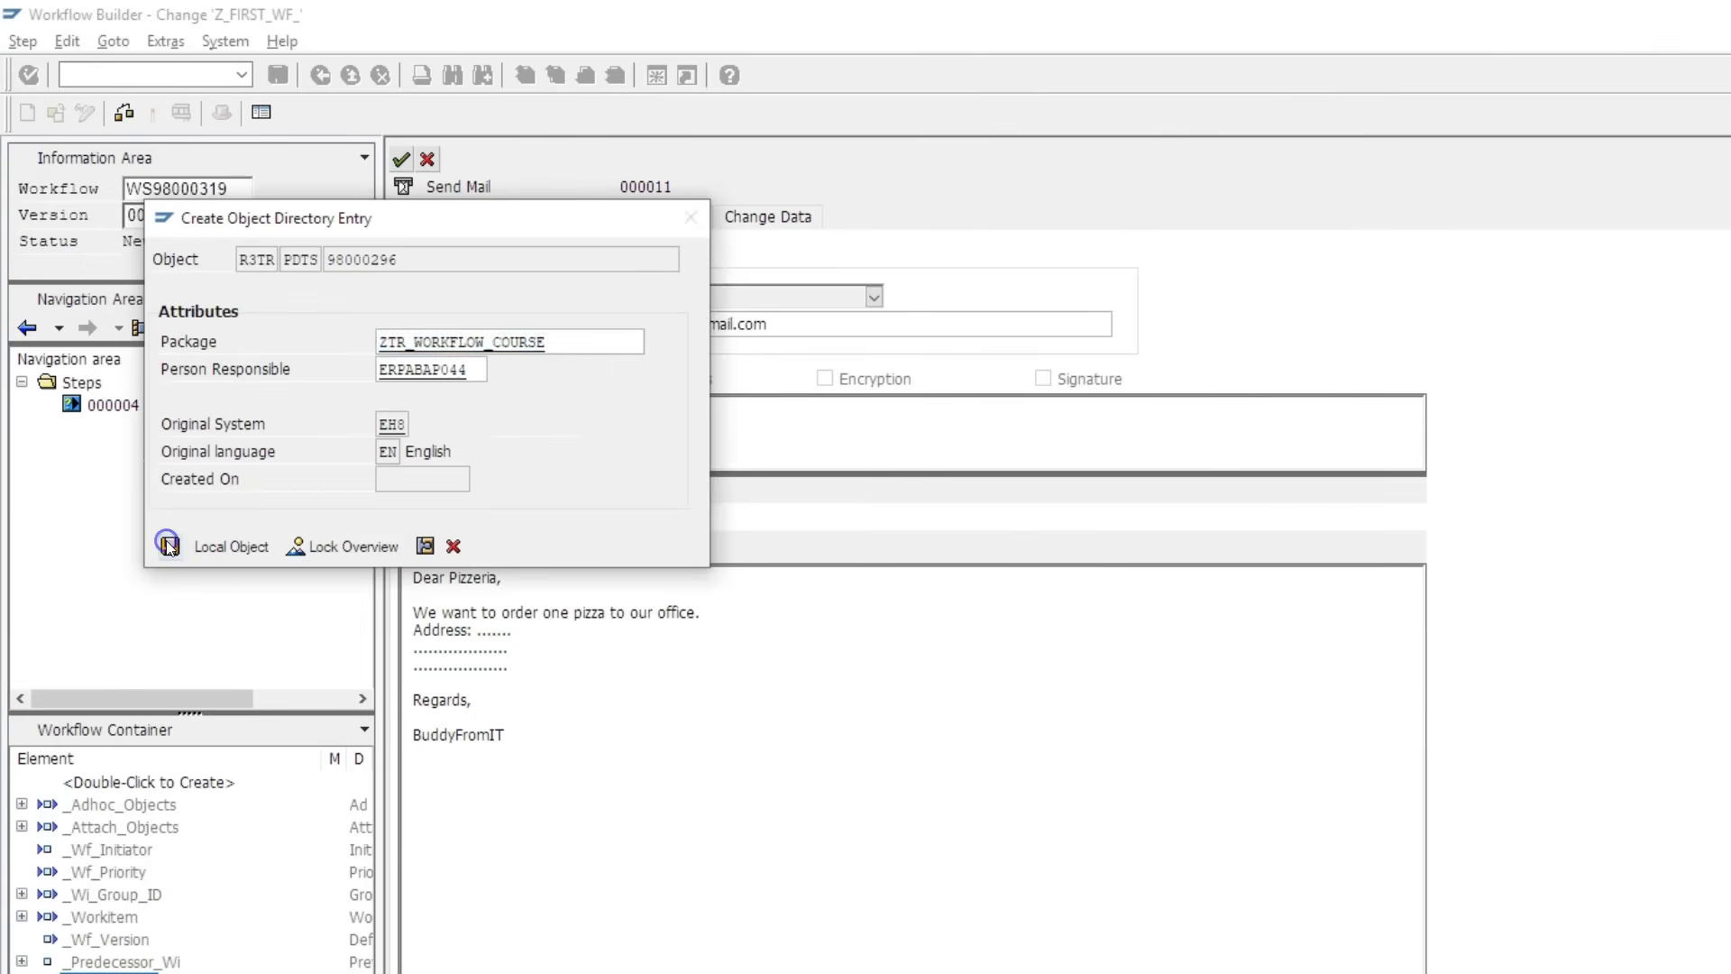
left_click(74, 381)
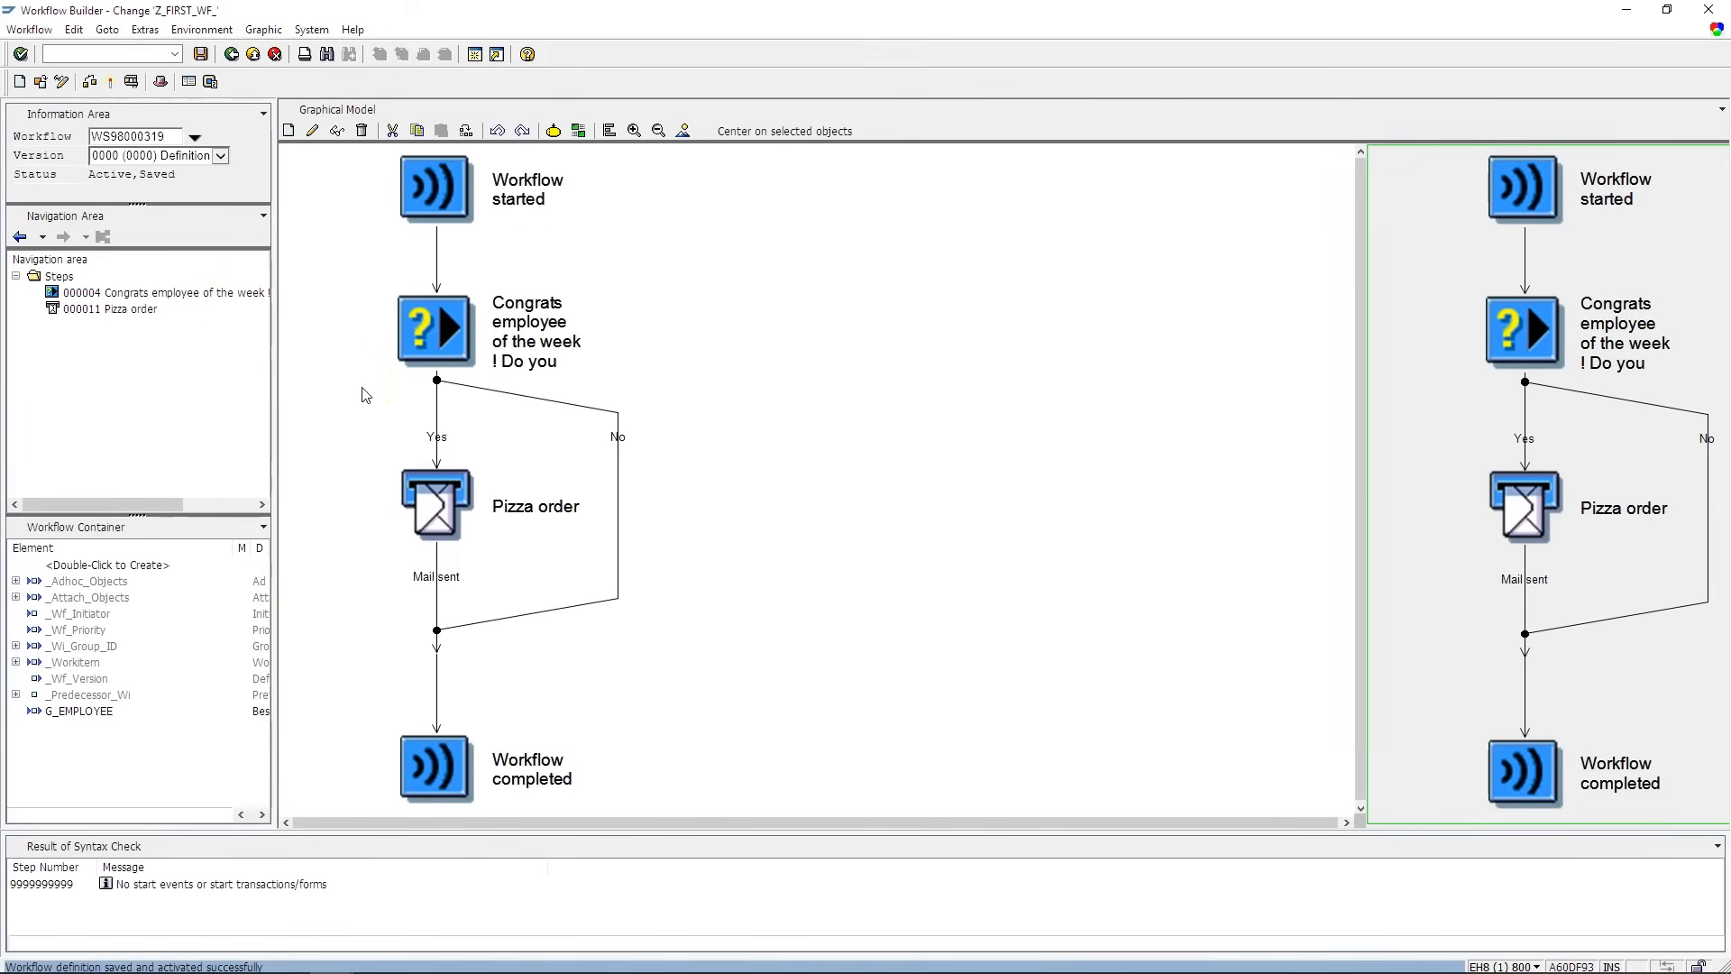
- Activate the workflow and launch its test run with F8
left_click(110, 83)
left_click_drag(77, 161, 193, 189)
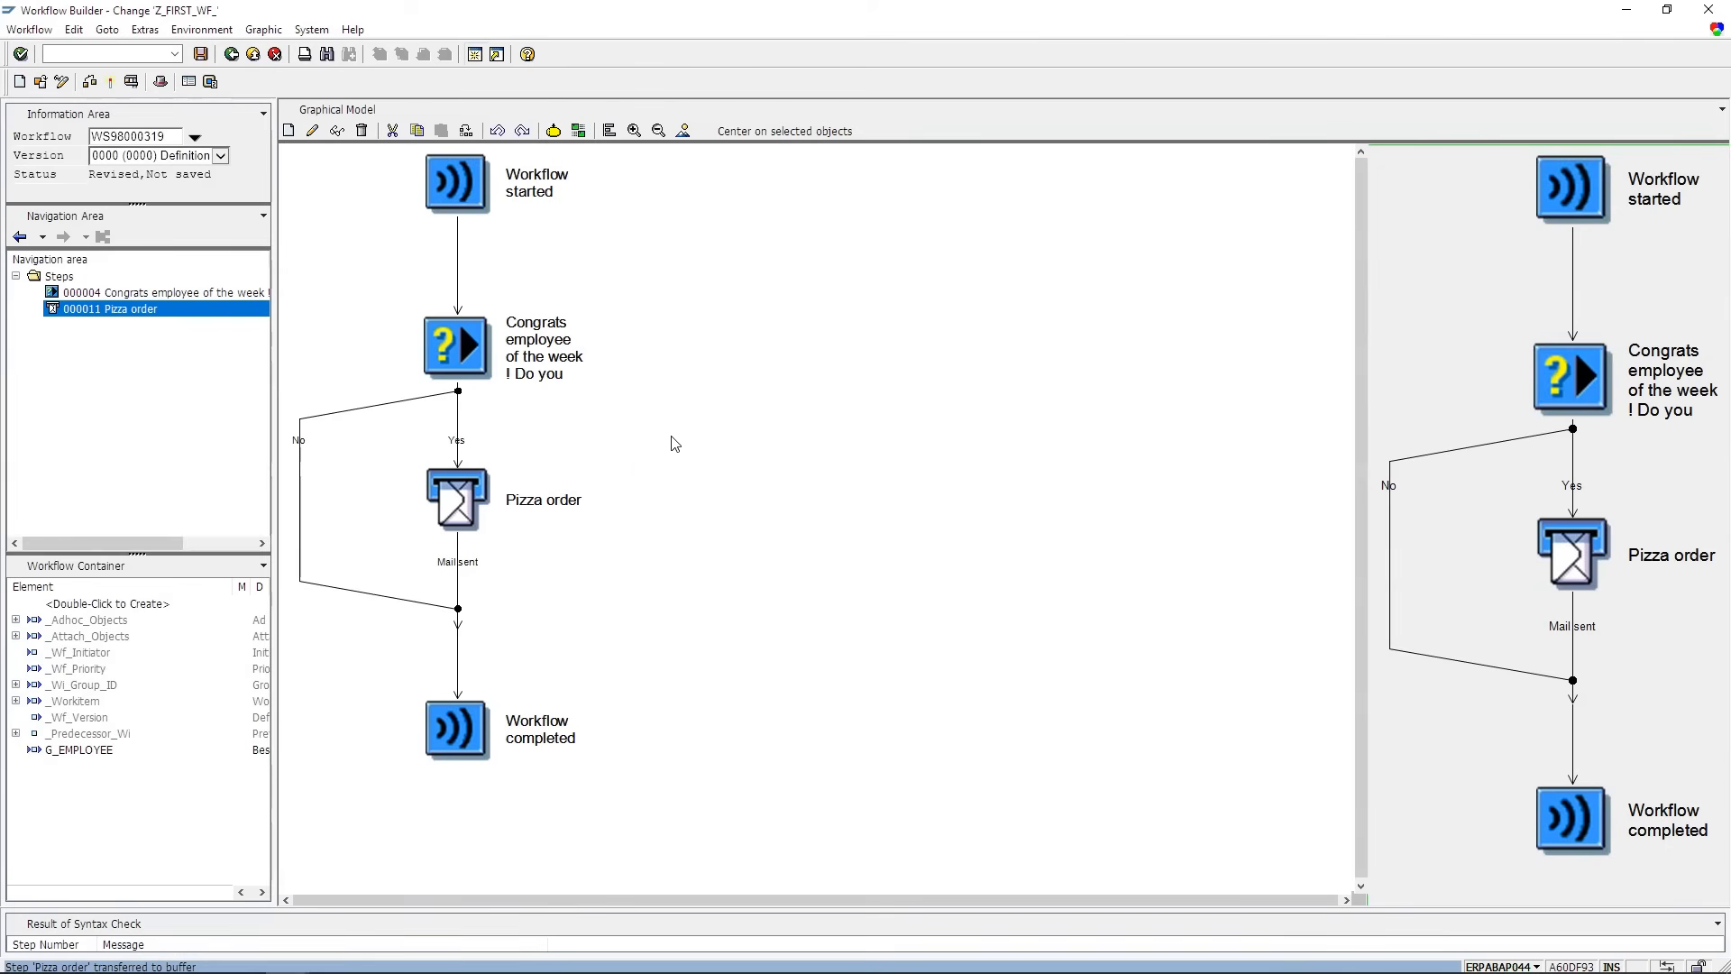
left_click(130, 81)
- Run the workflow test with G_EMPLOYEE set to the test user, then read the started-work-item message
left_click(431, 22)
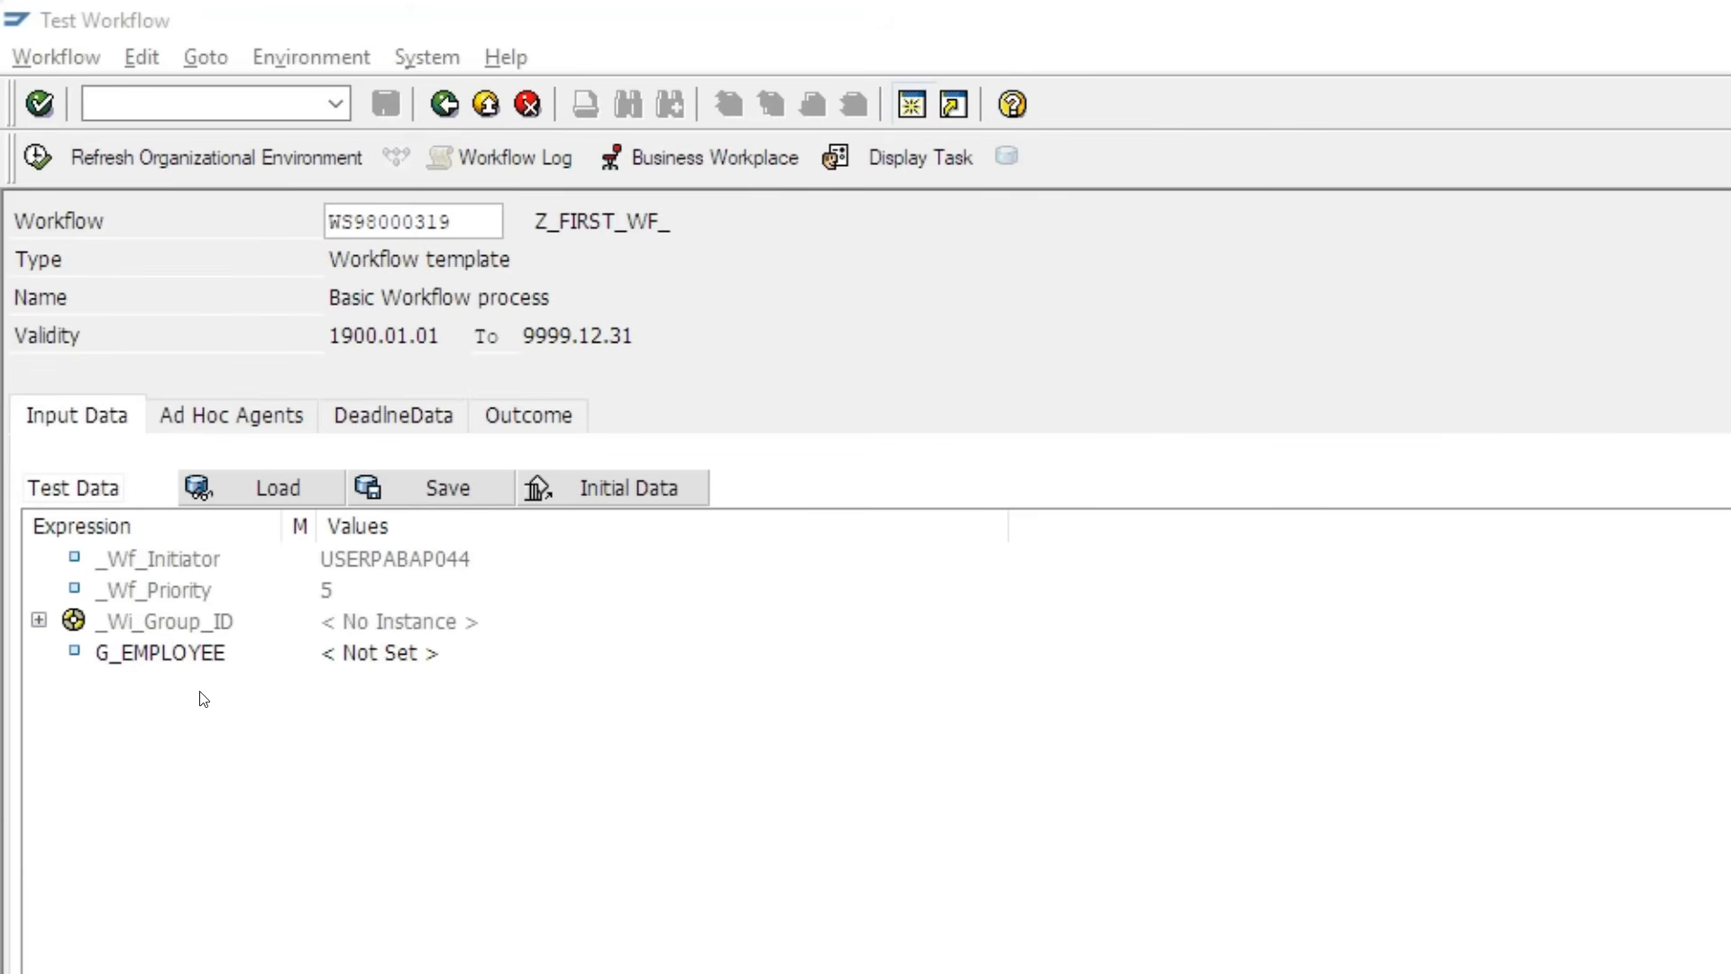
left_click(203, 658)
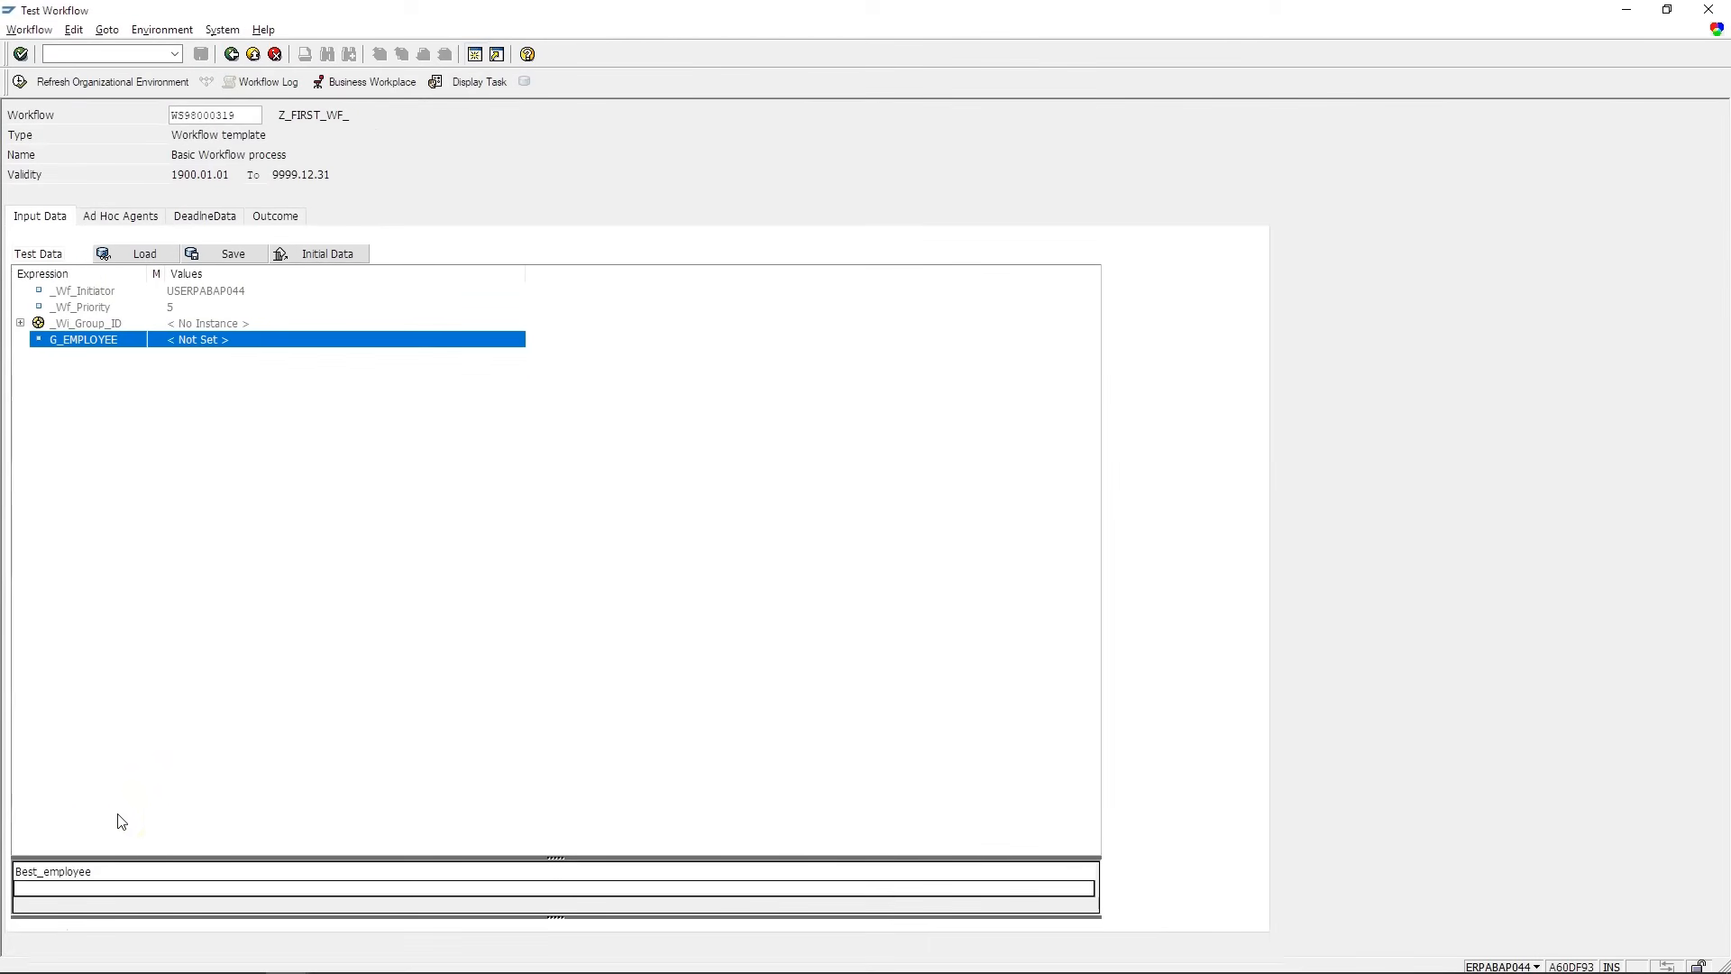
left_click(94, 888)
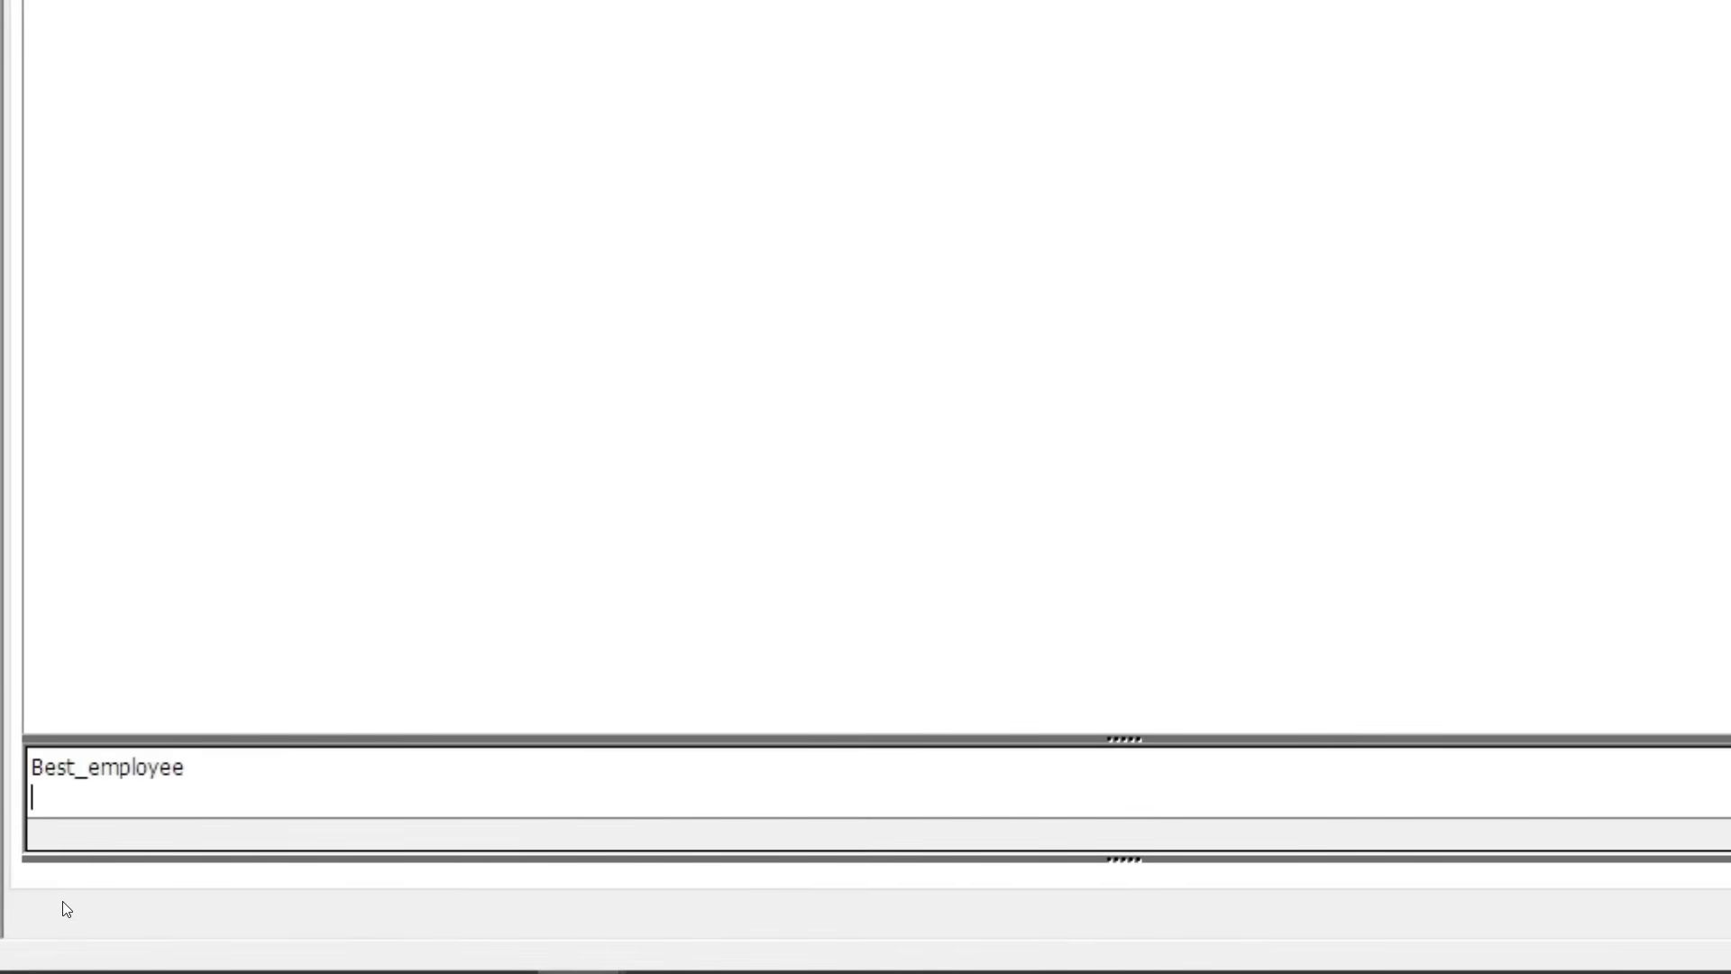
type("USWF-TS-1")
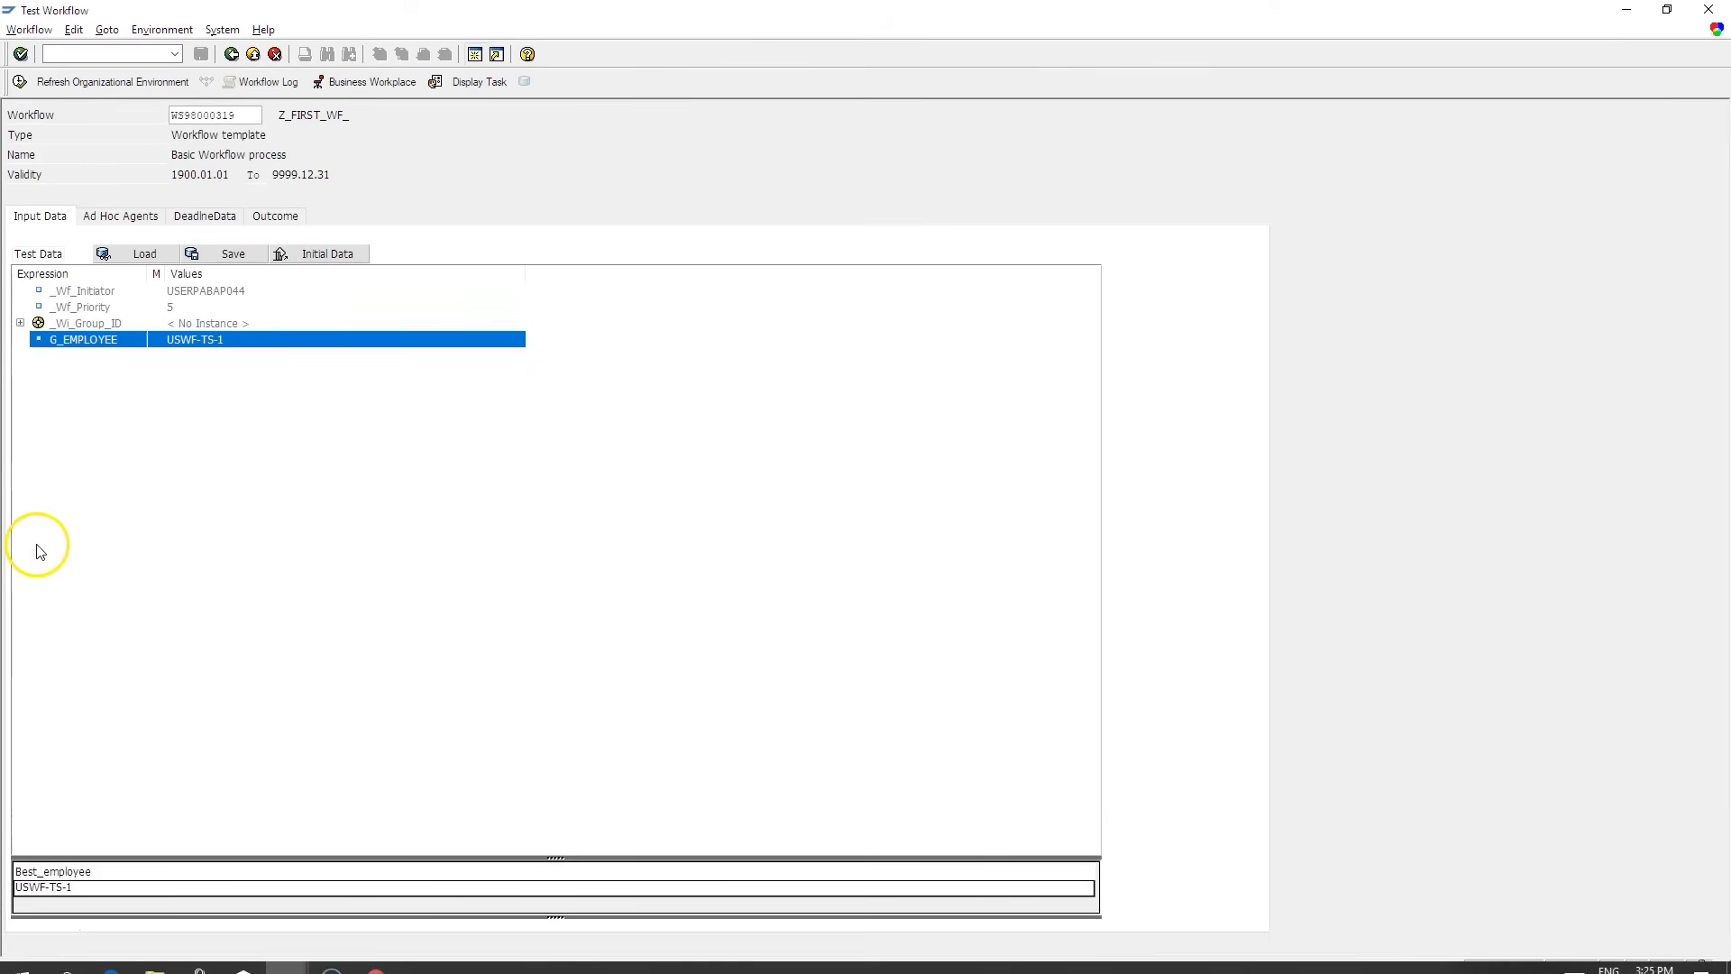
left_click(17, 83)
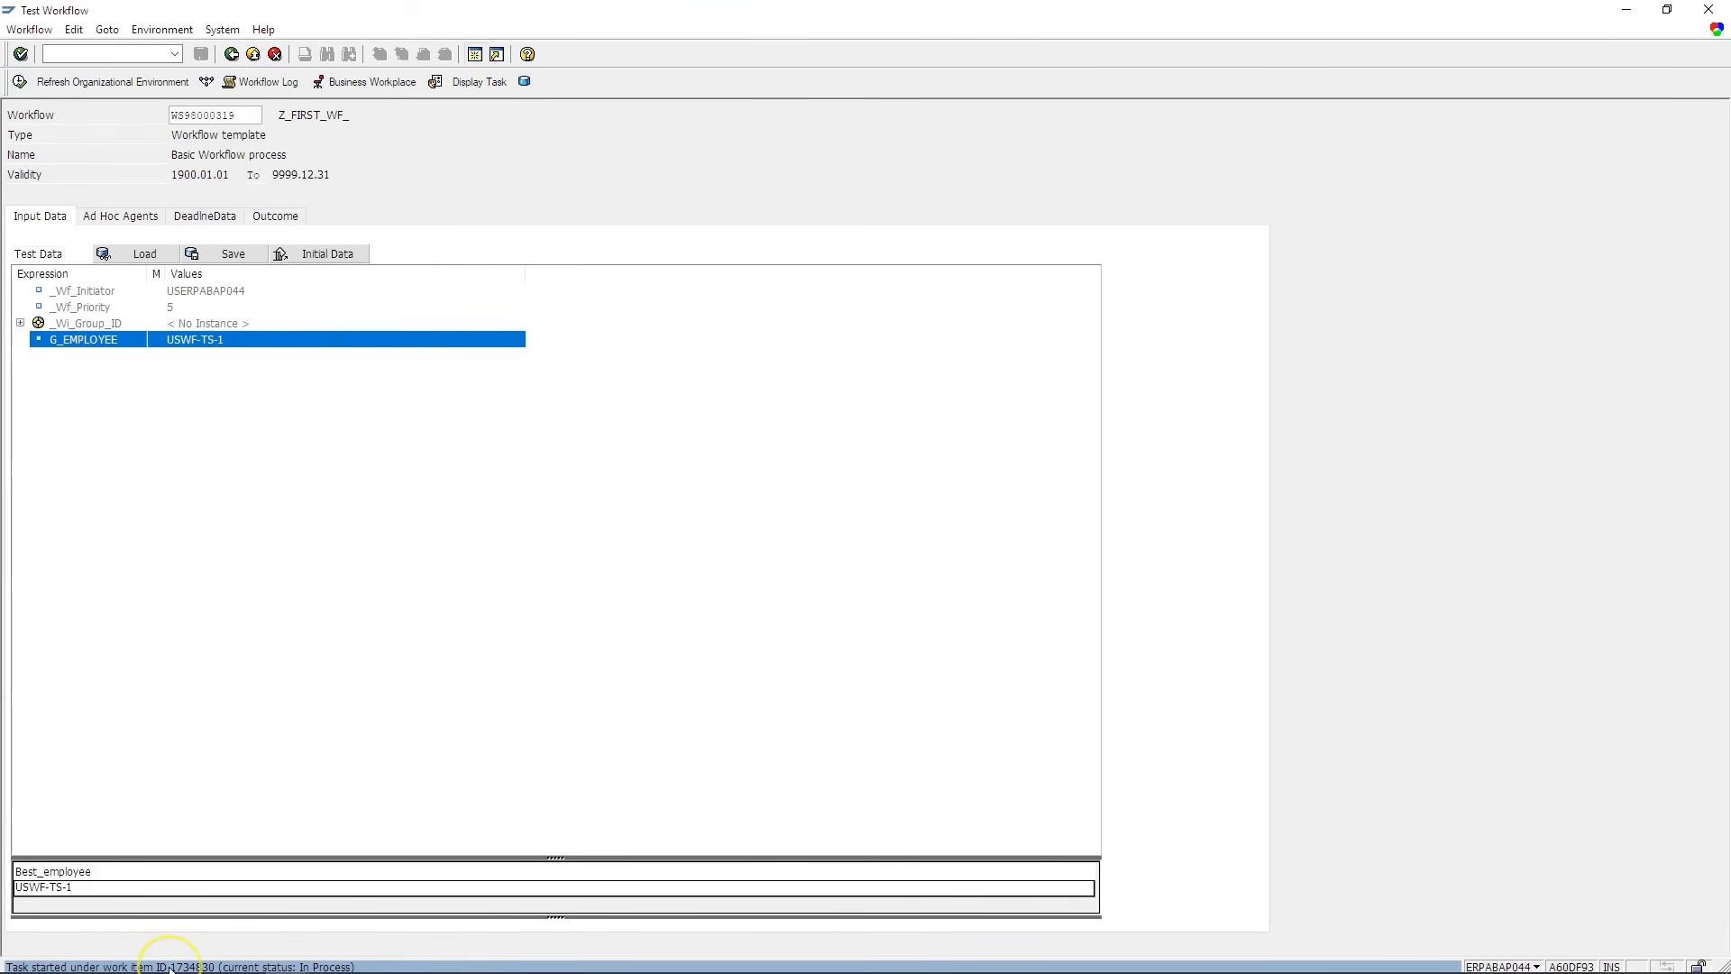
double_click(170, 967)
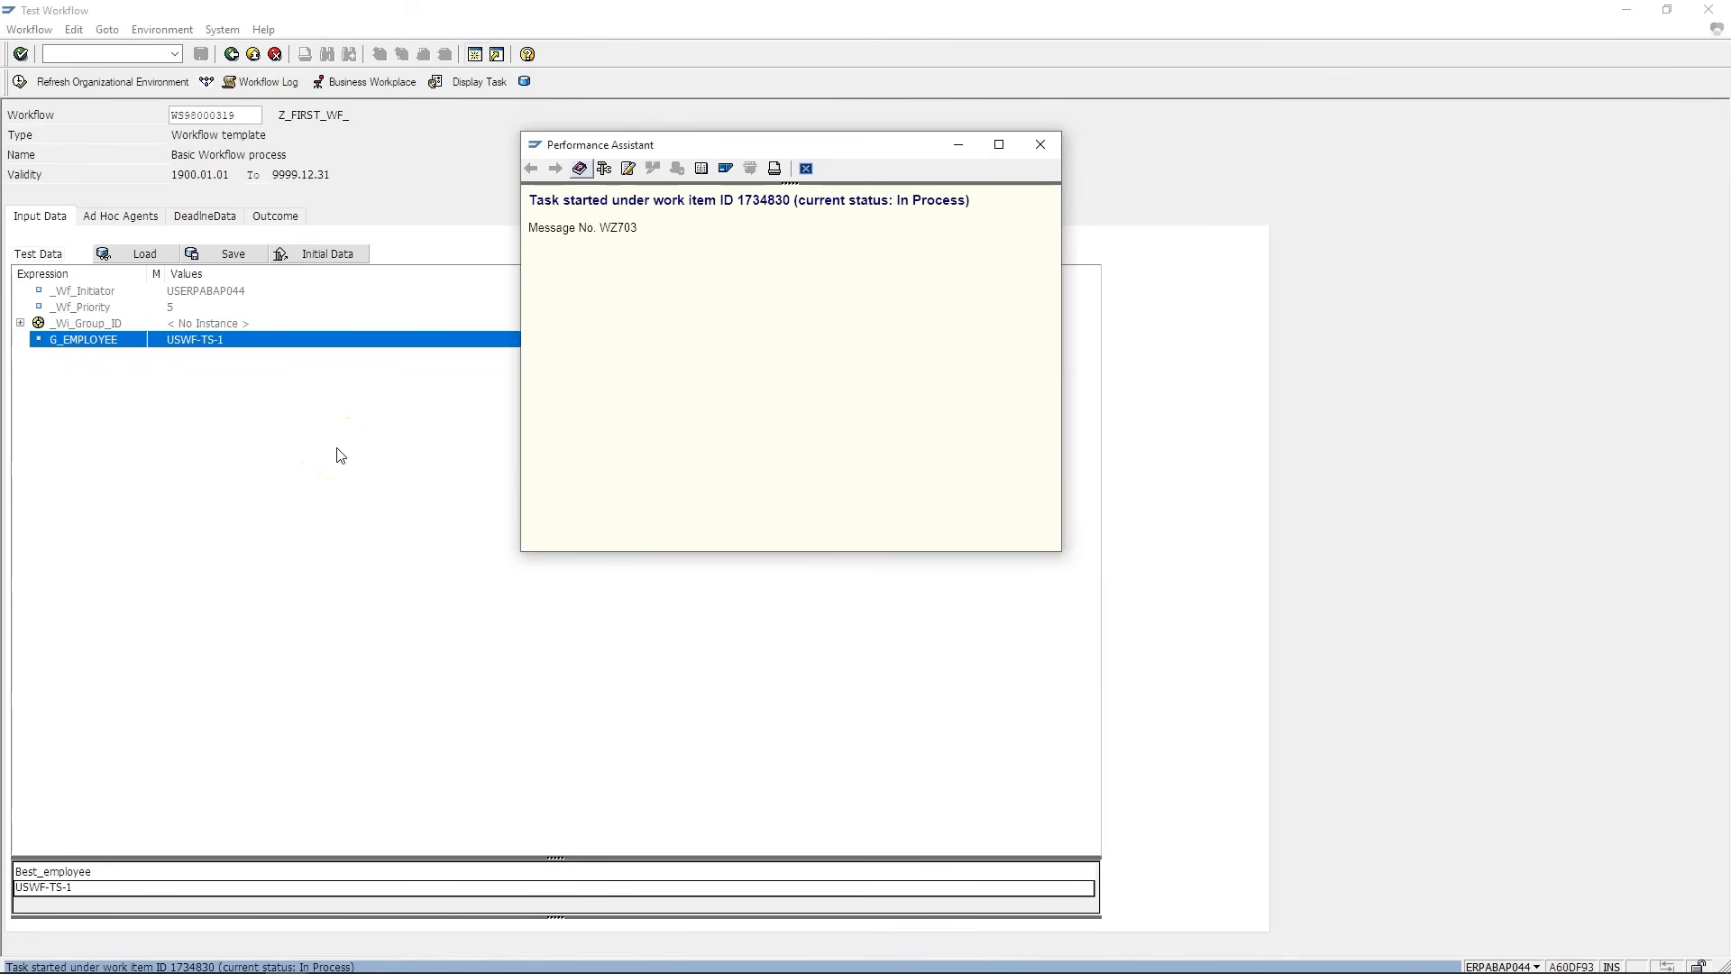
left_click(492, 630)
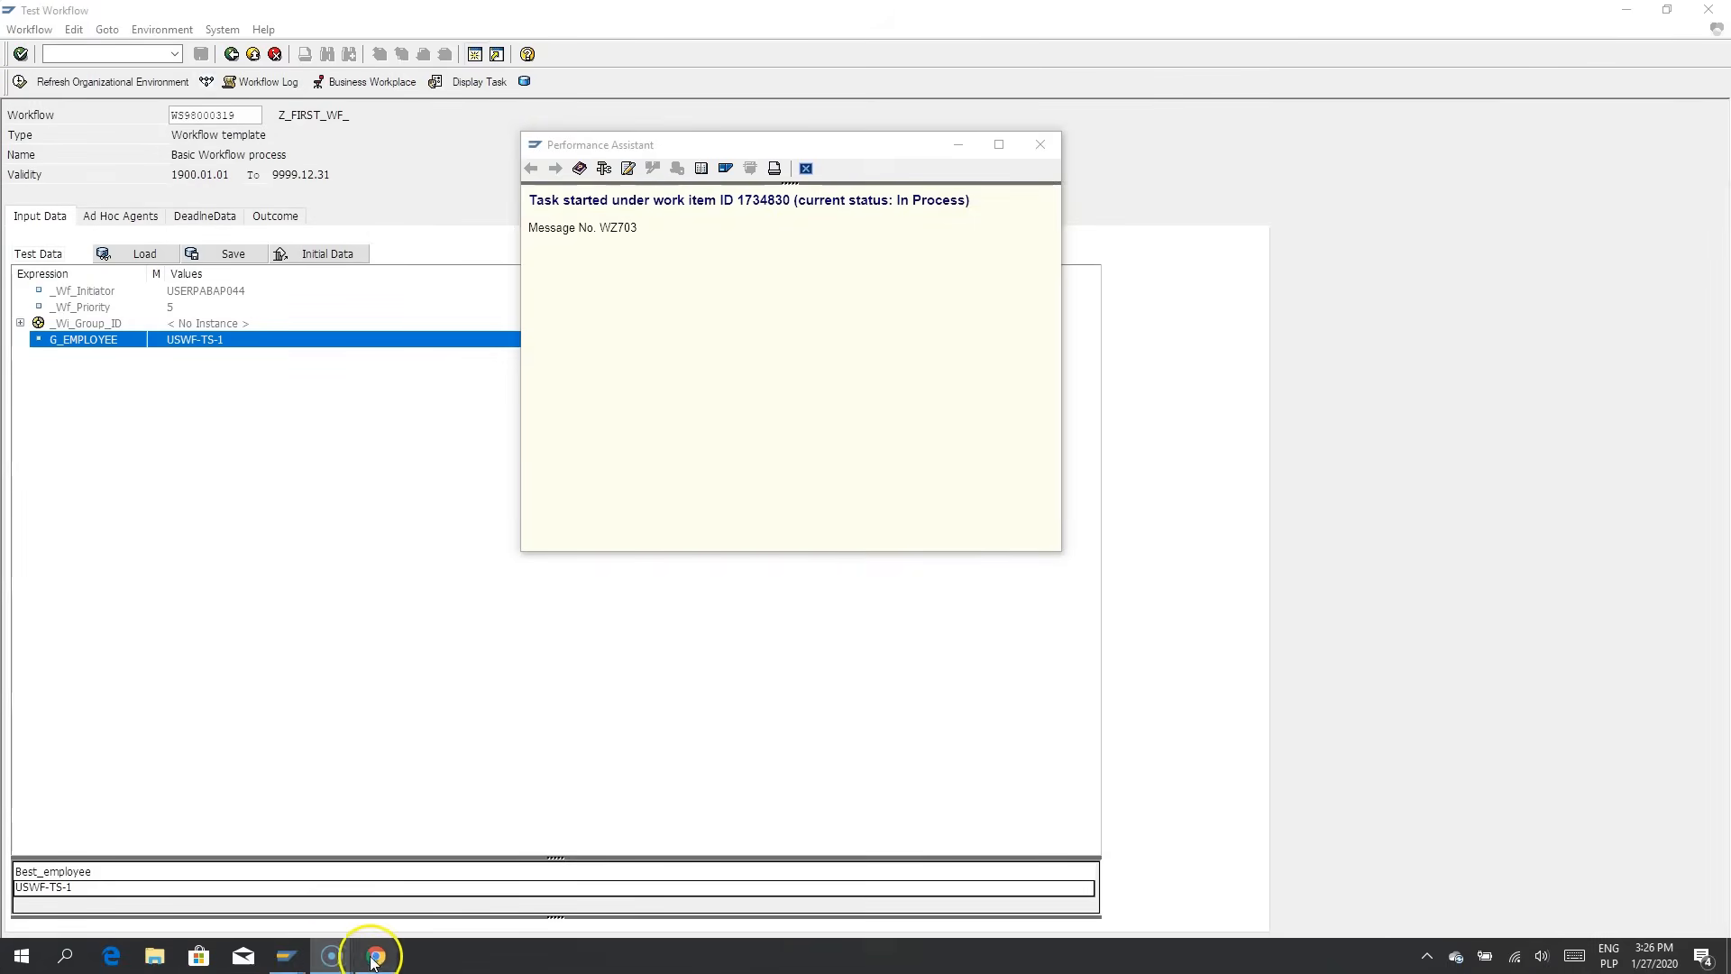
- Show the Workflow folder of the Business Workplace inbox from SAP Easy Access
mouse_move(282, 954)
left_click(283, 898)
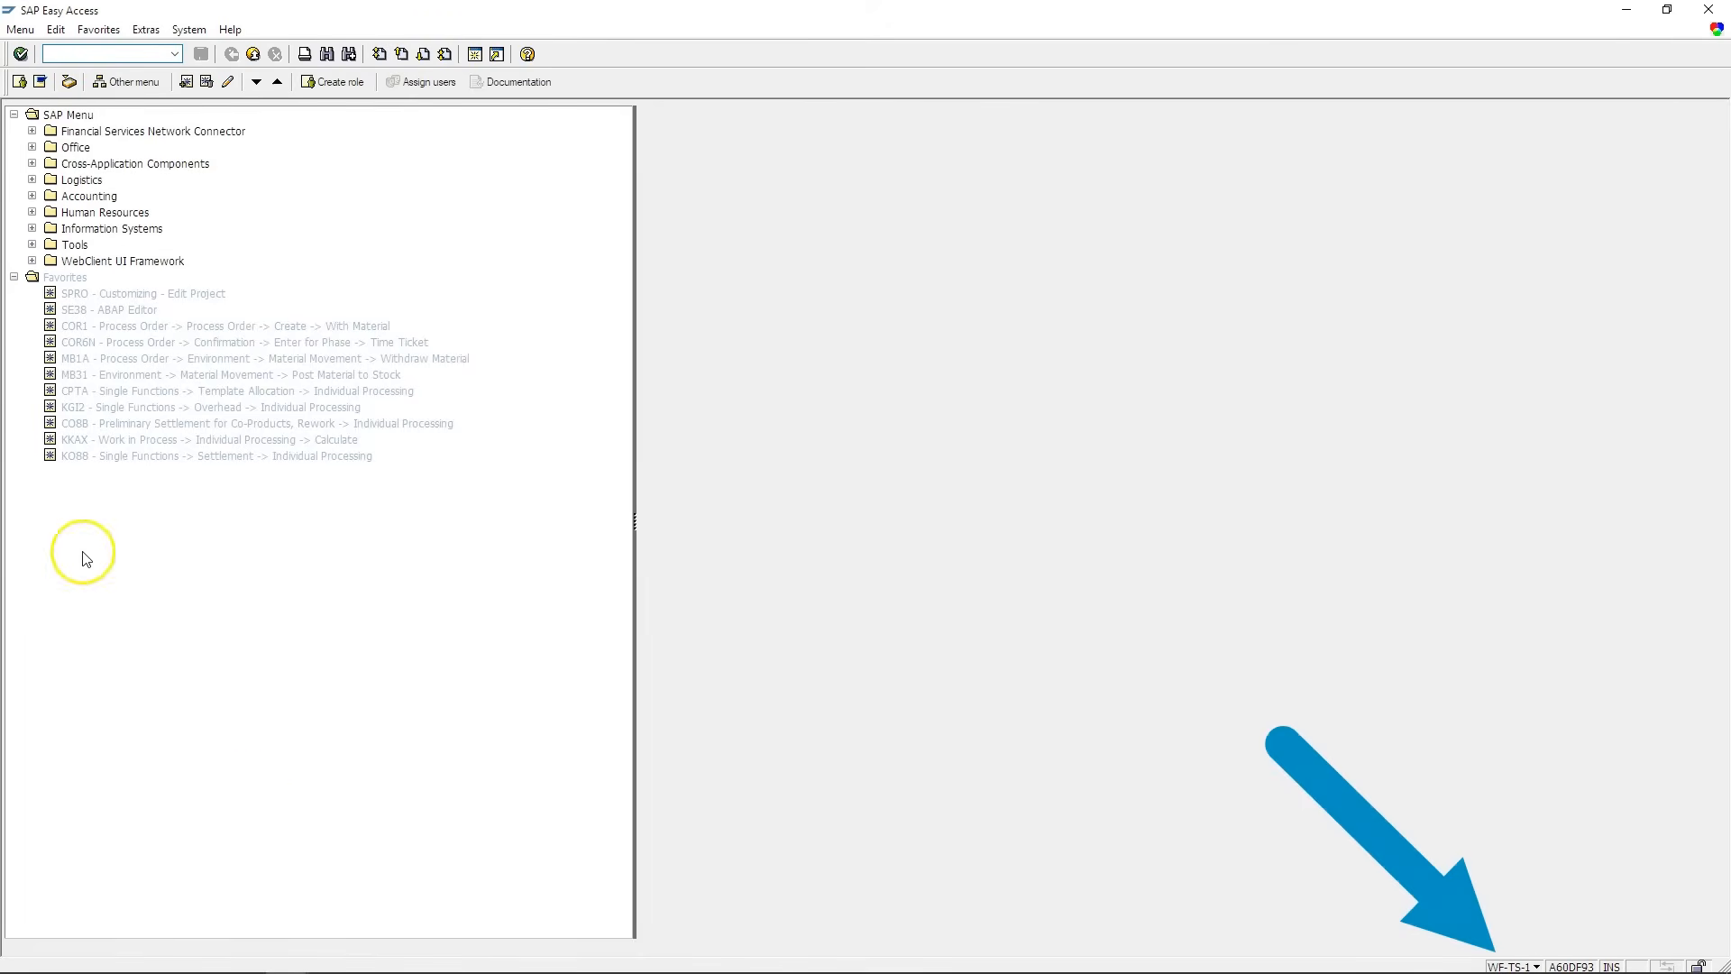
left_click(67, 85)
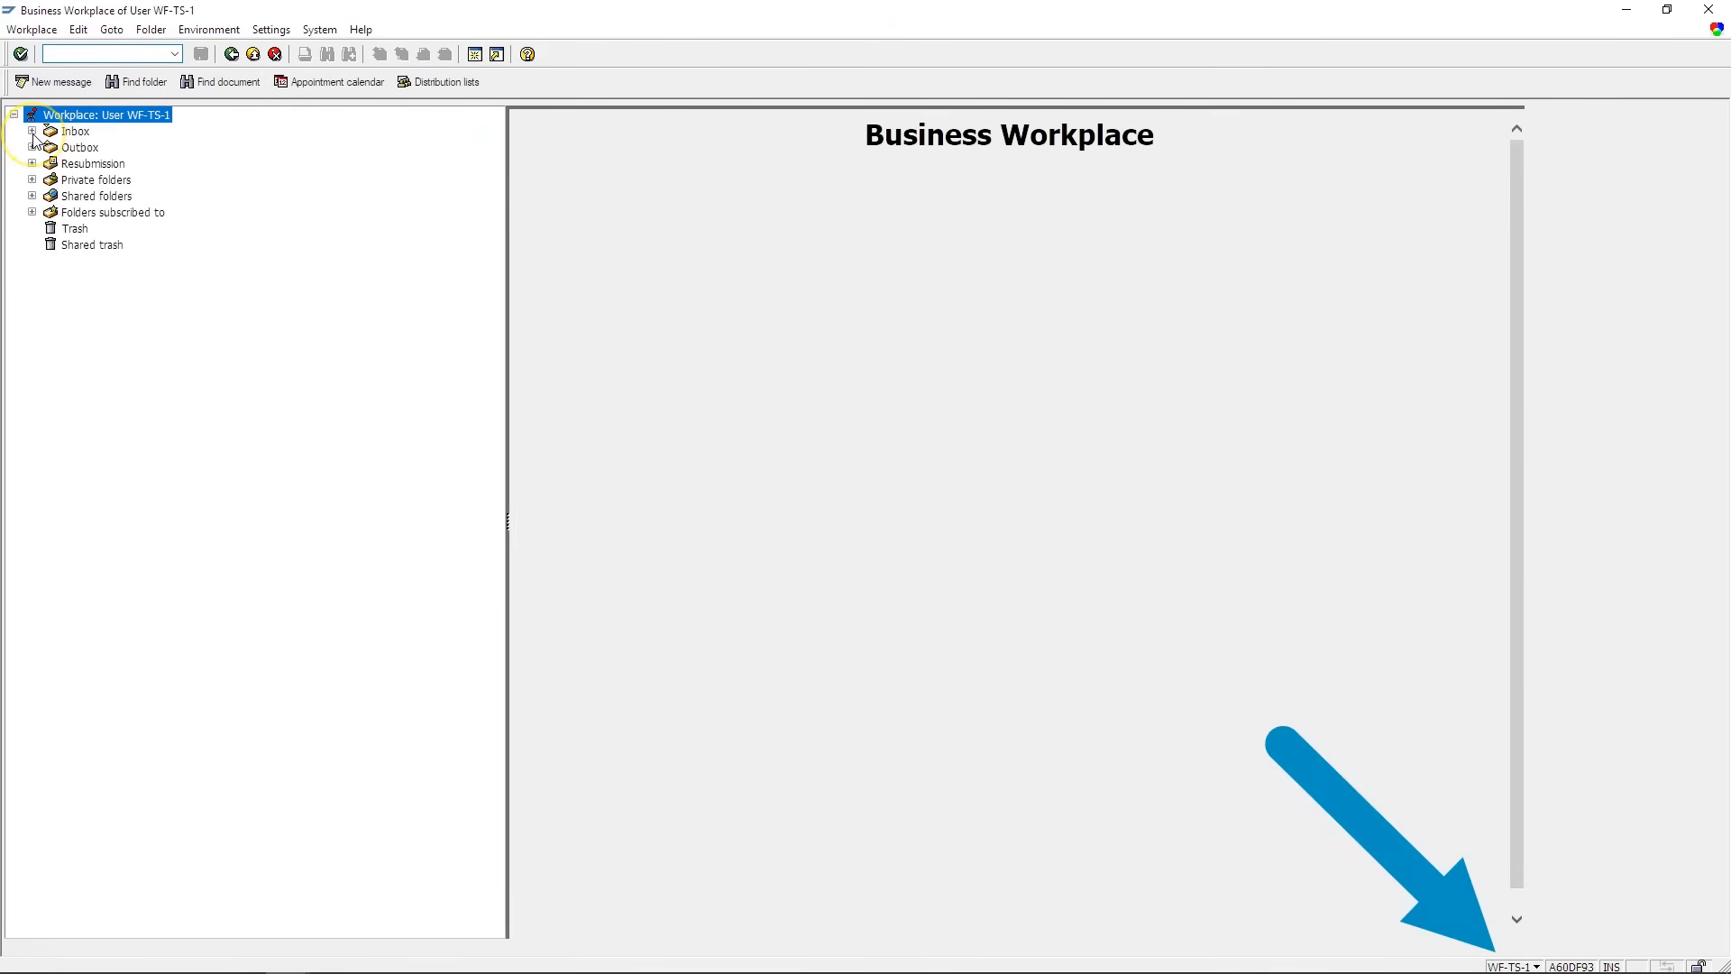
left_click(32, 132)
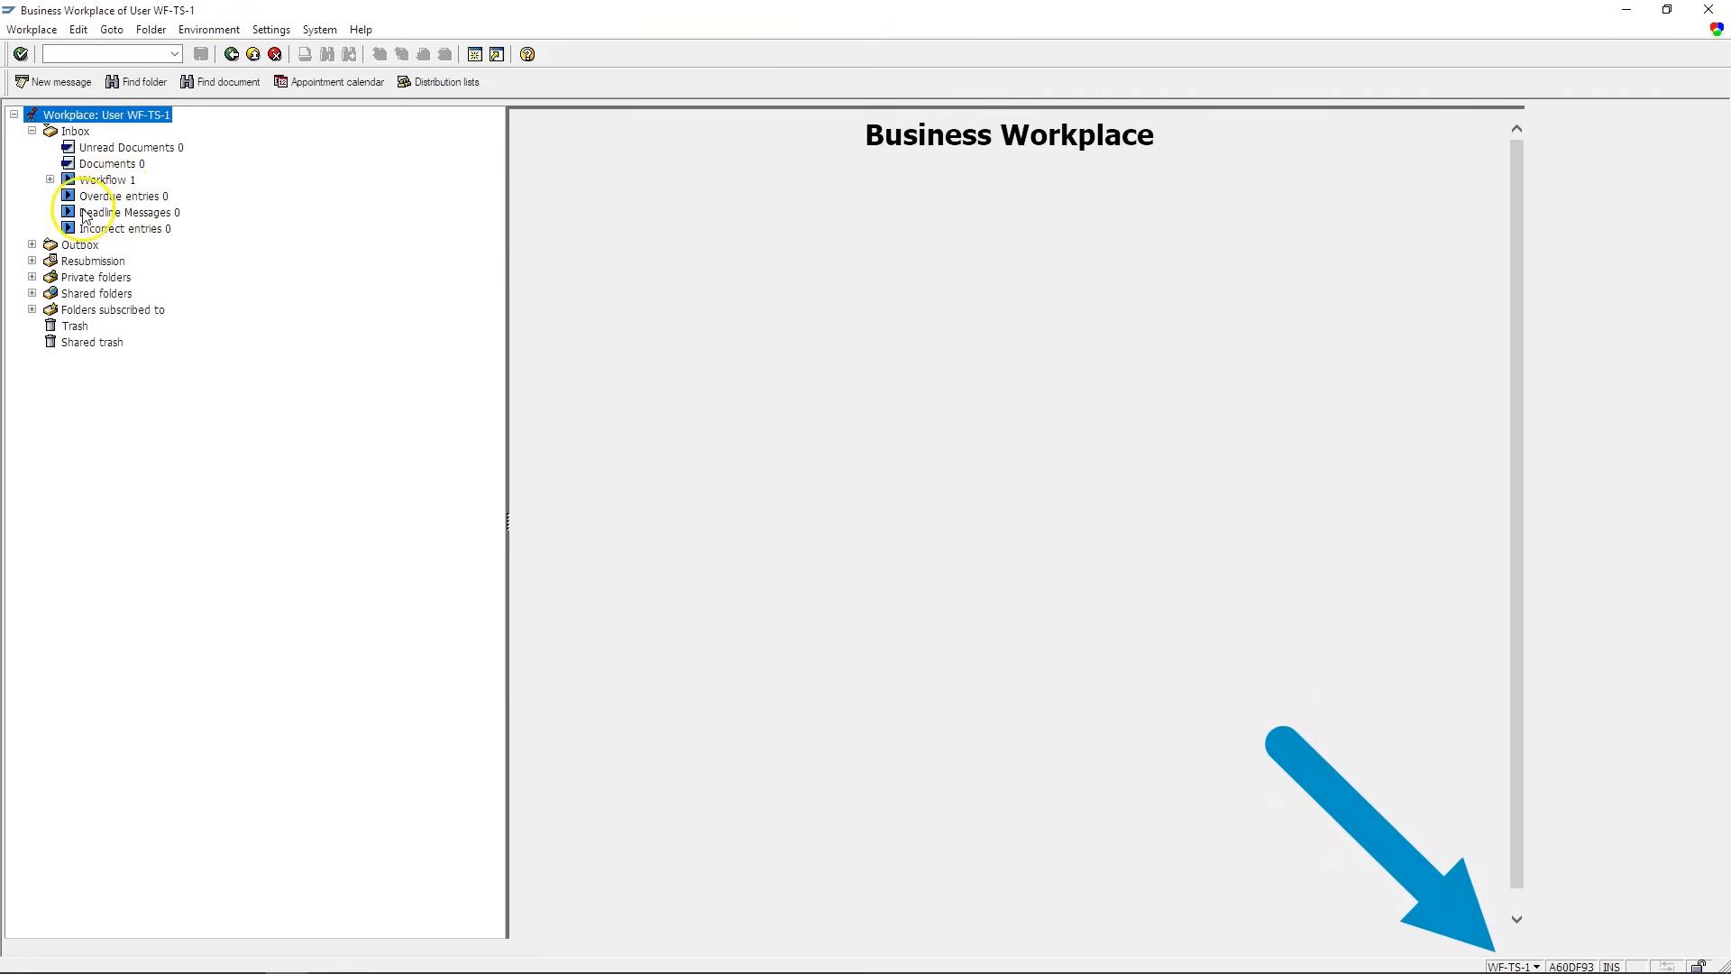
left_click(94, 184)
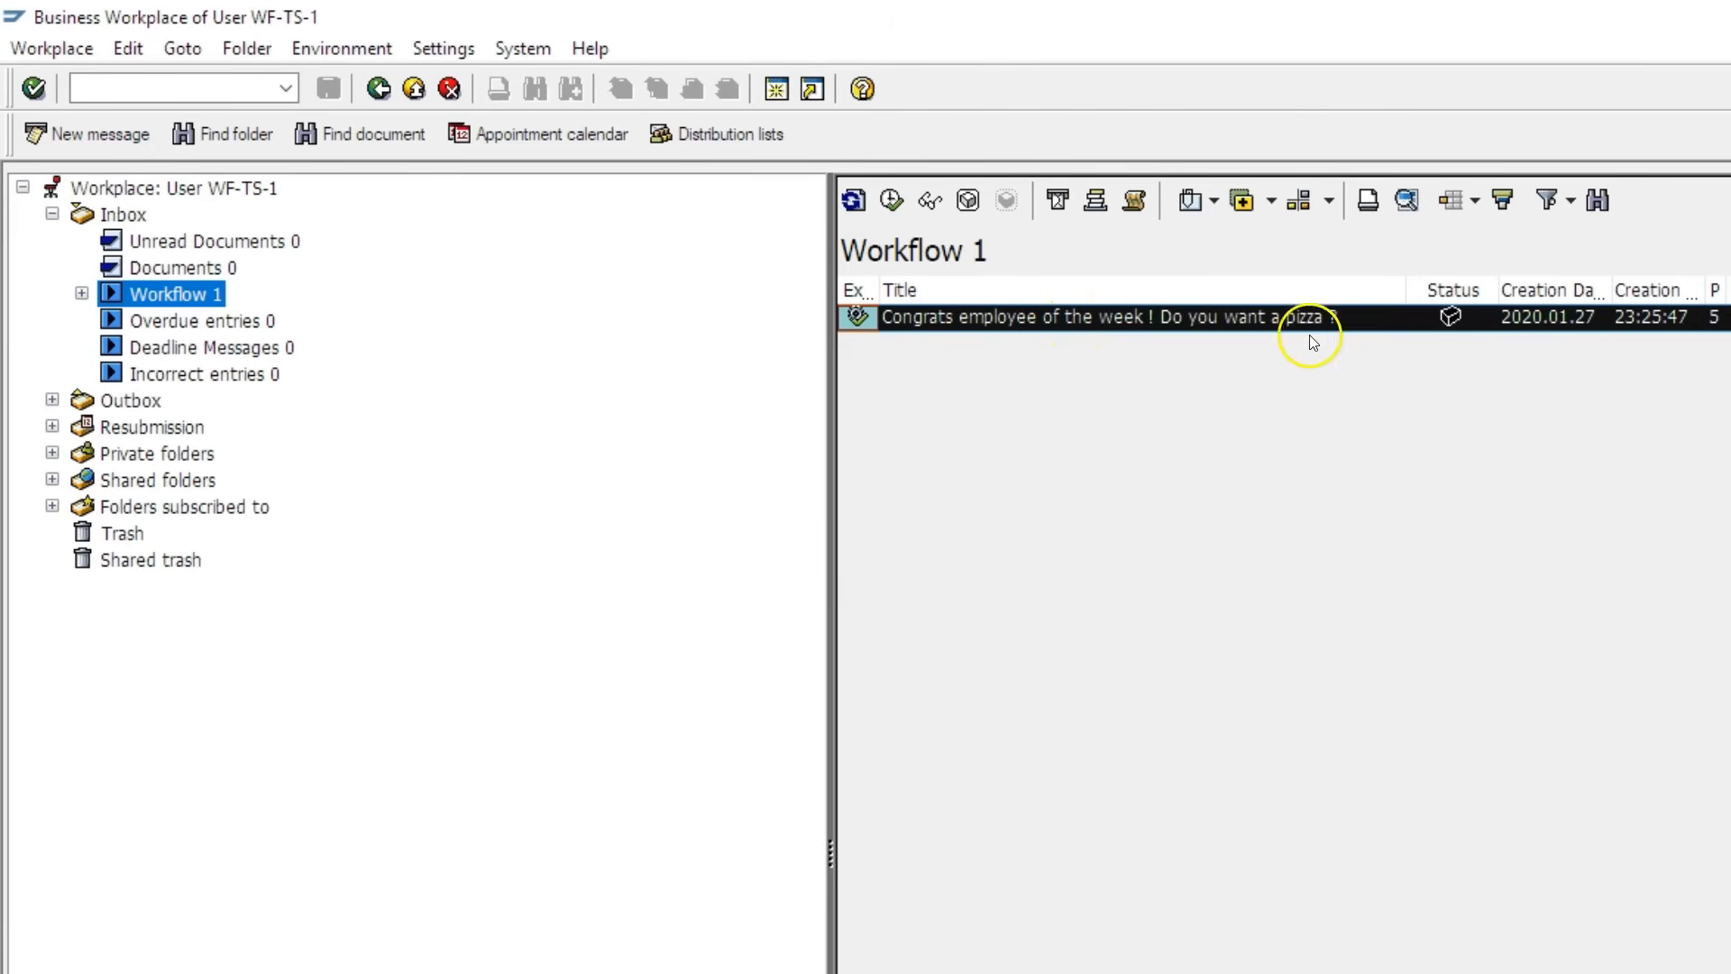
- Open the 'Congrats employee of the week' work item and answer the pizza question No
double_click(1341, 318)
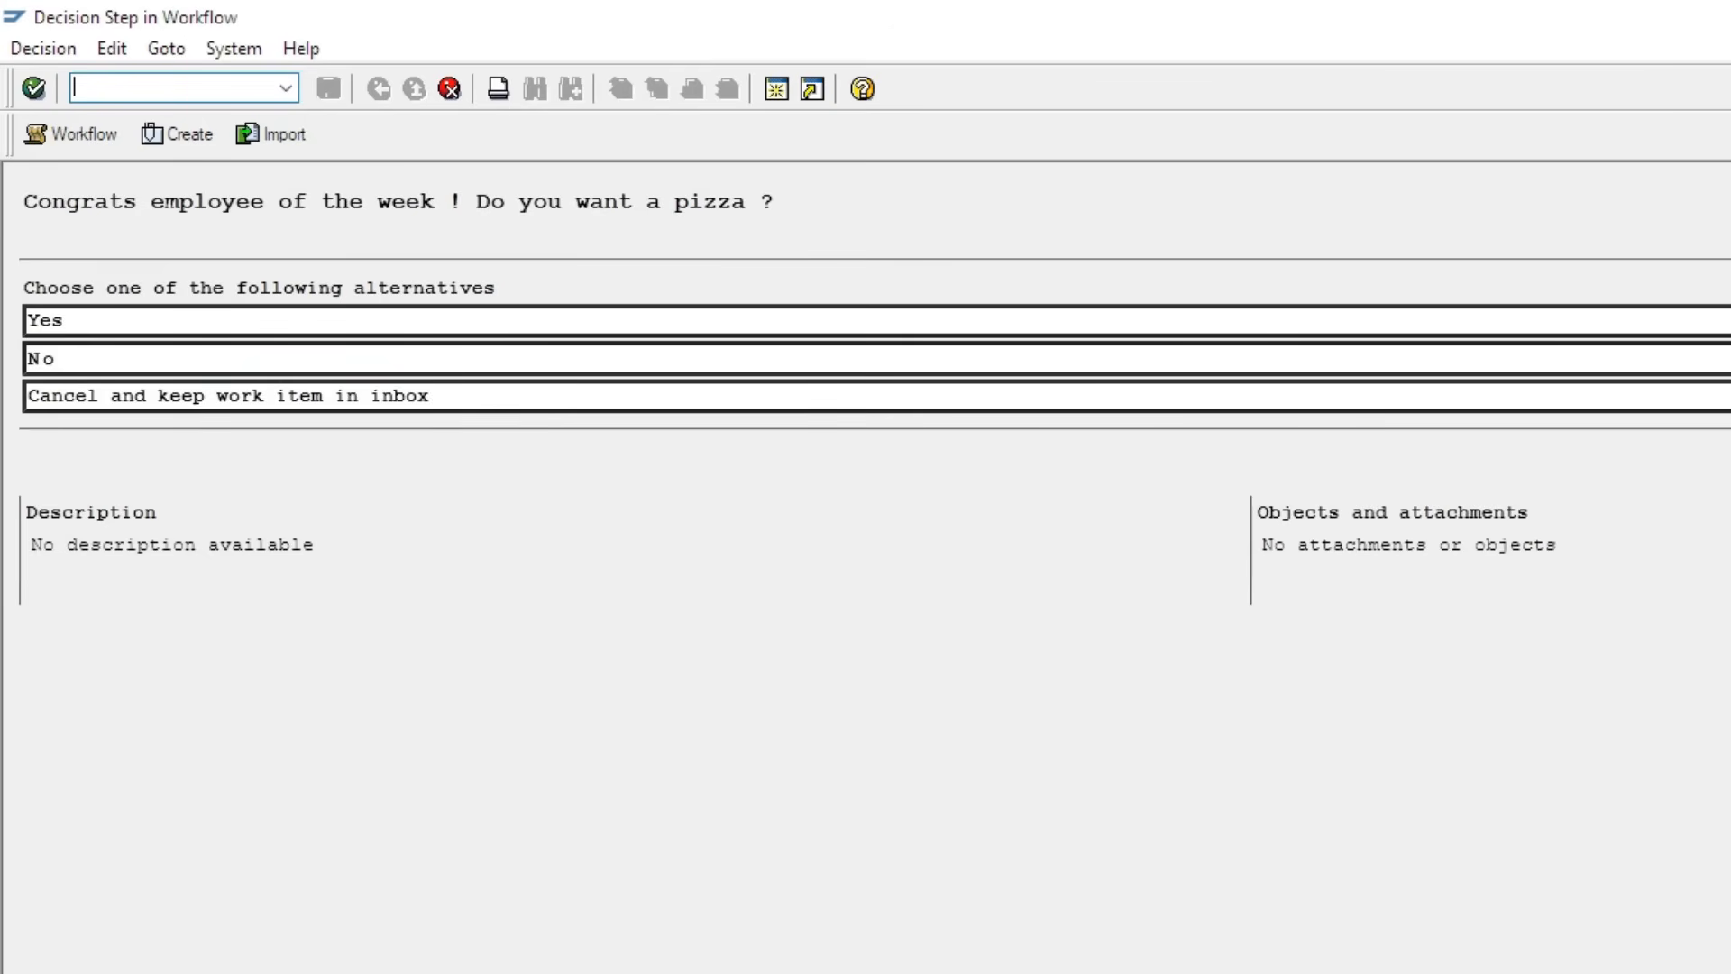
left_click(49, 363)
left_click(50, 365)
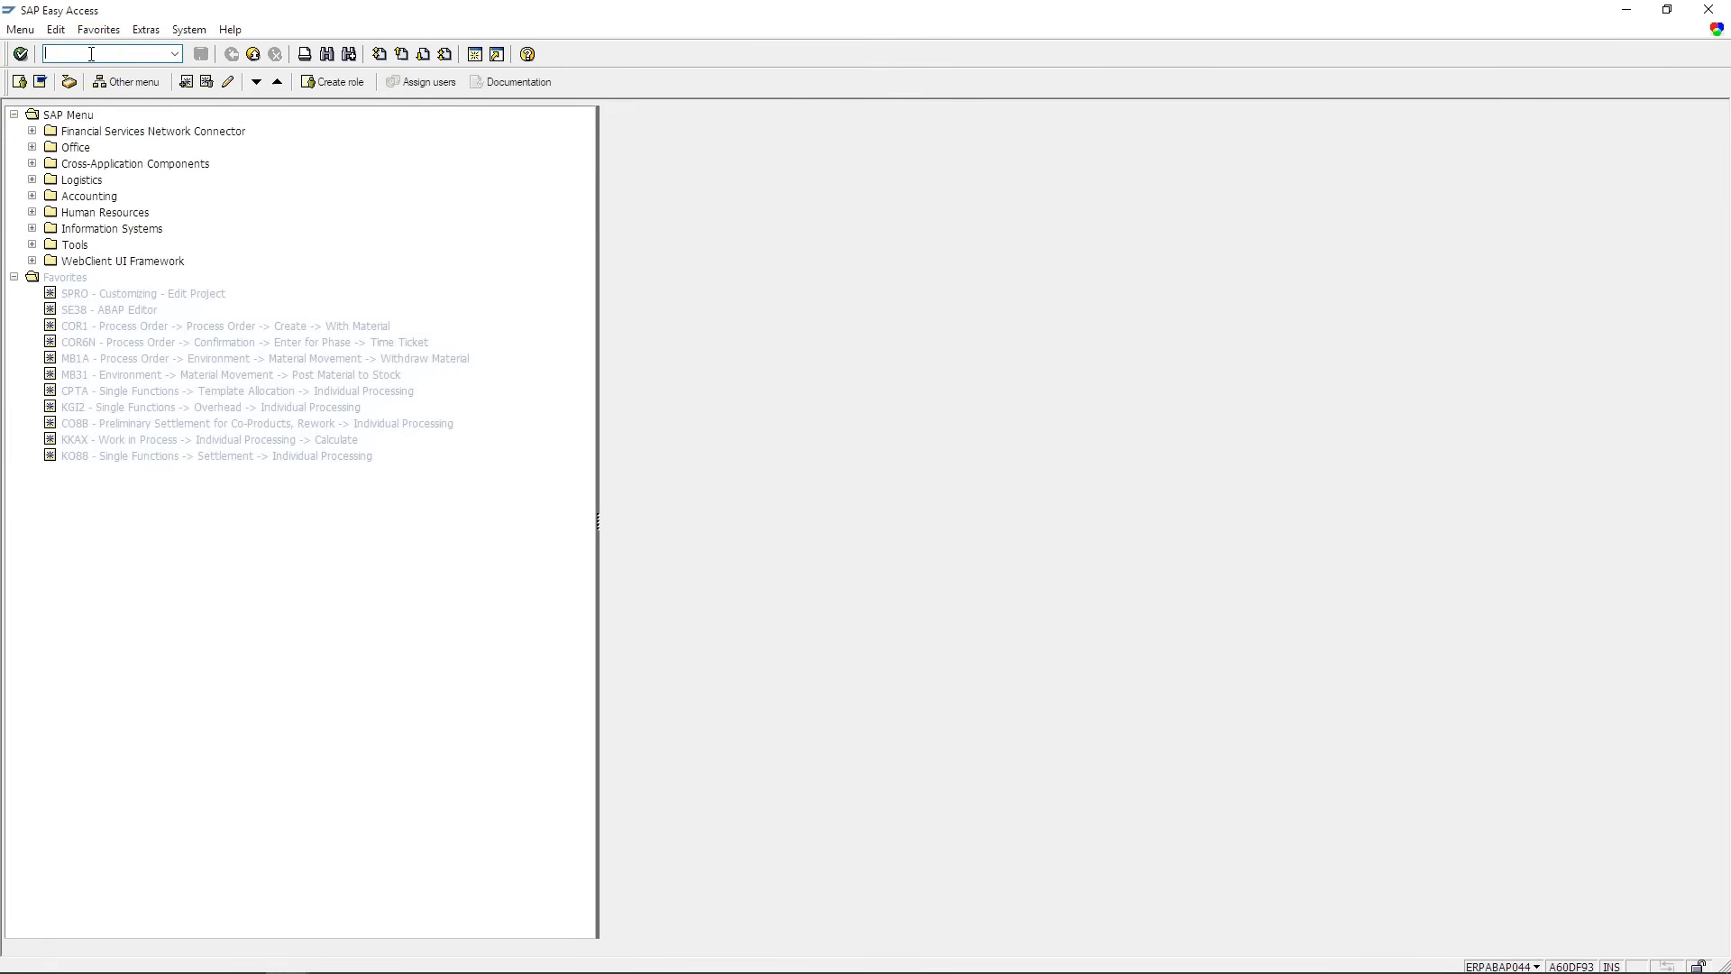
- List work items in /nSWIA and check workflow 1734830 and decision step 1734831 are COMPLETED
type("/nSWIA")
key("Return")
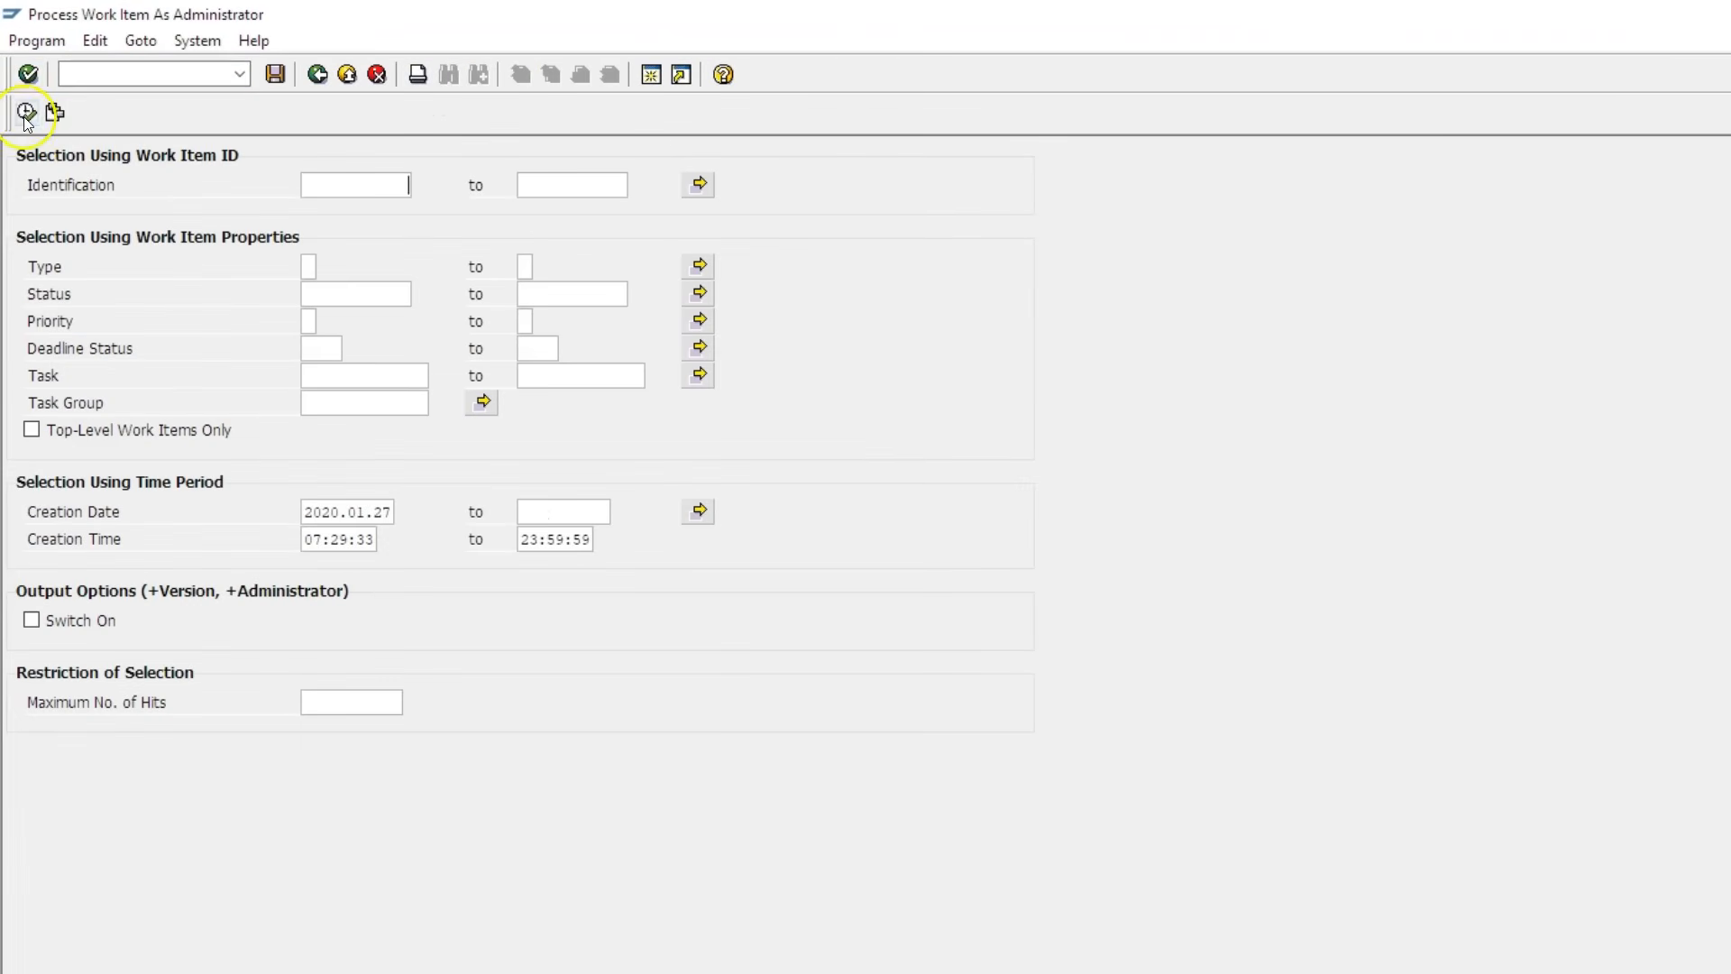
left_click(26, 111)
left_click(22, 209)
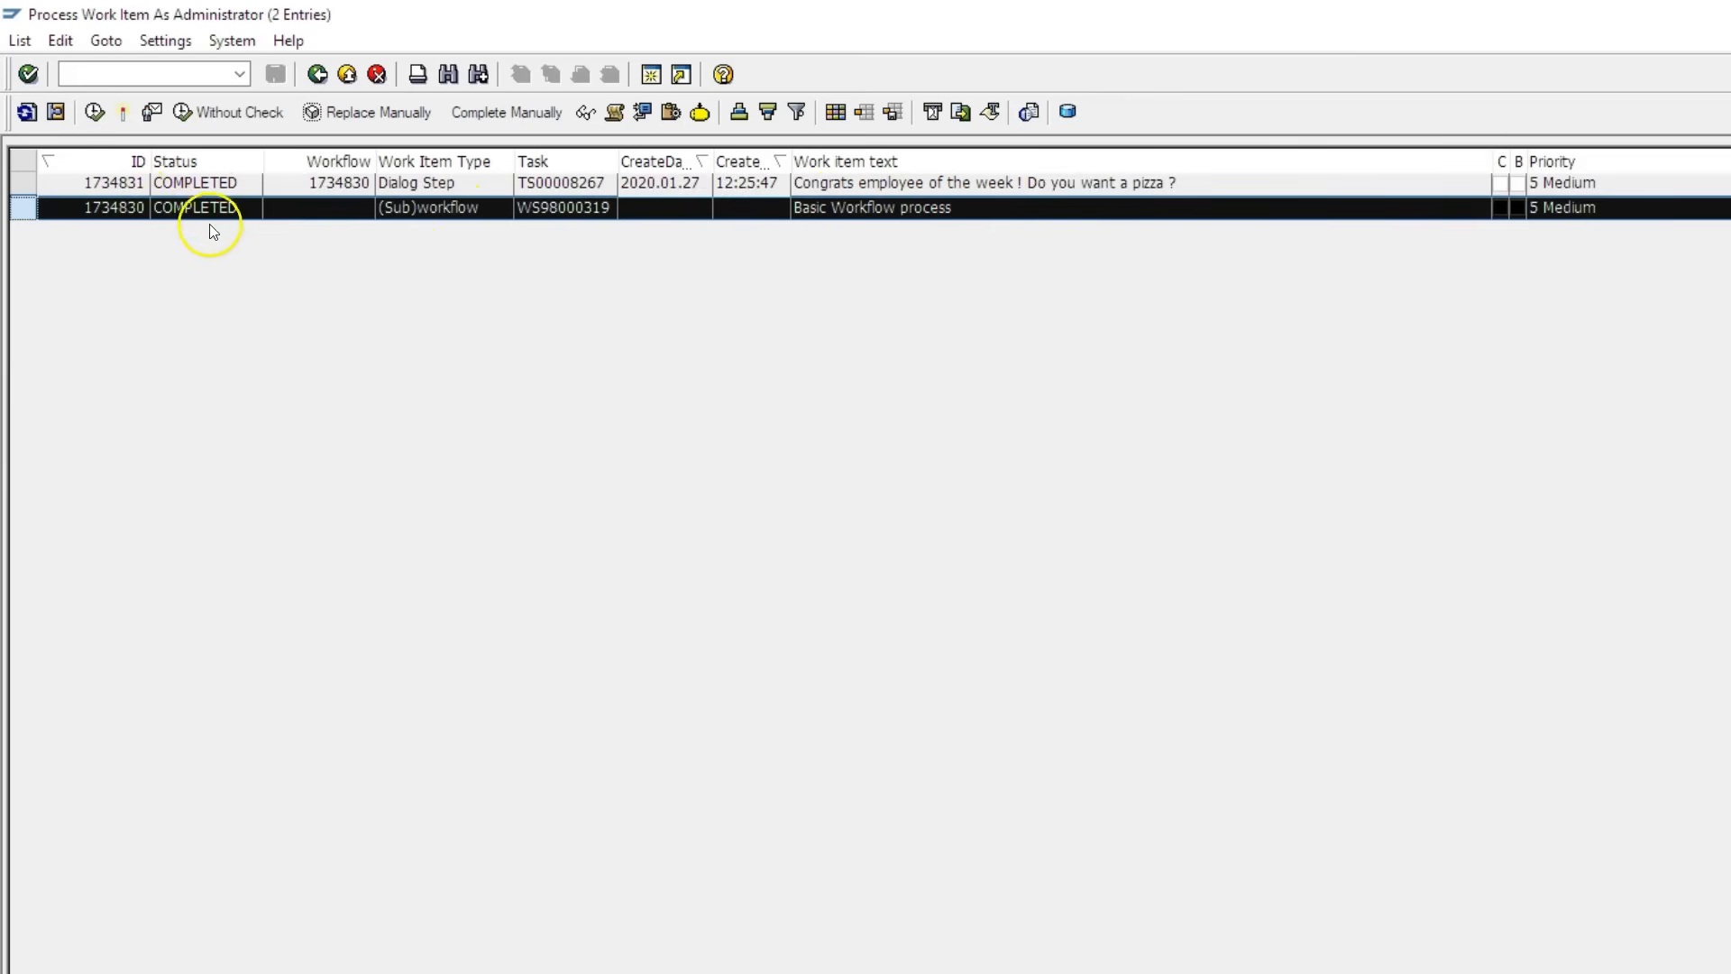
left_click(23, 188)
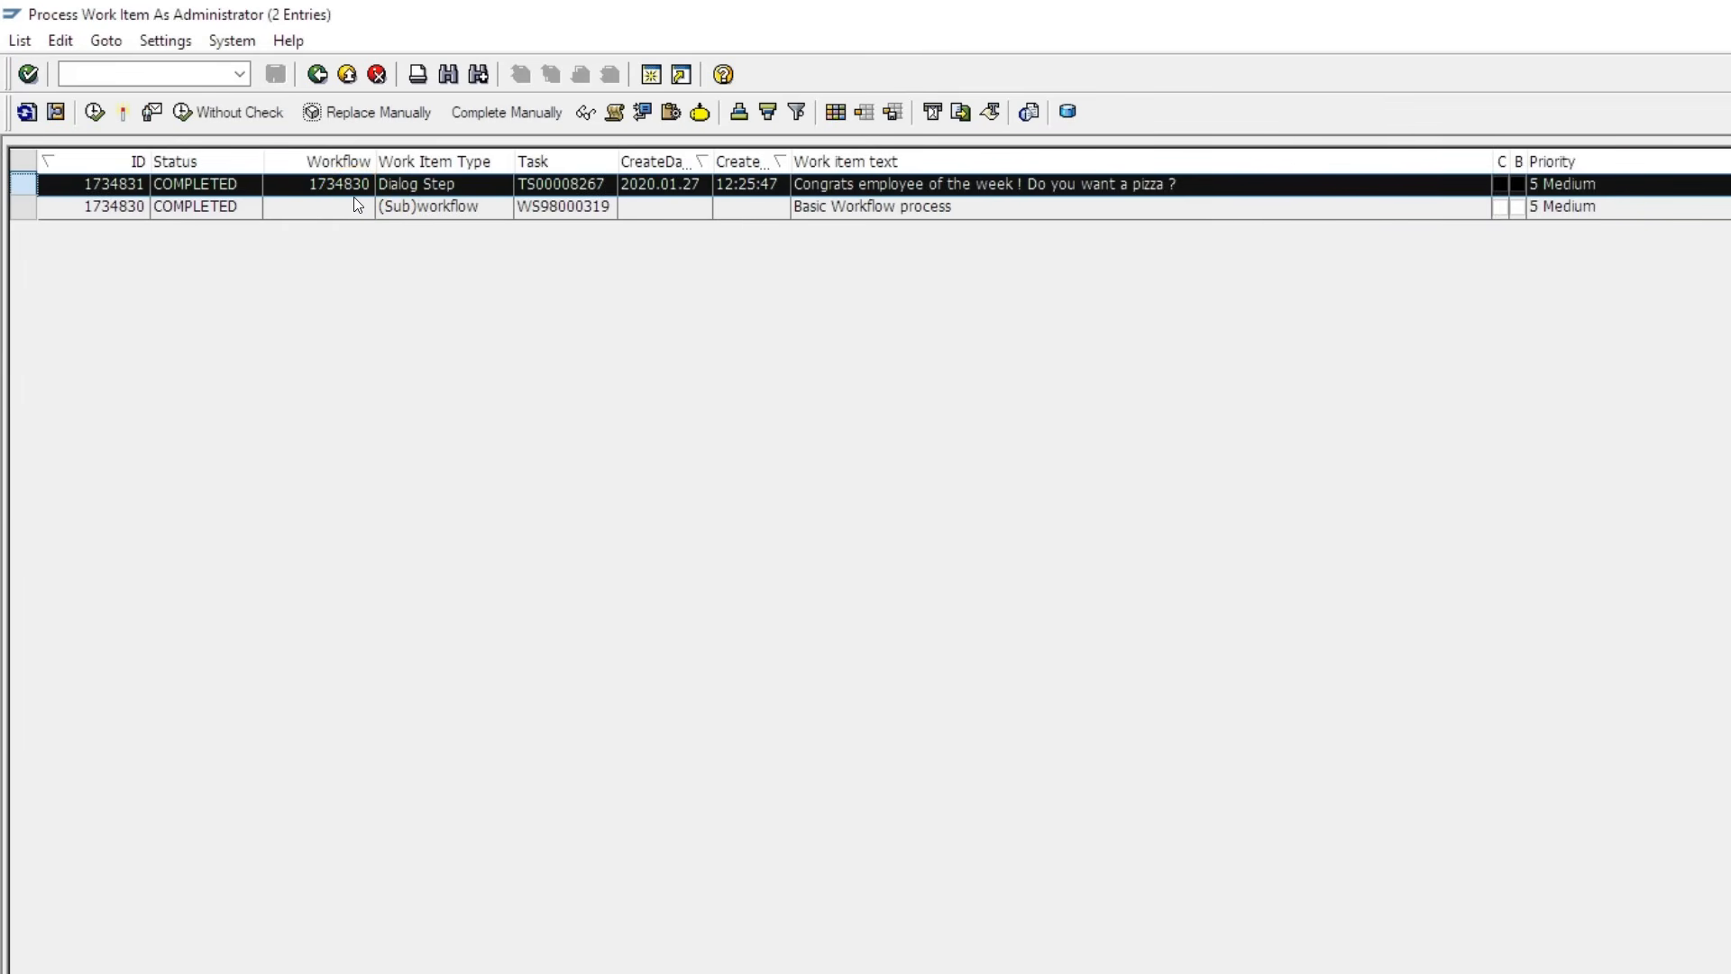
- Open the Workflow Builder with the recalled SWDD command
left_click(239, 76)
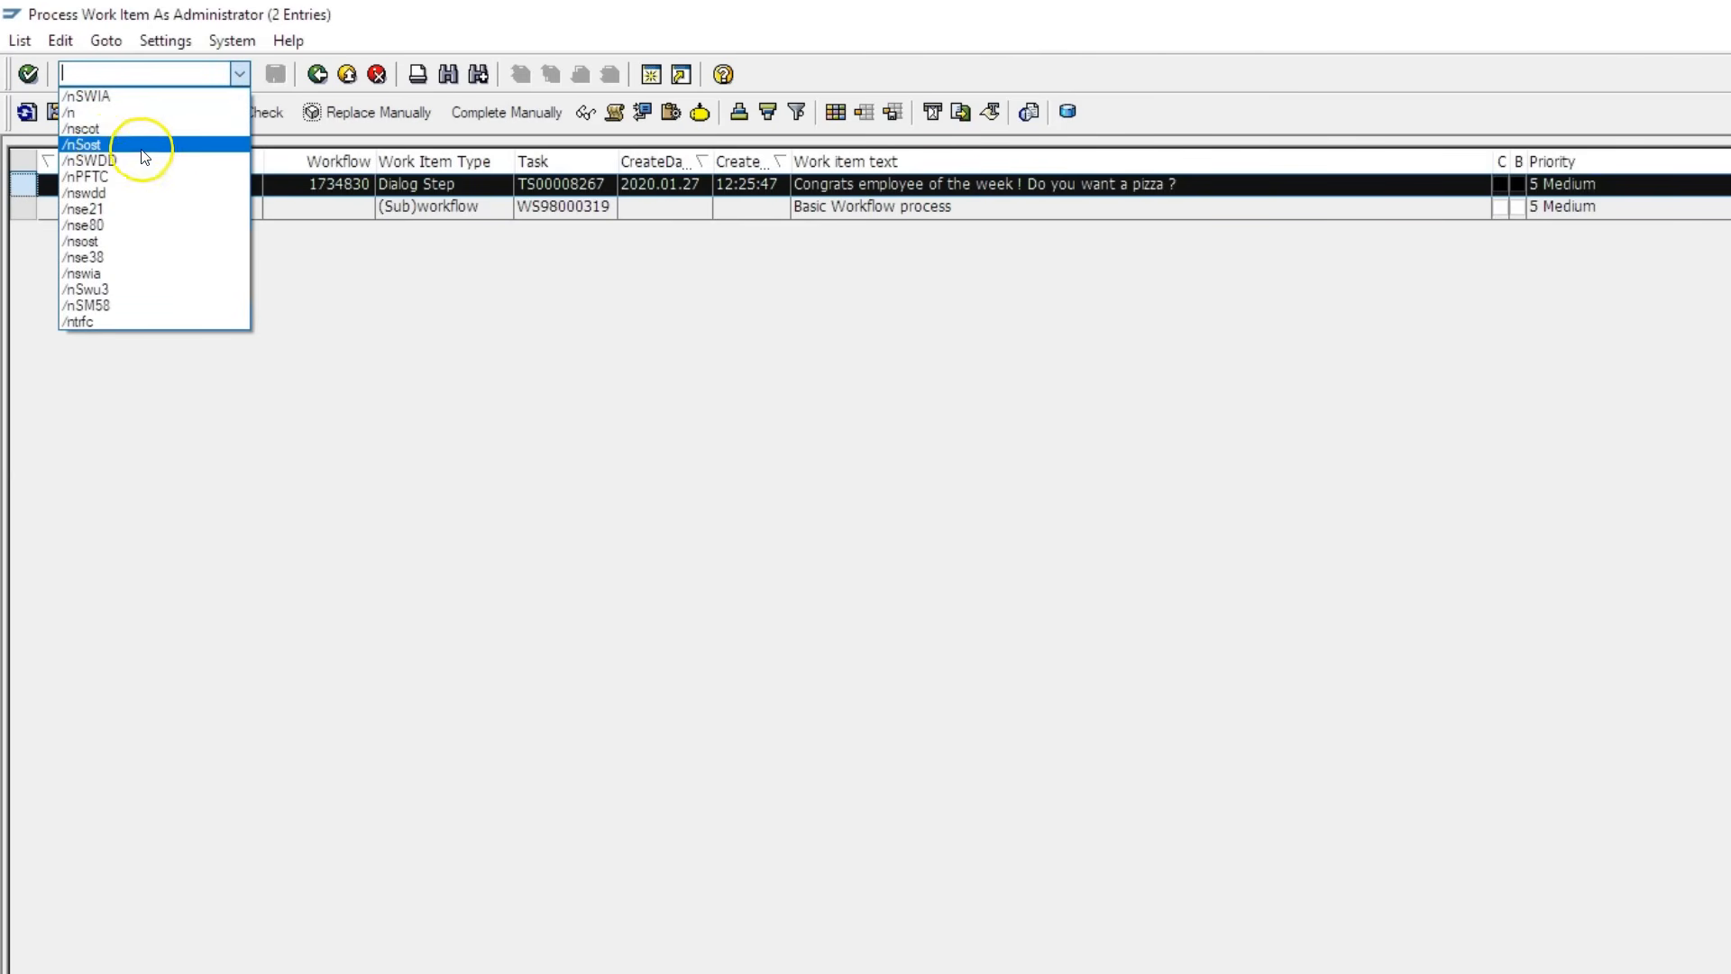
left_click(115, 160)
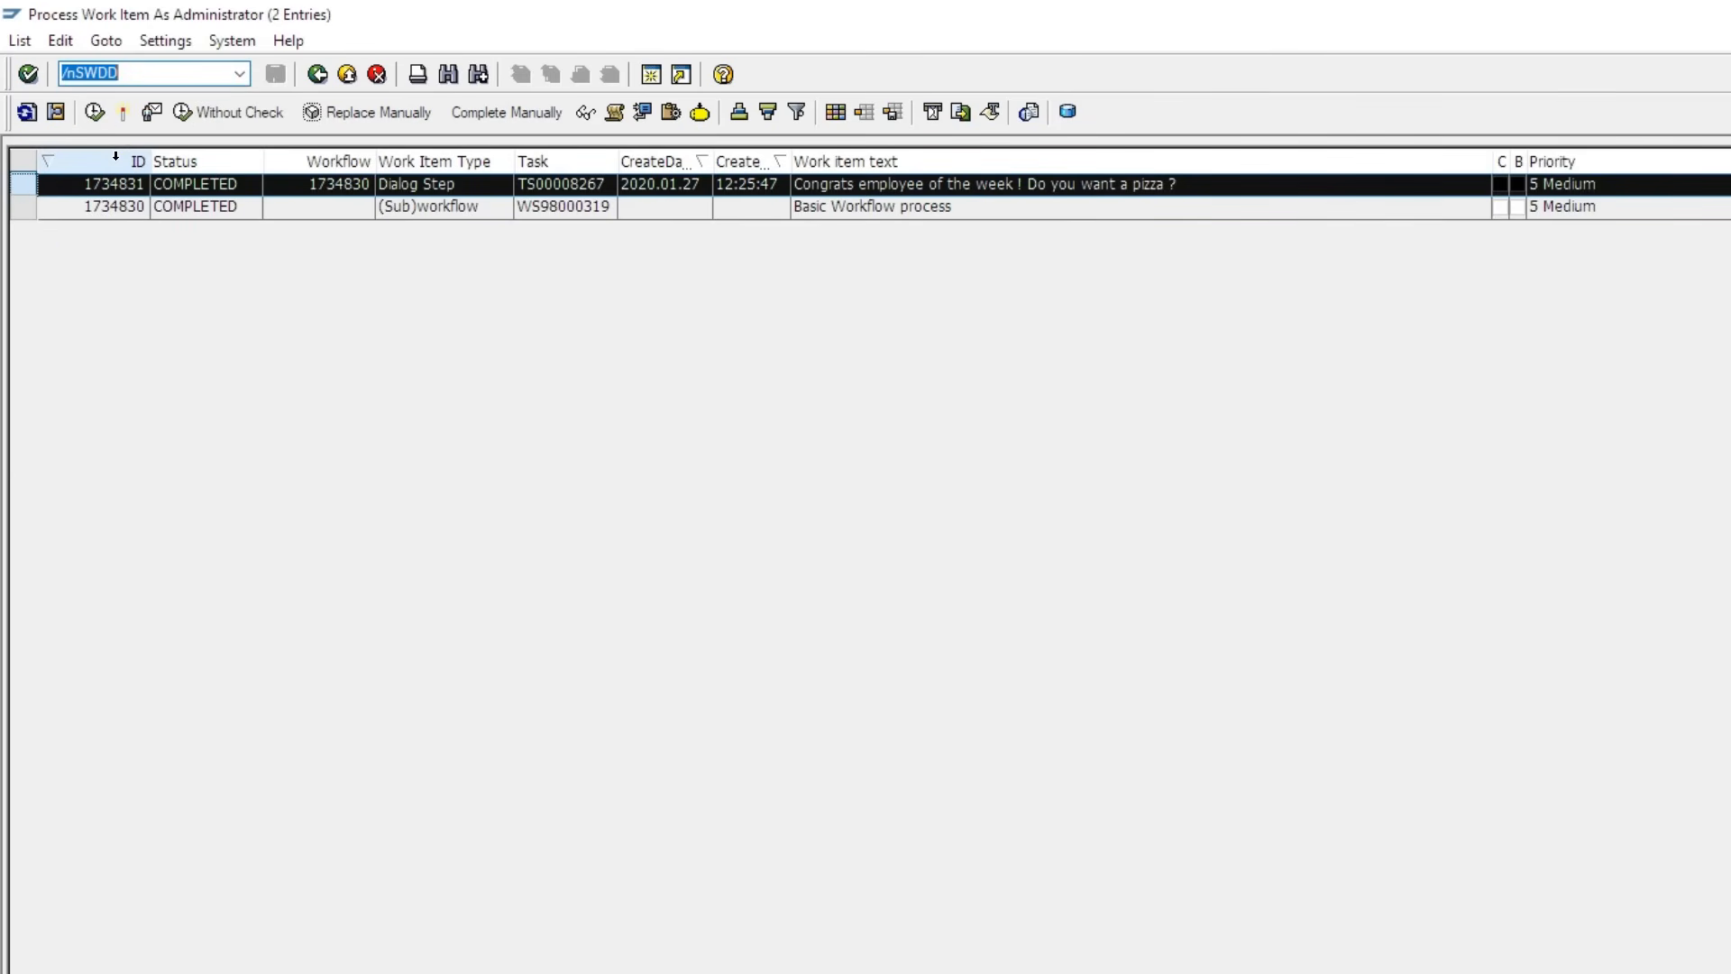
key("Return")
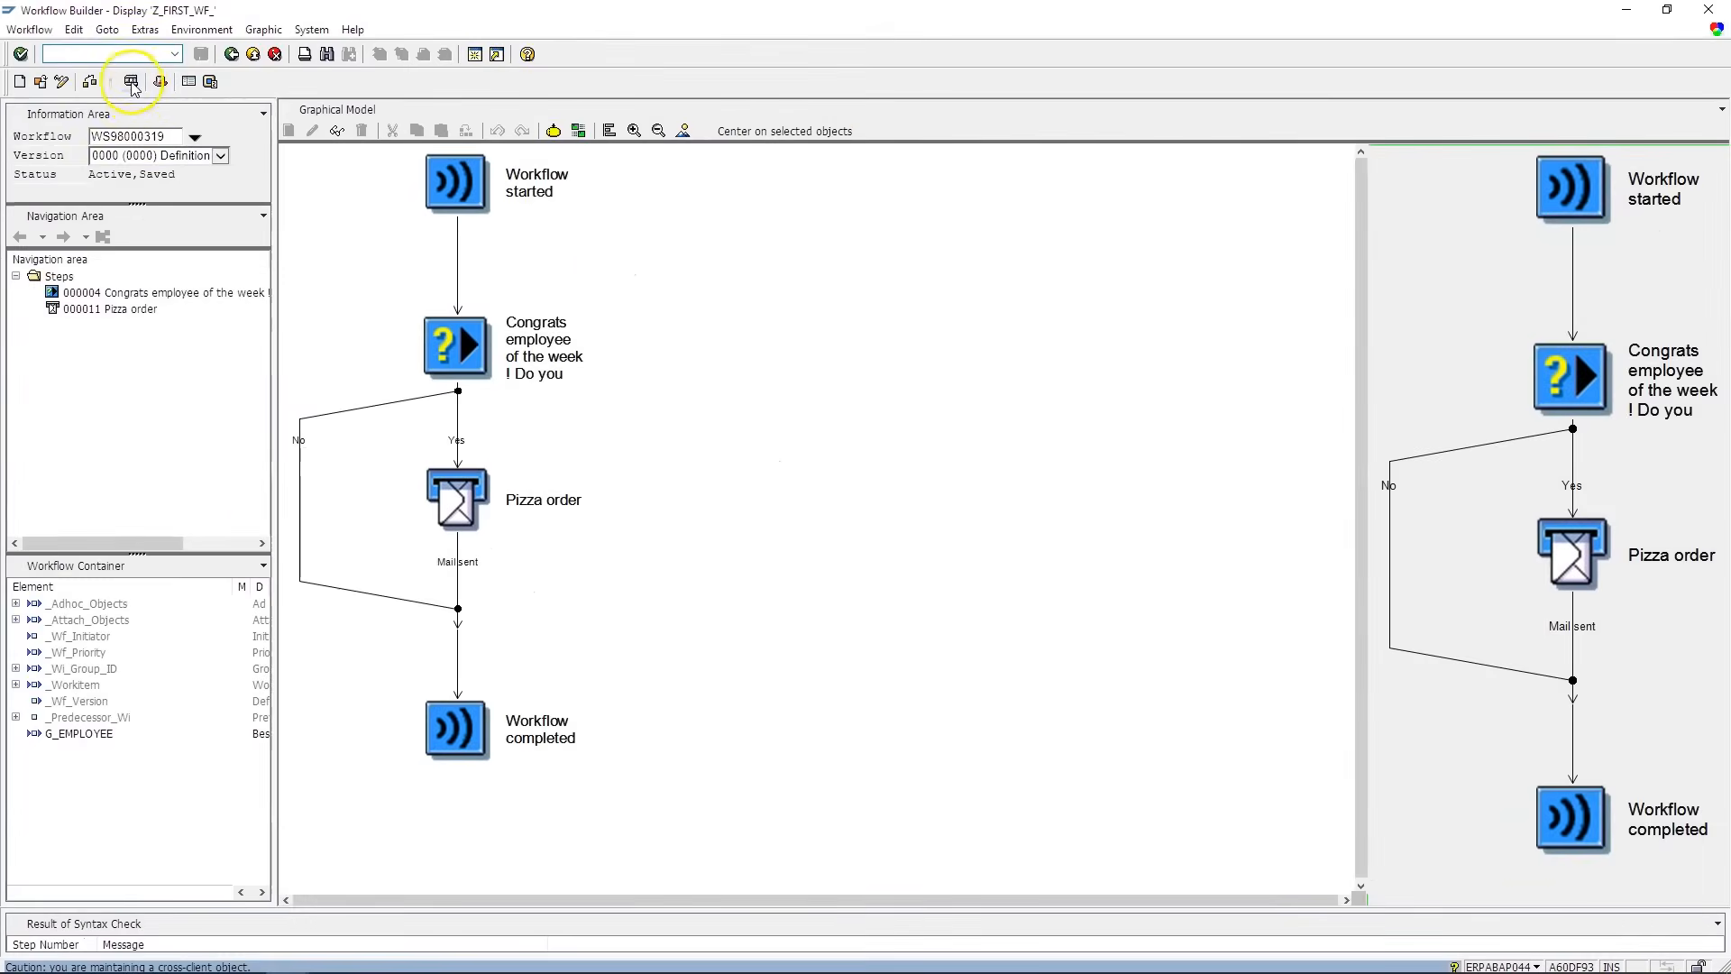
- Start a new test run of Z_FIRST_WF_ with G_EMPLOYEE set to the test user
left_click(130, 82)
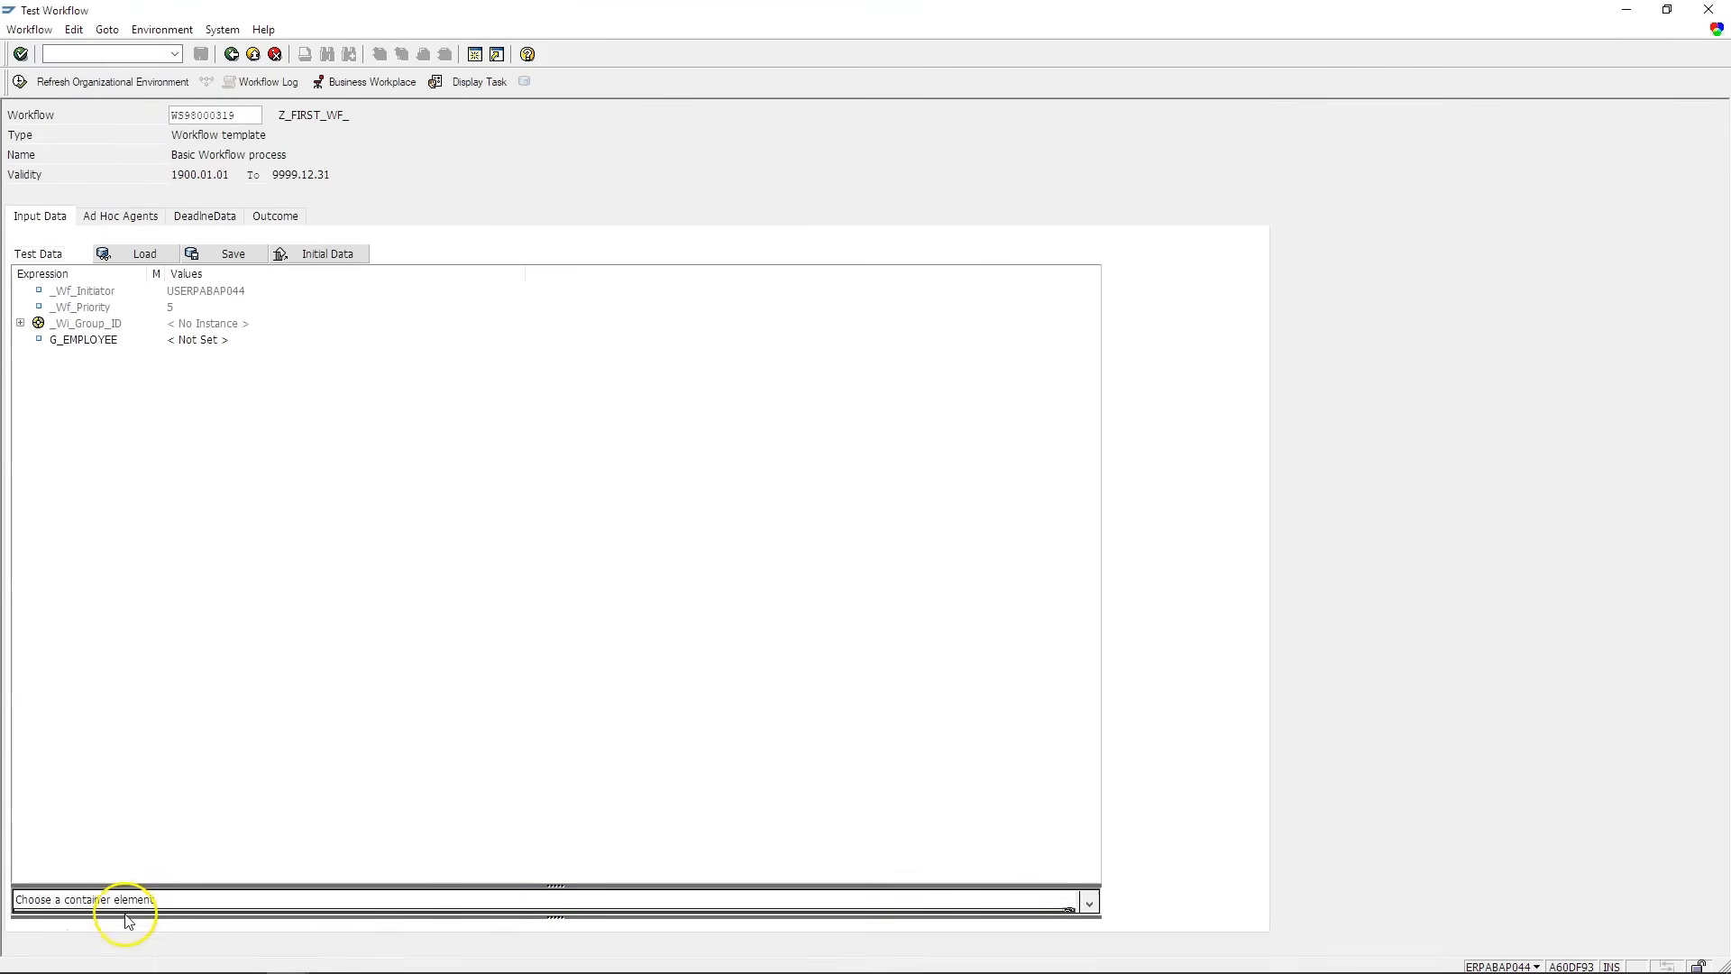
left_click(81, 340)
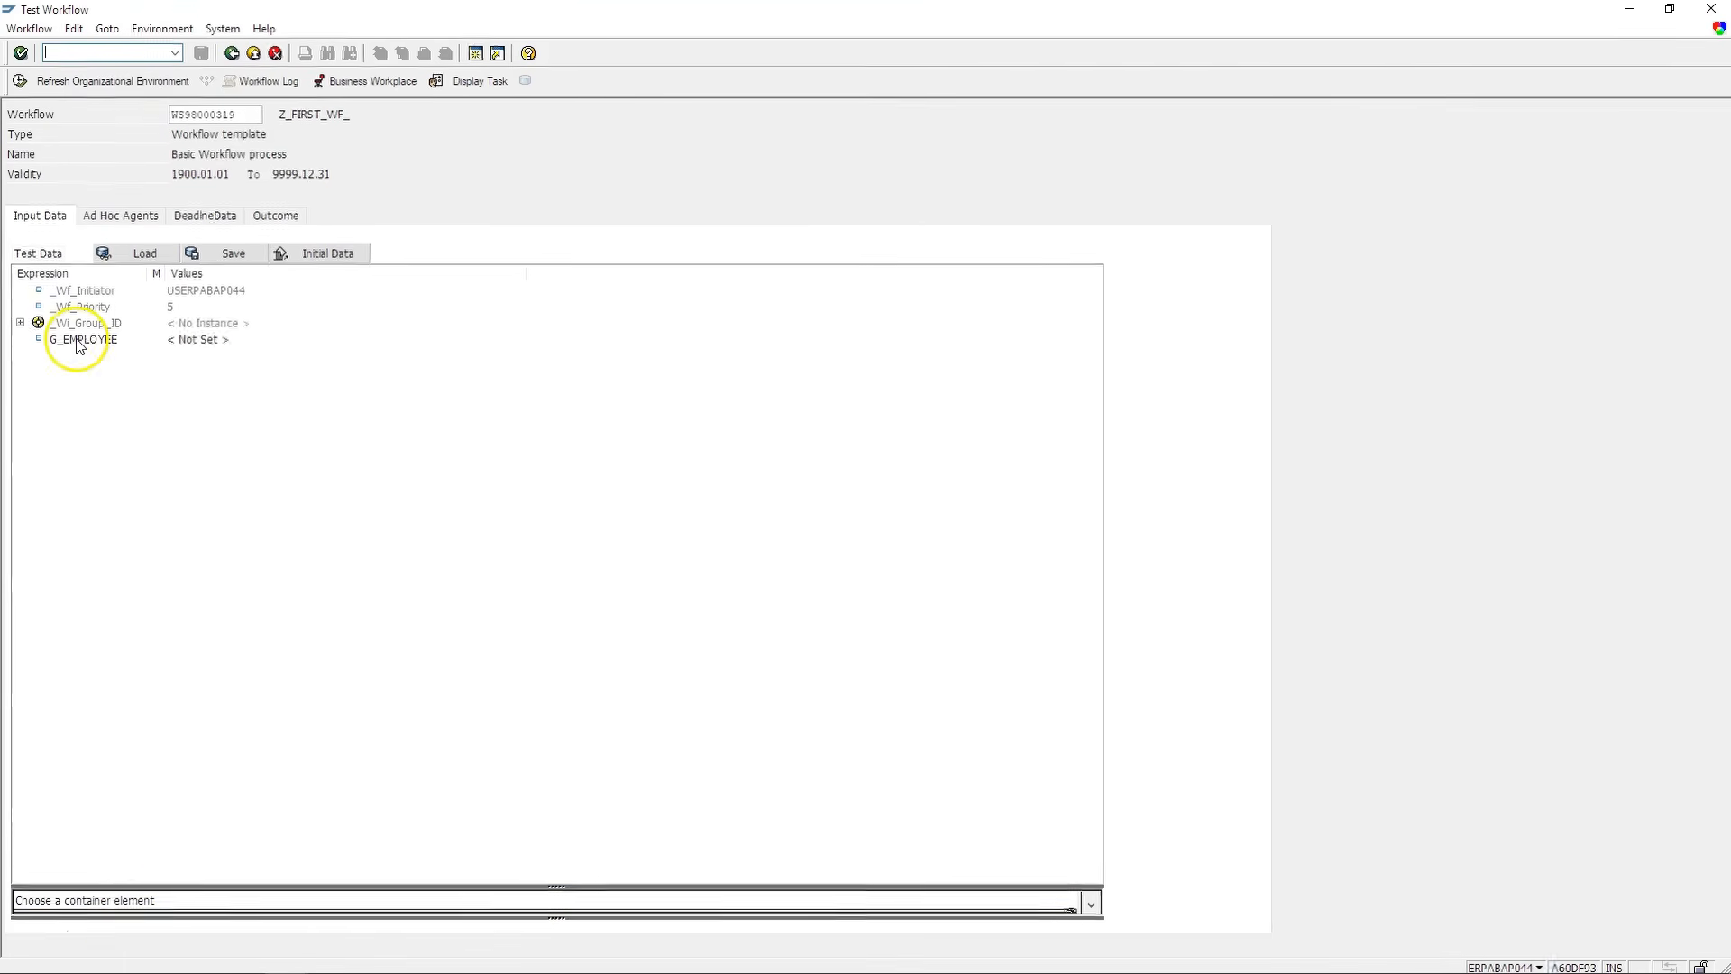
left_click(176, 827)
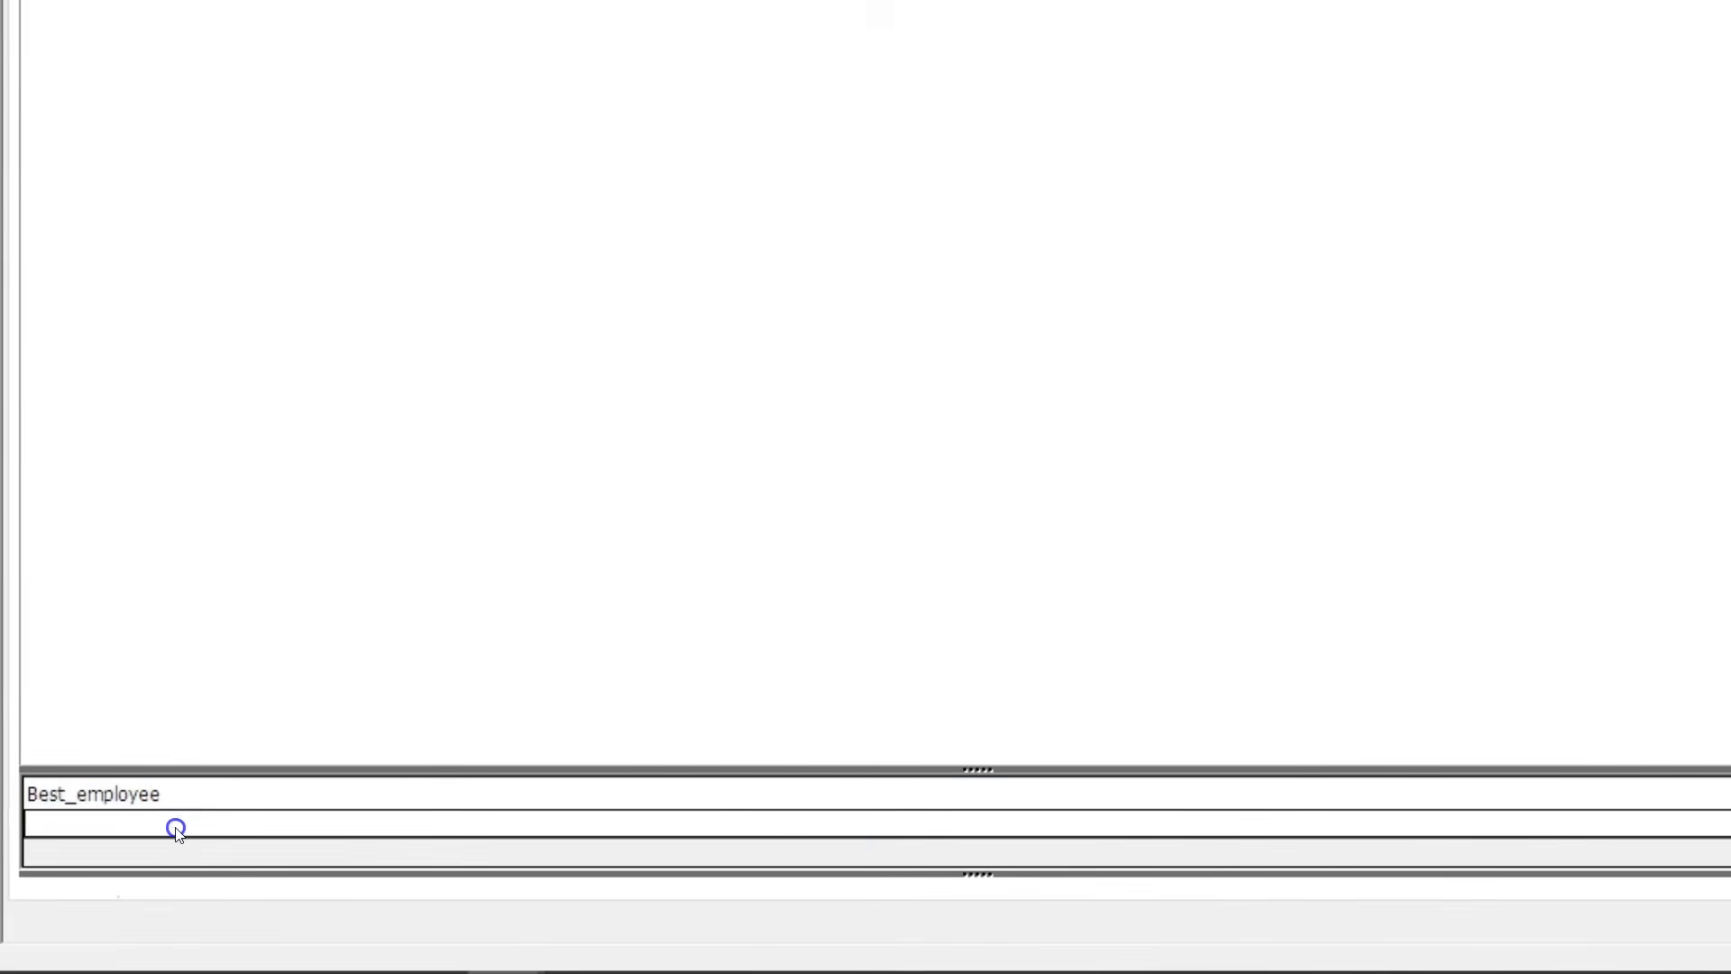
type("US")
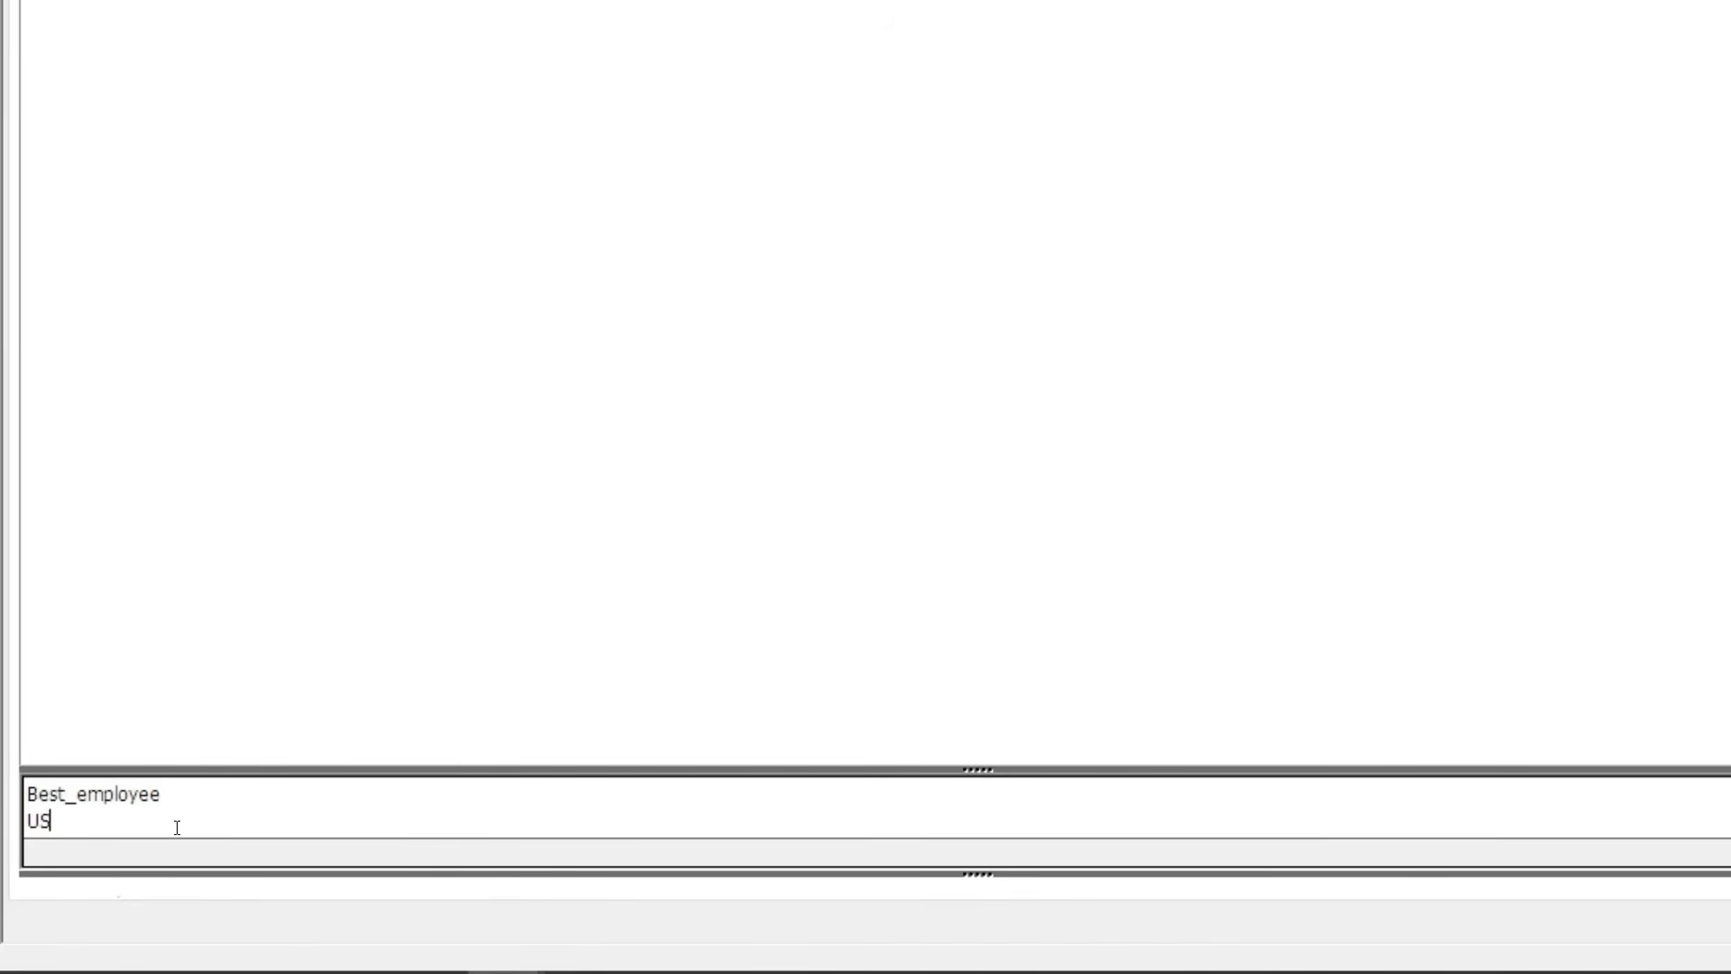
type("WF-TS-1")
key("Return")
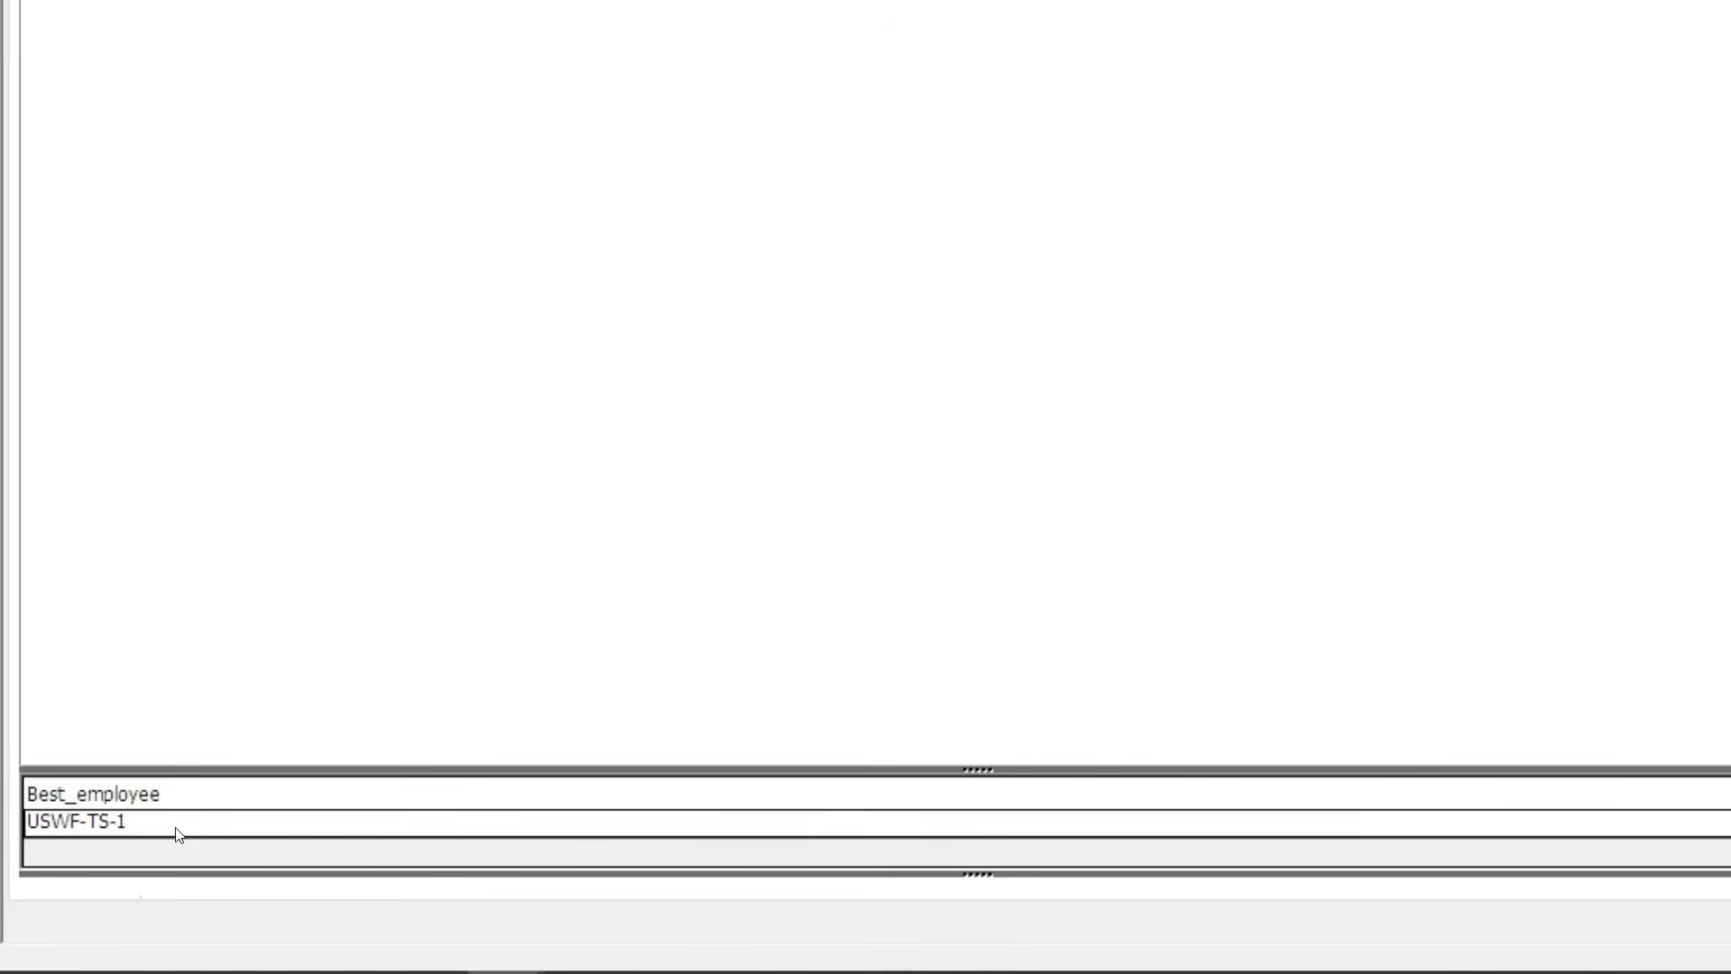
left_click(18, 82)
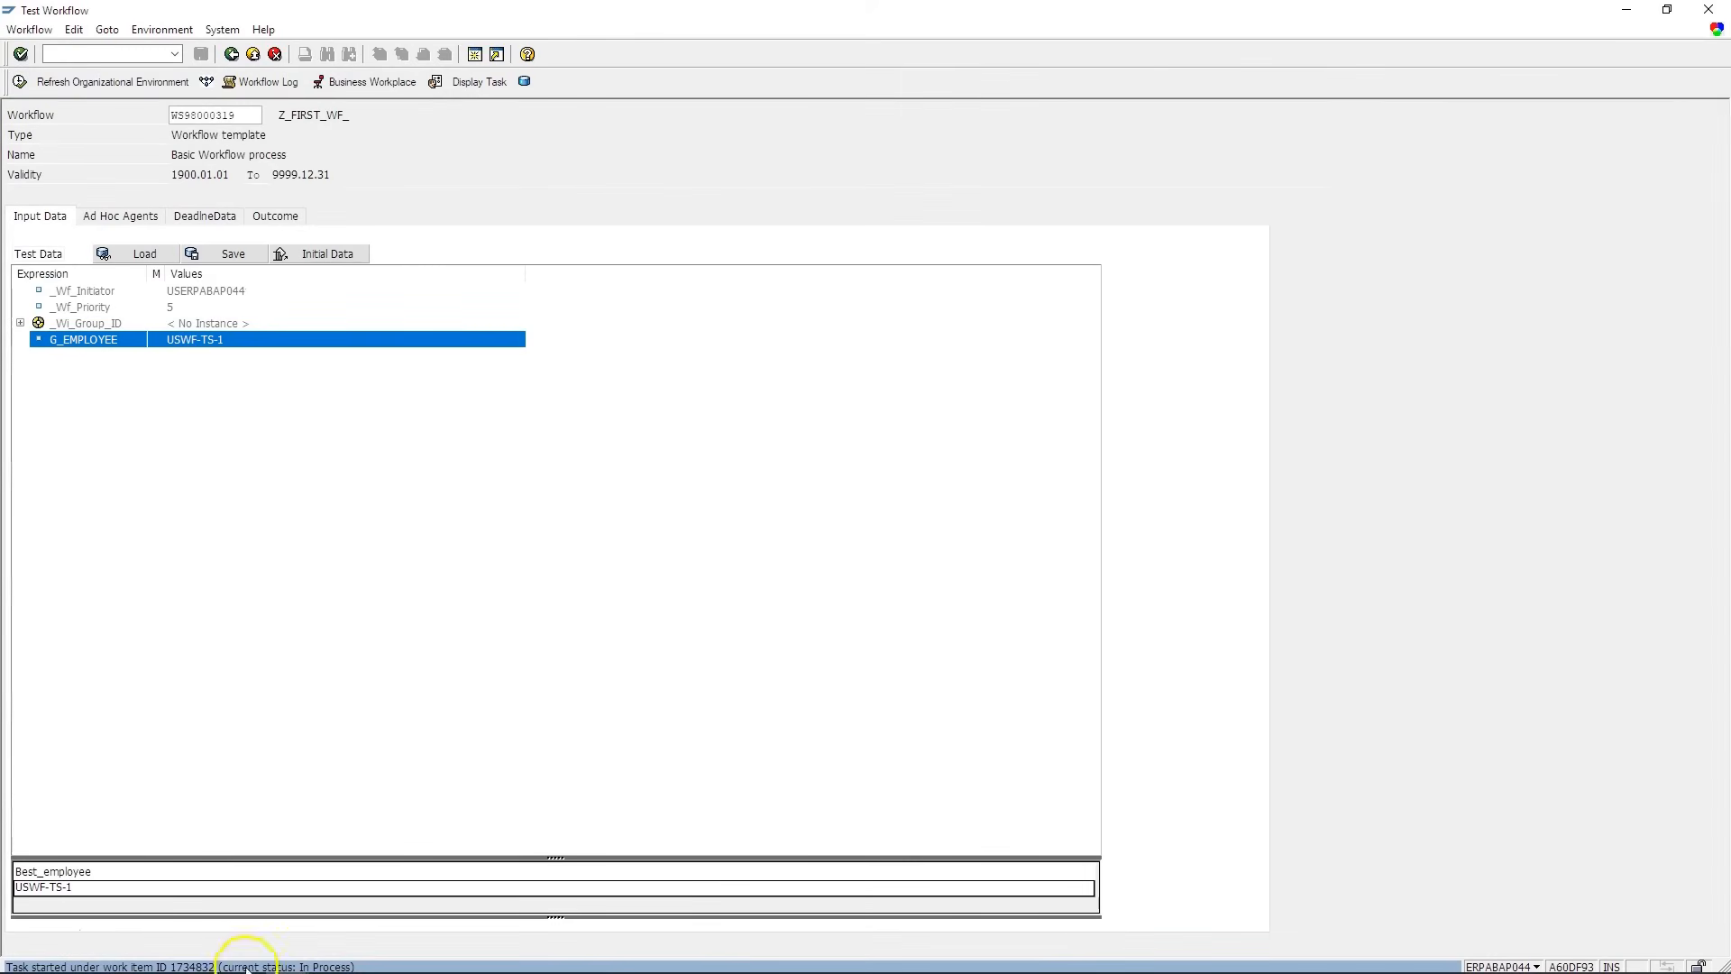
left_click(174, 54)
left_click(108, 79)
- List today's work items in SWIA, checking workflow 1734832 STARTED and decision step 1734833 READY
key("Return")
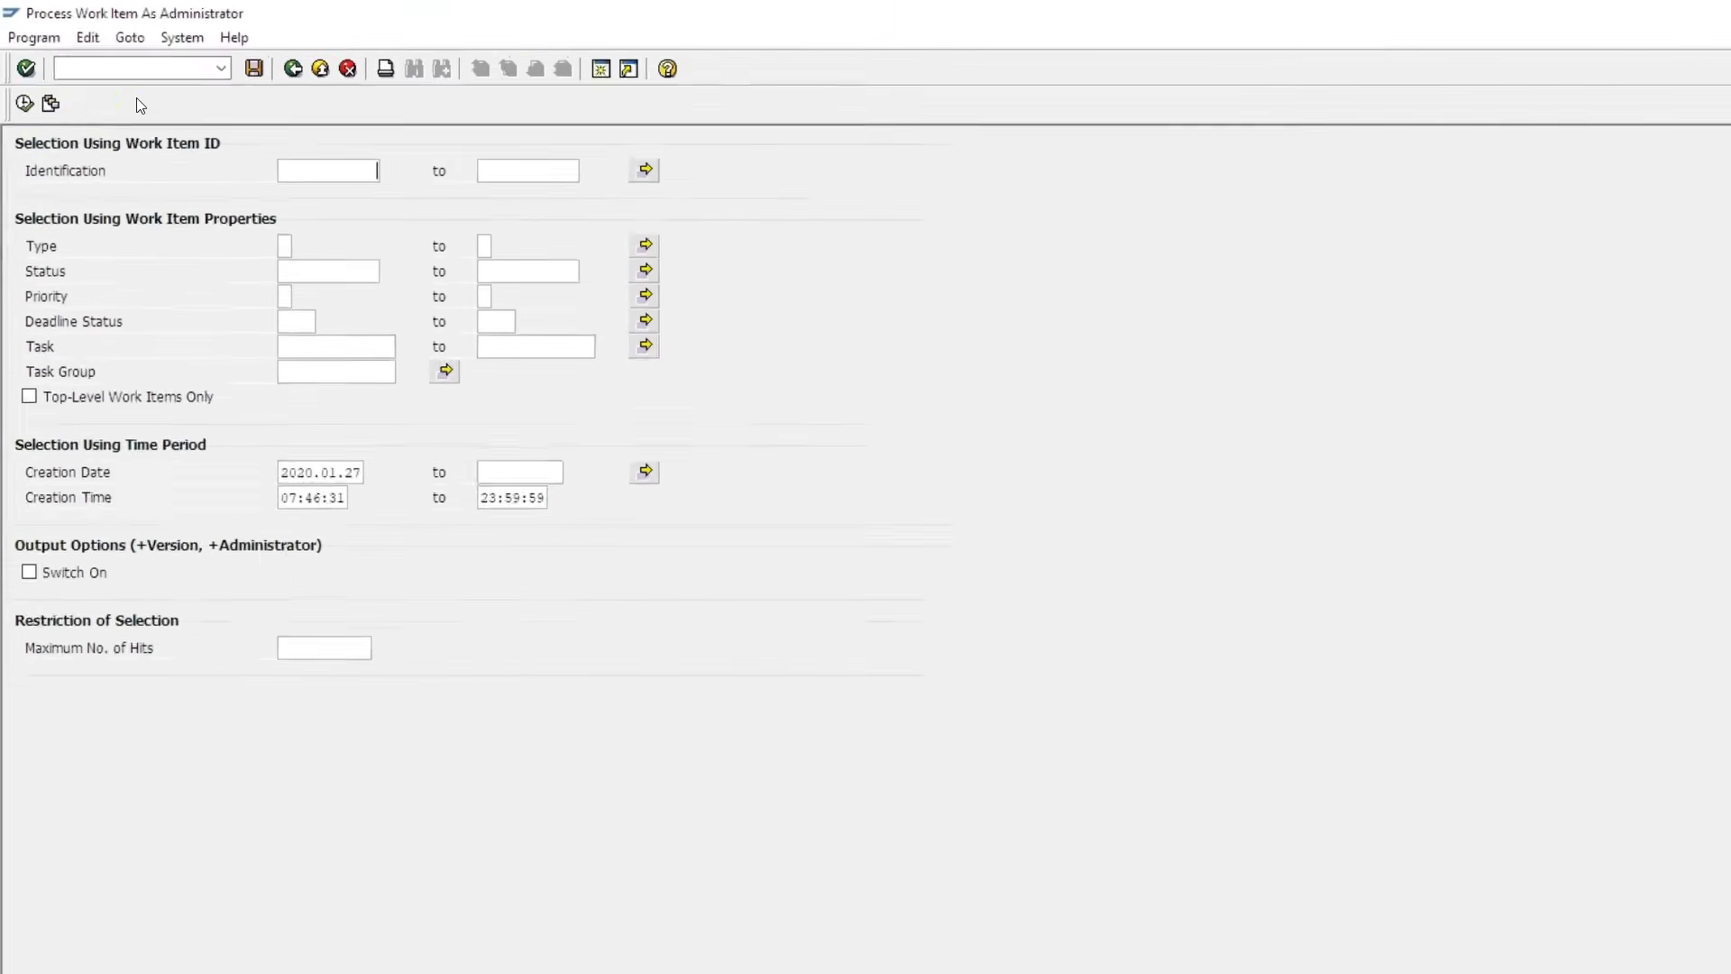
left_click(32, 142)
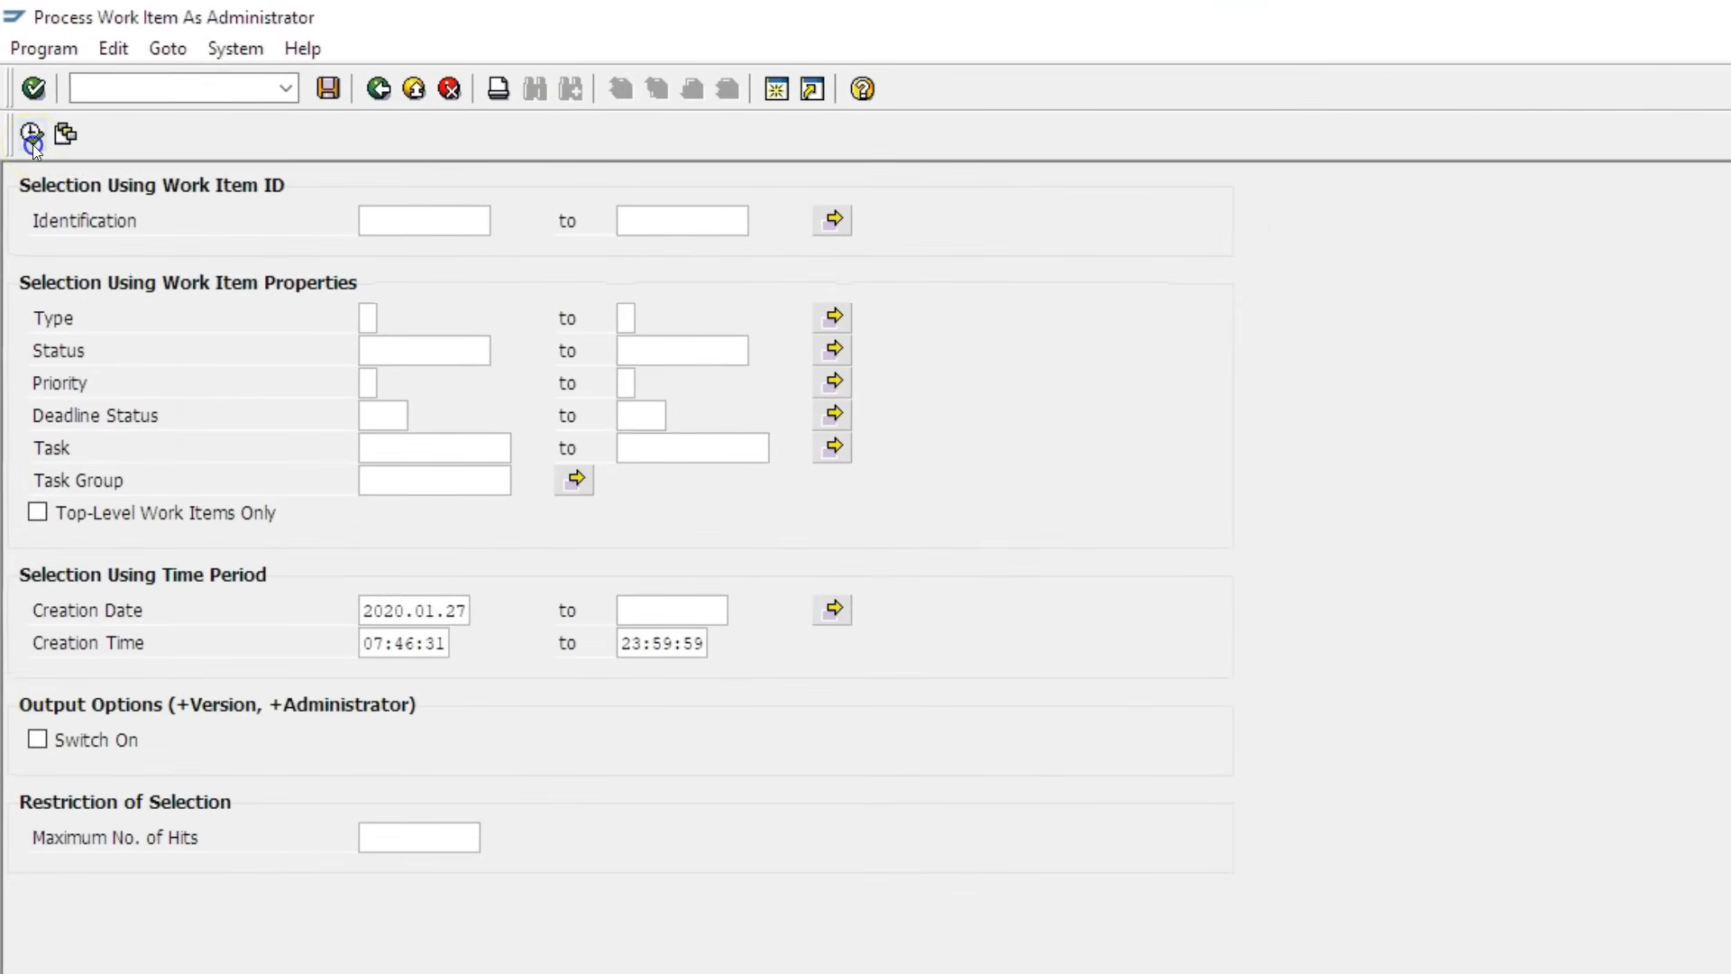
left_click(80, 225)
left_click(82, 252)
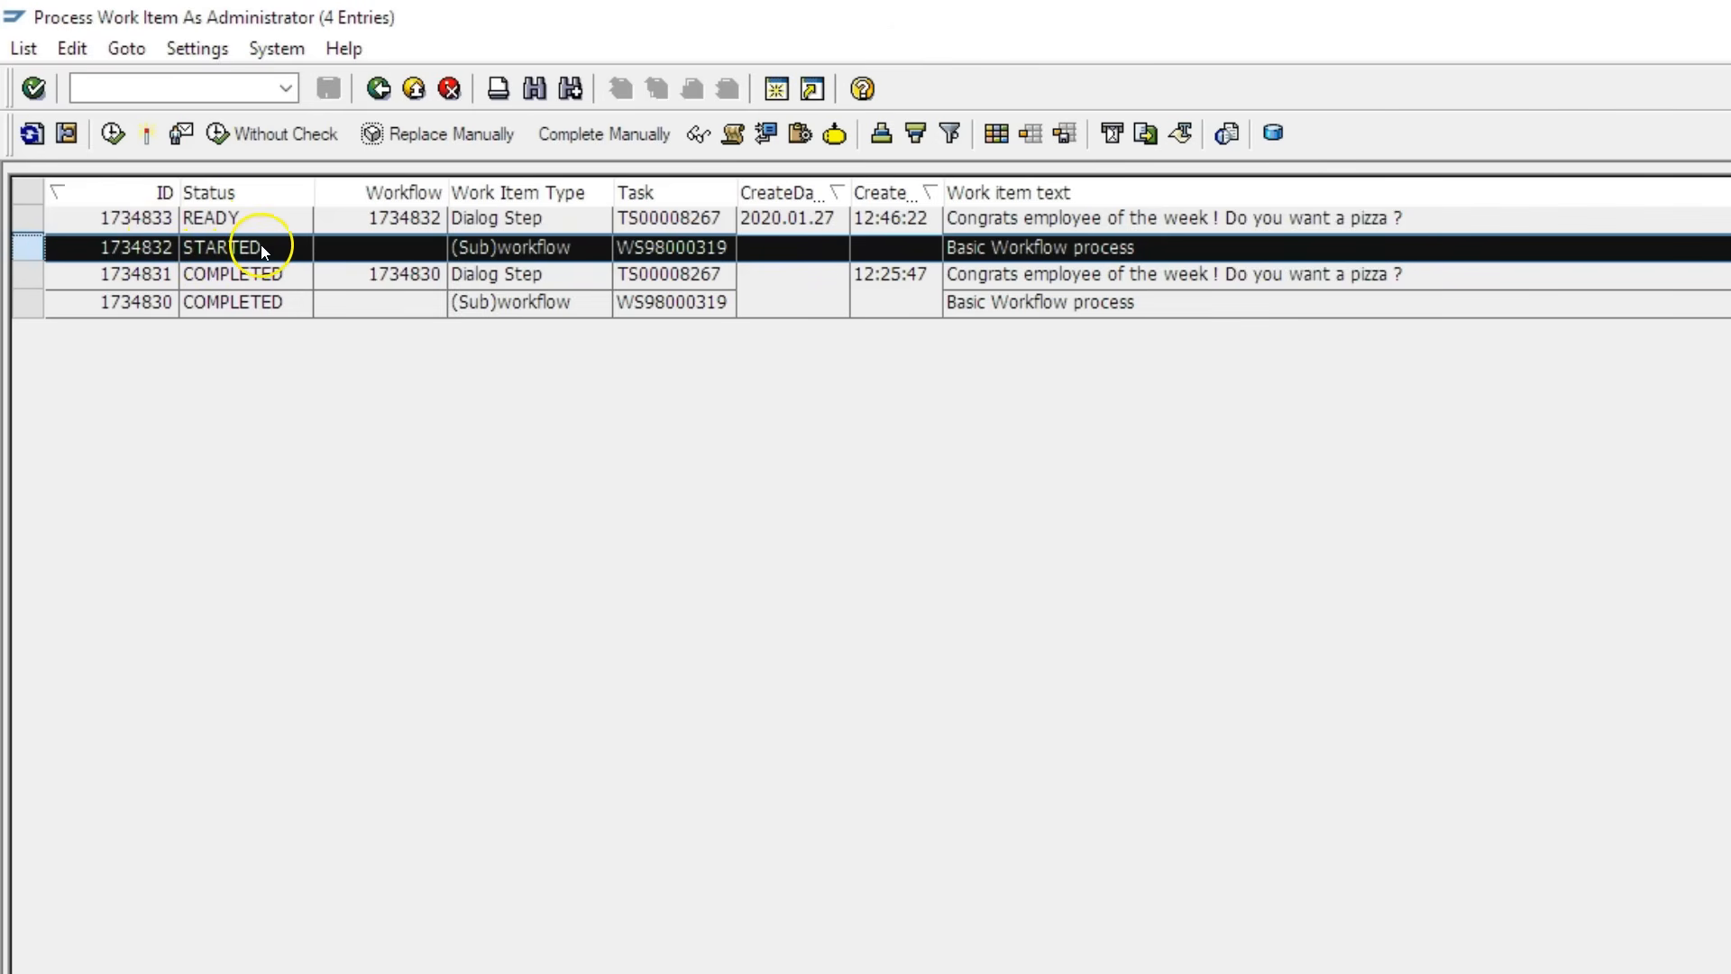
left_click(27, 219)
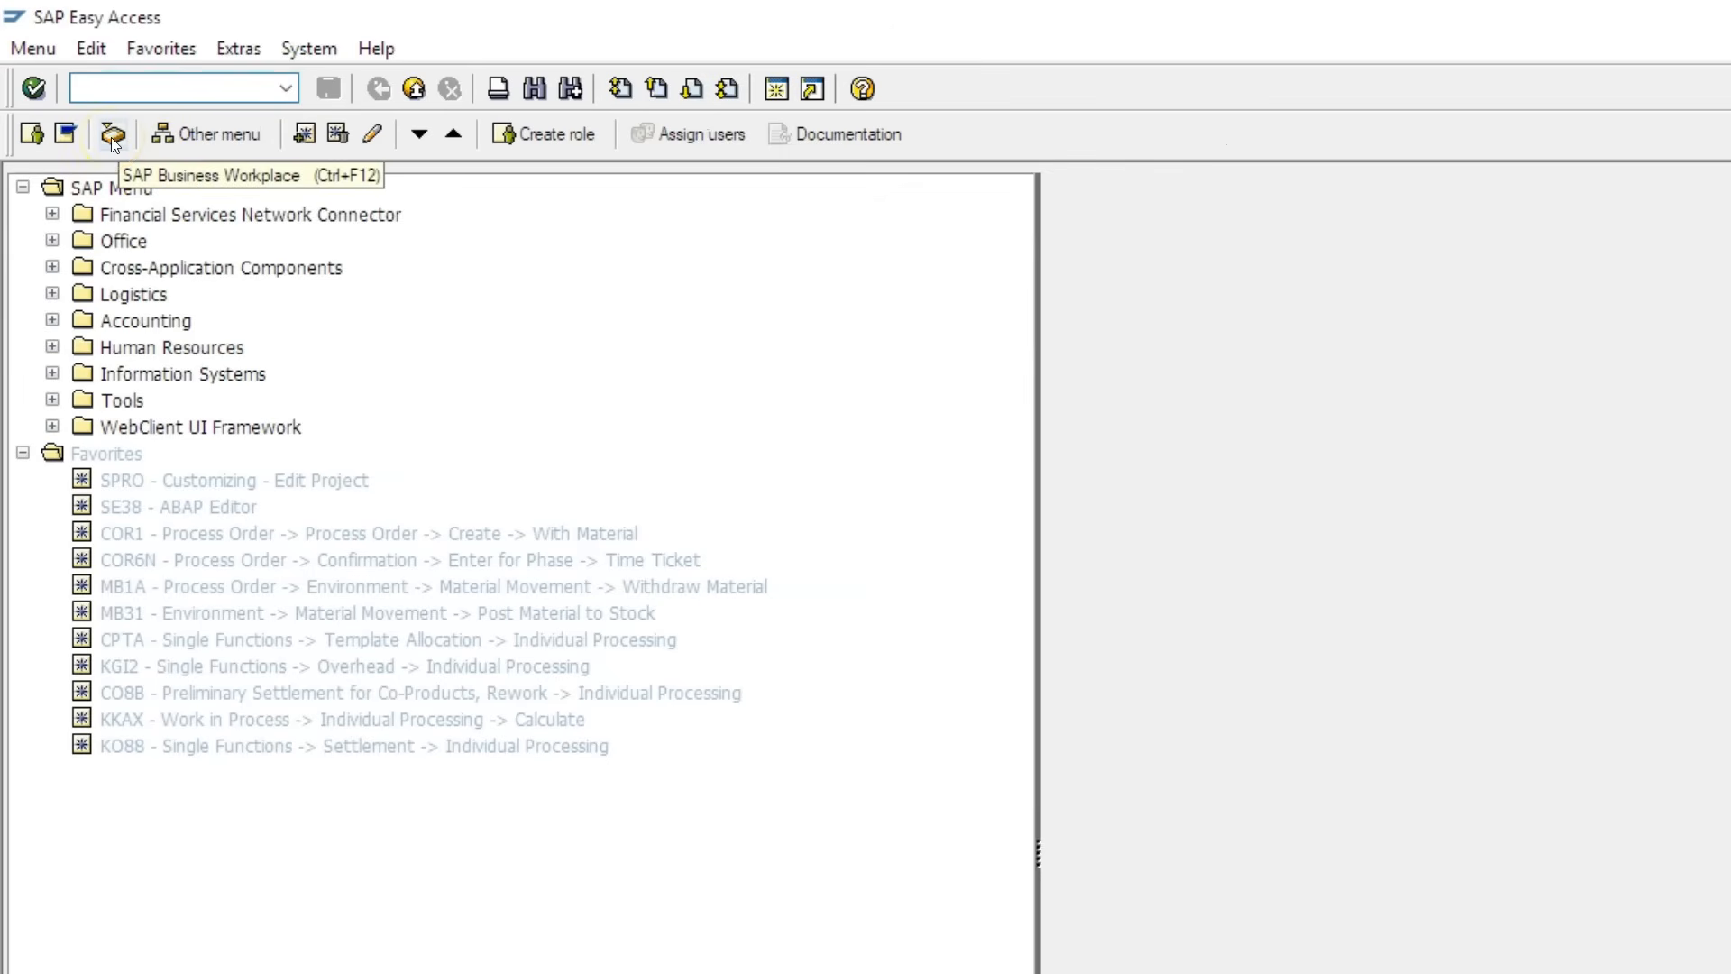
- Open the pizza decision in the test user's Workflow inbox and answer Yes
left_click(113, 137)
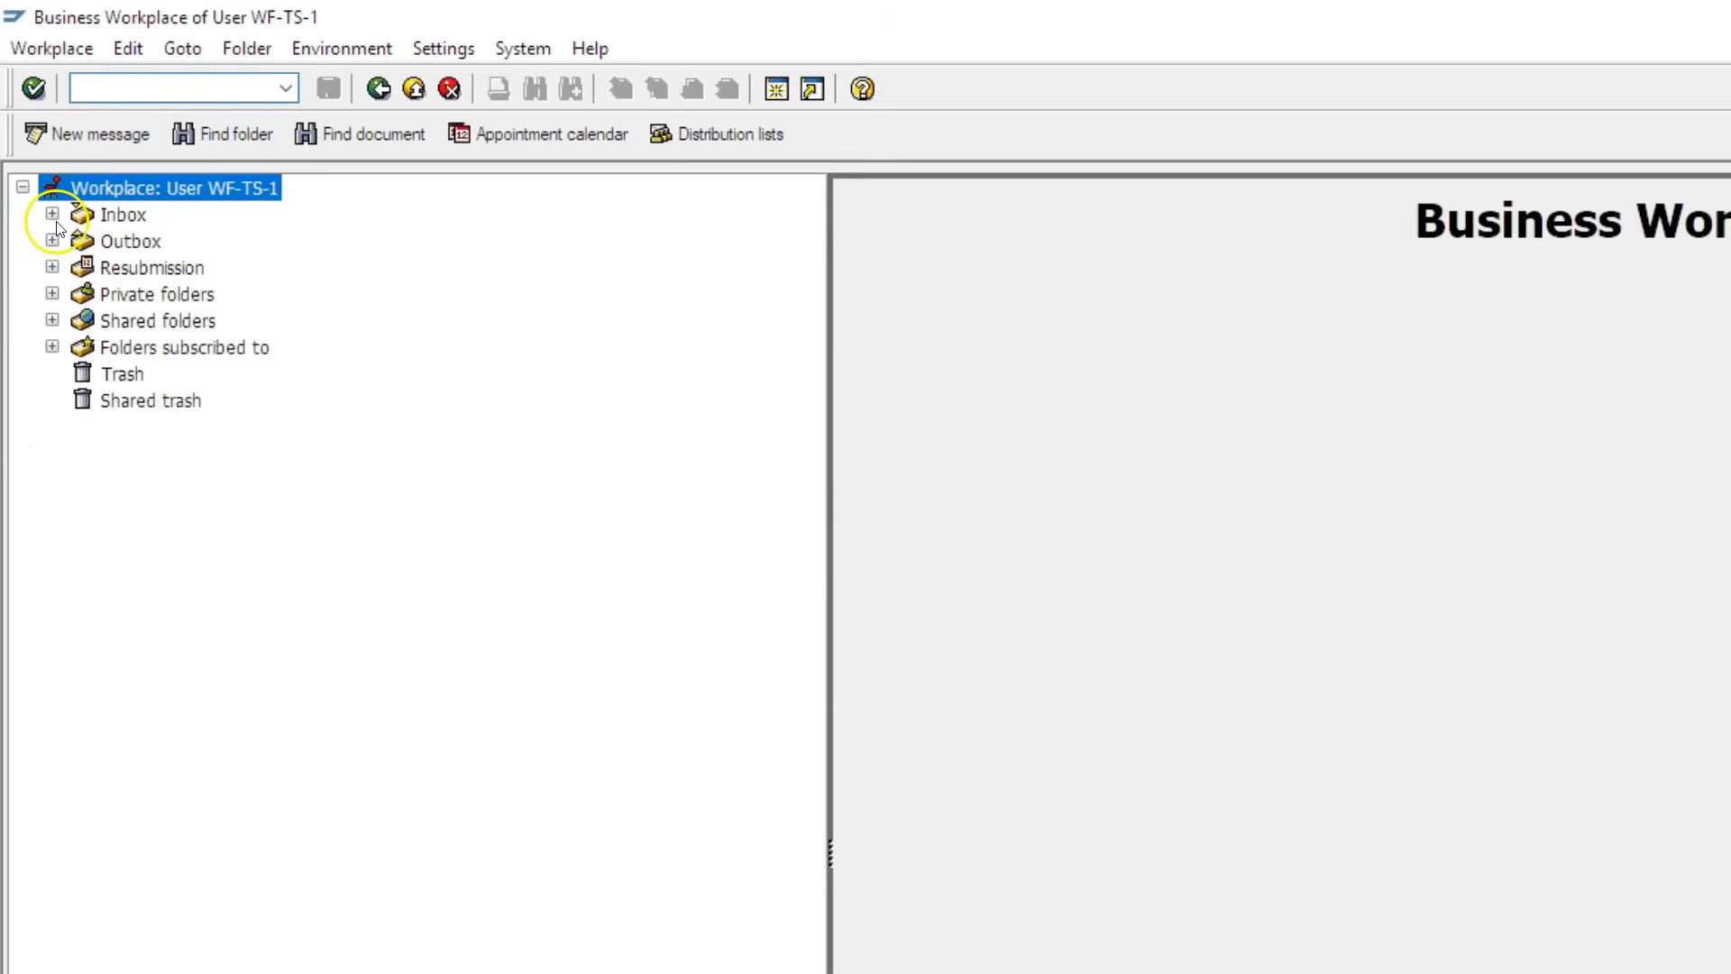
left_click(53, 214)
left_click(162, 294)
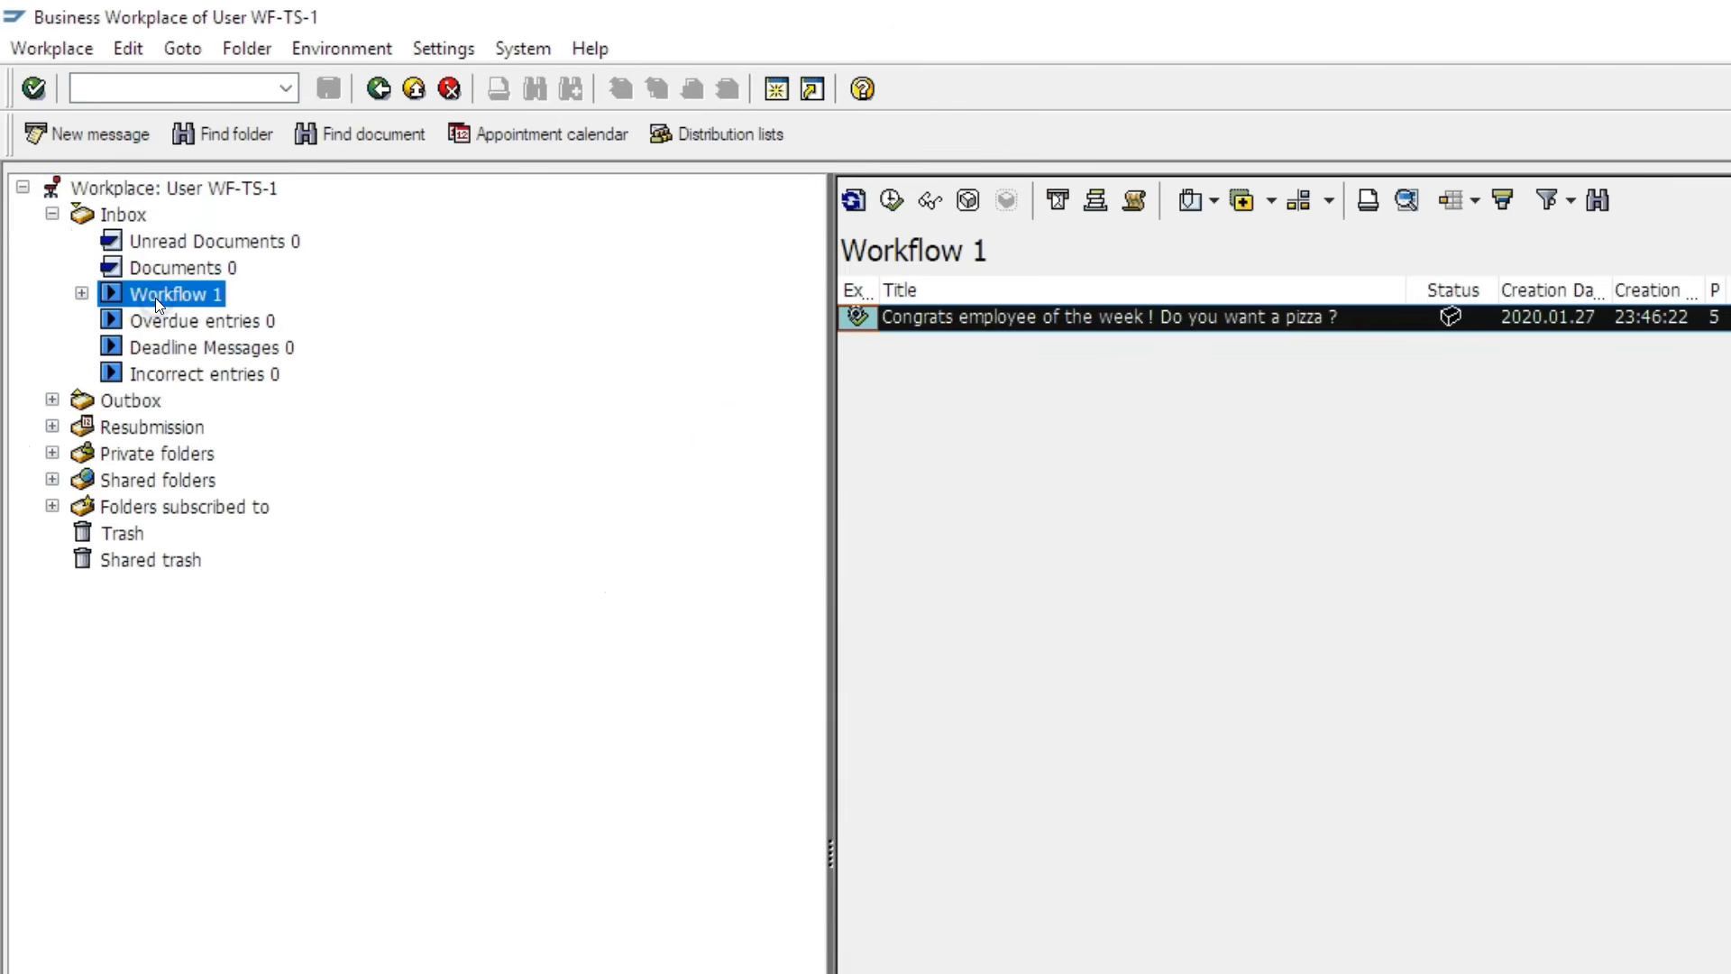
double_click(1045, 321)
left_click_drag(36, 191, 786, 191)
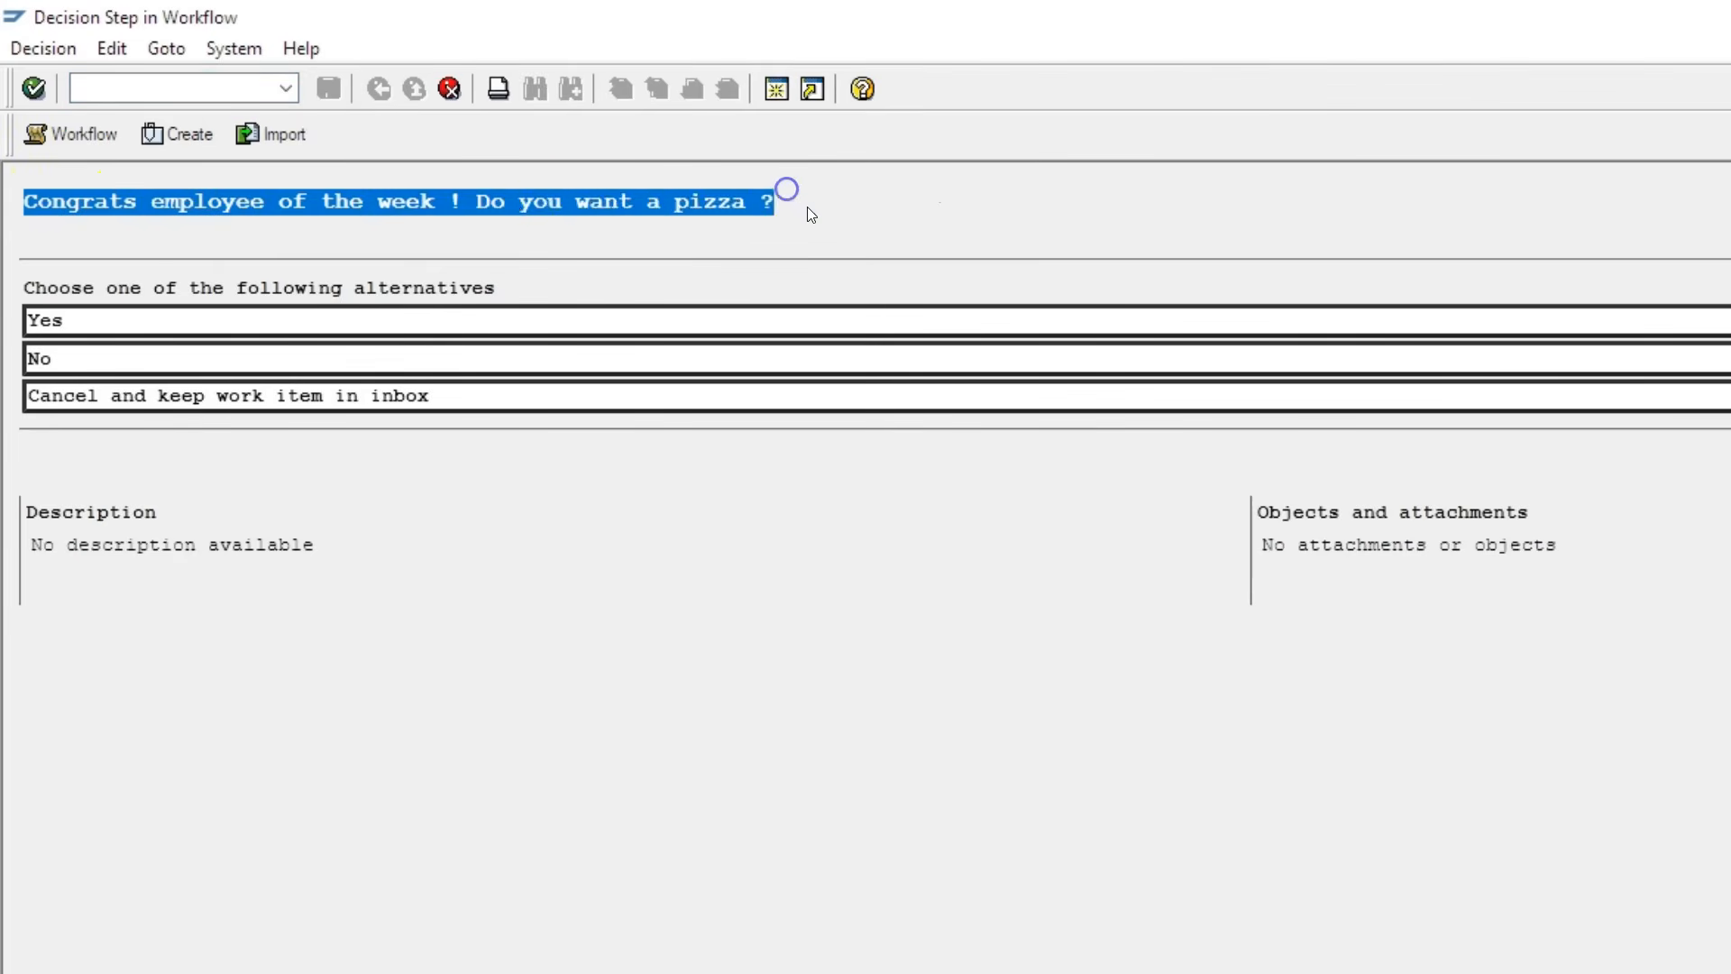
left_click(809, 210)
left_click(222, 319)
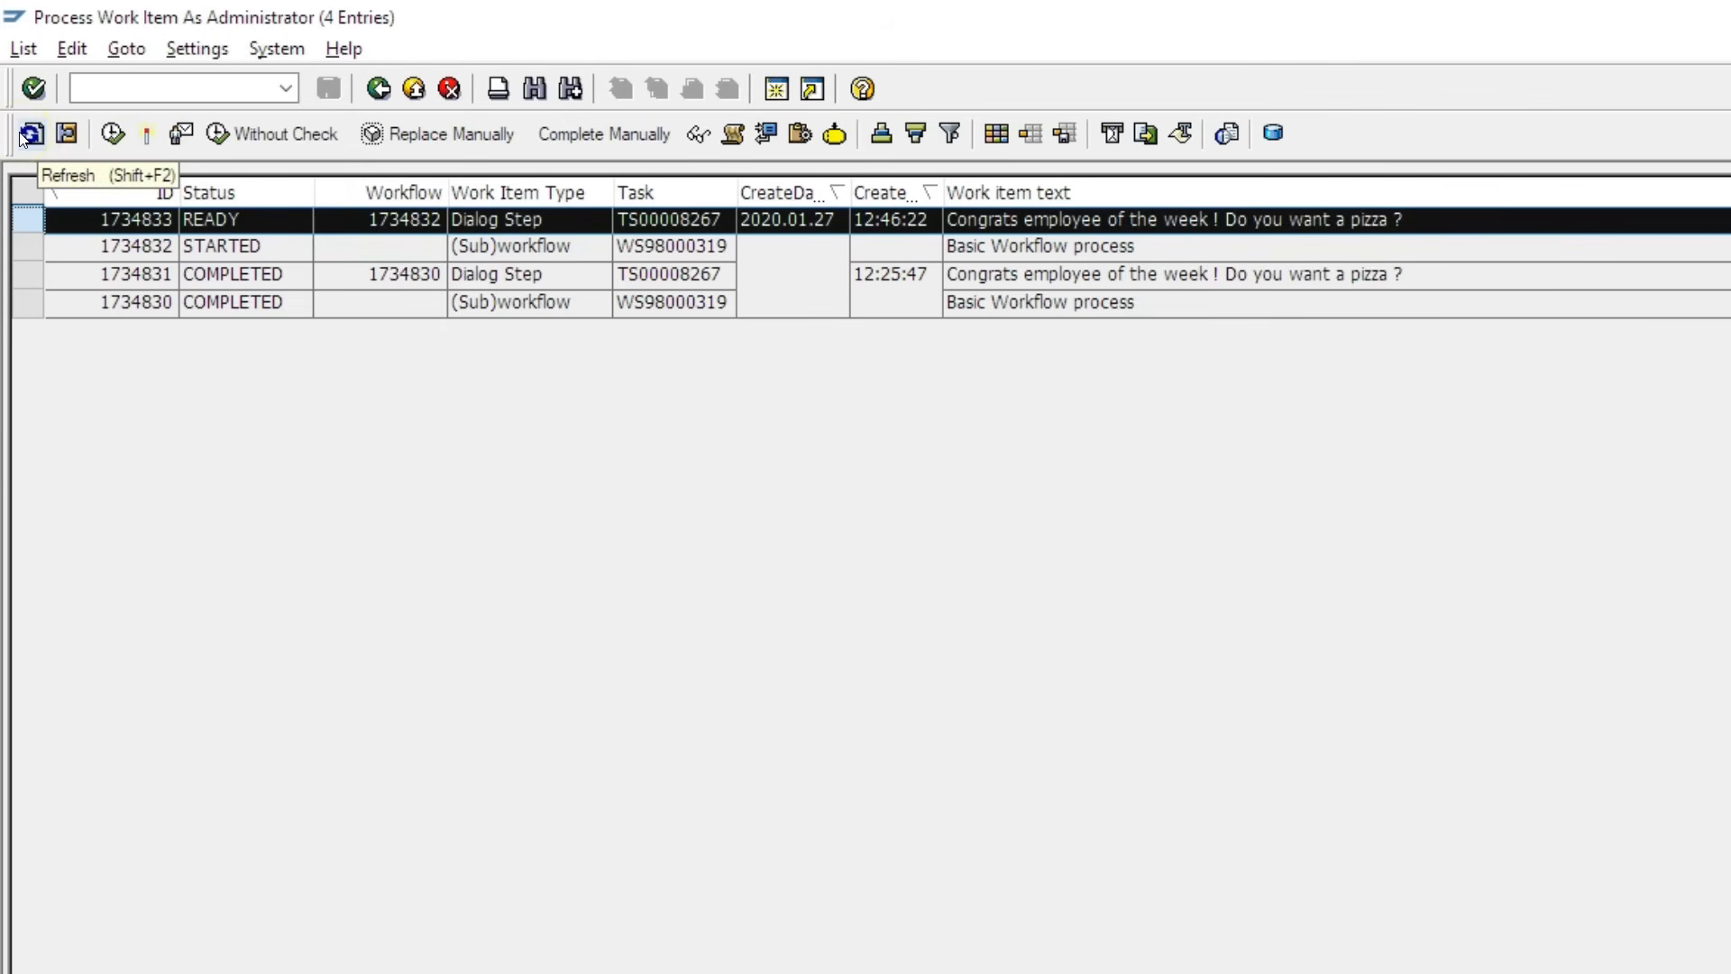
- Refresh the work item list and check decision step 1734833 and Pizza order step 1734834
left_click(24, 135)
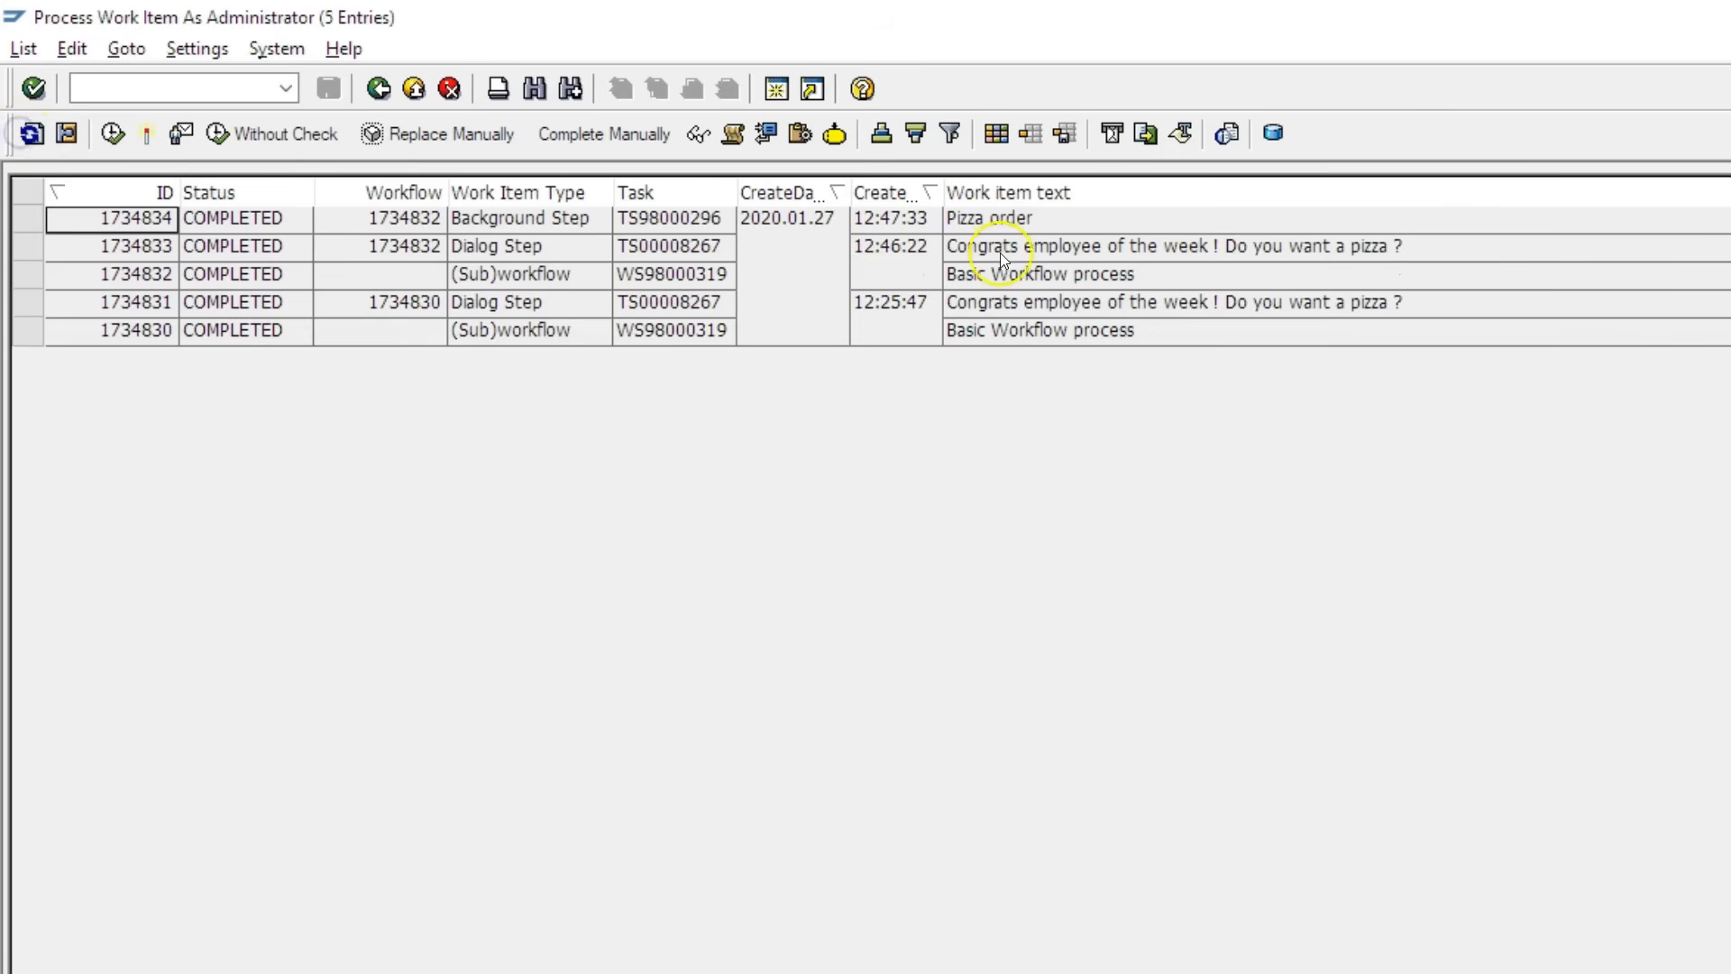
left_click(37, 247)
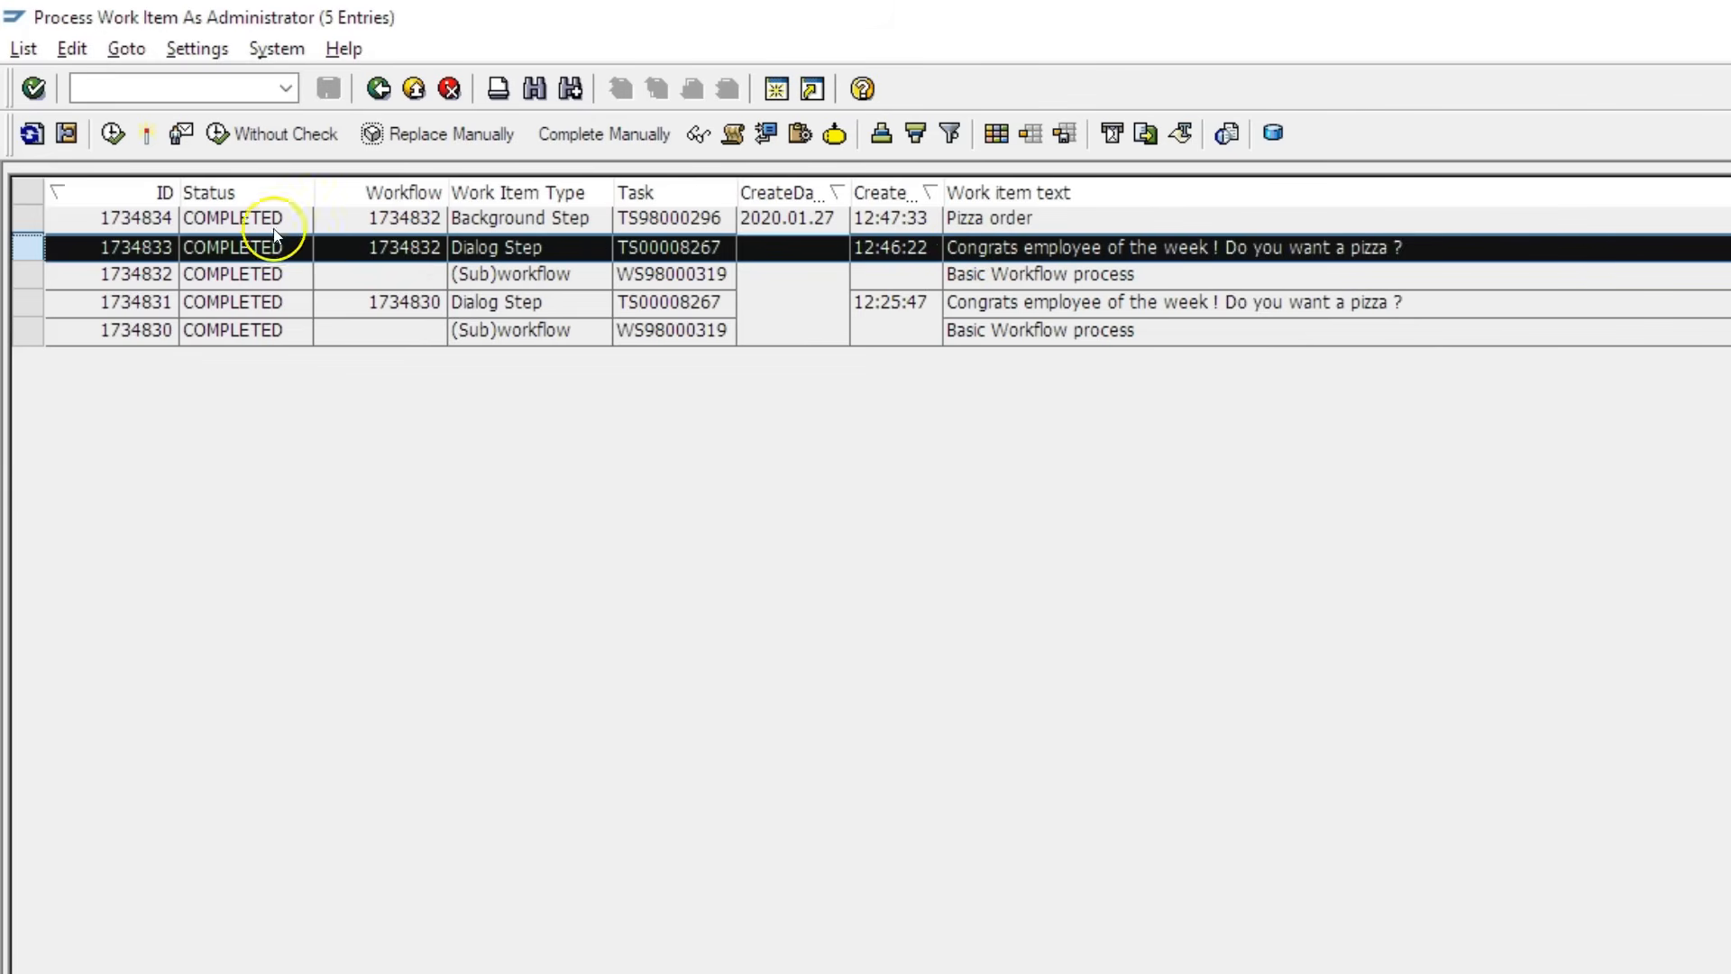
left_click(31, 219)
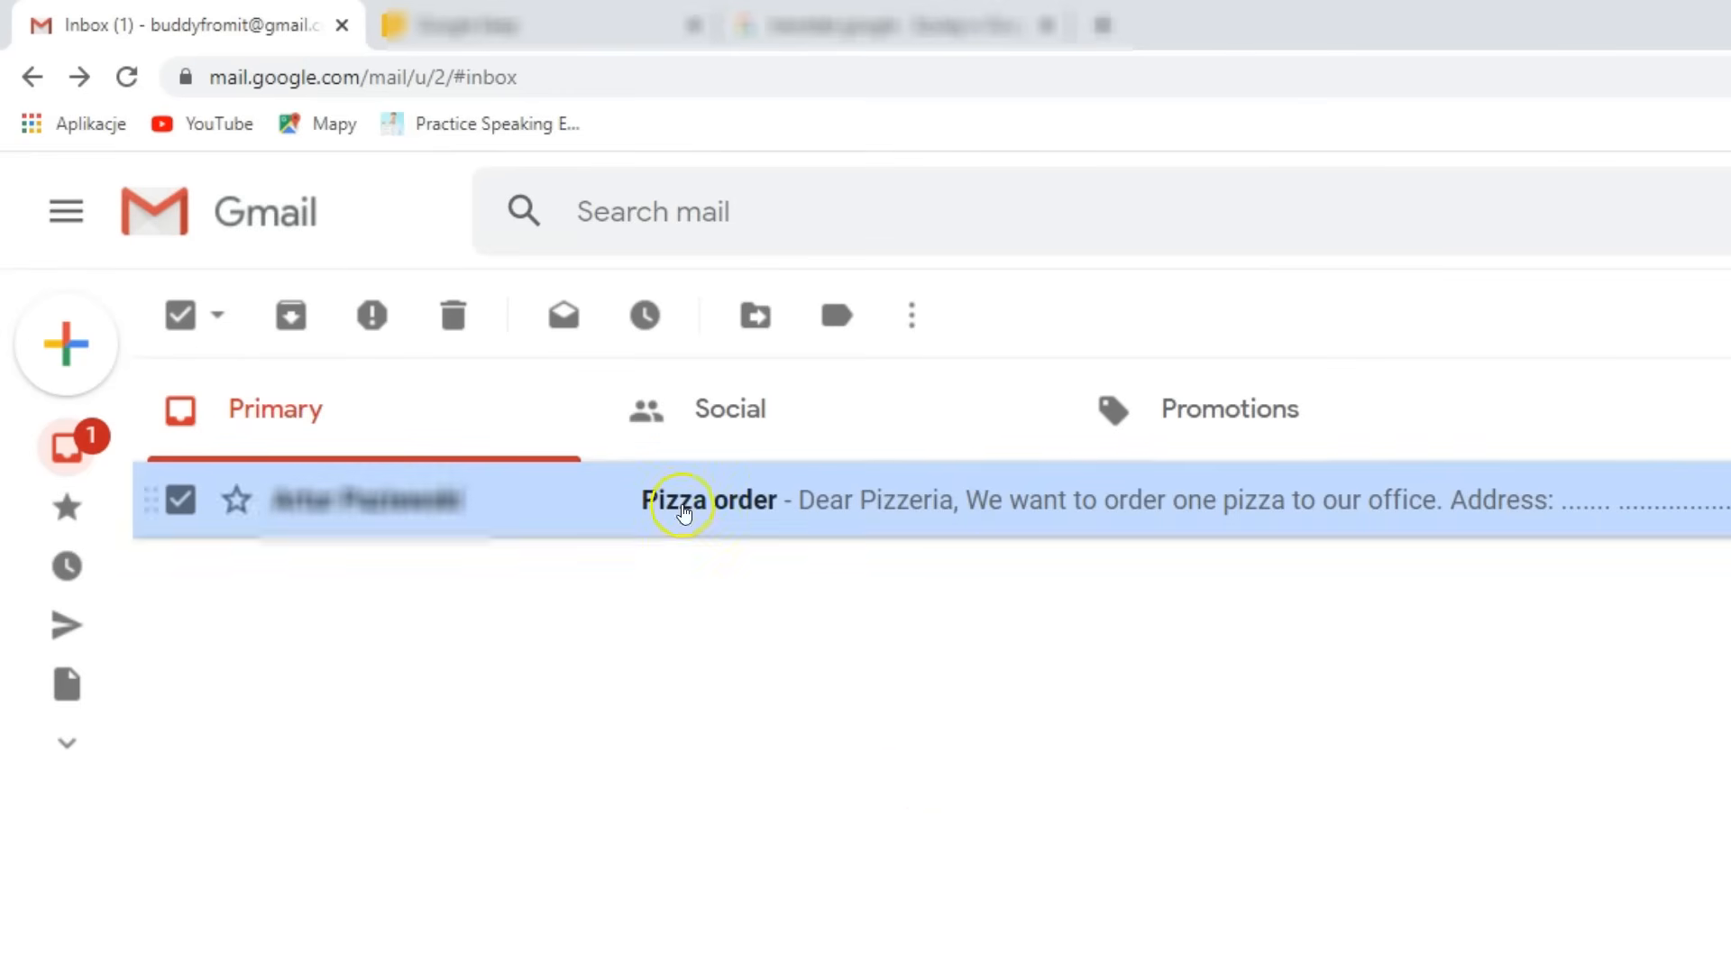
- Open the Pizza order email in Gmail, then go back three screens in SAP GUI
left_click(710, 503)
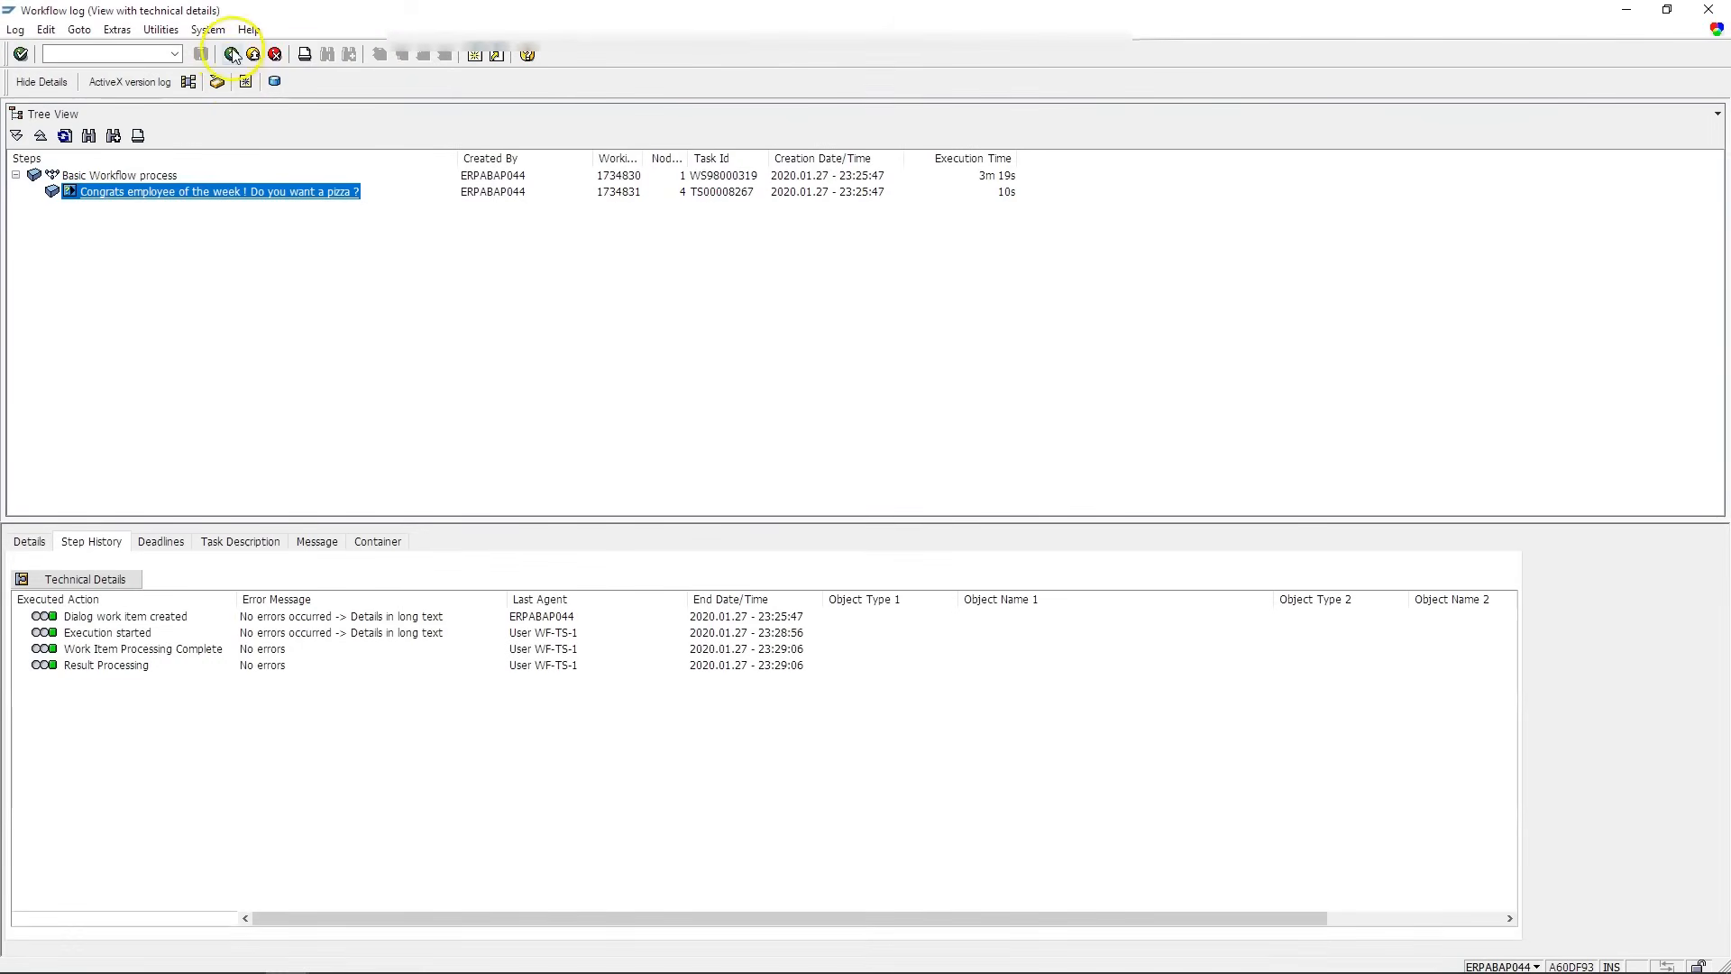
left_click(233, 55)
left_click(233, 55)
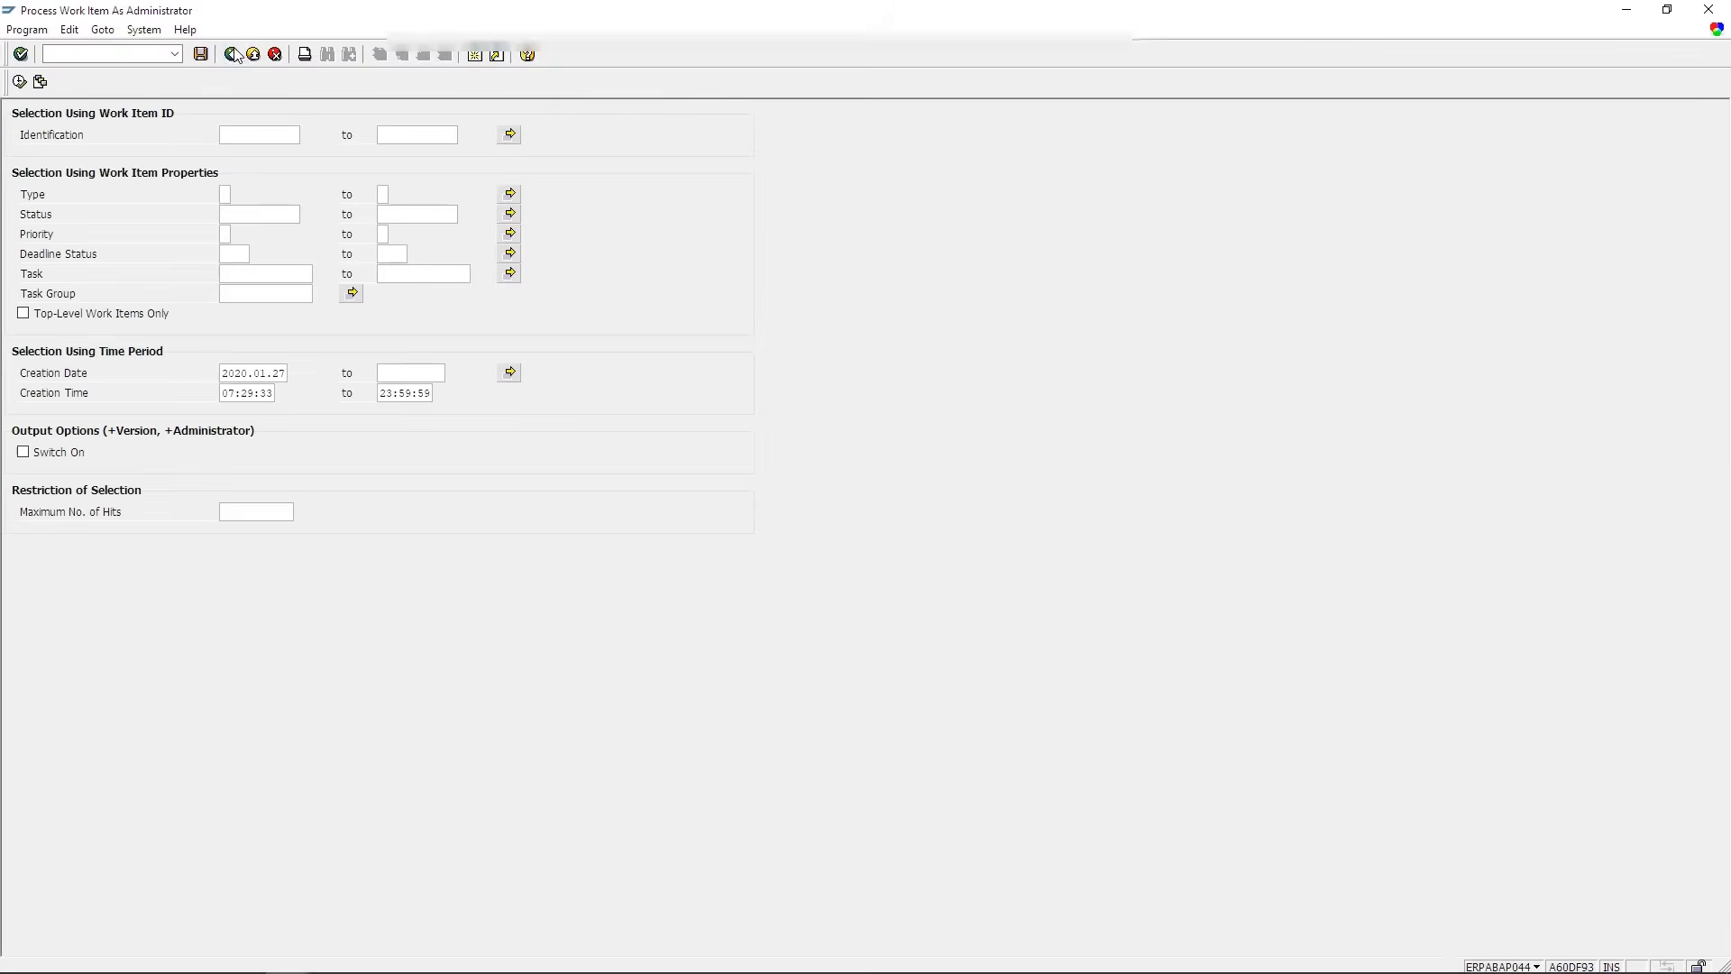
left_click(232, 55)
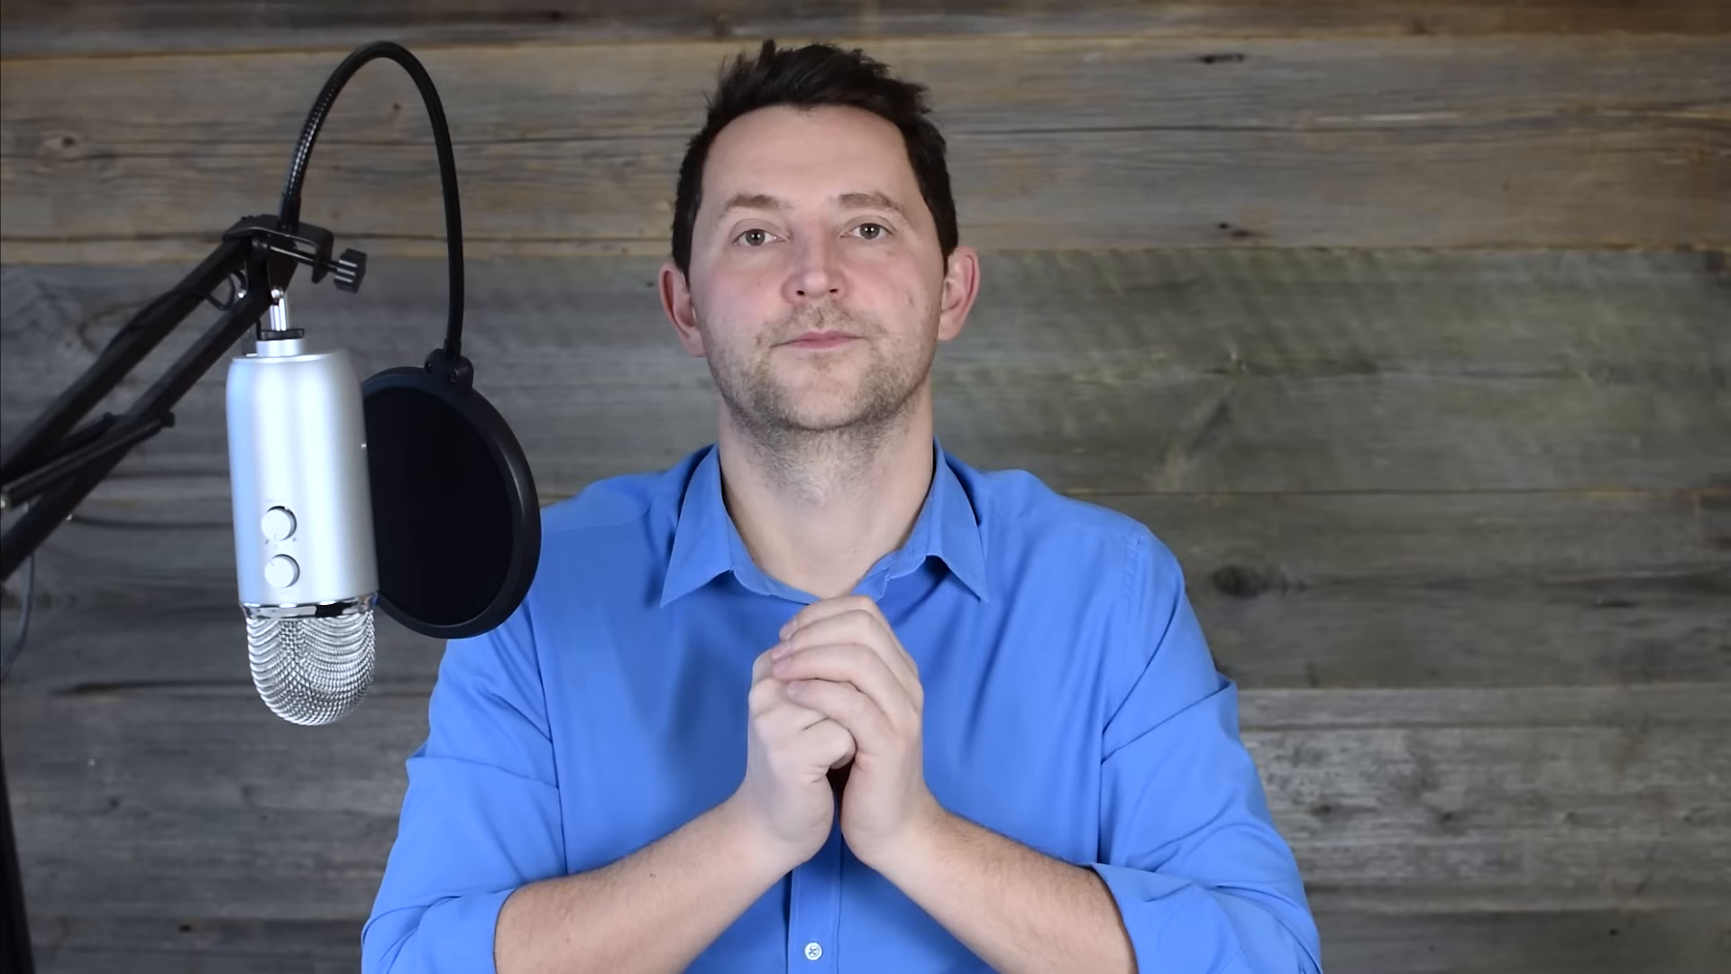